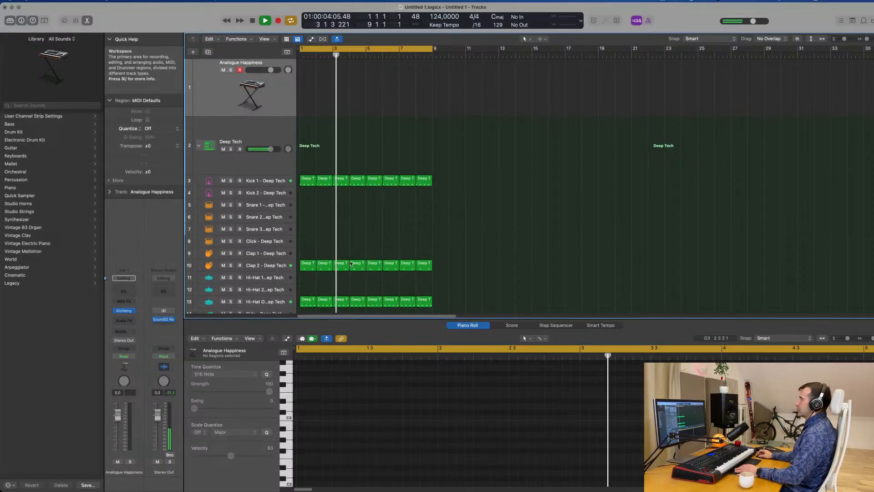
Lower the open hi-hat track's volume to -18.0 dB
{"action": "left_click", "coordinate": [268, 302]}
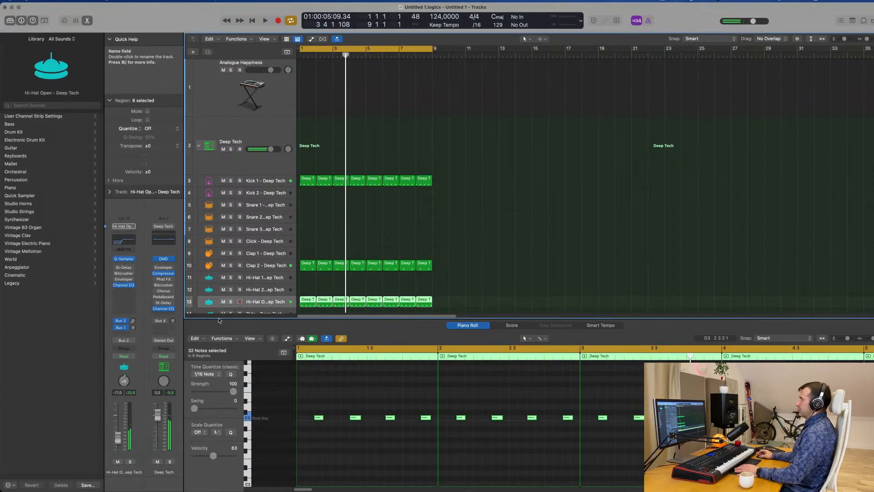
{"action": "key", "text": "space"}
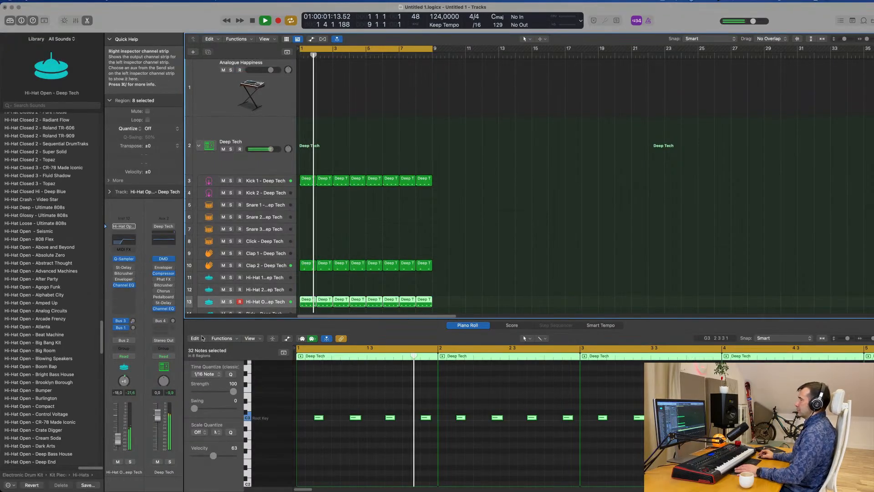
In Kick 1's Channel EQ, turn off the high-pass band and set the 75 Hz low shelf to +7.2 dB
{"action": "left_click", "coordinate": [262, 185]}
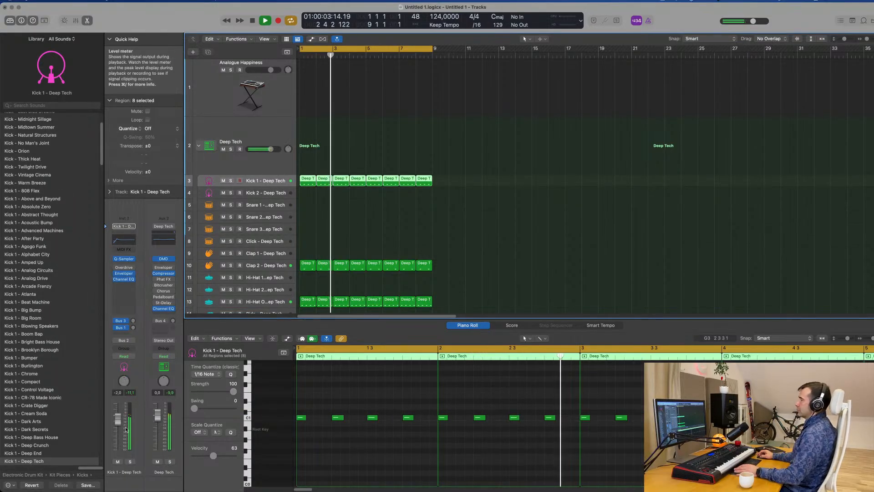
{"action": "left_click", "coordinate": [127, 243]}
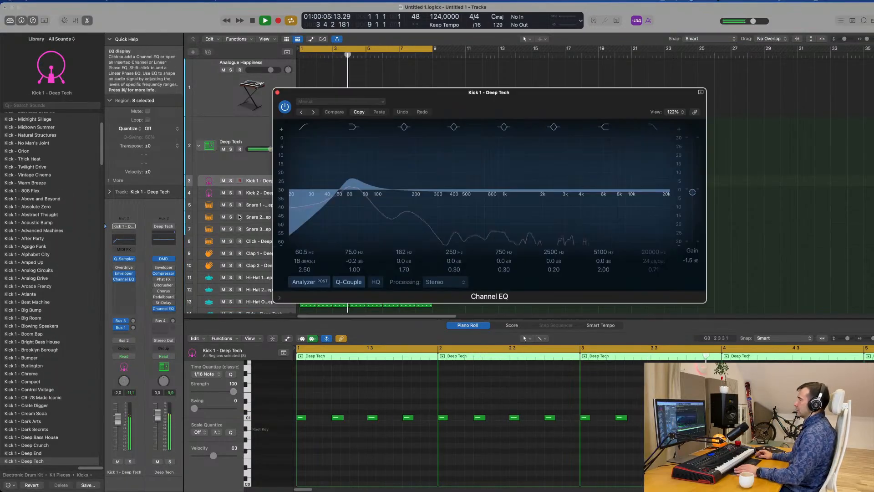
{"action": "left_click_drag", "start_coordinate": [338, 196], "coordinate": [342, 196]}
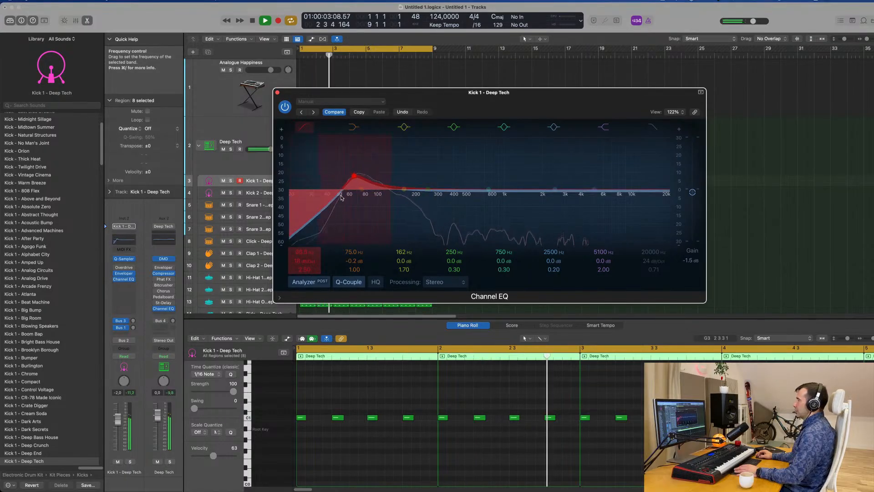
{"action": "left_click", "coordinate": [305, 128]}
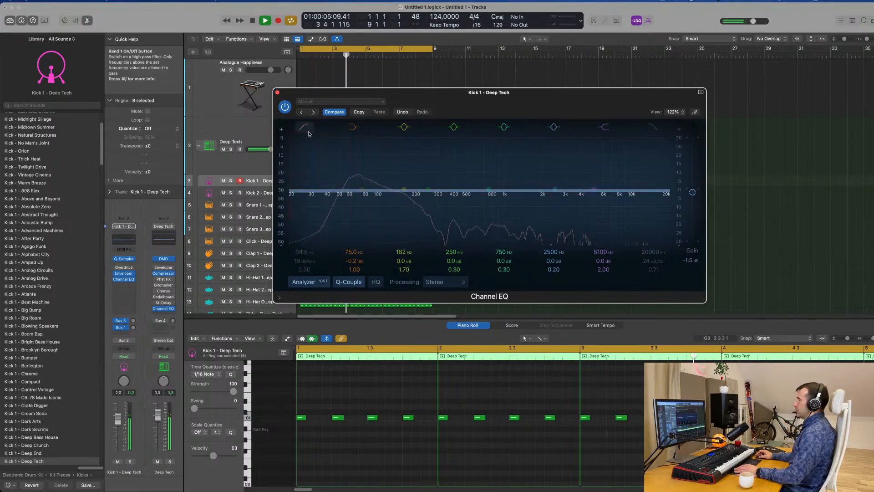
{"action": "mouse_move", "coordinate": [355, 261]}
{"action": "left_mouse_down"}
{"action": "mouse_move", "coordinate": [354, 251]}
{"action": "mouse_move", "coordinate": [355, 271]}
{"action": "left_mouse_up"}
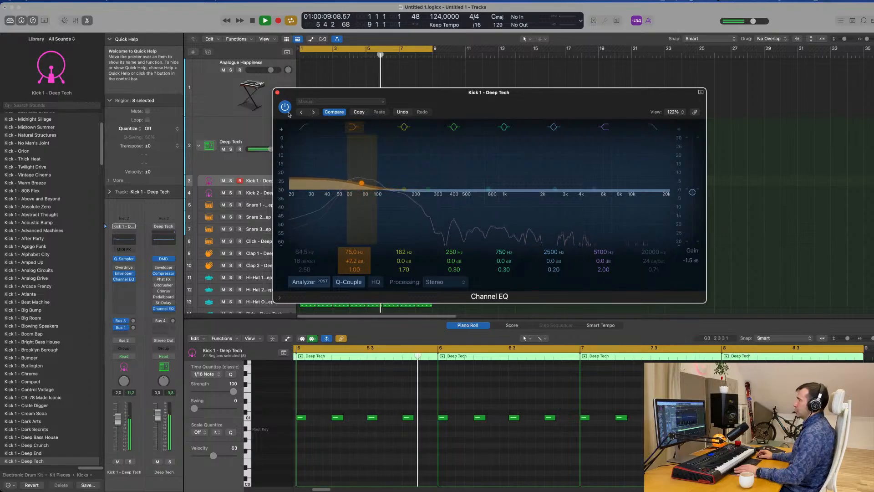
{"action": "left_click", "coordinate": [277, 92]}
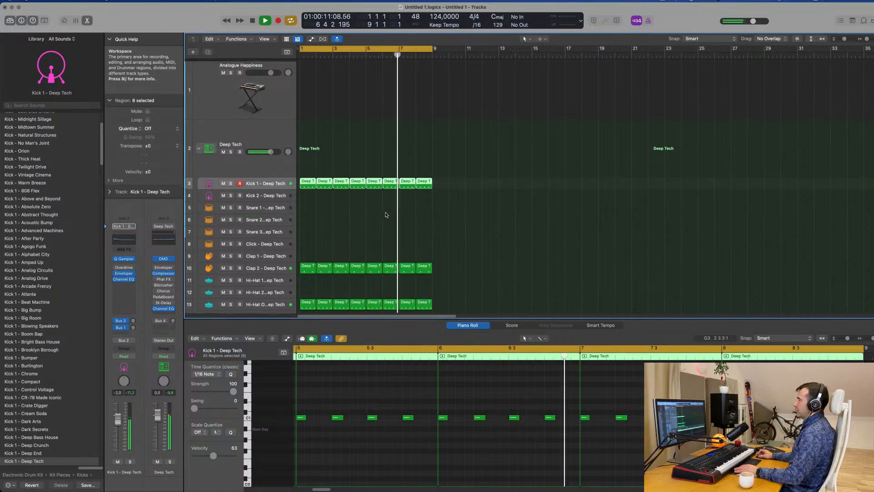
Lower the Analogue Happiness track's volume to -7.4 dB and record a two-bar bass line from bar 5
{"action": "left_click", "coordinate": [267, 91]}
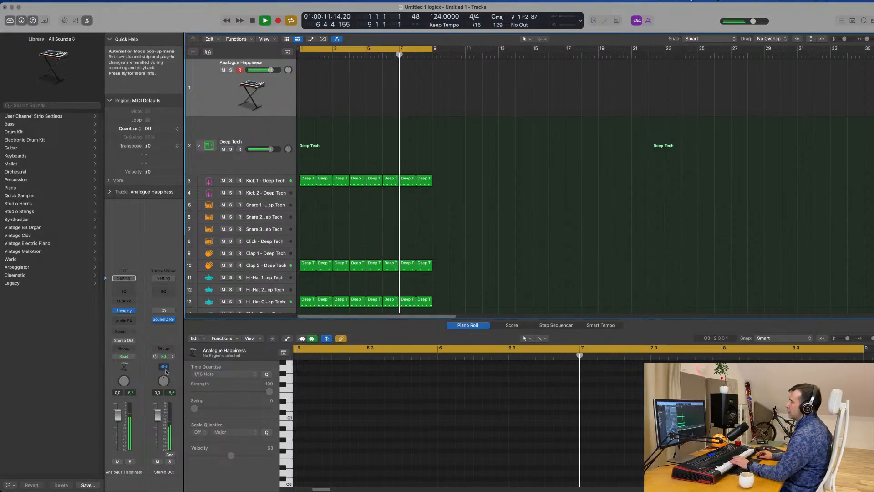
{"action": "left_click_drag", "start_coordinate": [121, 421], "coordinate": [117, 439]}
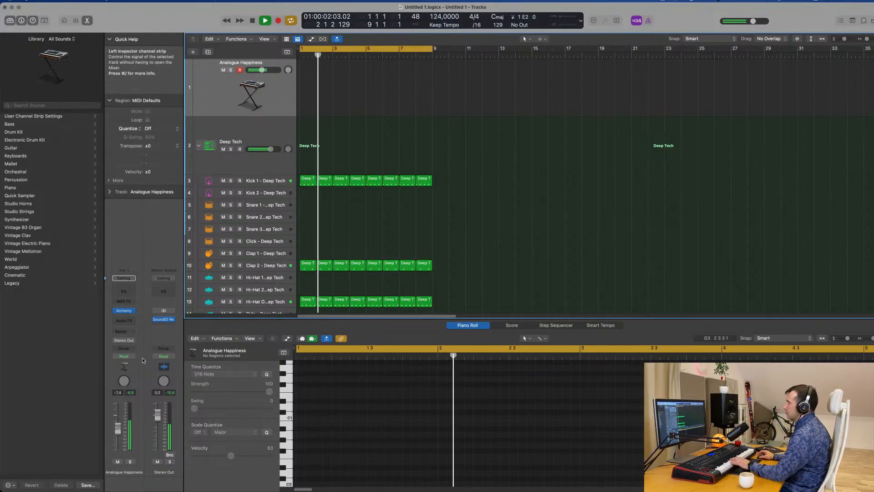
{"action": "mouse_move", "coordinate": [173, 322]}
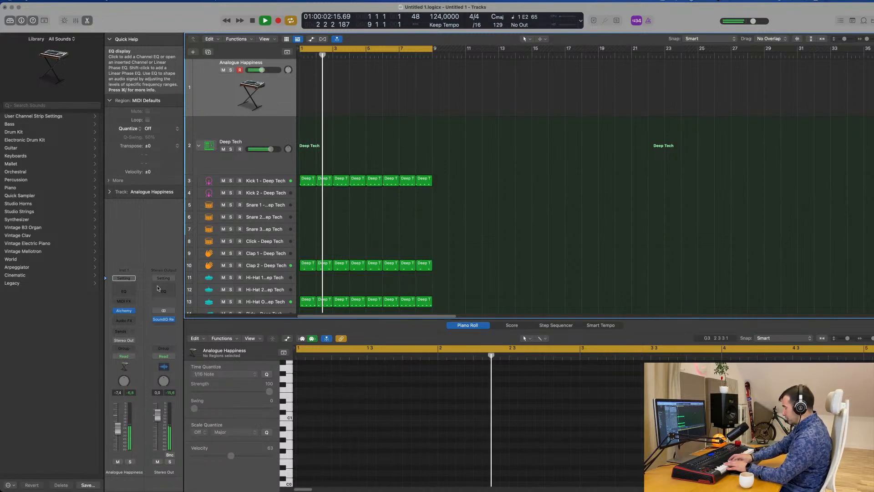
{"action": "key", "text": "r"}
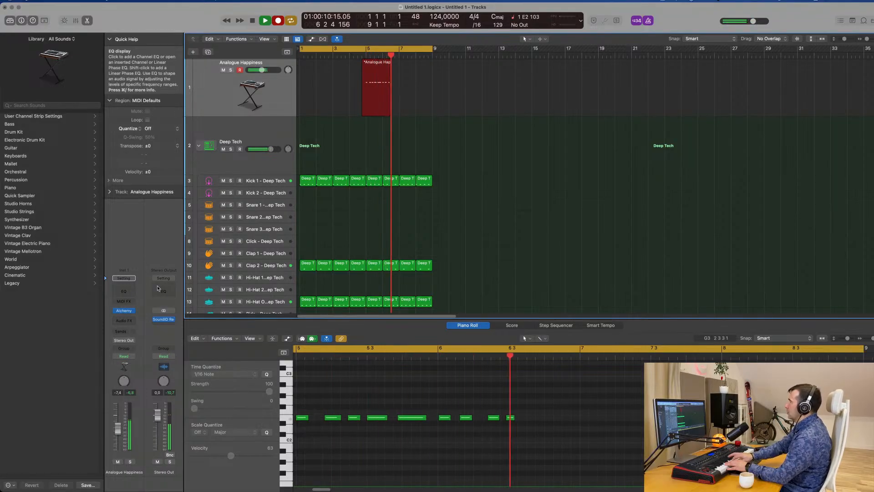
{"action": "key", "text": "space"}
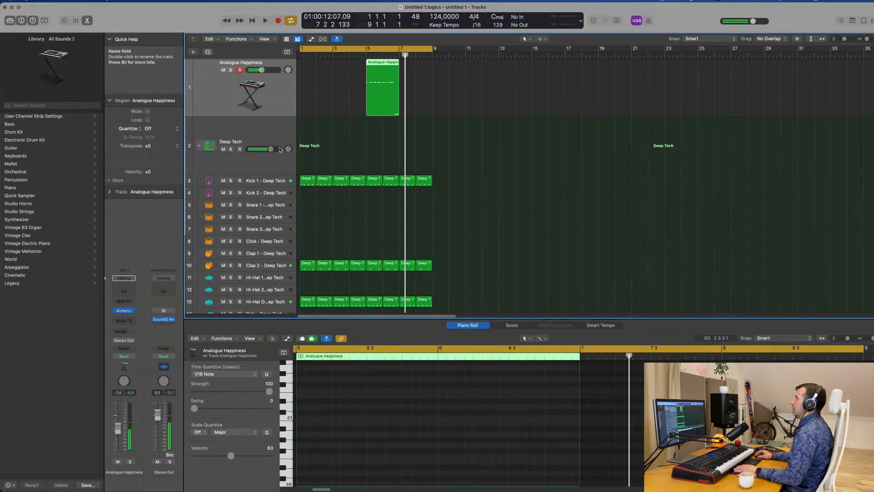
Move the recorded Analogue Happiness region to bar 1 and quantize all its notes to 1/16
{"action": "left_click_drag", "start_coordinate": [388, 67], "coordinate": [321, 64]}
{"action": "key", "text": "Return"}
{"action": "key", "text": "e"}
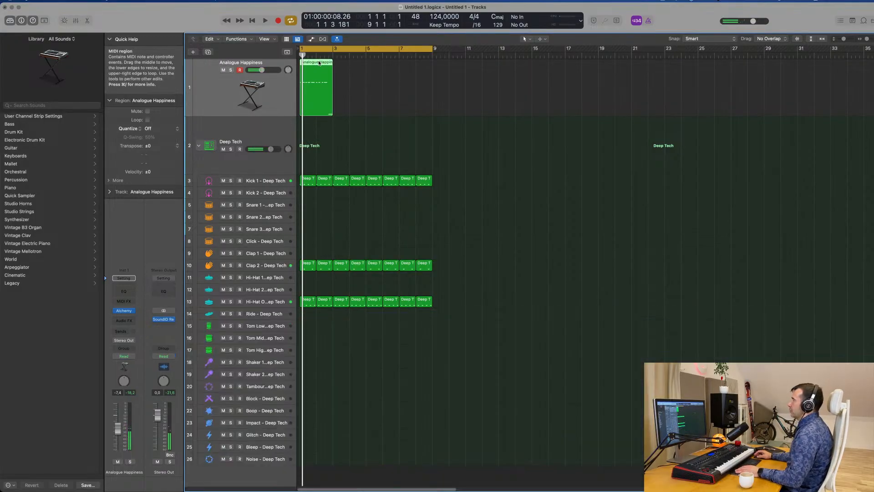
{"action": "key", "text": "e"}
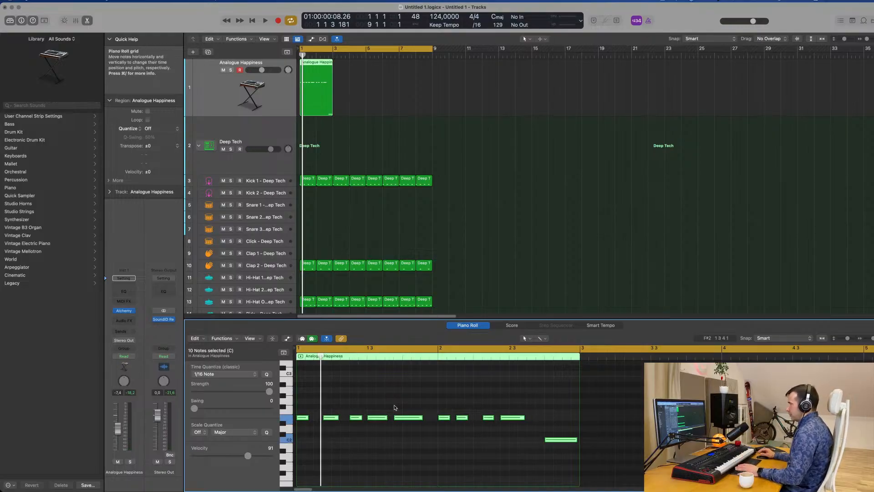
Play back the bass region and shorten its third, fourth and fifth notes in the Piano Roll
{"action": "key", "text": "space"}
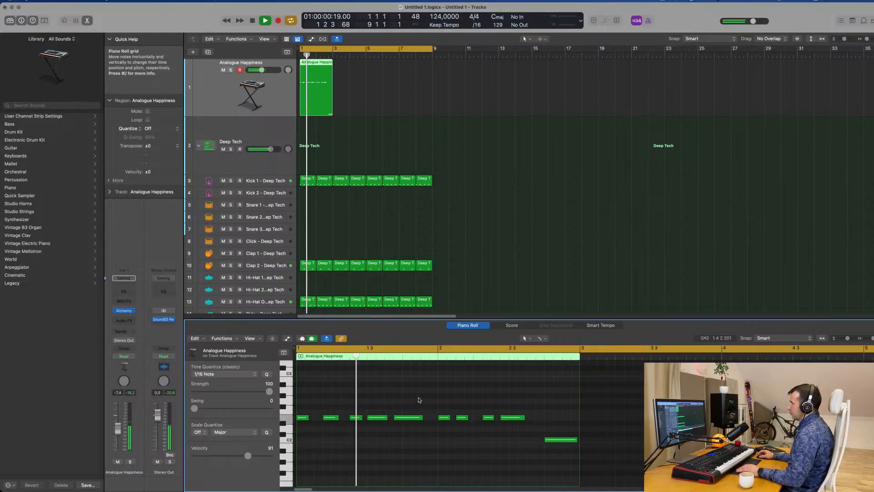
{"action": "key", "text": "Return"}
{"action": "scroll", "coordinate": [447, 408], "scroll_direction": "up", "scroll_amount": 5}
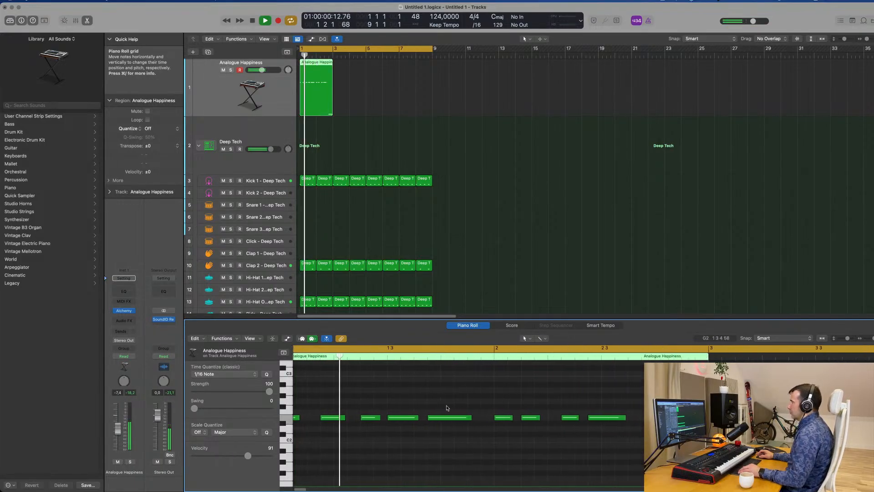
{"action": "scroll", "coordinate": [451, 408], "scroll_direction": "down", "scroll_amount": 2}
{"action": "key", "text": "space"}
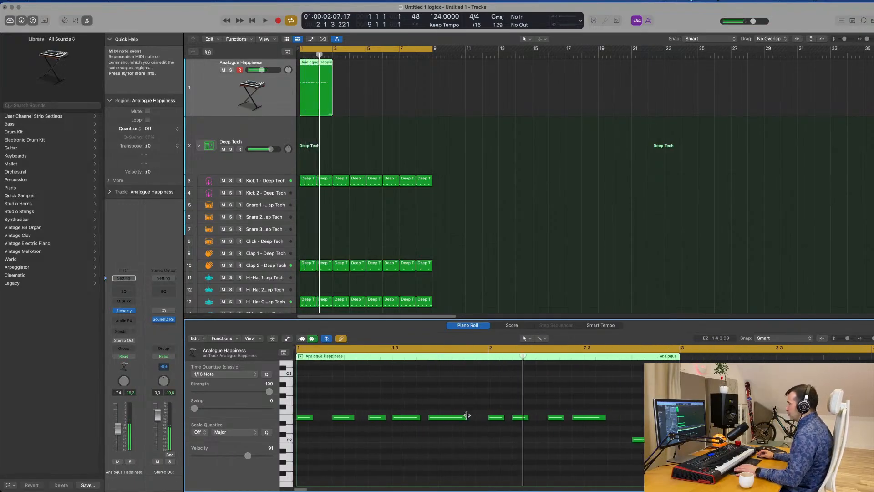
{"action": "left_click_drag", "start_coordinate": [467, 417], "coordinate": [451, 419]}
{"action": "key", "text": "Return"}
{"action": "key", "text": "space"}
{"action": "key", "text": "space"}
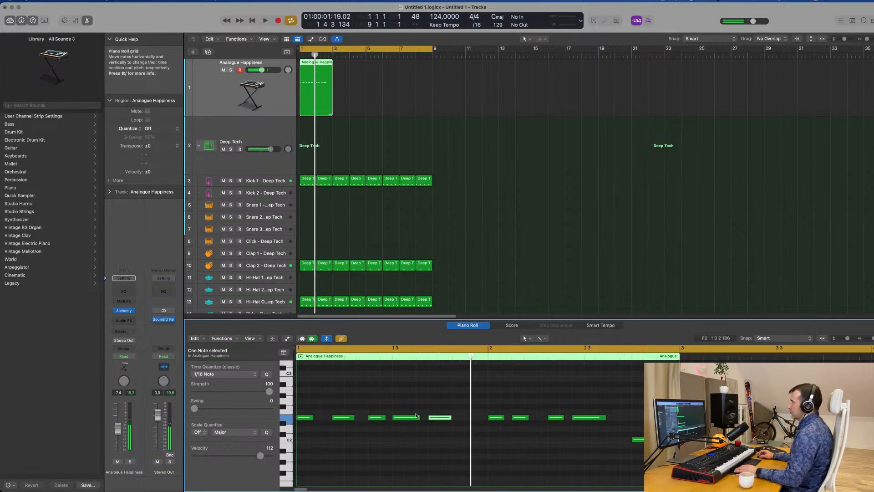
{"action": "key", "text": "space"}
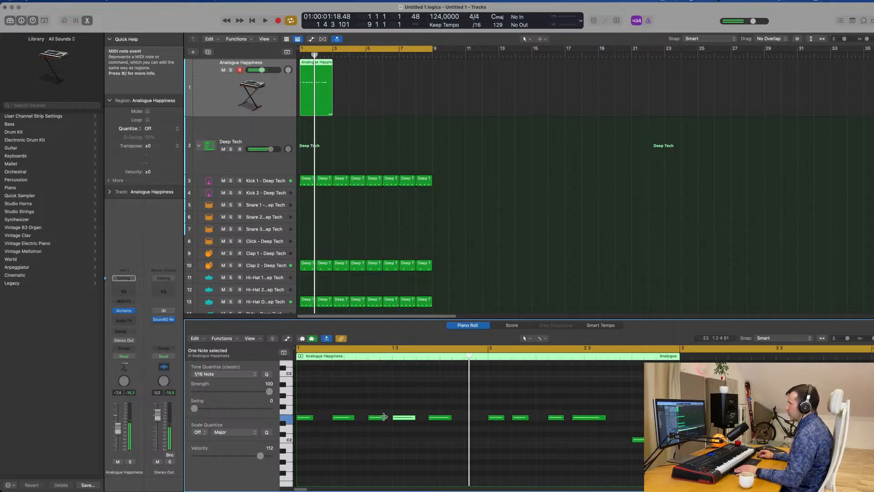
{"action": "left_click_drag", "start_coordinate": [384, 417], "coordinate": [353, 417]}
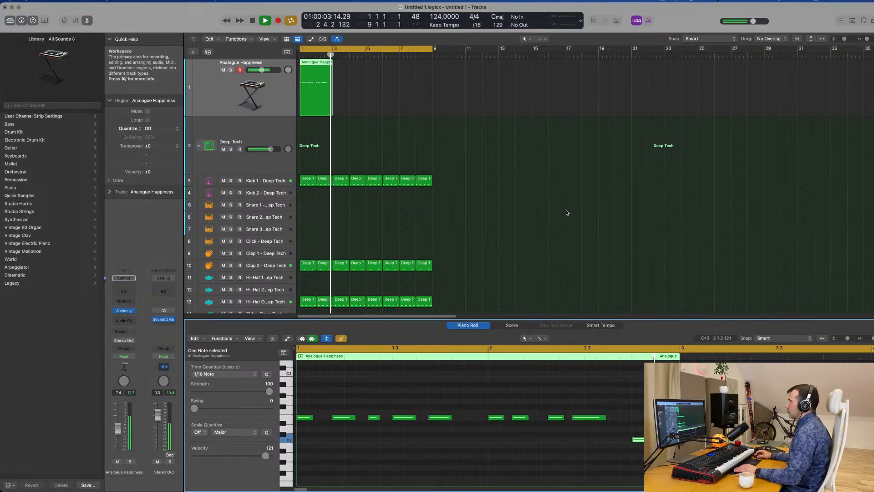
Insert a stereo Compressor as an audio effect on the Analogue Happiness track
{"action": "left_click", "coordinate": [227, 92]}
{"action": "key", "text": "space"}
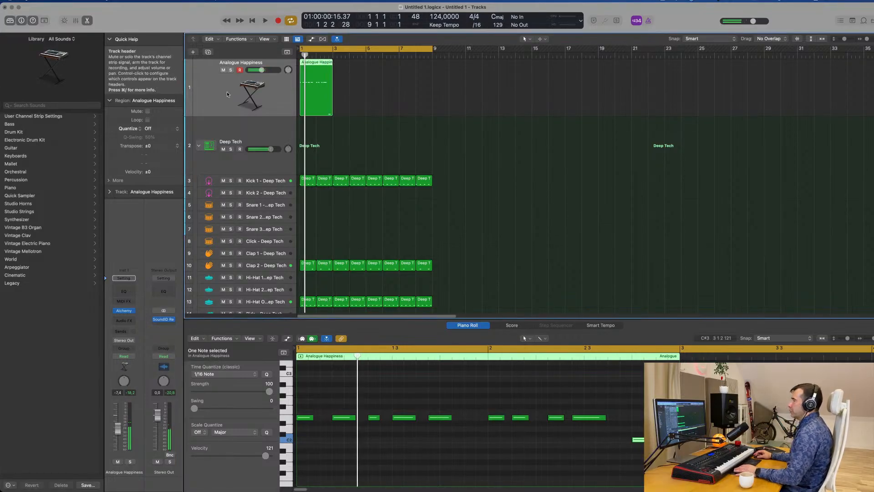
{"action": "left_click", "coordinate": [125, 321]}
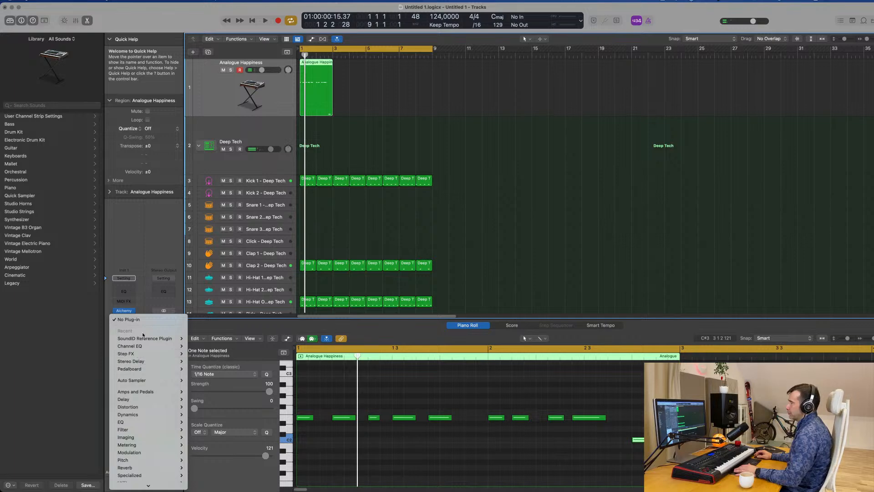
{"action": "scroll", "coordinate": [145, 401], "scroll_direction": "down", "scroll_amount": 1}
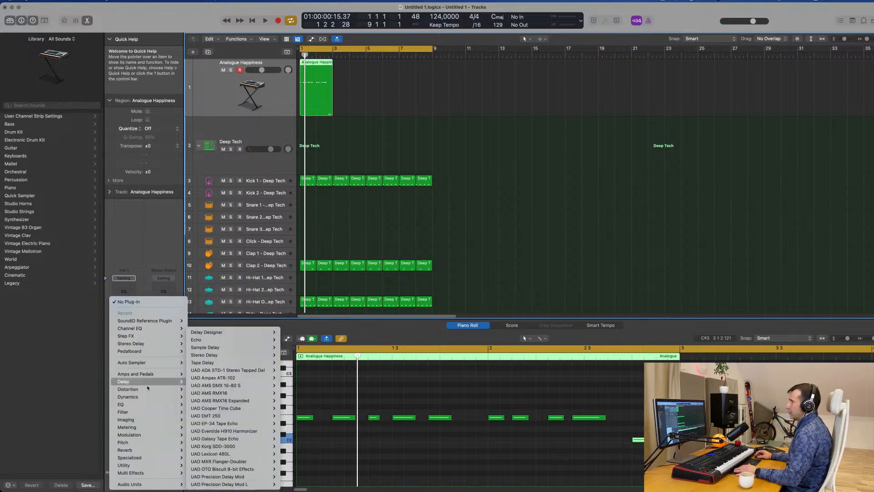
{"action": "mouse_move", "coordinate": [146, 396]}
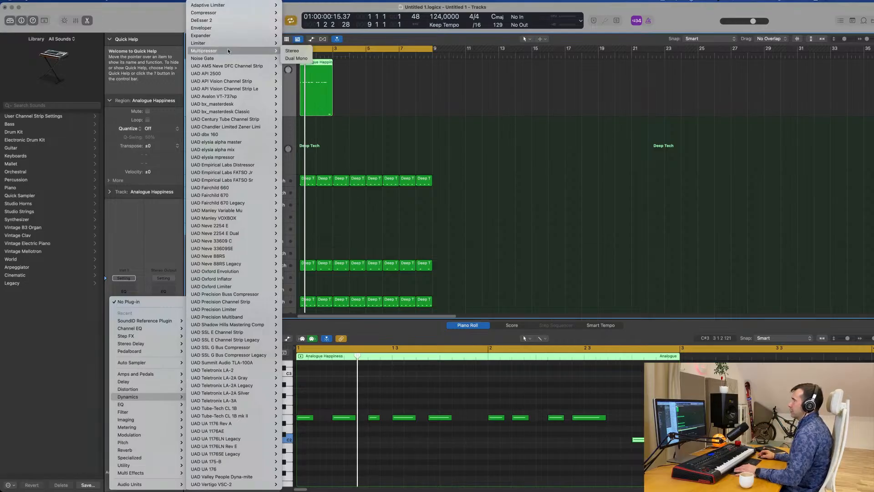
{"action": "mouse_move", "coordinate": [236, 11]}
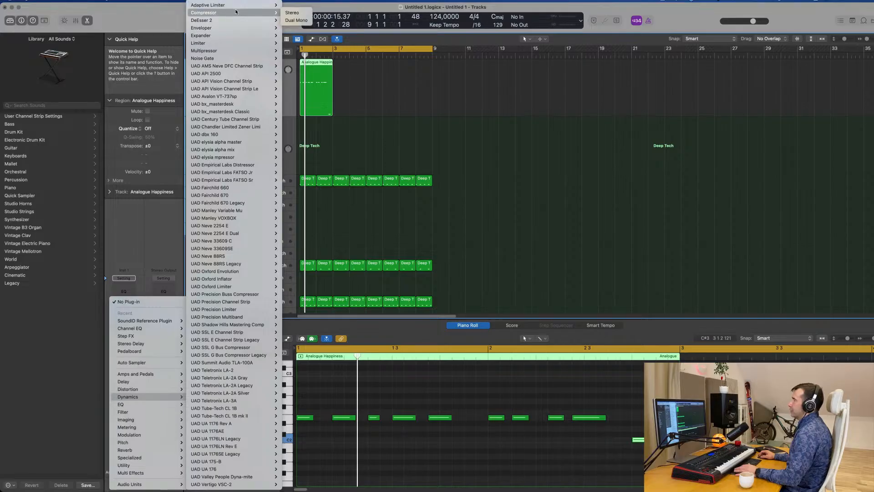
{"action": "left_click", "coordinate": [293, 12]}
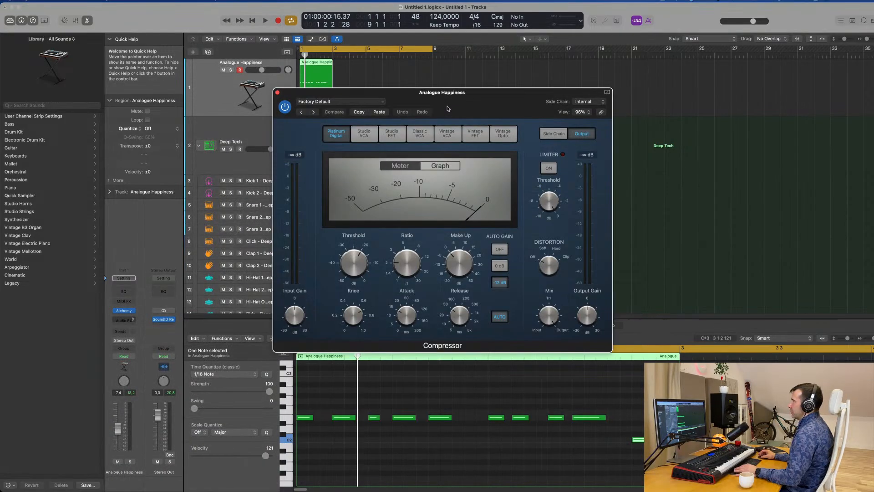
{"action": "left_click_drag", "start_coordinate": [438, 103], "coordinate": [527, 98]}
Set the Compressor's side chain source to the Kick 1 - Deep Tech instrument (Inst 2) and audition it
{"action": "key", "text": "space"}
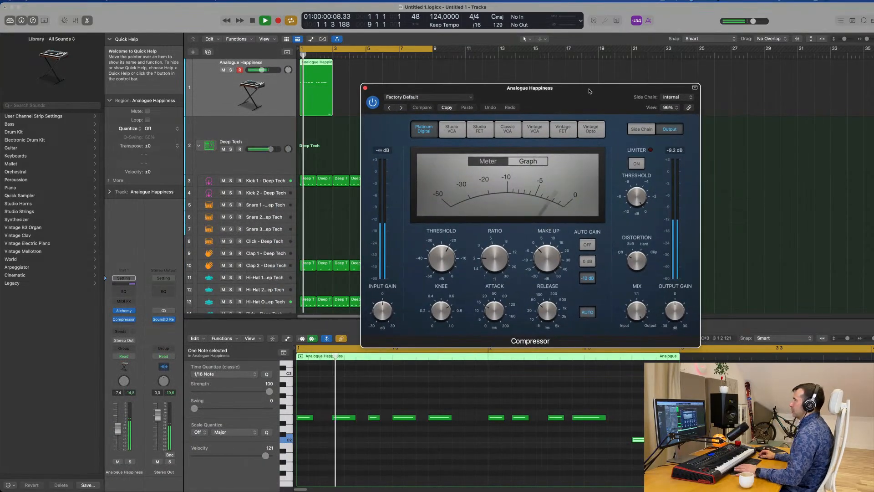
{"action": "left_click", "coordinate": [674, 96]}
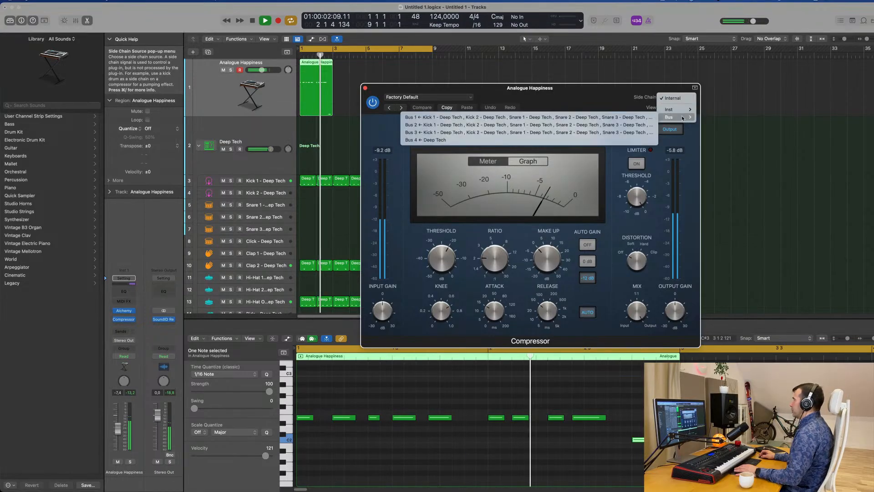
{"action": "mouse_move", "coordinate": [682, 111]}
{"action": "left_click", "coordinate": [783, 121]}
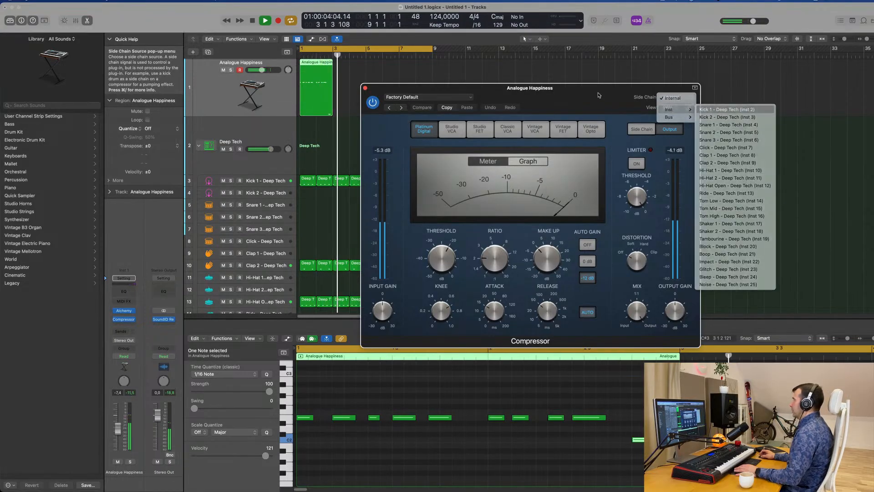
{"action": "left_click_drag", "start_coordinate": [609, 89], "coordinate": [581, 99]}
{"action": "key", "text": "space"}
{"action": "key", "text": "space"}
{"action": "key", "text": "space"}
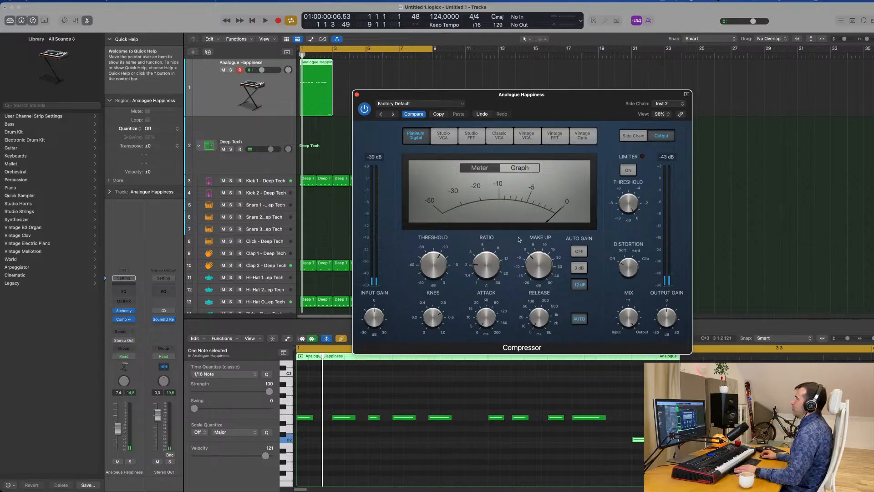
Set the Compressor's ratio to 4.1:1, threshold to -24.5 dB and release to 5.0 ms, with automatic release and Auto Gain off
{"action": "key", "text": "space"}
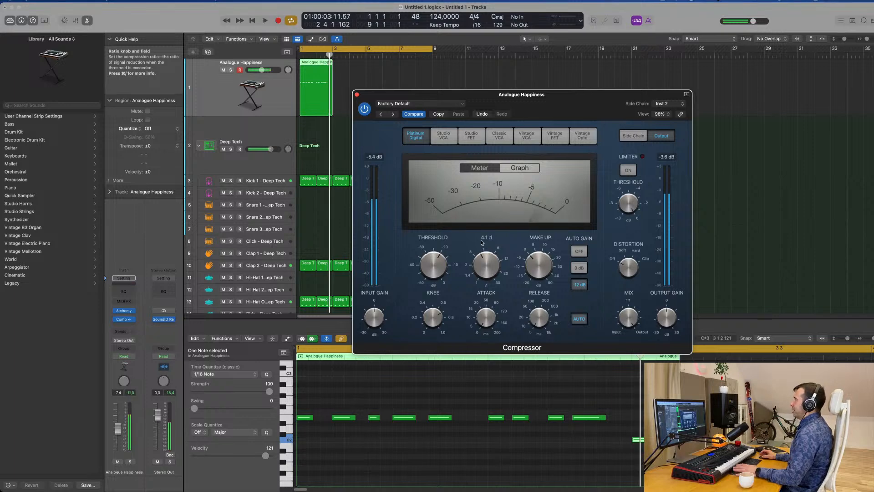
{"action": "scroll", "coordinate": [438, 269], "scroll_direction": "down", "scroll_amount": 4}
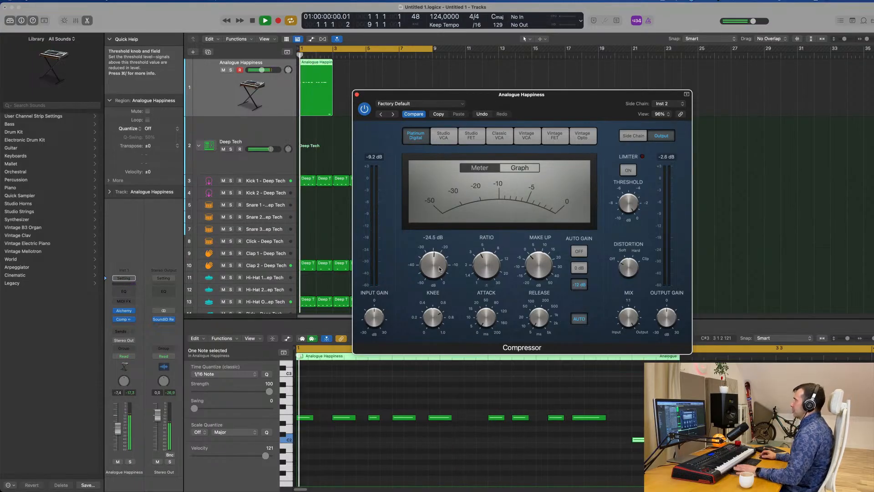
{"action": "left_click", "coordinate": [584, 321]}
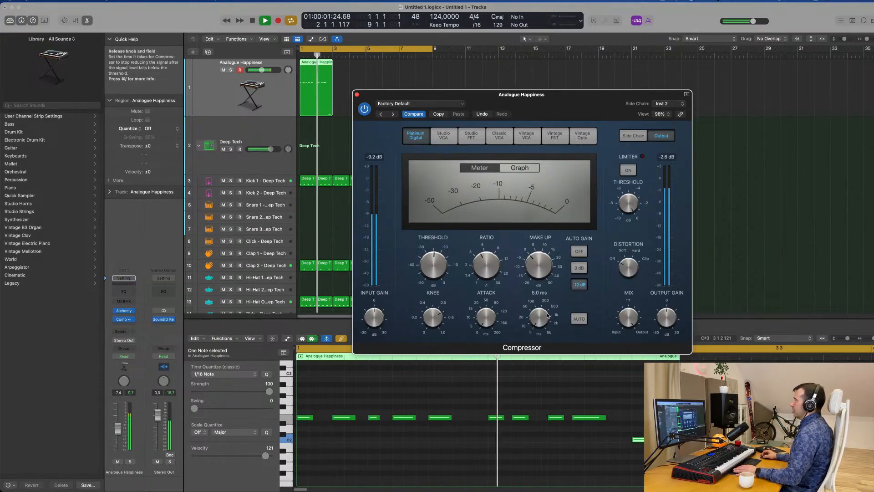
{"action": "left_click", "coordinate": [579, 251]}
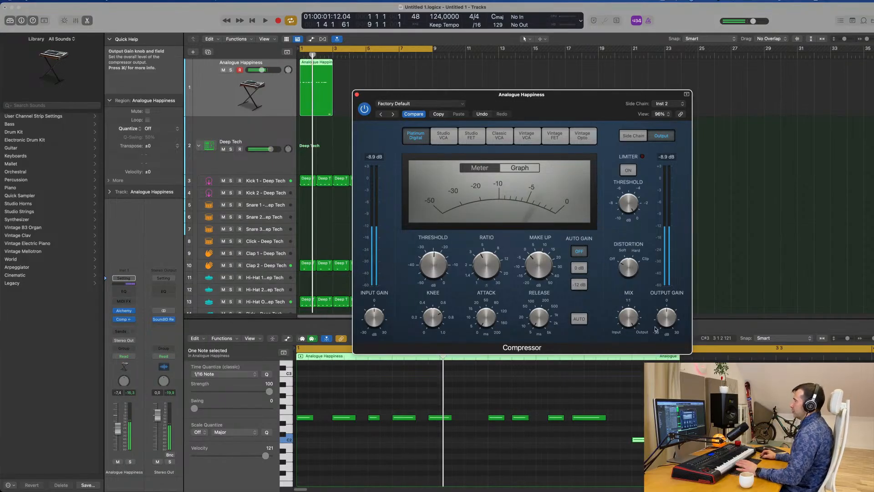
Fine-tune the Compressor's output gain during playback, stop, and close the Compressor window
{"action": "left_click_drag", "start_coordinate": [665, 318], "coordinate": [669, 318]}
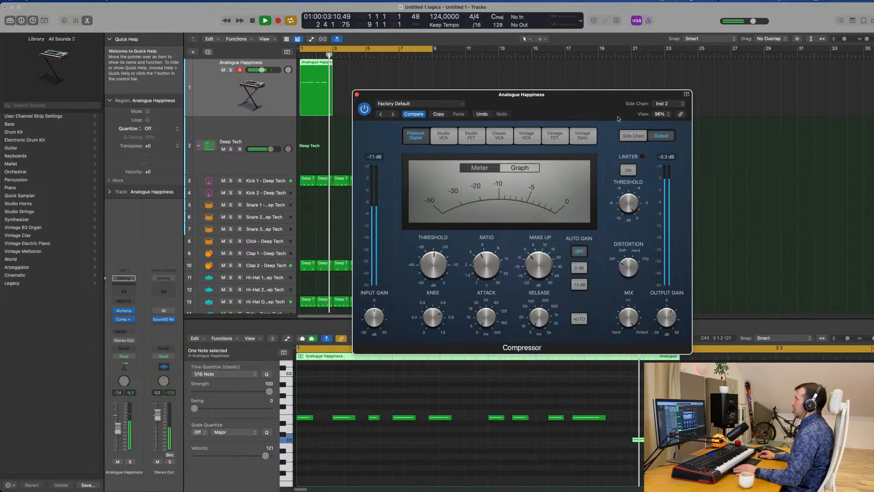
{"action": "left_click_drag", "start_coordinate": [610, 110], "coordinate": [635, 118]}
{"action": "key", "text": "space"}
{"action": "left_click", "coordinate": [382, 103]}
{"action": "left_click", "coordinate": [377, 83]}
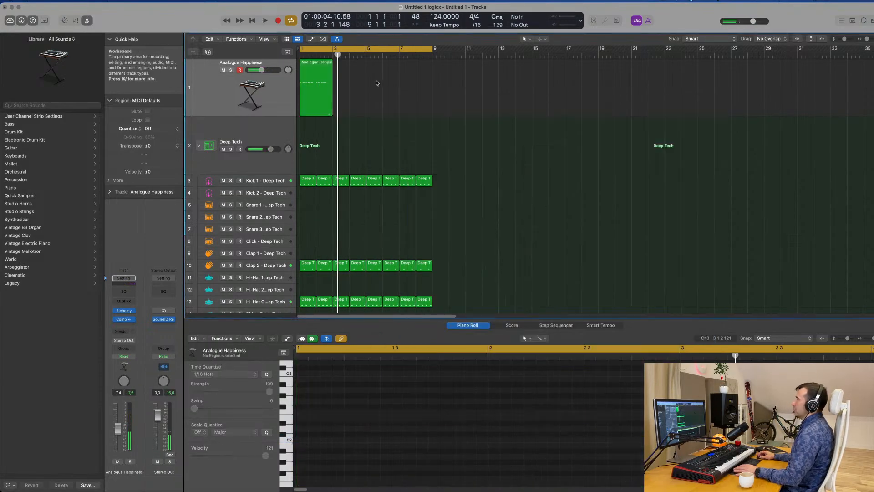
Repeat the two-bar Analogue Happiness bass region three times up to bar 9 and play it back from the start
{"action": "left_click", "coordinate": [247, 103]}
{"action": "key", "text": "super+r"}
{"action": "key", "text": "super+r"}
{"action": "key", "text": "super+r"}
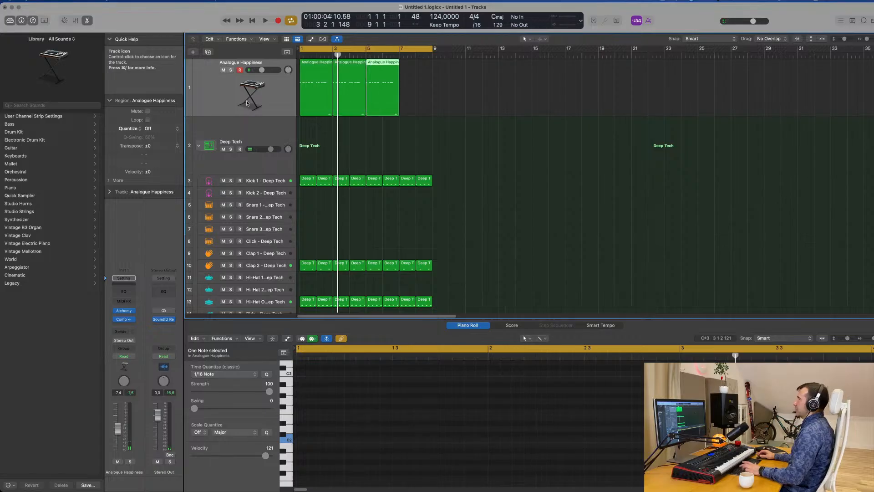
{"action": "key", "text": "Return"}
{"action": "key", "text": "space"}
{"action": "key", "text": "space"}
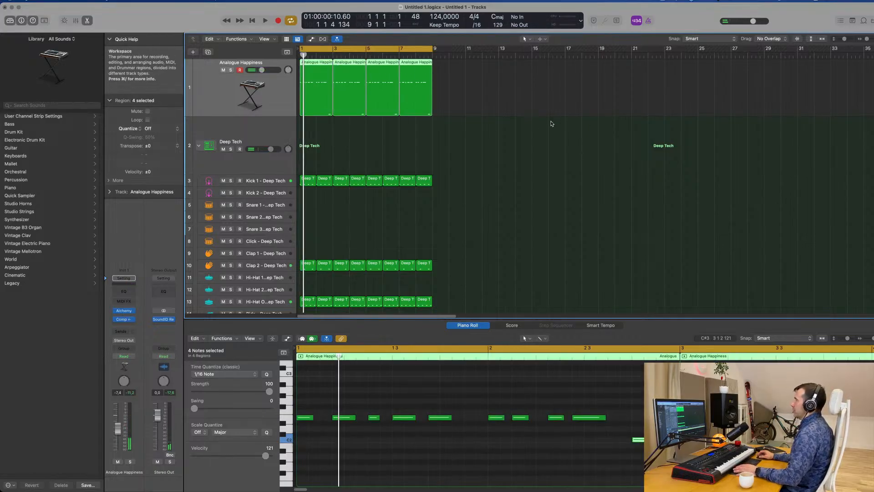
Open the Alchemy instrument on the Analogue Happiness track and start playback
{"action": "left_click", "coordinate": [123, 312]}
{"action": "left_click_drag", "start_coordinate": [663, 122], "coordinate": [645, 77]}
{"action": "key", "text": "space"}
{"action": "key", "text": "space"}
{"action": "key", "text": "space"}
Audition Alchemy's performance snapshots from Attack, Aggressive and Metallic through Dirty Filter Mod, and settle on Subby
{"action": "left_click", "coordinate": [429, 296]}
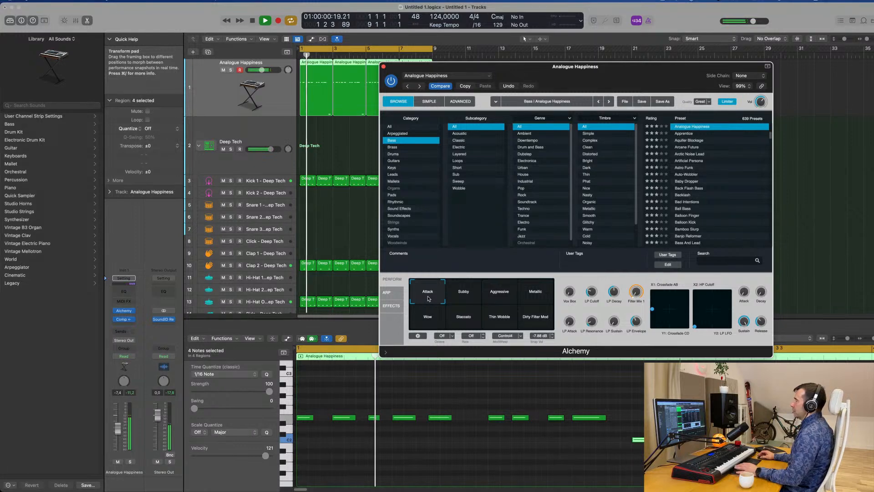
{"action": "left_click", "coordinate": [502, 295]}
{"action": "left_click", "coordinate": [537, 295]}
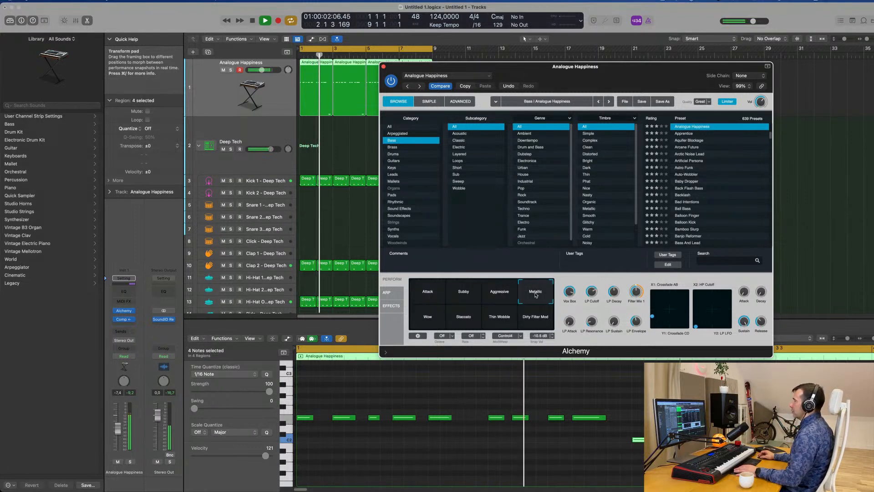
{"action": "left_click", "coordinate": [429, 319]}
{"action": "left_click", "coordinate": [464, 319]}
{"action": "left_click", "coordinate": [497, 318]}
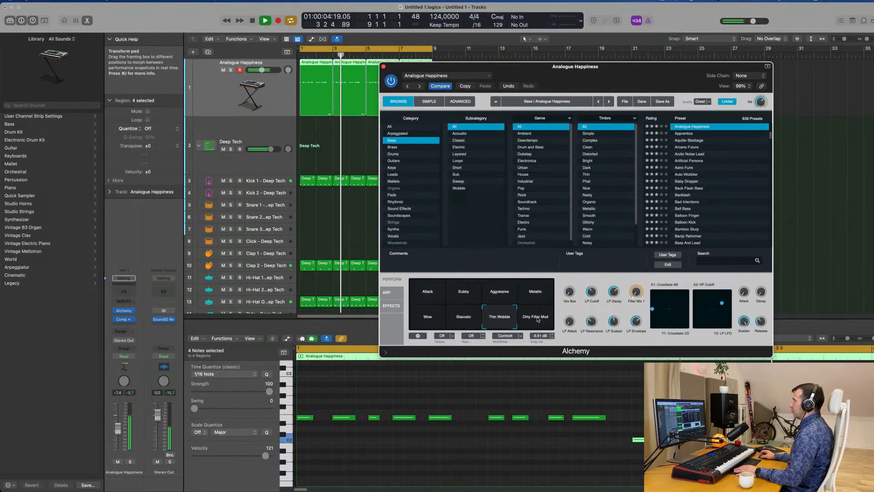
{"action": "left_click", "coordinate": [536, 318]}
{"action": "left_click", "coordinate": [473, 295]}
{"action": "key", "text": "space"}
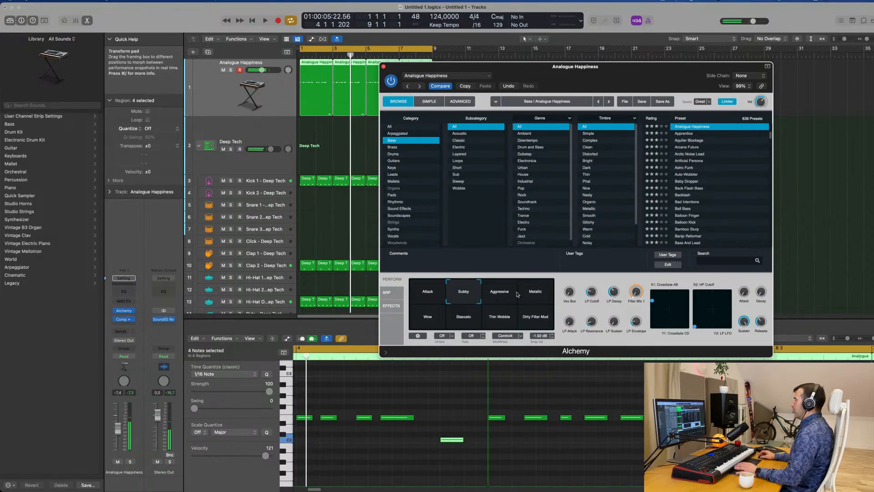
Play back the groove with the Subby snapshot and close the Alchemy window
{"action": "key", "text": "space"}
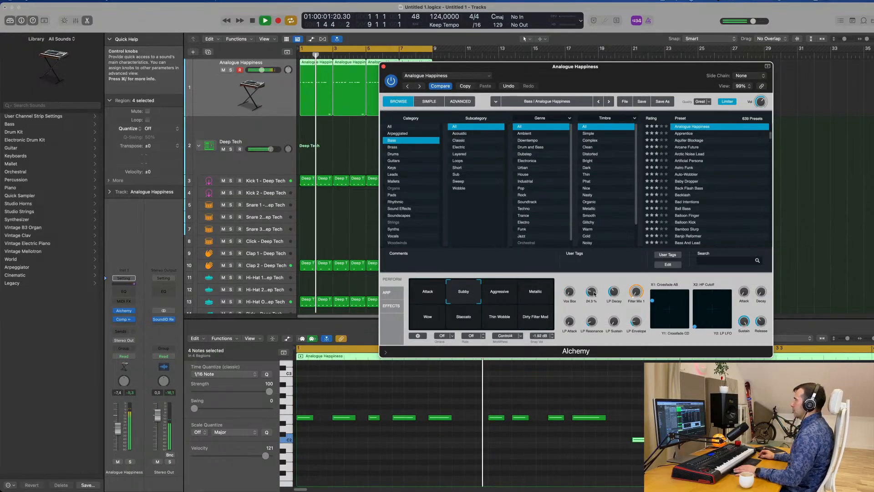
{"action": "left_click_drag", "start_coordinate": [626, 78], "coordinate": [675, 63]}
{"action": "left_click", "coordinate": [437, 51]}
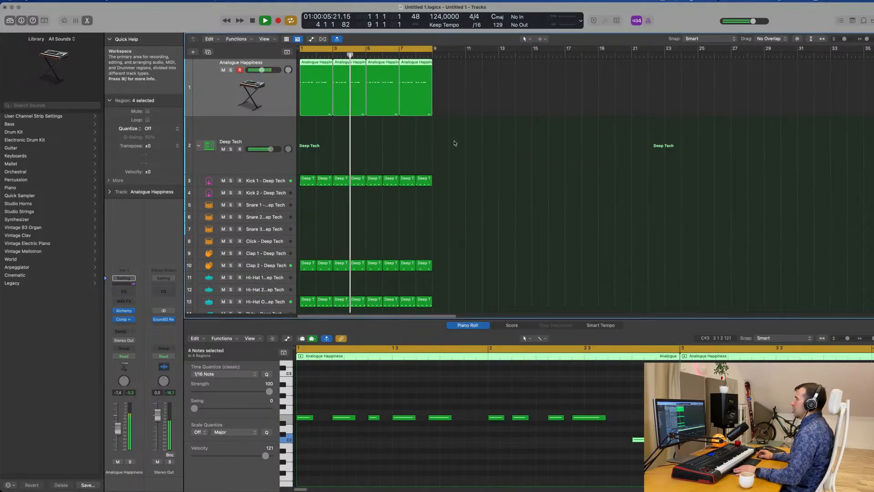
{"action": "key", "text": "space"}
Move the fifth note of the first bass region one sixteenth later and audition the new rhythm
{"action": "left_click", "coordinate": [322, 129]}
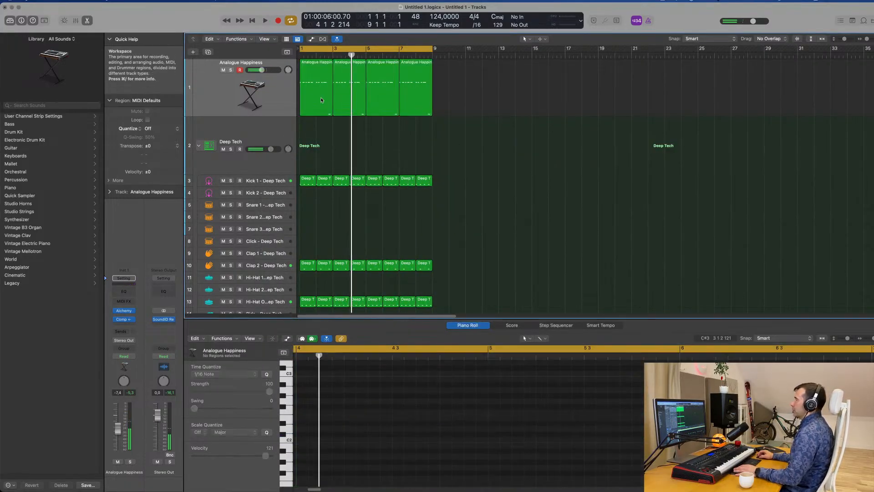
{"action": "left_click", "coordinate": [309, 69]}
{"action": "key", "text": "shift+space"}
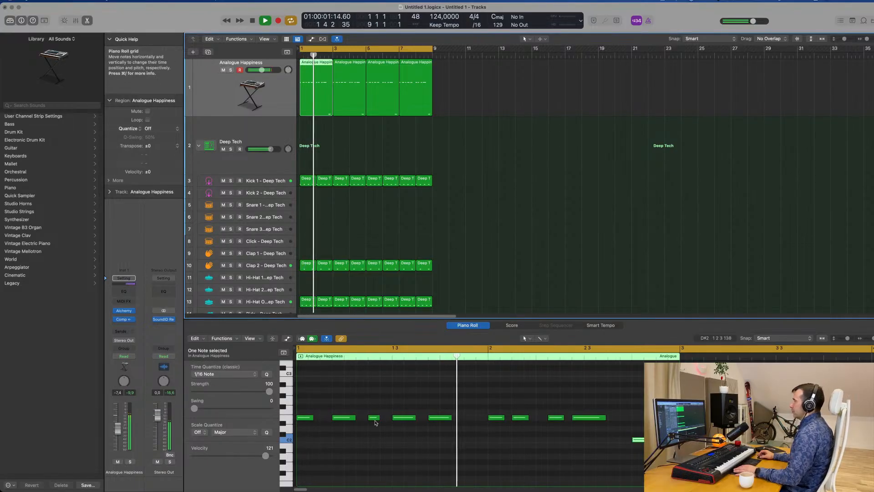
{"action": "key", "text": "space"}
{"action": "left_click", "coordinate": [440, 418]}
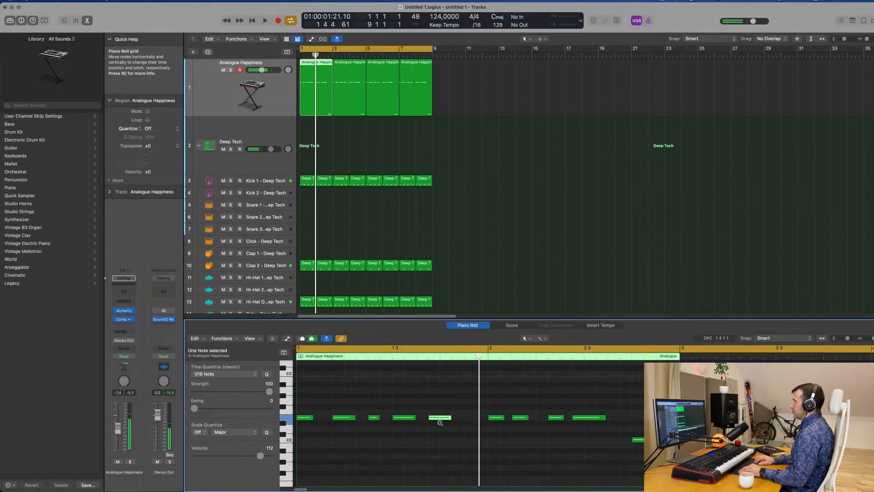
{"action": "left_click_drag", "start_coordinate": [440, 418], "coordinate": [452, 418]}
{"action": "key", "text": "shift+space"}
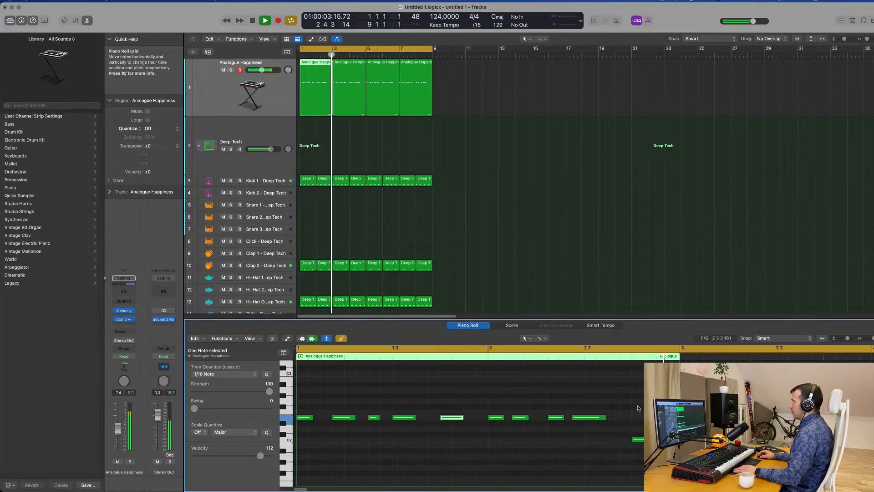
{"action": "key", "text": "shift+space"}
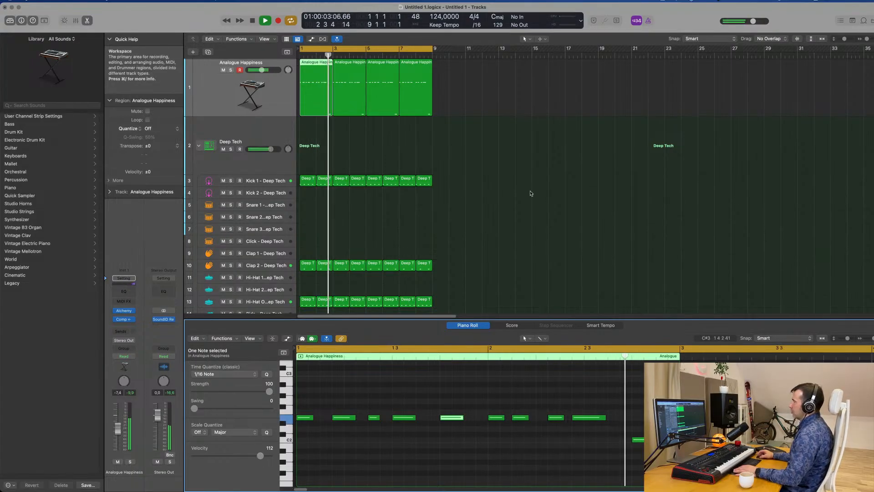
Delete the three old bass region copies and repeat the edited first region three times up to bar 9
{"action": "key", "text": "space"}
{"action": "left_click_drag", "start_coordinate": [457, 75], "coordinate": [348, 117]}
{"action": "key", "text": "Delete"}
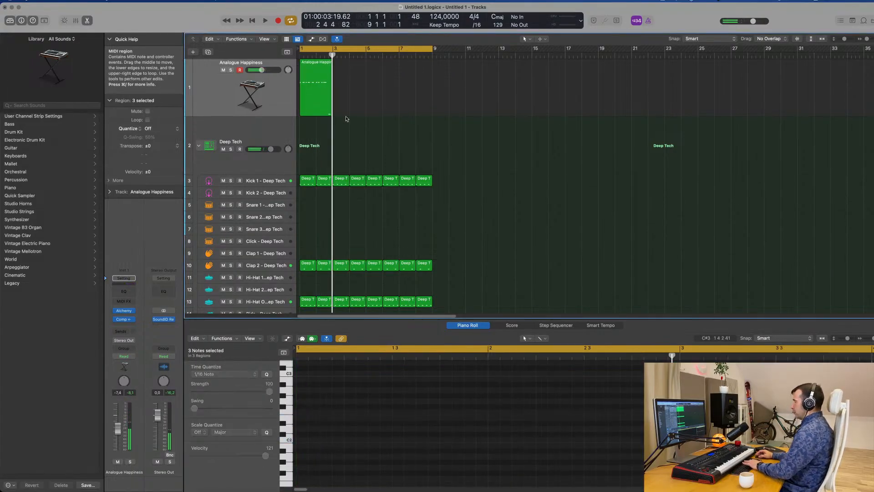
{"action": "left_click", "coordinate": [288, 103]}
{"action": "key", "text": "super+r"}
{"action": "key", "text": "super+r"}
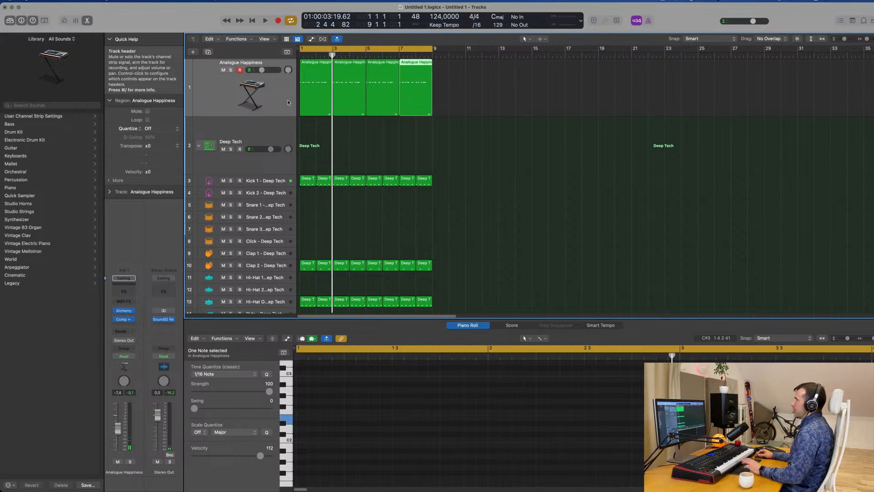
Play back the drums together with all four updated Analogue Happiness bass regions
{"action": "left_click", "coordinate": [268, 92]}
{"action": "key", "text": "space"}
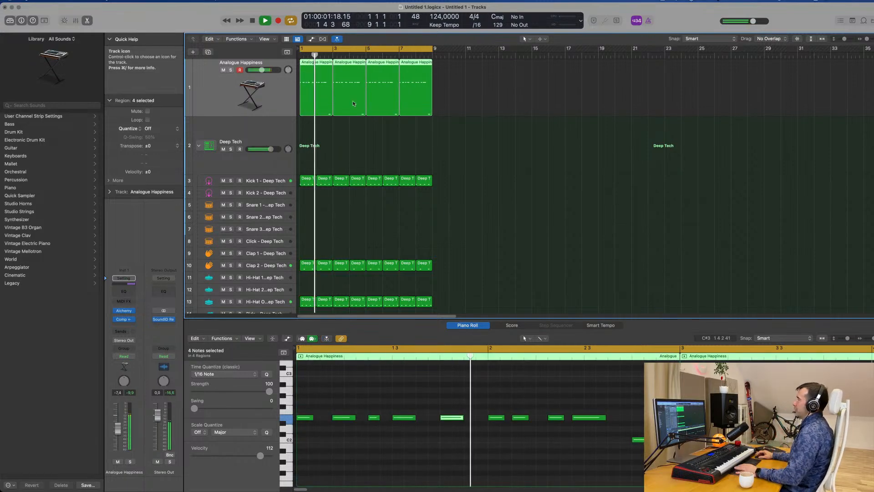
{"action": "left_click", "coordinate": [521, 135]}
{"action": "left_click", "coordinate": [287, 102]}
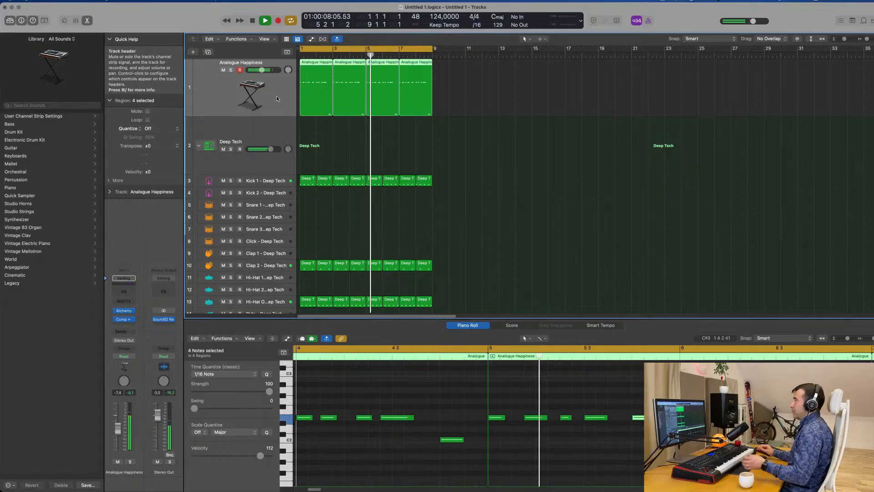
Duplicate the Analogue Happiness track and copy its four bass regions onto the new track
{"action": "left_click", "coordinate": [208, 52]}
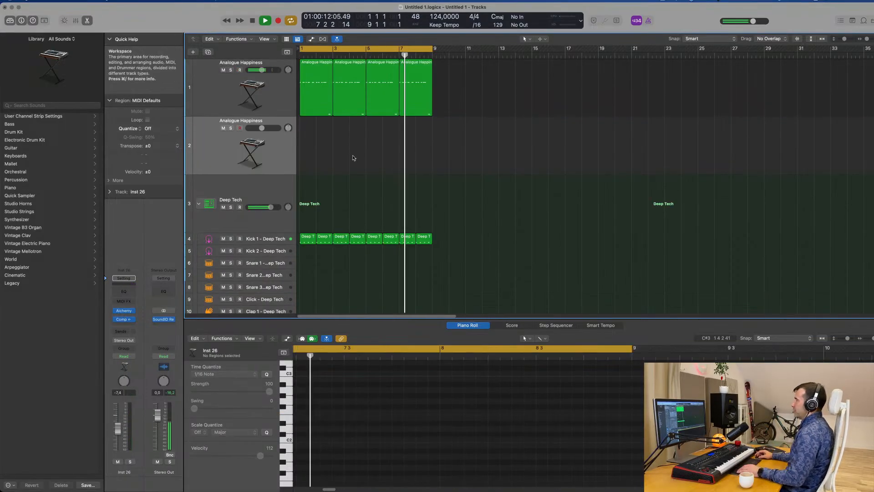
{"action": "left_click", "coordinate": [312, 103]}
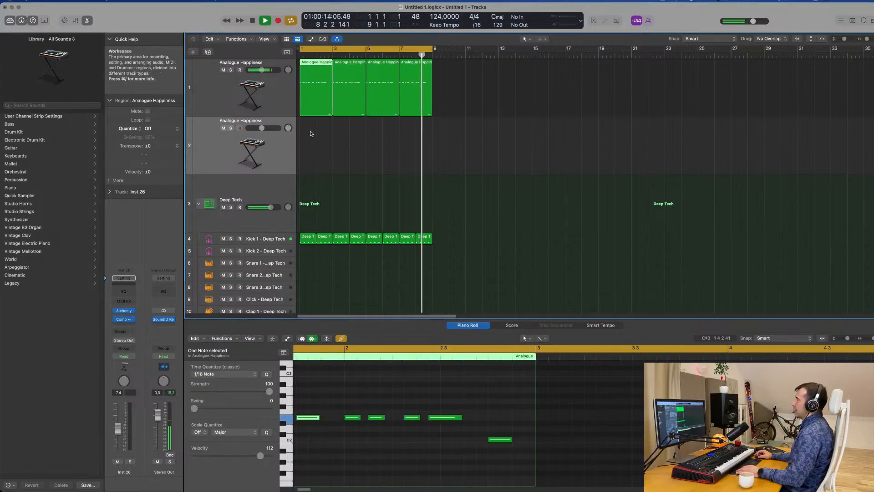
{"action": "left_click_drag", "start_coordinate": [313, 132], "coordinate": [454, 90]}
{"action": "key", "text": "space"}
{"action": "left_click_drag", "start_coordinate": [305, 60], "coordinate": [268, 143]}
{"action": "left_click", "coordinate": [355, 452]}
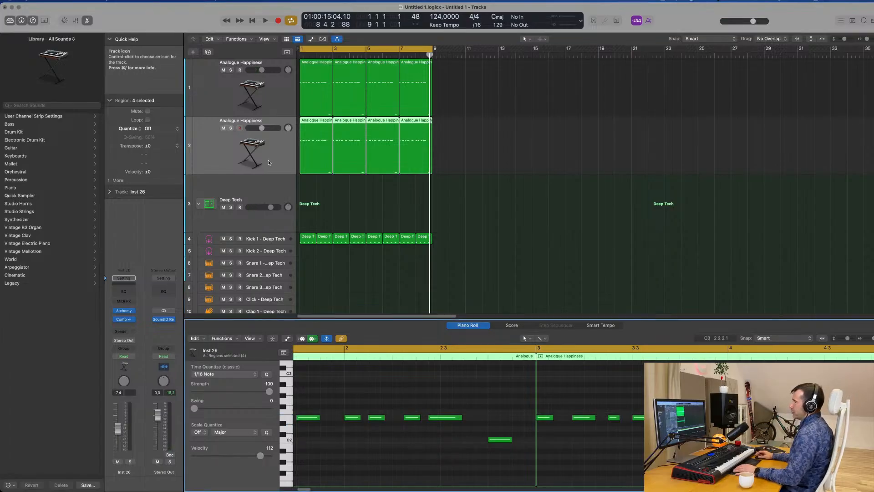
Replace Alchemy on the duplicated track with a stereo Sculpture instrument and move its window clear of the tracks
{"action": "left_click", "coordinate": [133, 311]}
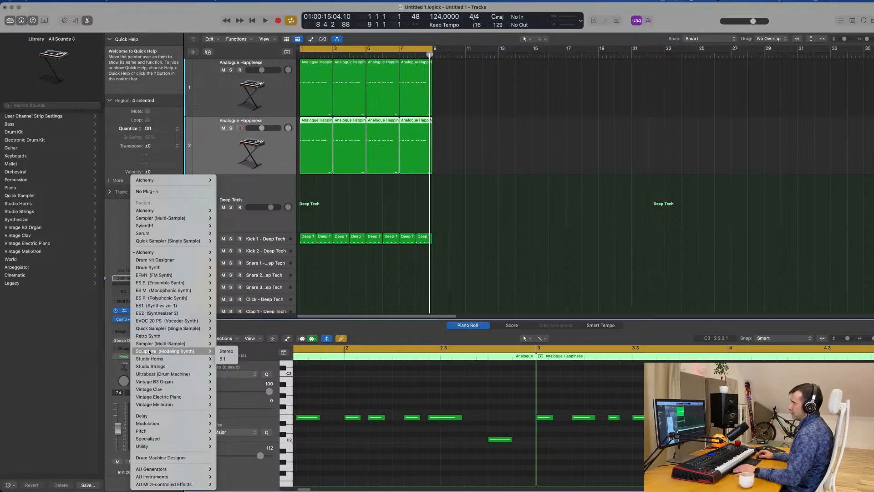
{"action": "left_click", "coordinate": [233, 354]}
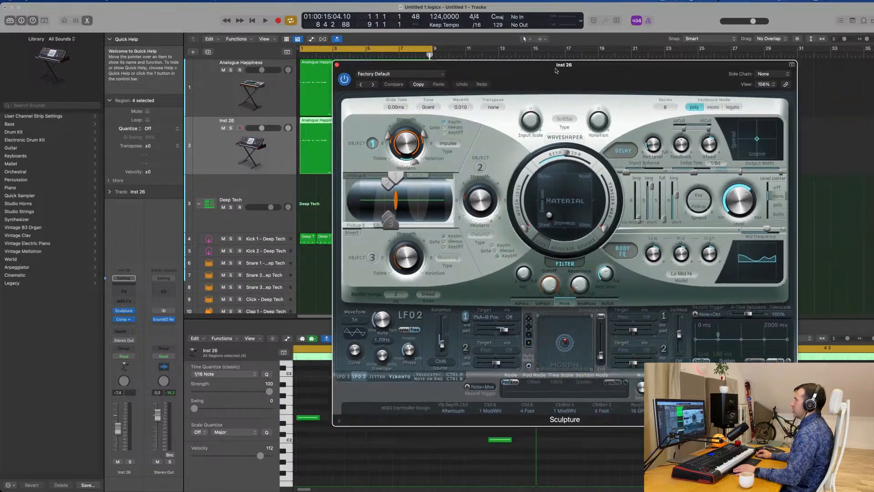
{"action": "left_click_drag", "start_coordinate": [556, 70], "coordinate": [611, 55]}
Lower the Sculpture track's volume to -29.0 dB while auditioning it with the groove
{"action": "left_click", "coordinate": [208, 151]}
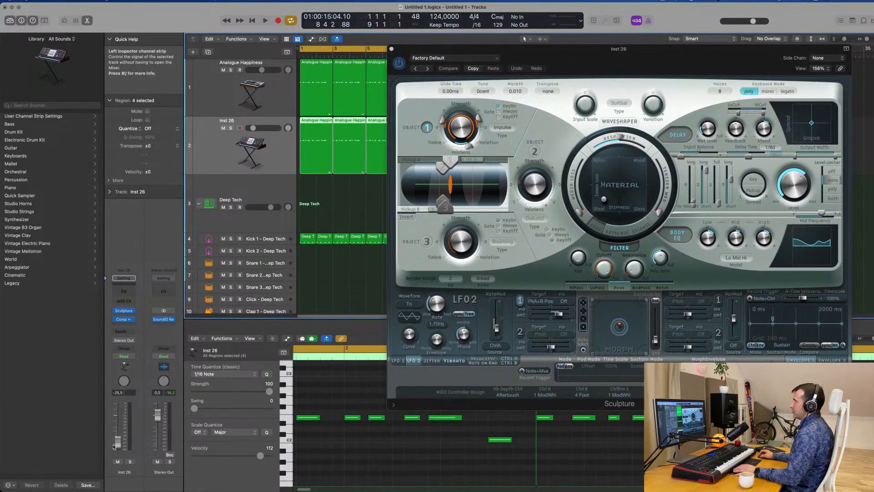
{"action": "key", "text": "space"}
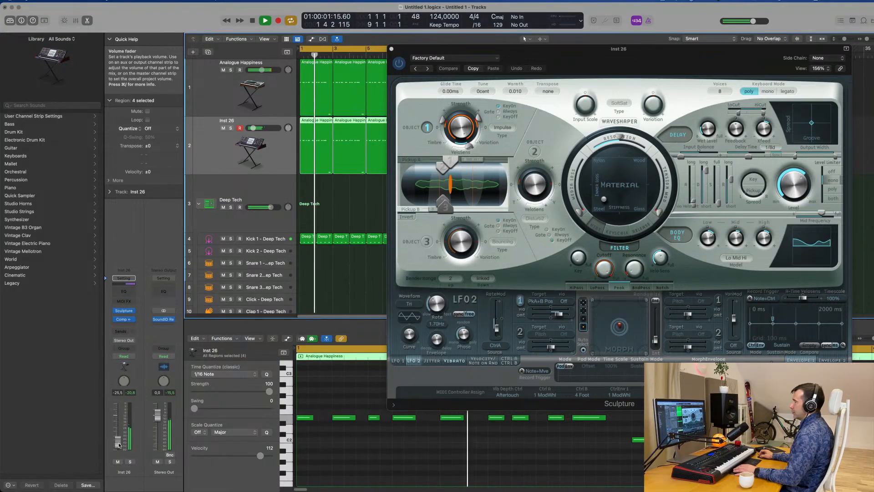
{"action": "left_click_drag", "start_coordinate": [119, 445], "coordinate": [118, 448]}
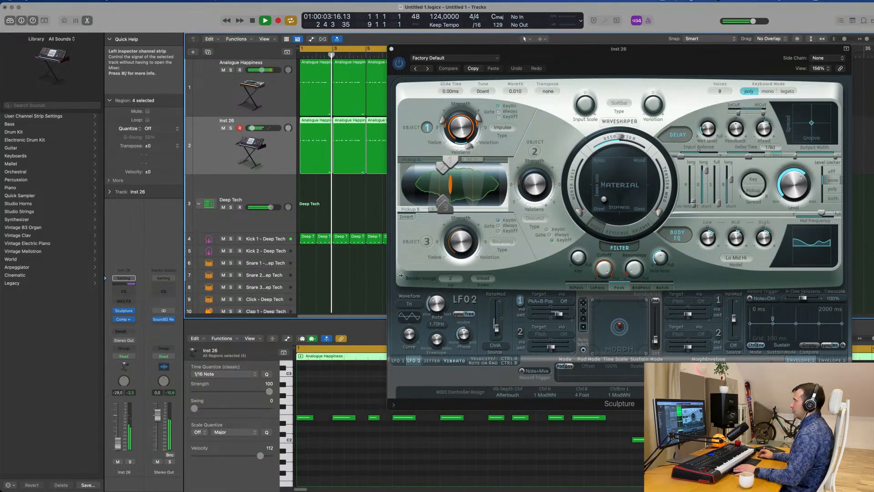
{"action": "key", "text": "space"}
Load Sculpture's Lean on 2 preset, set the track volume to -17.0 dB and audition the layered sound
{"action": "mouse_move", "coordinate": [552, 59]}
{"action": "left_mouse_down"}
{"action": "mouse_move", "coordinate": [397, 77]}
{"action": "mouse_move", "coordinate": [579, 54]}
{"action": "left_mouse_up"}
{"action": "key", "text": "space"}
{"action": "left_click", "coordinate": [275, 86]}
{"action": "key", "text": "space"}
{"action": "key", "text": "space"}
{"action": "key", "text": "space"}
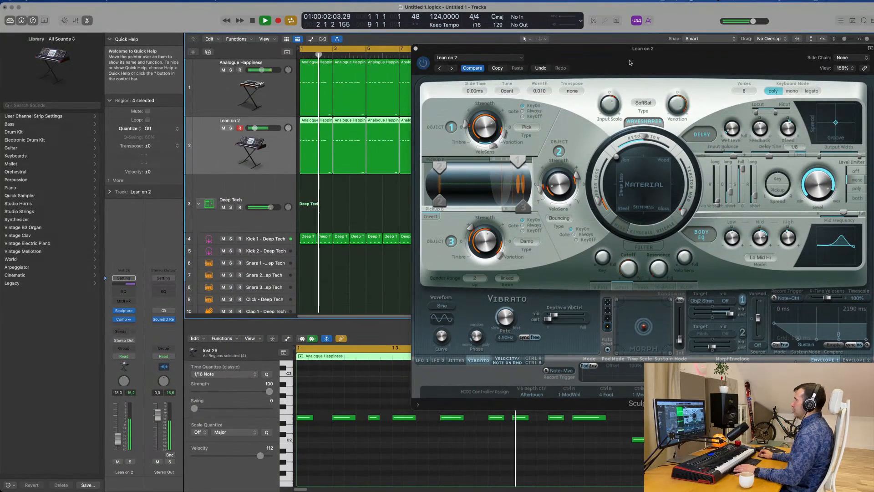
{"action": "mouse_move", "coordinate": [661, 55]}
{"action": "left_mouse_down"}
{"action": "mouse_move", "coordinate": [517, 133]}
{"action": "mouse_move", "coordinate": [567, 135]}
{"action": "mouse_move", "coordinate": [533, 131]}
{"action": "mouse_move", "coordinate": [557, 115]}
{"action": "left_mouse_up"}
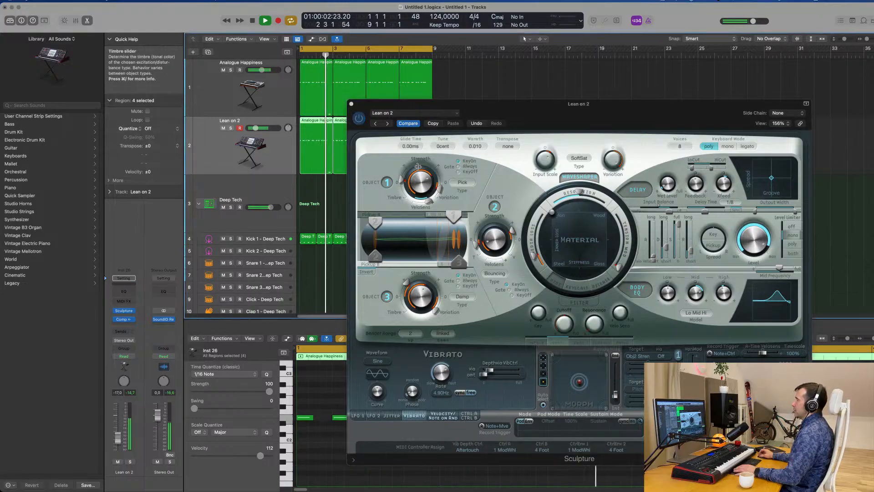
{"action": "key", "text": "space"}
Audition the following Sculpture presets, including Lean on and Breathing Hollow Bass, up to Eighties FM Bass
{"action": "left_click", "coordinate": [387, 124]}
{"action": "key", "text": "space"}
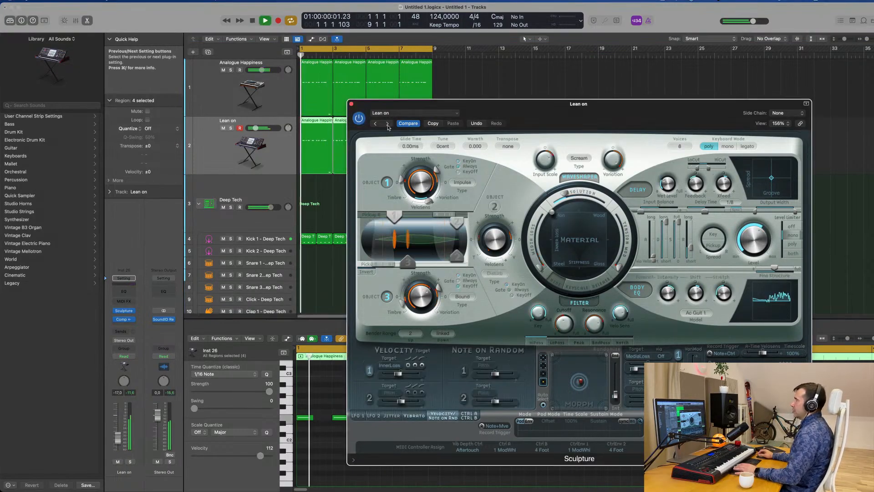
{"action": "left_click", "coordinate": [387, 124]}
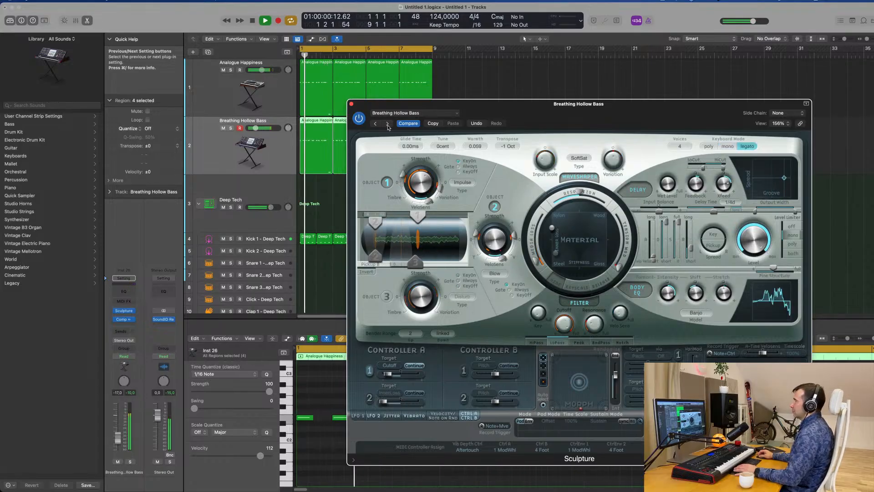
{"action": "left_click", "coordinate": [388, 124]}
{"action": "left_click", "coordinate": [388, 123]}
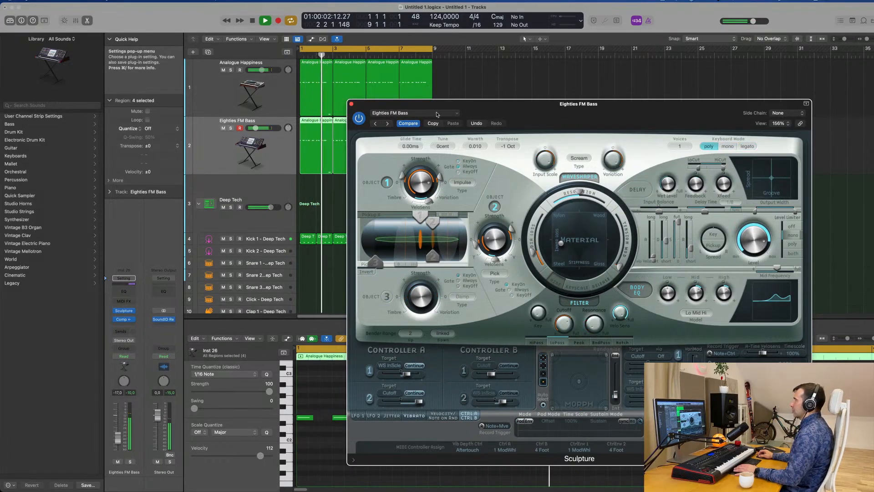
Audition Sculpture's plucked instrument presets, from Acoustic Harp through Buzzy Picking and Funky Lick Stratocaster, up to Fuzzy Pluck Lead
{"action": "left_click", "coordinate": [415, 113]}
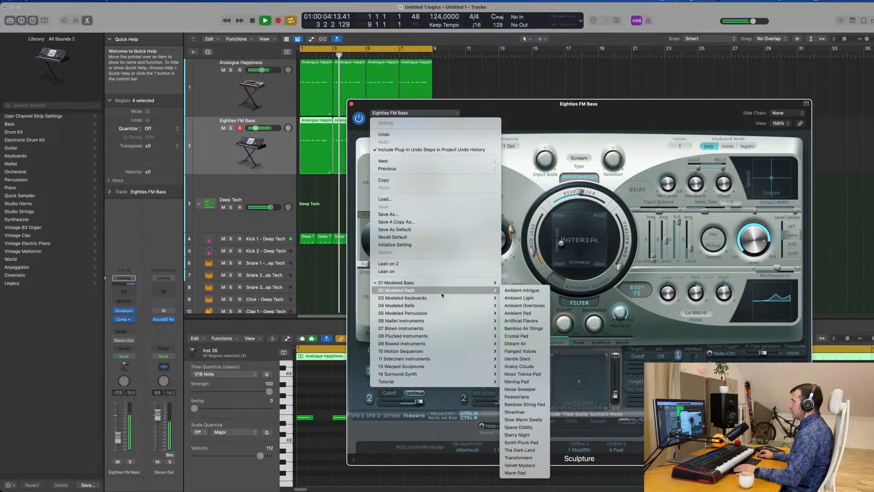
{"action": "mouse_move", "coordinate": [442, 297]}
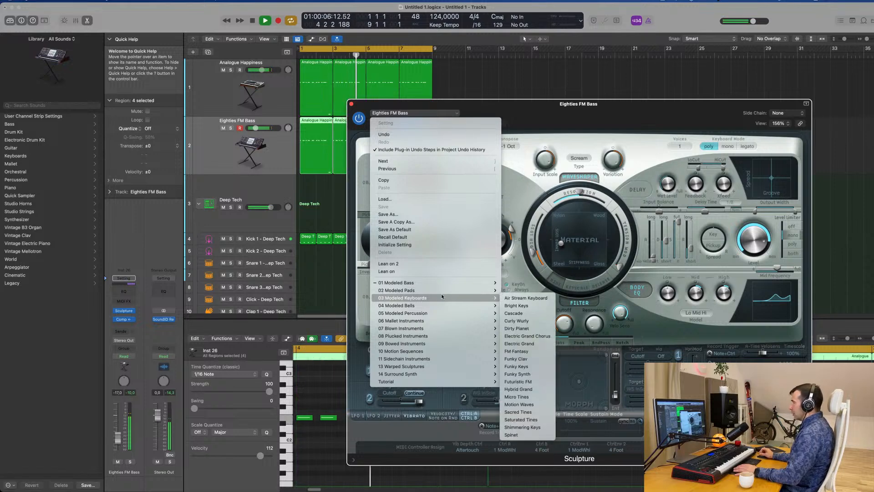
{"action": "mouse_move", "coordinate": [440, 359]}
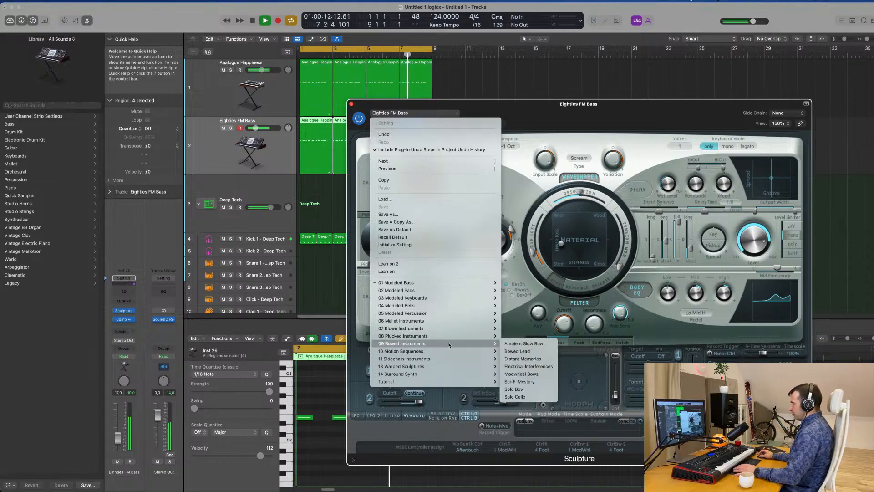
{"action": "mouse_move", "coordinate": [452, 337]}
{"action": "left_click", "coordinate": [519, 287]}
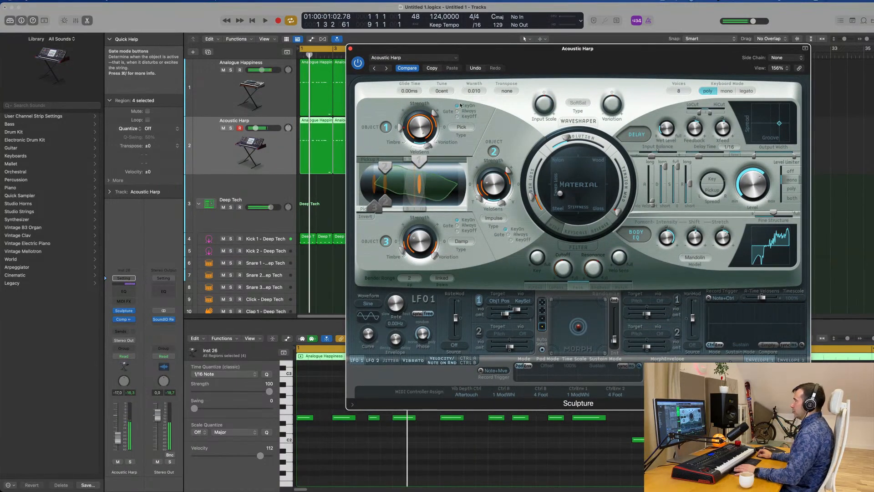
{"action": "left_click", "coordinate": [386, 69]}
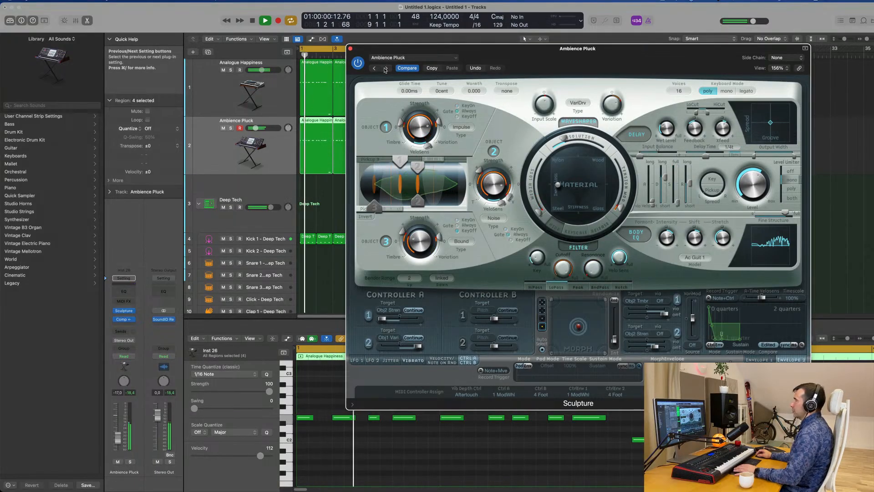
{"action": "left_click", "coordinate": [385, 68]}
{"action": "left_click", "coordinate": [386, 68]}
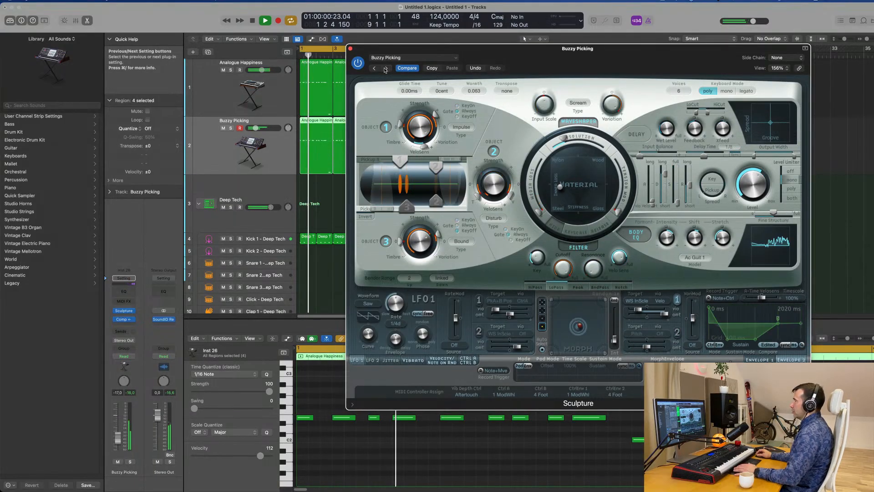
{"action": "left_click", "coordinate": [385, 69]}
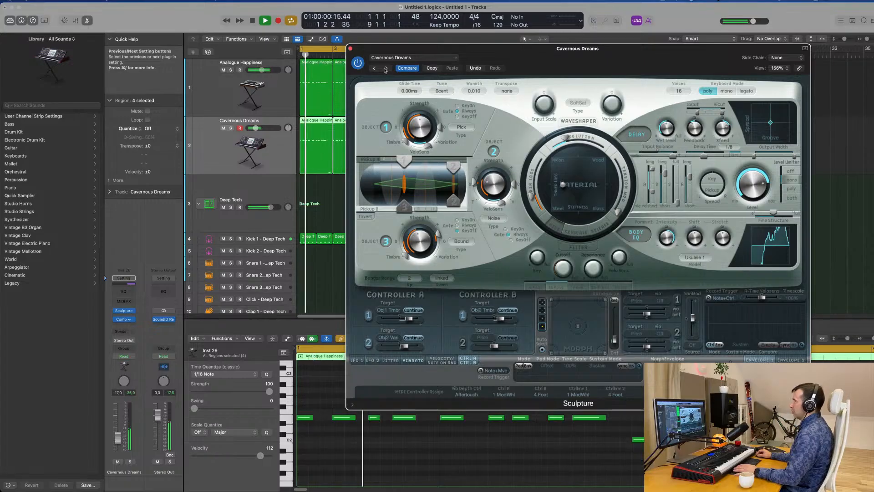
{"action": "left_click", "coordinate": [386, 69]}
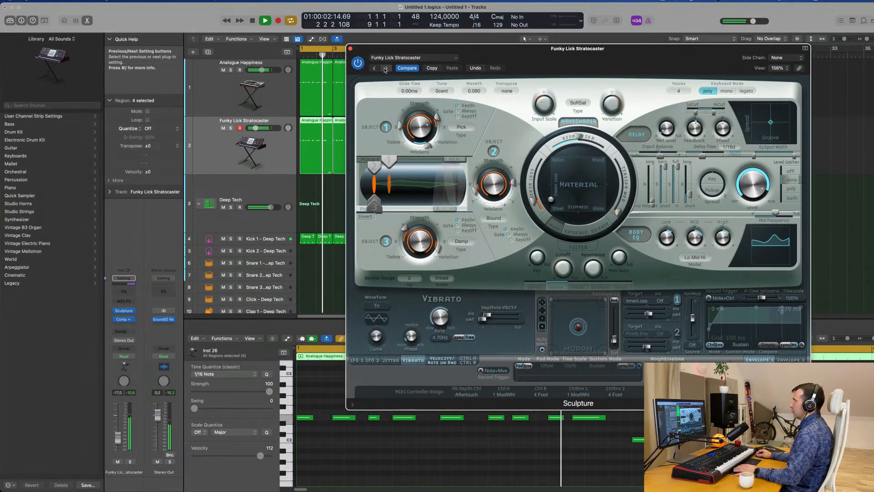
{"action": "left_click", "coordinate": [386, 68]}
Reload Sculpture's Lean on 2 preset, closing the plug-in window, and set the track's volume to -11.6 dB
{"action": "left_click", "coordinate": [410, 58]}
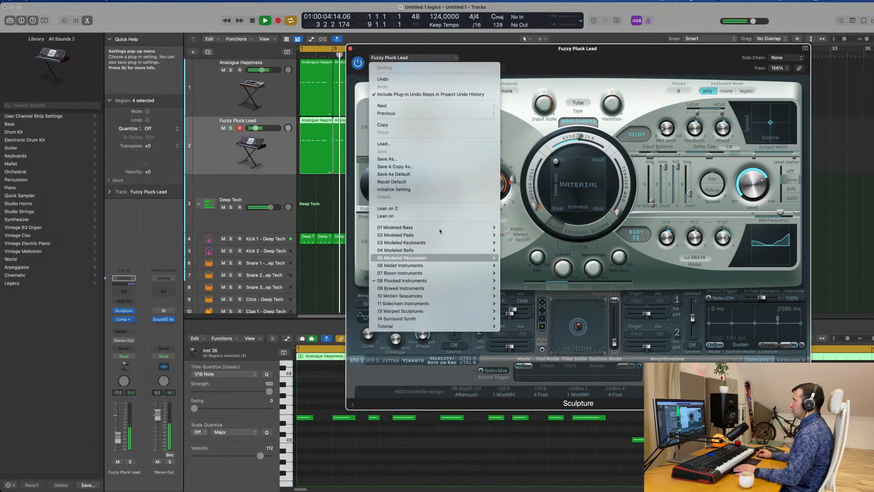
{"action": "left_click", "coordinate": [387, 208]}
{"action": "mouse_move", "coordinate": [523, 64]}
{"action": "left_mouse_down"}
{"action": "mouse_move", "coordinate": [472, 82]}
{"action": "mouse_move", "coordinate": [621, 87]}
{"action": "mouse_move", "coordinate": [451, 128]}
{"action": "left_mouse_up"}
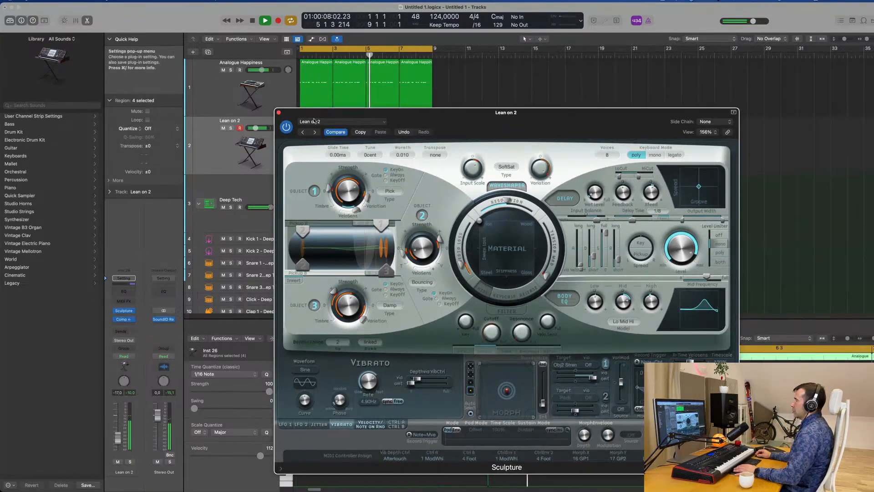
{"action": "left_click", "coordinate": [279, 114]}
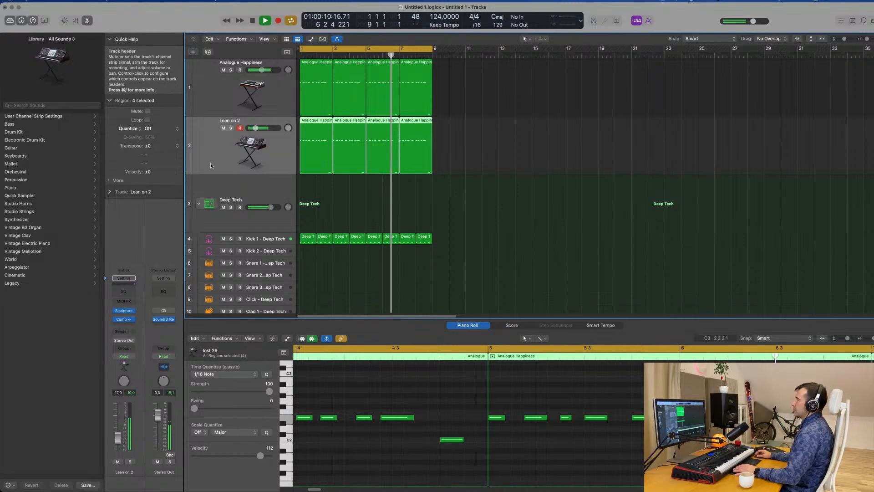
{"action": "left_click_drag", "start_coordinate": [256, 128], "coordinate": [258, 128]}
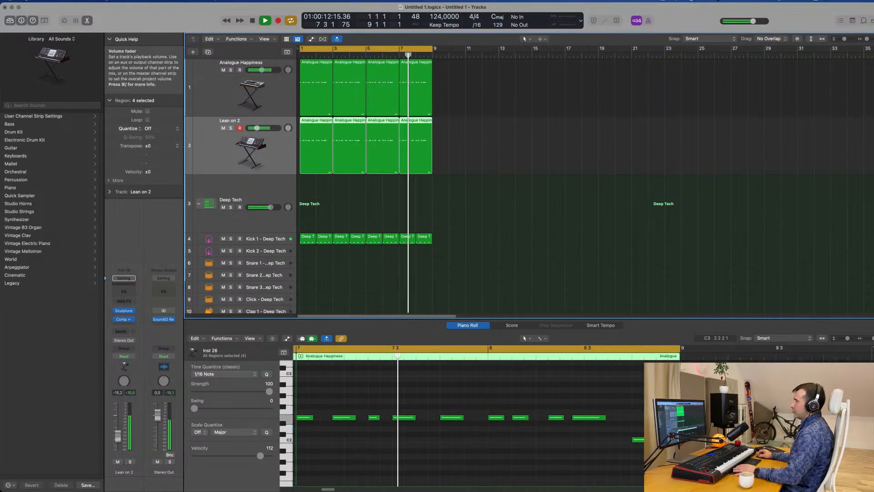
{"action": "left_click_drag", "start_coordinate": [117, 441], "coordinate": [116, 437]}
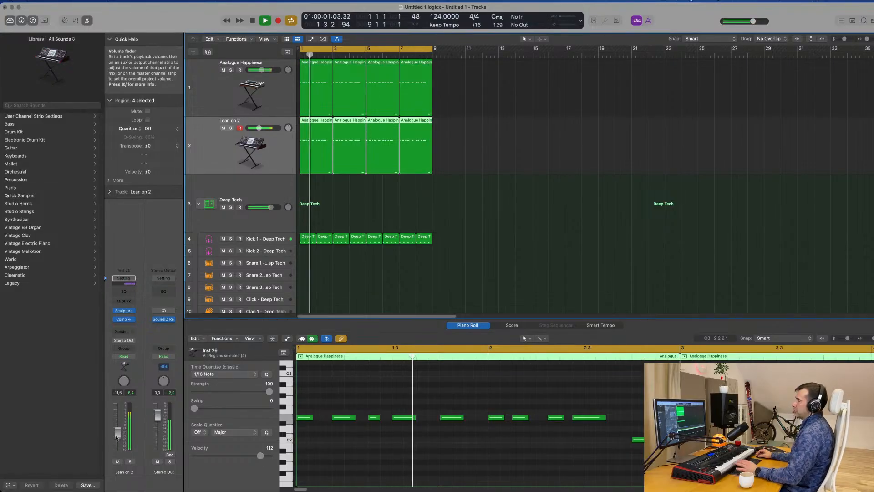
Duplicate the Lean on 2 track with its instrument and settings, without its regions
{"action": "left_click", "coordinate": [219, 148]}
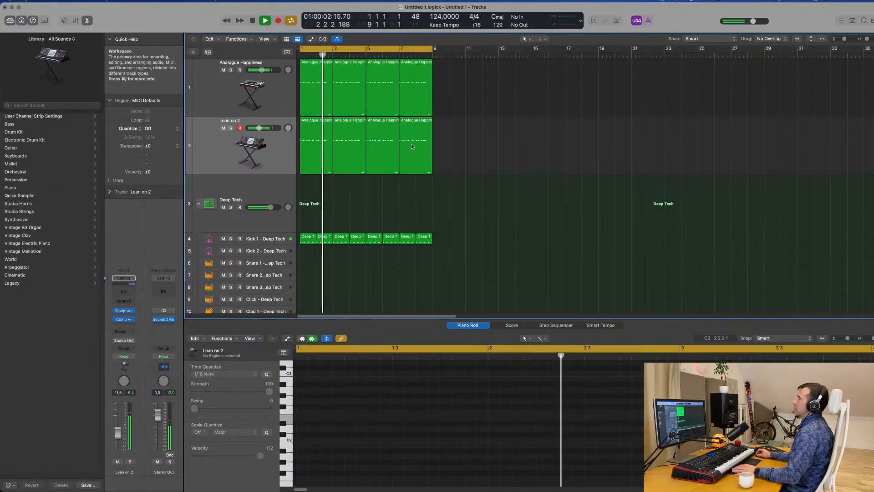
{"action": "left_click", "coordinate": [220, 148]}
{"action": "key", "text": "super+d"}
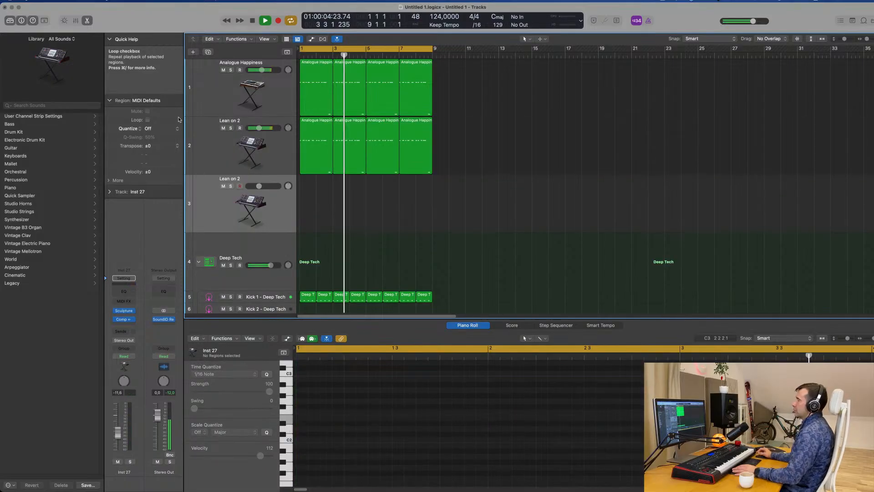
Stop playback and delete the last three regions on the original Lean on 2 track, keeping only the first
{"action": "left_click", "coordinate": [209, 150]}
{"action": "key", "text": "space"}
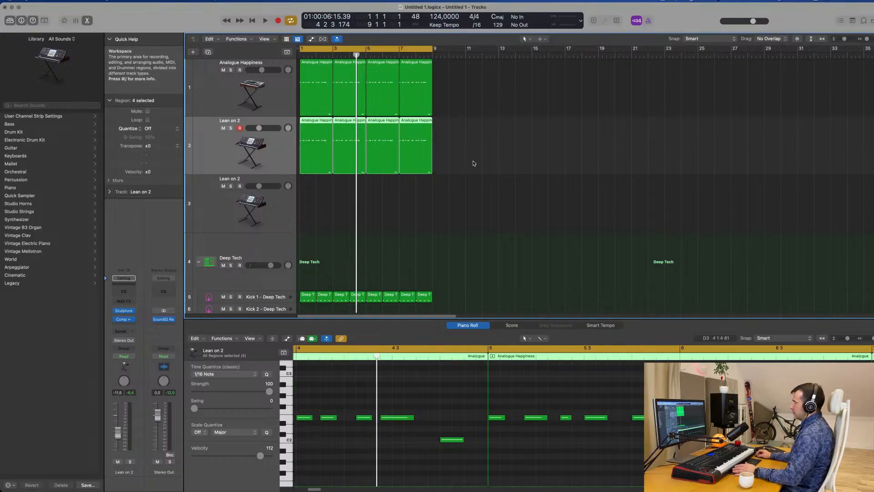
{"action": "left_click_drag", "start_coordinate": [474, 163], "coordinate": [355, 177]}
{"action": "key", "text": "Delete"}
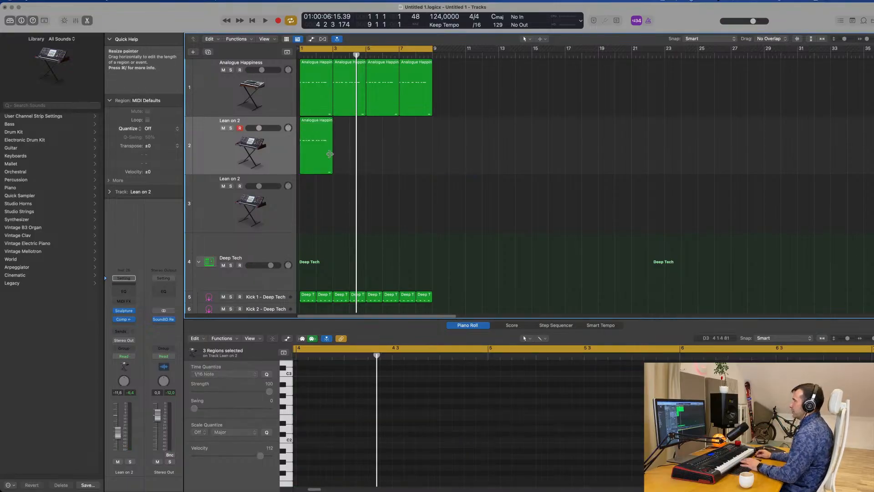
Move the remaining region's C2 note to its start and delete all the other notes except the first
{"action": "left_click", "coordinate": [534, 447], "text": "ctrl+alt"}
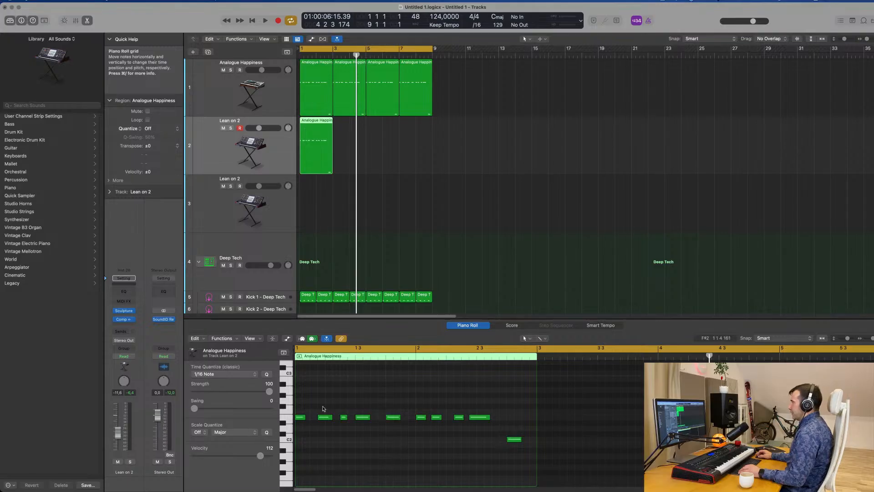
{"action": "left_click_drag", "start_coordinate": [319, 405], "coordinate": [301, 441]}
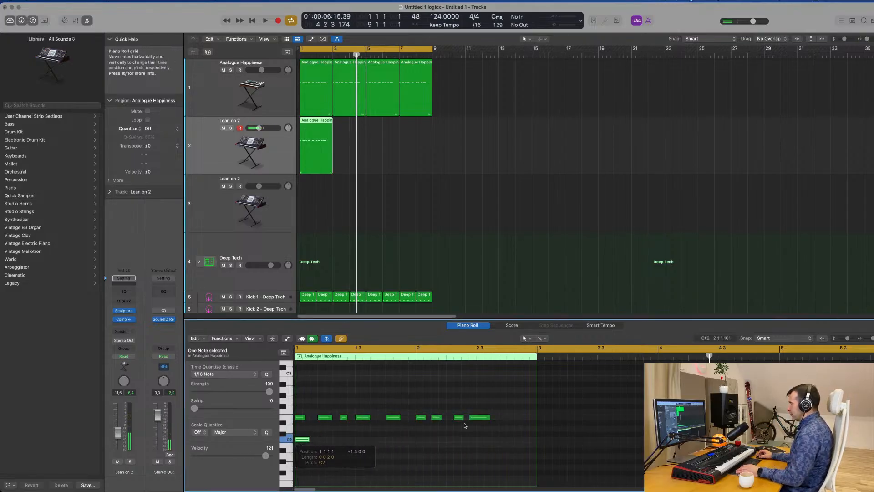
{"action": "left_click_drag", "start_coordinate": [446, 421], "coordinate": [319, 430]}
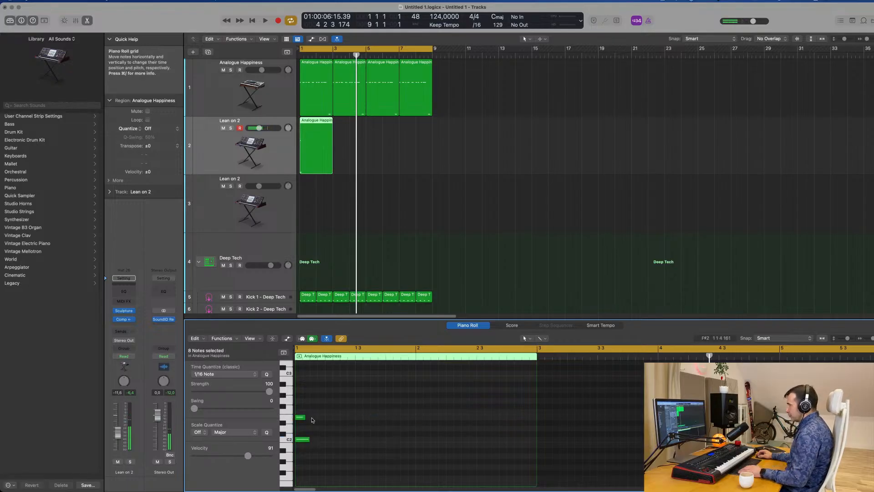
Build a three-note C chord on C2 at the region's start, lengthen its notes to about half a bar and audition it
{"action": "scroll", "coordinate": [324, 441], "scroll_direction": "up", "scroll_amount": 1}
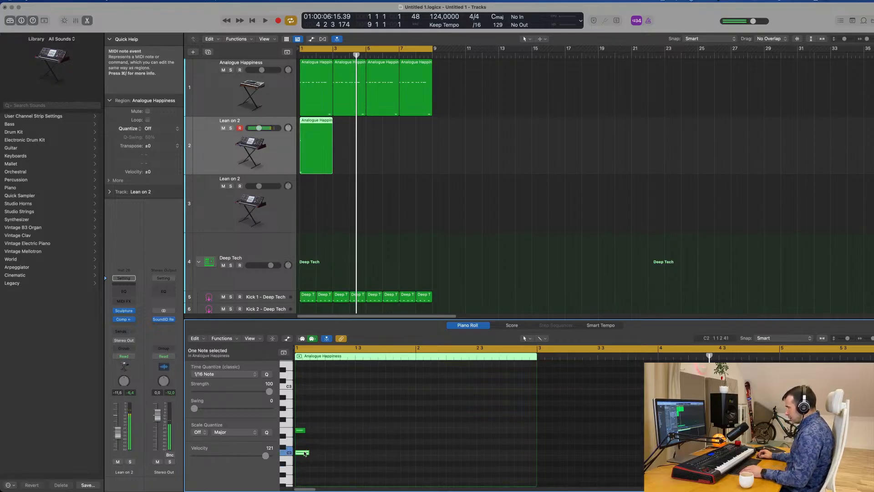
{"action": "left_click_drag", "start_coordinate": [305, 454], "coordinate": [310, 431]}
{"action": "key", "text": "space"}
{"action": "left_click_drag", "start_coordinate": [327, 409], "coordinate": [303, 460]}
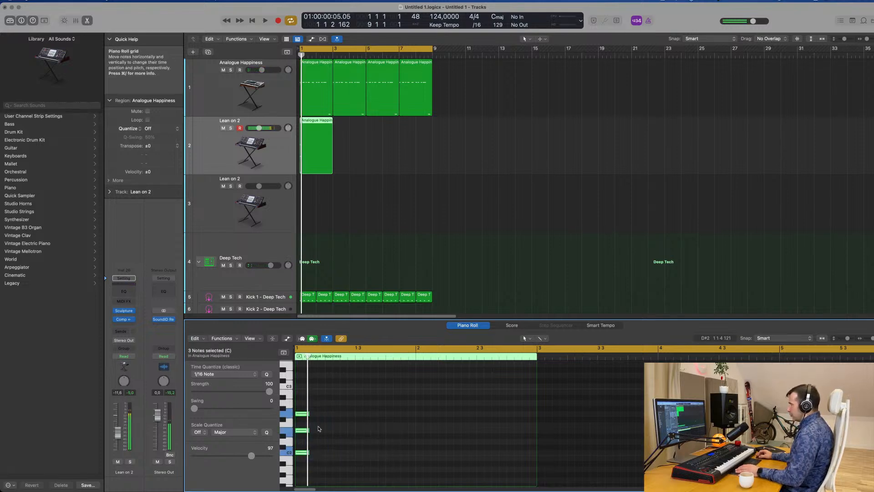
{"action": "left_click_drag", "start_coordinate": [308, 413], "coordinate": [356, 421]}
{"action": "key", "text": "space"}
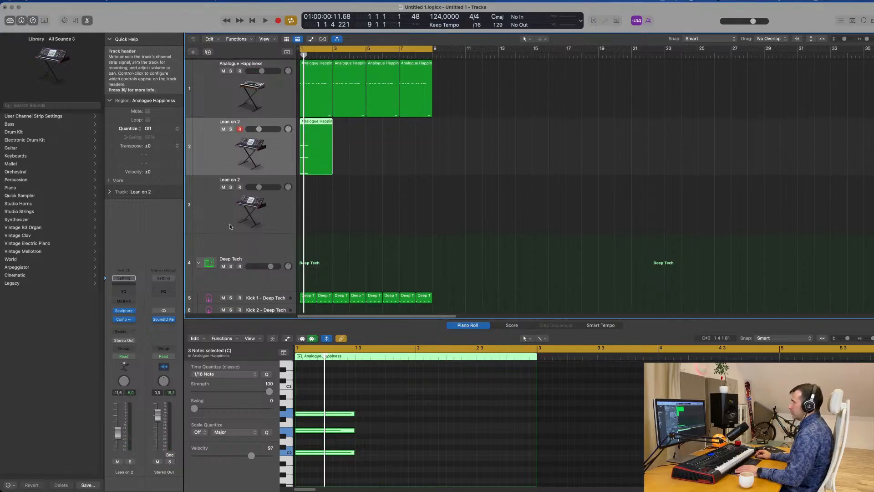
Play the groove with the new chord and compare the three synth tracks
{"action": "left_click", "coordinate": [220, 91]}
{"action": "key", "text": "space"}
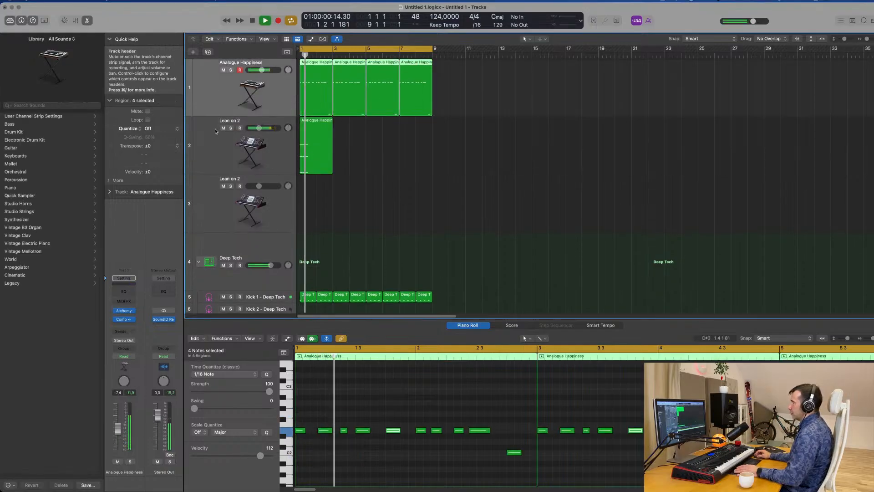
{"action": "left_click", "coordinate": [219, 145]}
{"action": "left_click", "coordinate": [218, 203]}
{"action": "key", "text": "space"}
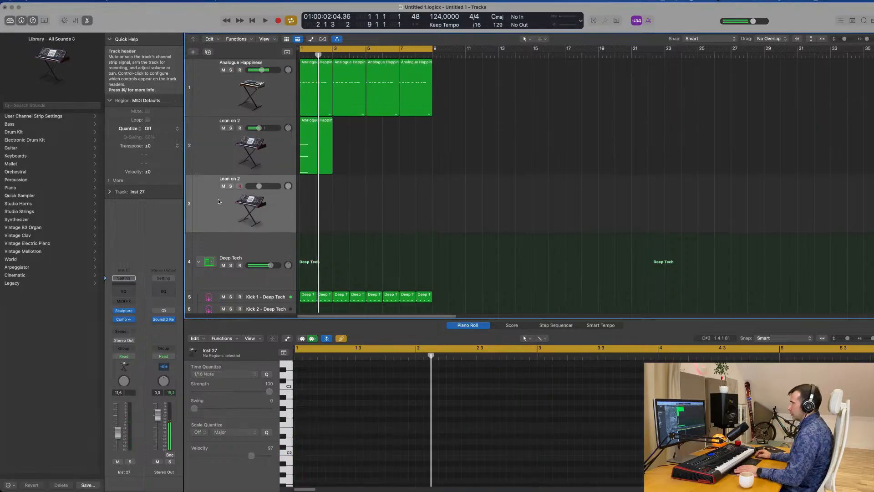
{"action": "key", "text": "space"}
Try Alchemy in place of Sculpture on the chord track and move its window clear of the regions
{"action": "left_click", "coordinate": [217, 153]}
{"action": "left_click", "coordinate": [131, 313]}
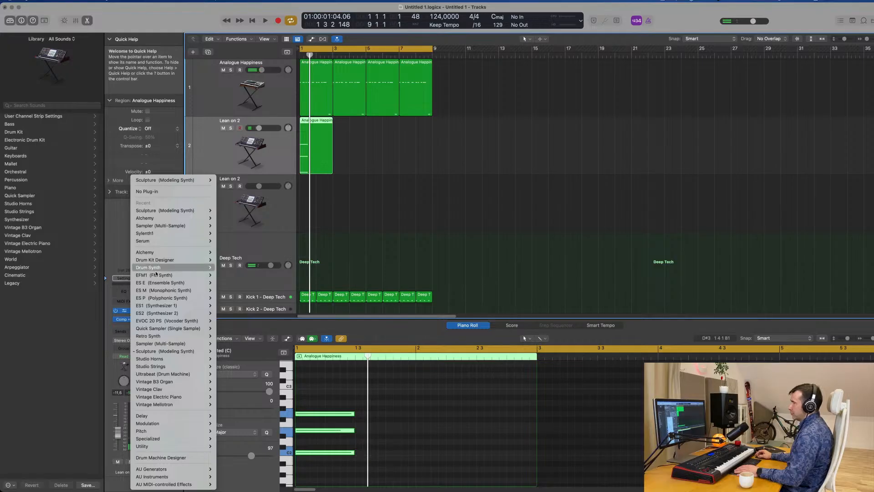
{"action": "left_click", "coordinate": [227, 253]}
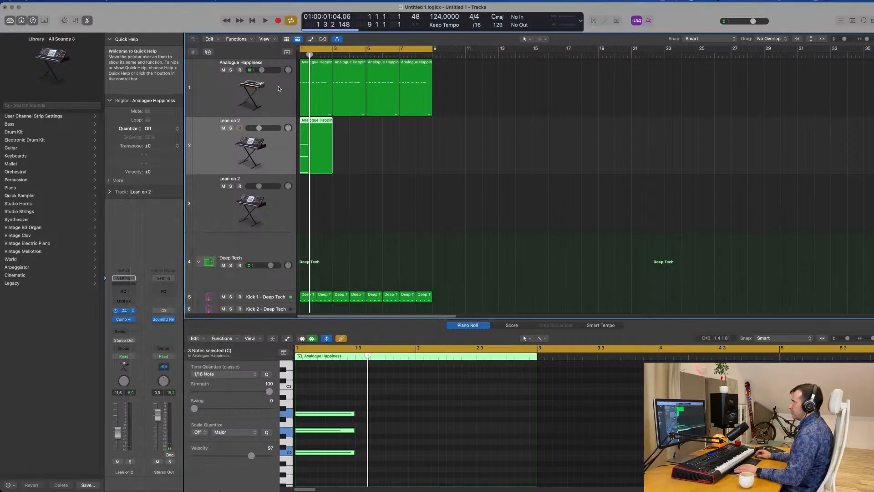
{"action": "left_click", "coordinate": [279, 88]}
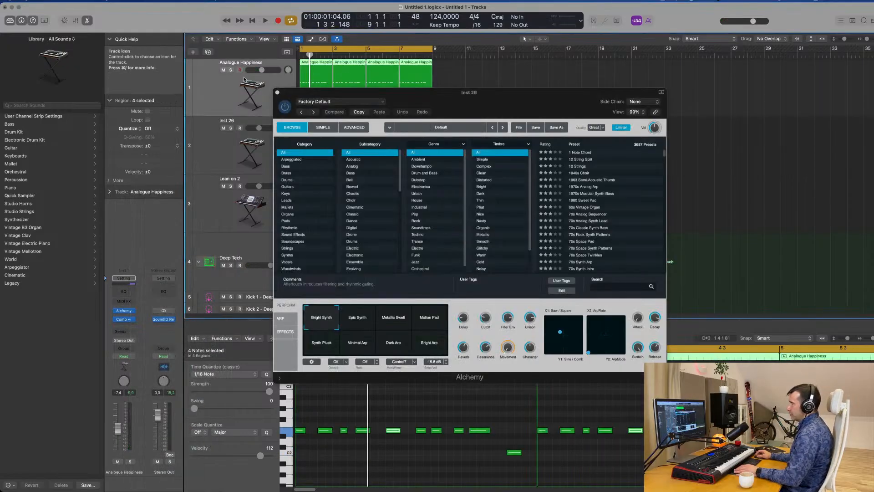
{"action": "left_click_drag", "start_coordinate": [351, 91], "coordinate": [666, 97]}
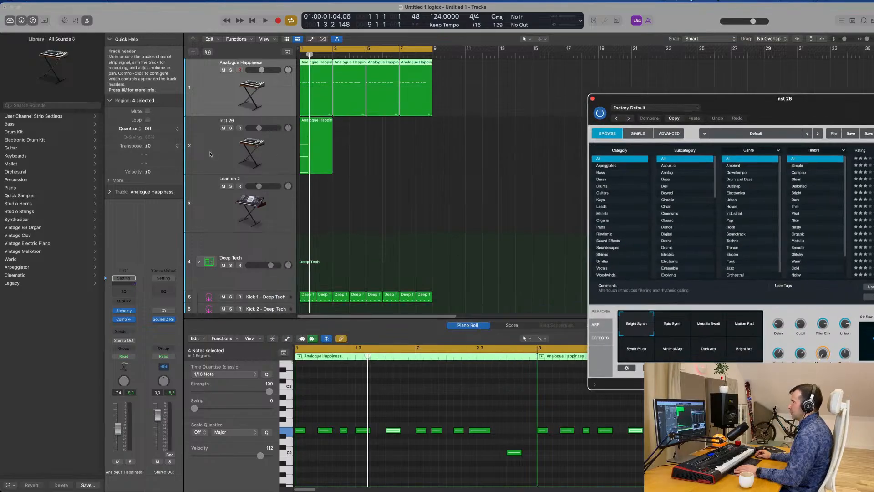
Audition the chord with Alchemy's default sound and undo the instrument replacement
{"action": "left_click", "coordinate": [221, 151]}
{"action": "key", "text": "space"}
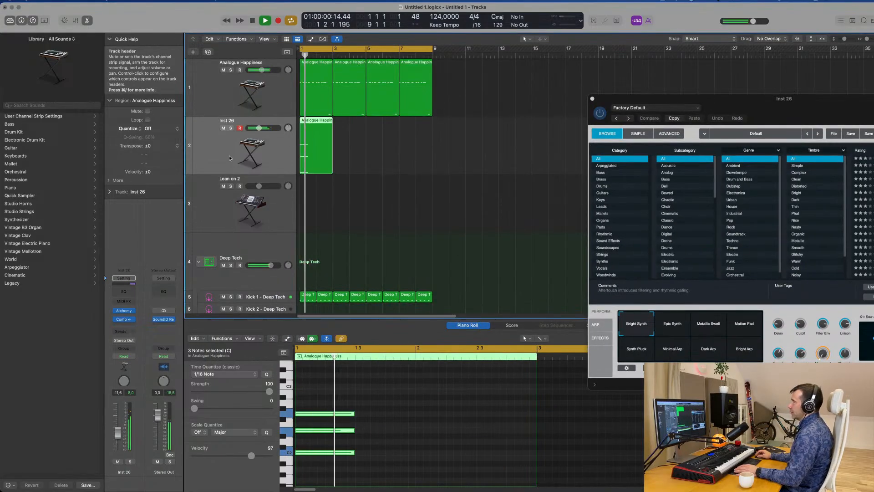
{"action": "key", "text": "space"}
{"action": "scroll", "coordinate": [412, 172], "scroll_direction": "down", "scroll_amount": 3}
{"action": "scroll", "coordinate": [413, 171], "scroll_direction": "up", "scroll_amount": 3}
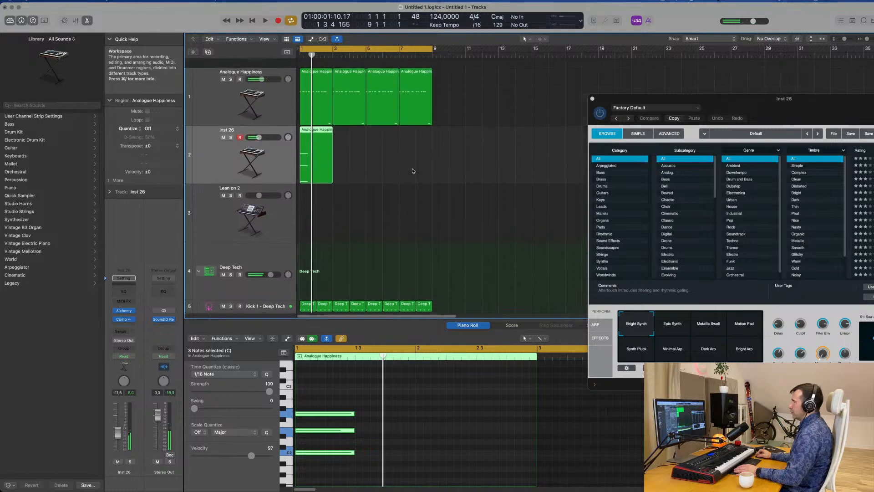
{"action": "key", "text": "super+z"}
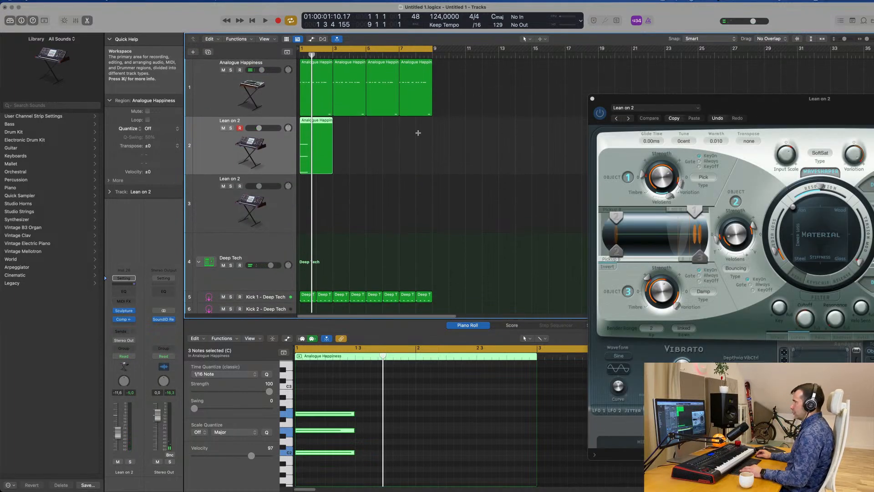
Copy the four Analogue Happiness regions onto the duplicated Lean on 2 track and audition them with the chord
{"action": "left_click_drag", "start_coordinate": [479, 103], "coordinate": [315, 81]}
{"action": "key", "text": "space"}
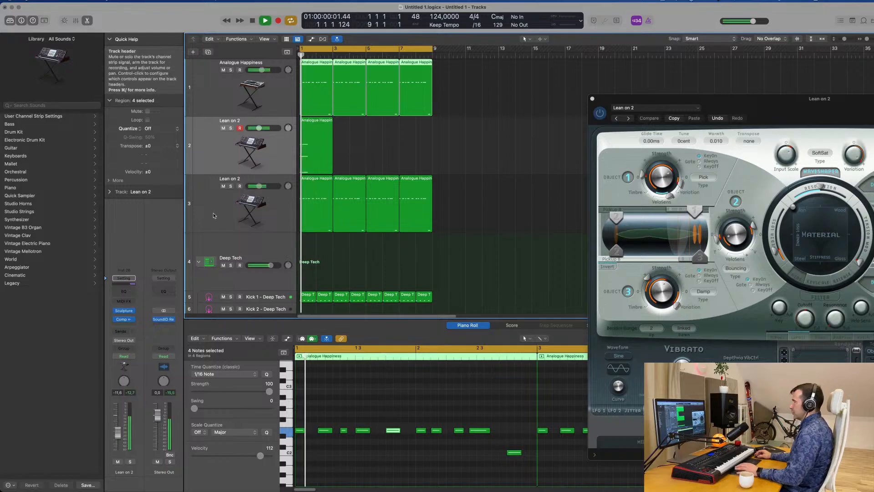
{"action": "left_click", "coordinate": [214, 212]}
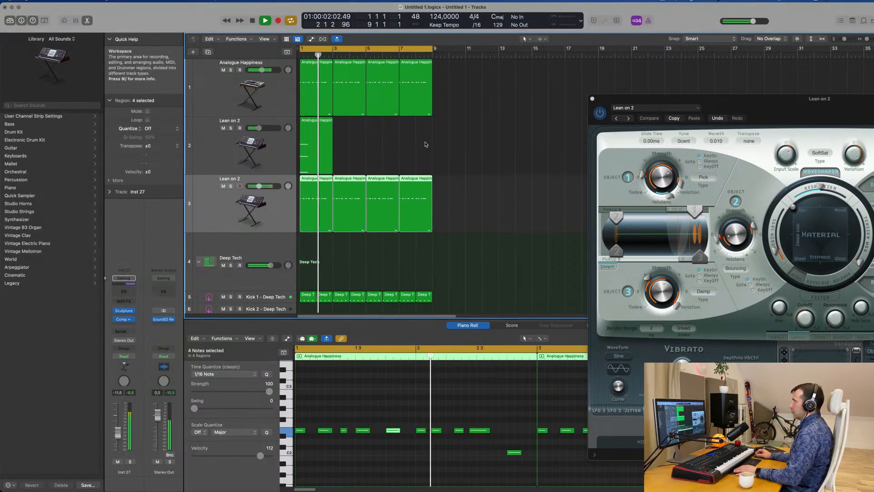
{"action": "left_click", "coordinate": [317, 147]}
{"action": "key", "text": "space"}
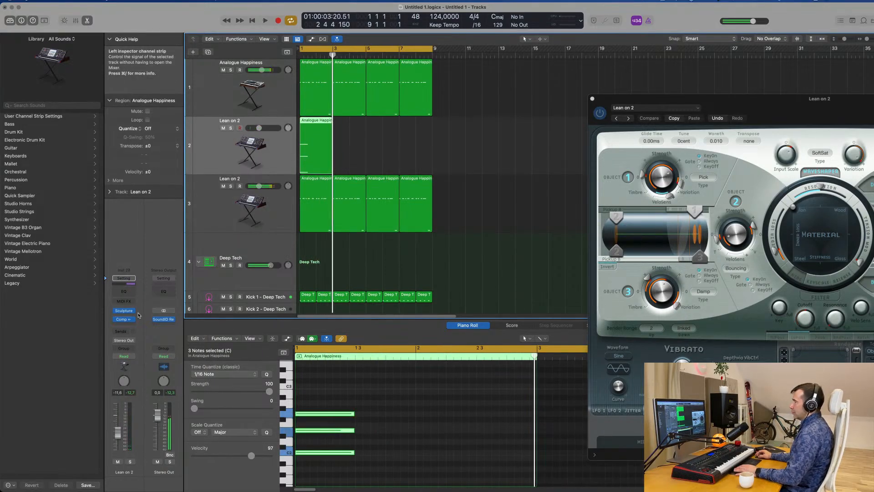
Replace Sculpture with Alchemy on the chord track, reposition its window and play the chord
{"action": "left_click", "coordinate": [133, 314]}
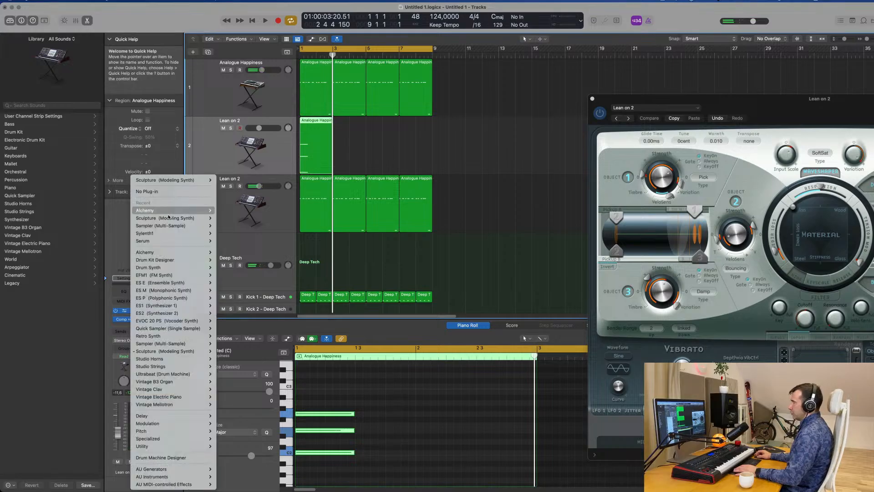
{"action": "left_click", "coordinate": [226, 210]}
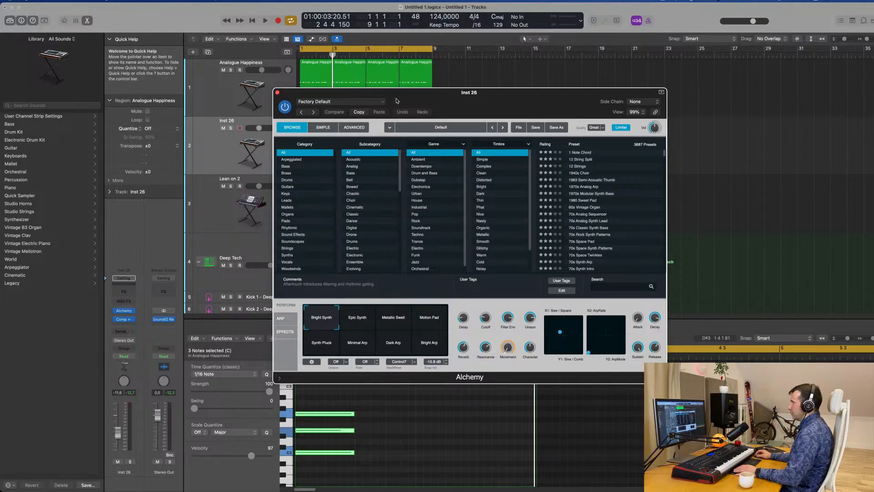
{"action": "left_click_drag", "start_coordinate": [396, 101], "coordinate": [617, 99]}
{"action": "left_click_drag", "start_coordinate": [683, 94], "coordinate": [471, 94]}
{"action": "key", "text": "space"}
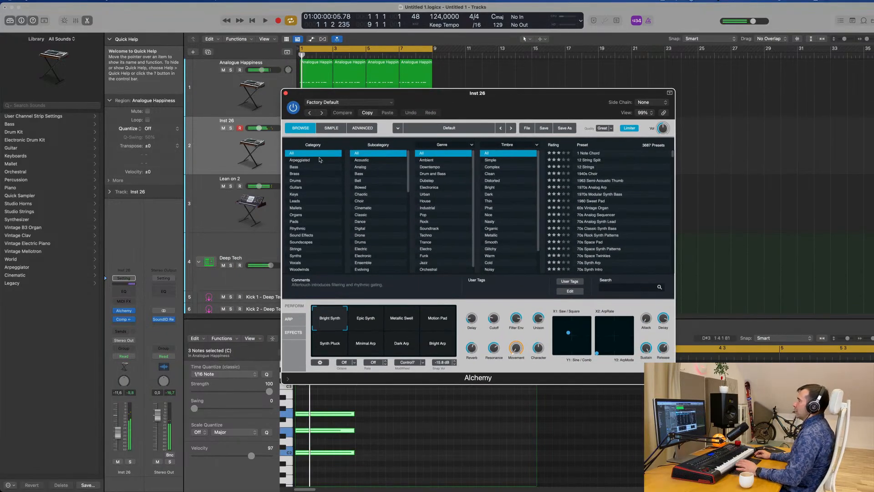
Filter Alchemy's presets to Pads, load Emotional Drift and lower the chord track's volume to -21.5 dB
{"action": "left_click", "coordinate": [293, 221]}
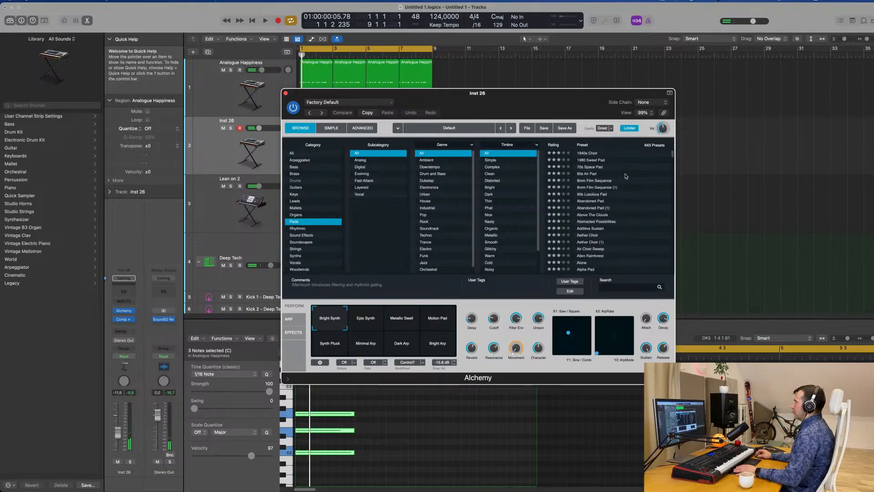
{"action": "scroll", "coordinate": [620, 207], "scroll_direction": "down", "scroll_amount": 10}
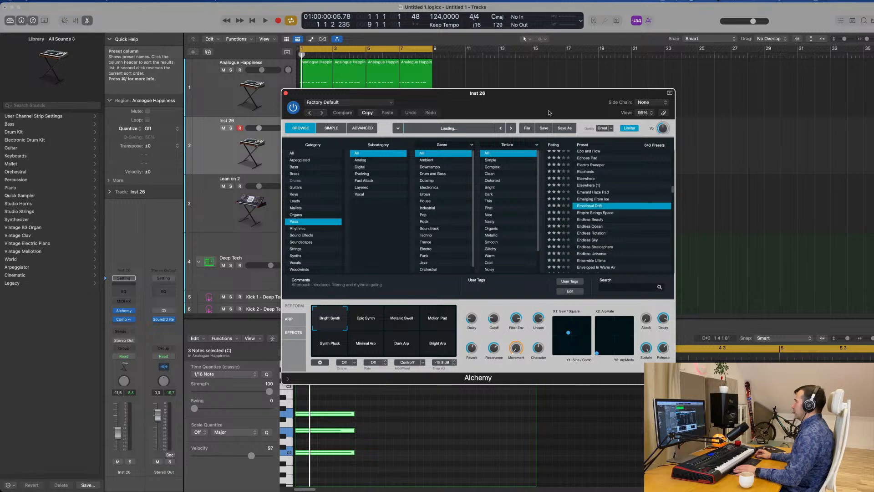
{"action": "left_click_drag", "start_coordinate": [549, 113], "coordinate": [696, 97]}
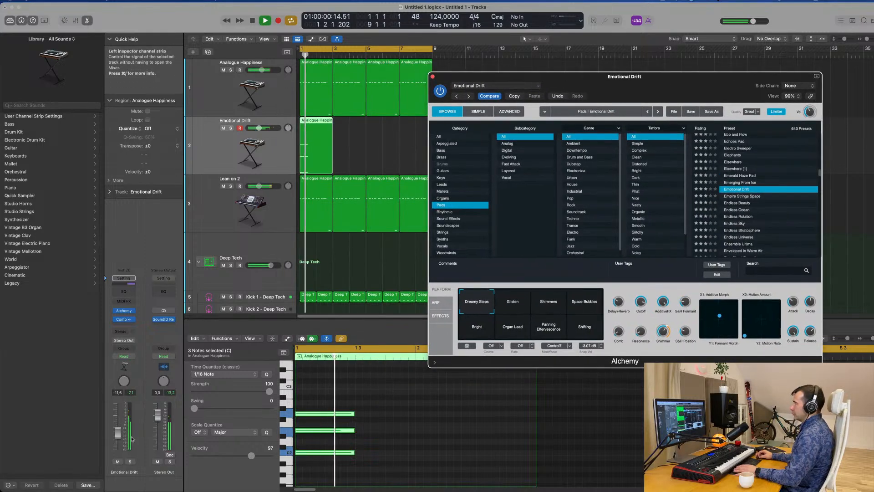
{"action": "left_click_drag", "start_coordinate": [118, 431], "coordinate": [116, 442]}
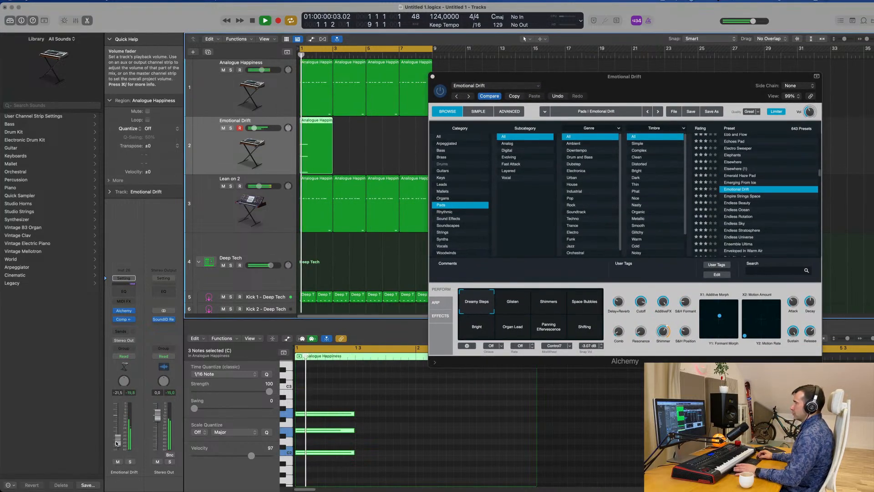
Audition the Empire Strings Space pad on the chord with its Softer, Gated and Tighter Gate variations
{"action": "left_click", "coordinate": [754, 199]}
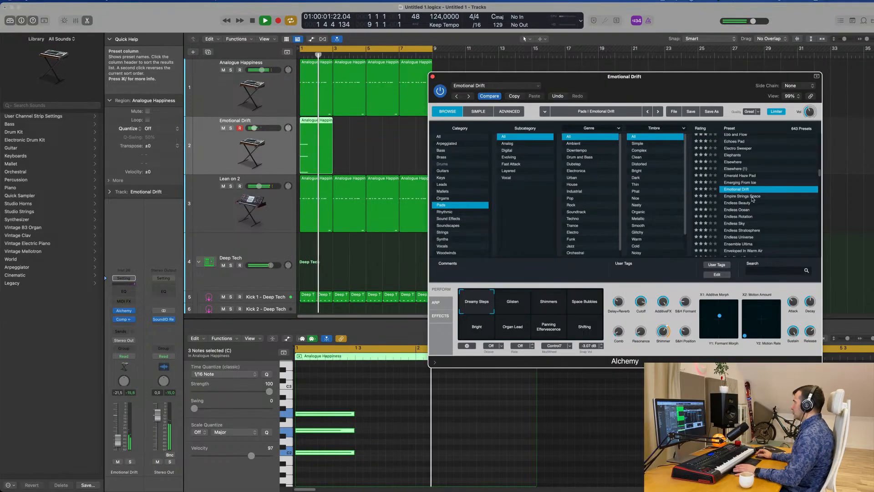
{"action": "left_click", "coordinate": [754, 199]}
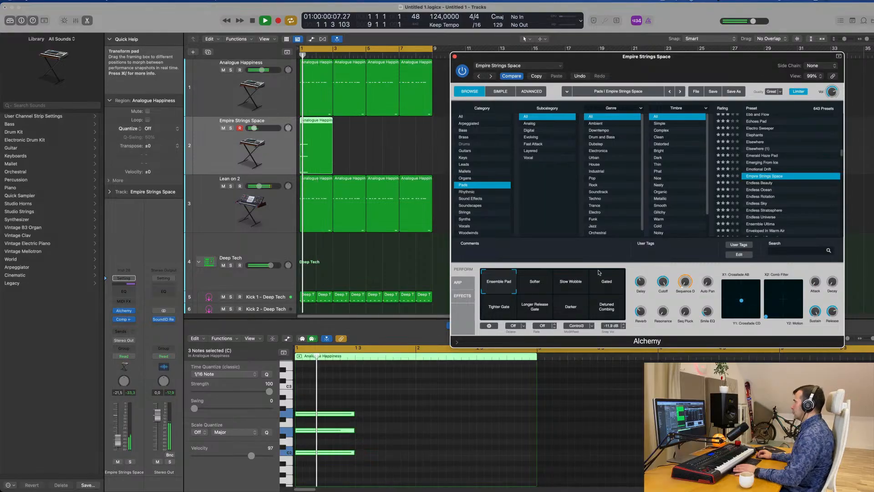
{"action": "left_click", "coordinate": [572, 279]}
{"action": "left_click", "coordinate": [537, 287]}
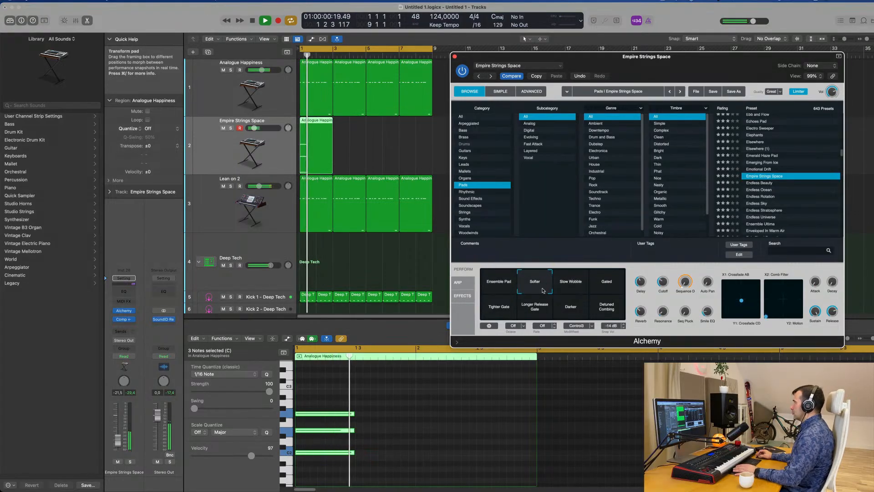
{"action": "left_click", "coordinate": [608, 283]}
{"action": "left_click", "coordinate": [500, 307]}
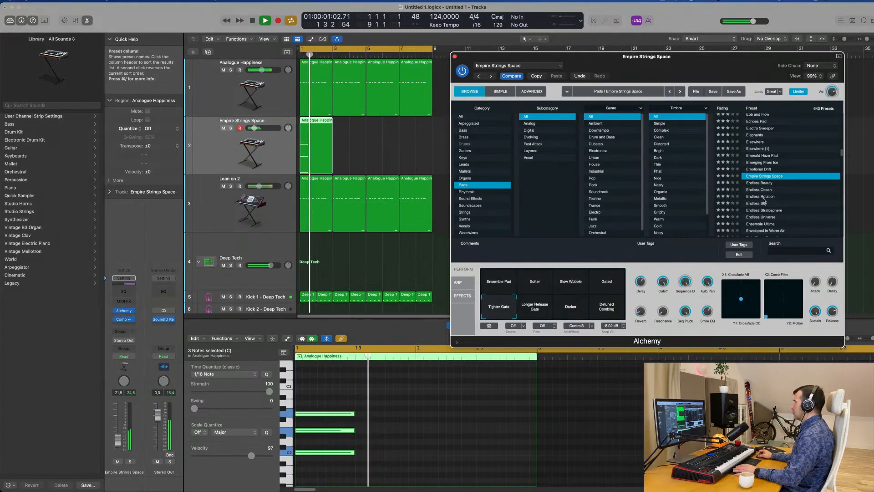
Audition the Endless Ocean and Ensemble Ultima pad presets on the chord
{"action": "scroll", "coordinate": [768, 171], "scroll_direction": "down", "scroll_amount": 3}
{"action": "left_click", "coordinate": [764, 167]}
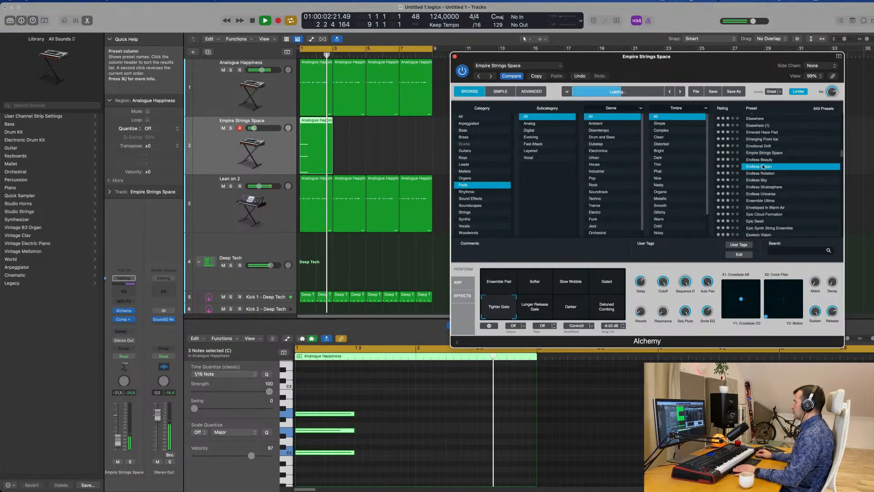
{"action": "left_click_drag", "start_coordinate": [731, 69], "coordinate": [676, 60]}
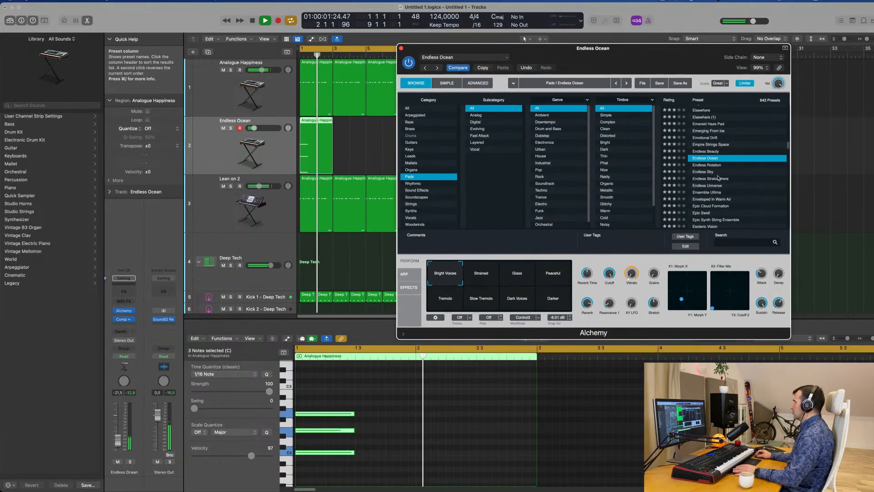
{"action": "scroll", "coordinate": [719, 178], "scroll_direction": "down", "scroll_amount": 2}
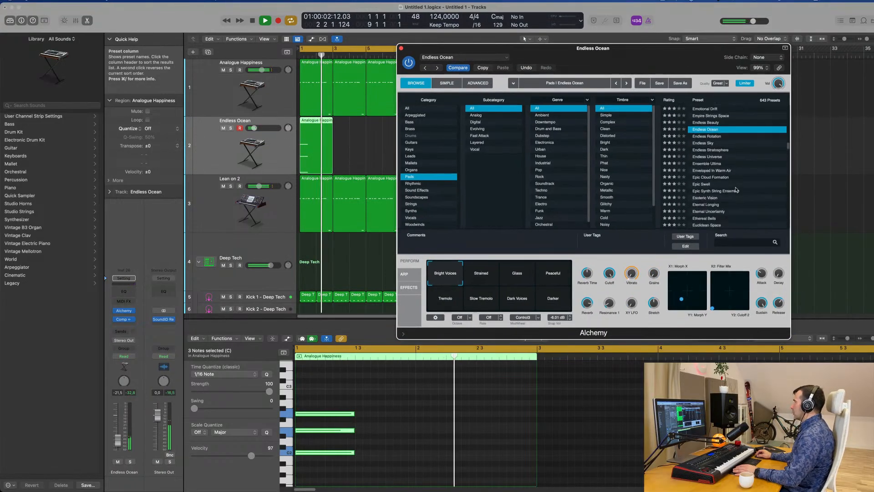
{"action": "left_click", "coordinate": [712, 164]}
{"action": "scroll", "coordinate": [734, 155], "scroll_direction": "down", "scroll_amount": 2}
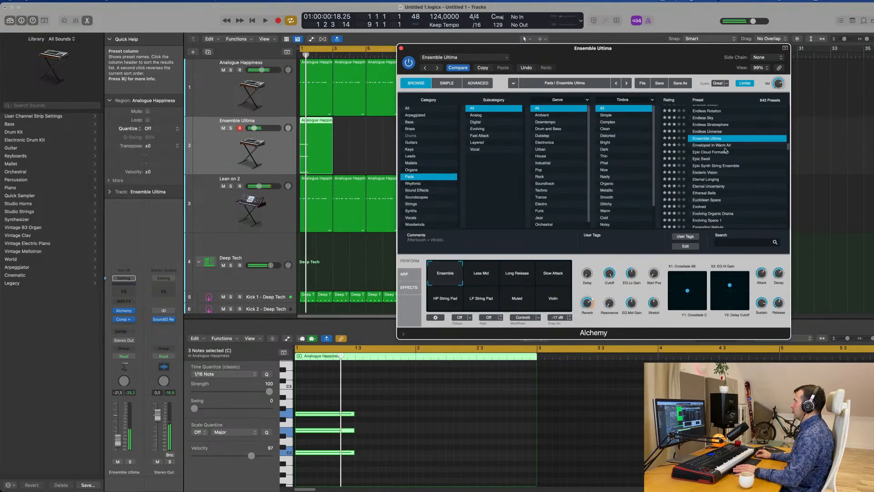
Load the Enveloped In Warm Air pad on the chord track and move Alchemy's window clear of the regions
{"action": "left_click", "coordinate": [722, 145]}
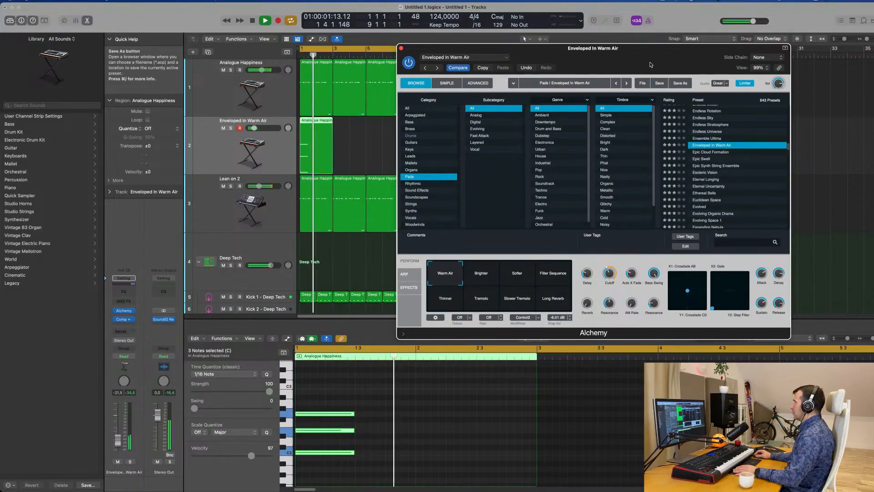
{"action": "left_click_drag", "start_coordinate": [650, 65], "coordinate": [662, 97]}
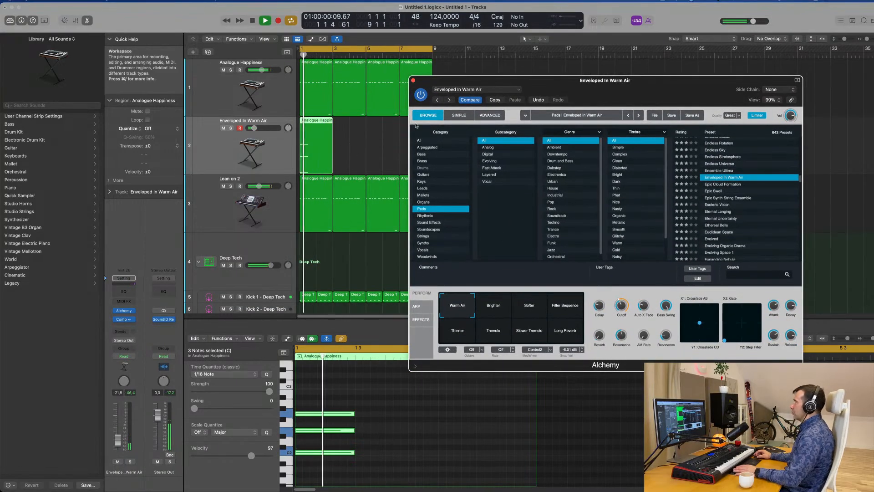
{"action": "left_click_drag", "start_coordinate": [591, 101], "coordinate": [801, 192]}
Repeat the two-bar chord region three times so it fills all eight bars
{"action": "left_click_drag", "start_coordinate": [452, 153], "coordinate": [234, 153]}
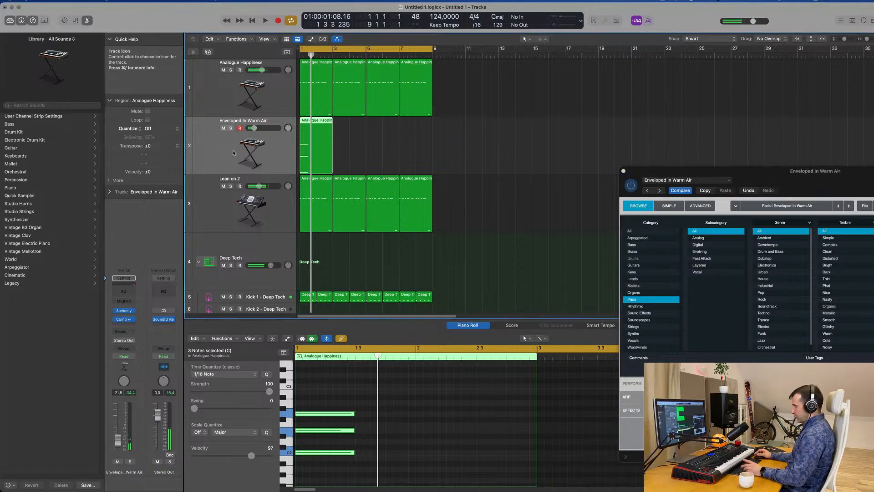
{"action": "key", "text": "super+r"}
{"action": "key", "text": "super+r"}
{"action": "key", "text": "super+r"}
{"action": "left_click", "coordinate": [216, 144]}
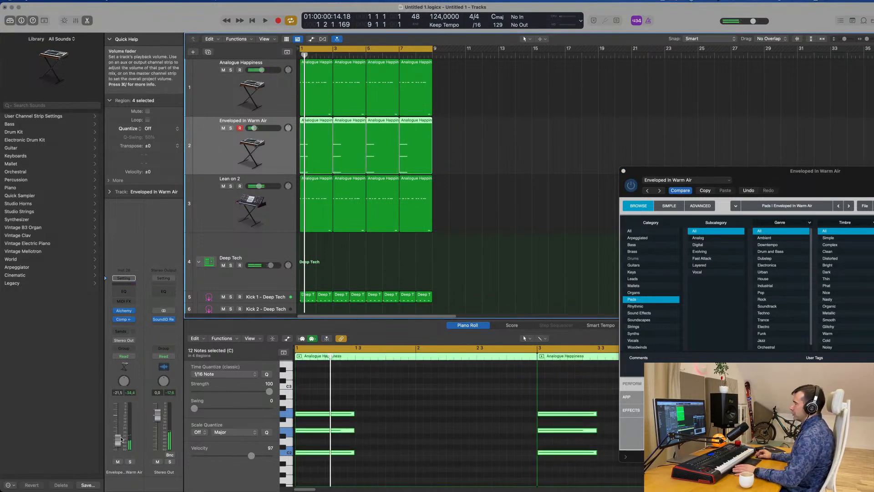
Try the pad's Brighter and Softer variations during playback, then choose Filter Sequence
{"action": "left_click_drag", "start_coordinate": [805, 174], "coordinate": [532, 114]}
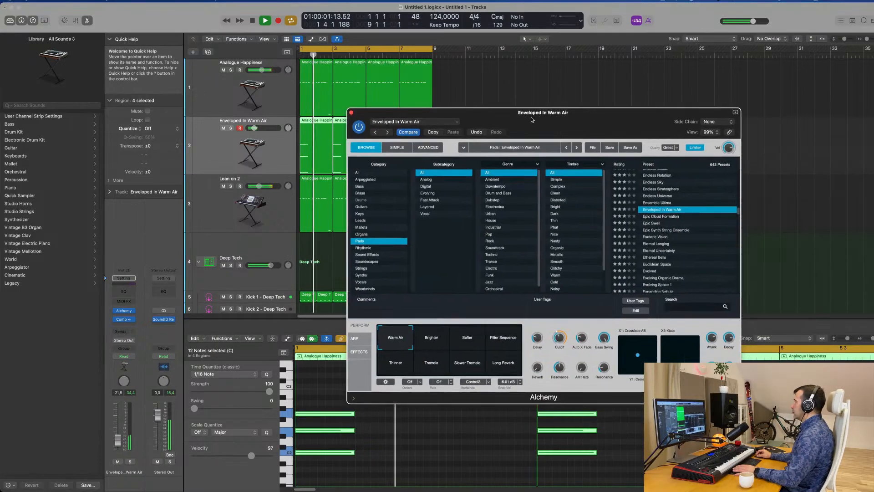
{"action": "key", "text": "space"}
{"action": "key", "text": "space"}
{"action": "left_click", "coordinate": [431, 337]}
{"action": "left_click", "coordinate": [467, 337]}
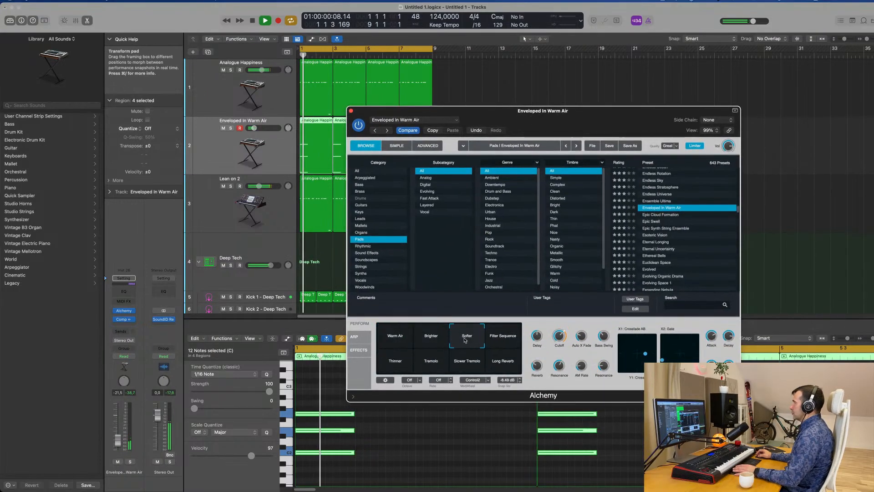
{"action": "left_click", "coordinate": [504, 337]}
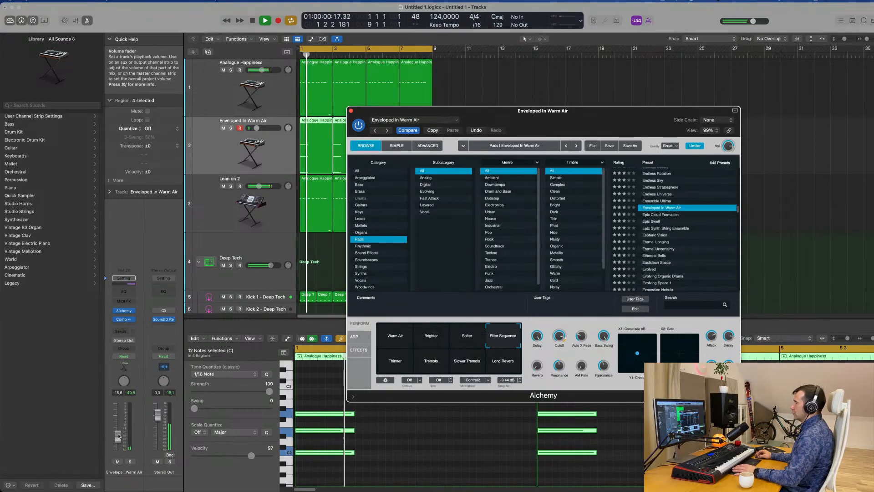
Raise the chord track's volume to -11.0 dB, close Alchemy and move the track below Lean on 2
{"action": "left_click_drag", "start_coordinate": [118, 439], "coordinate": [118, 433]}
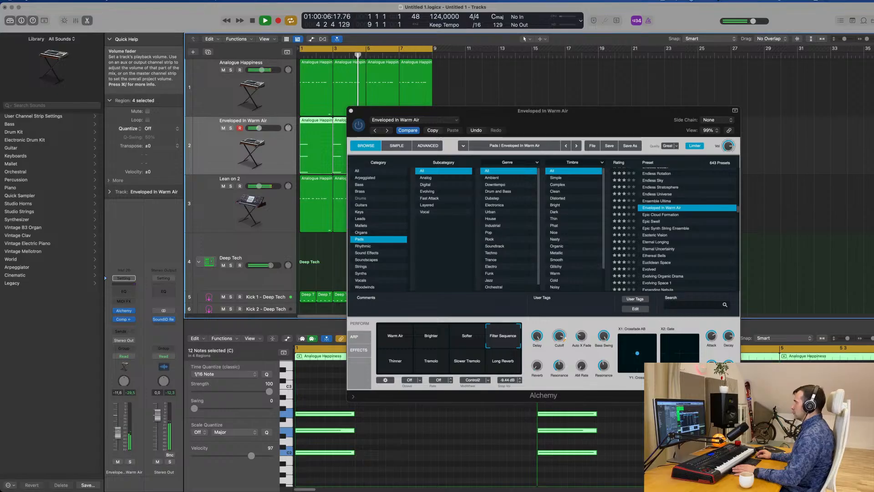
{"action": "left_click", "coordinate": [351, 111]}
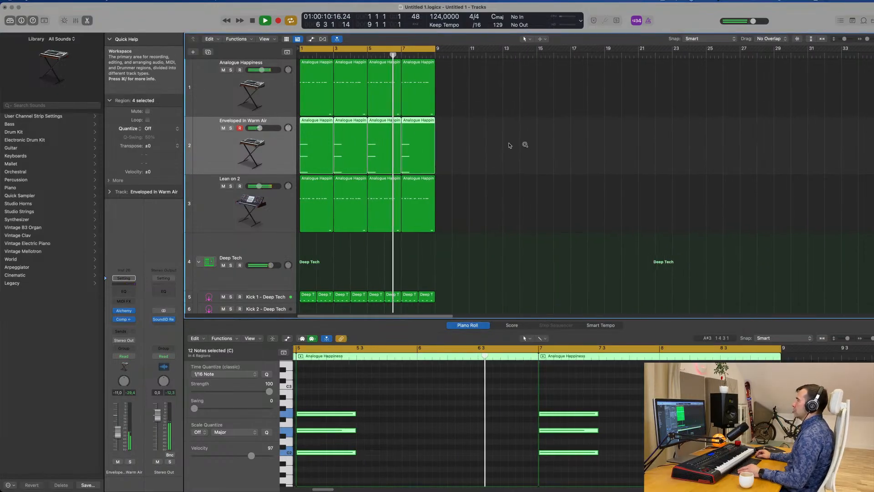
{"action": "left_click_drag", "start_coordinate": [237, 154], "coordinate": [239, 207]}
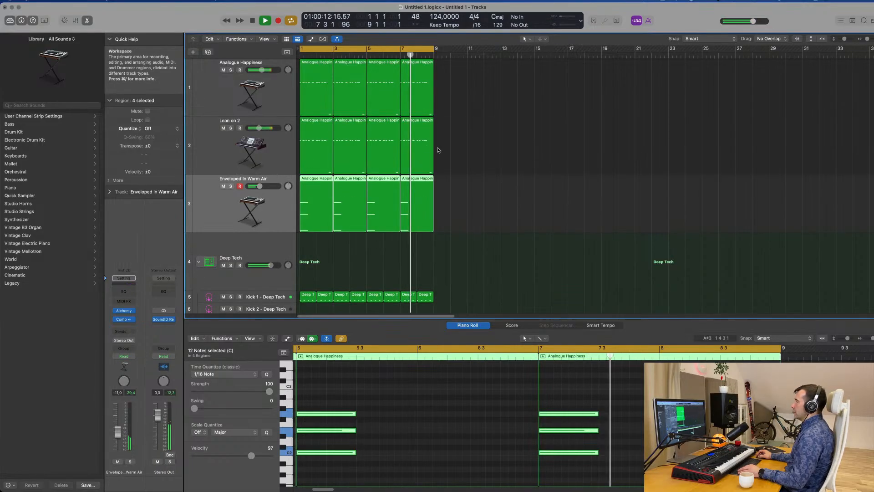
Lower the open hi-hat track's volume to -23.5 dB while the groove plays
{"action": "scroll", "coordinate": [524, 210], "scroll_direction": "down", "scroll_amount": 10}
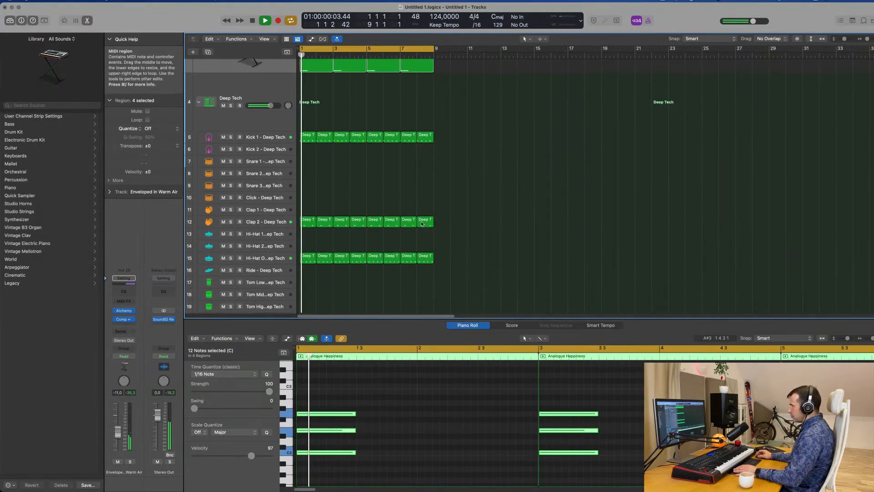
{"action": "left_click", "coordinate": [277, 257]}
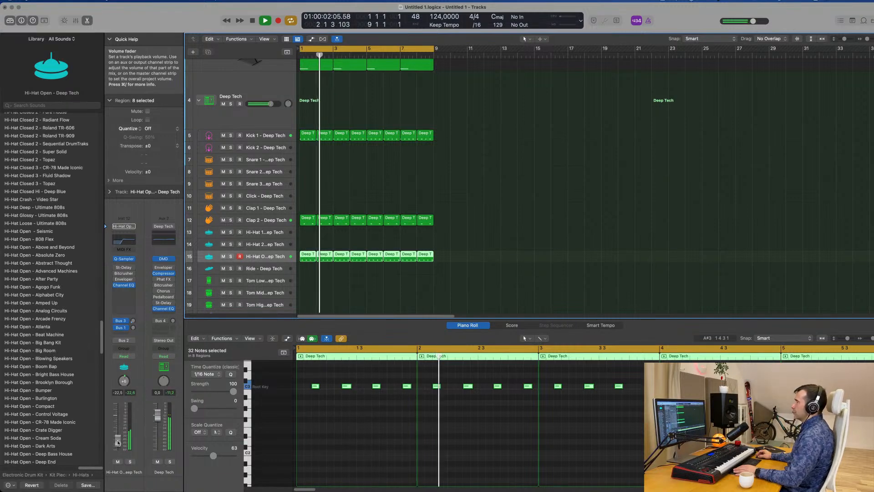
{"action": "scroll", "coordinate": [511, 177], "scroll_direction": "up", "scroll_amount": 10}
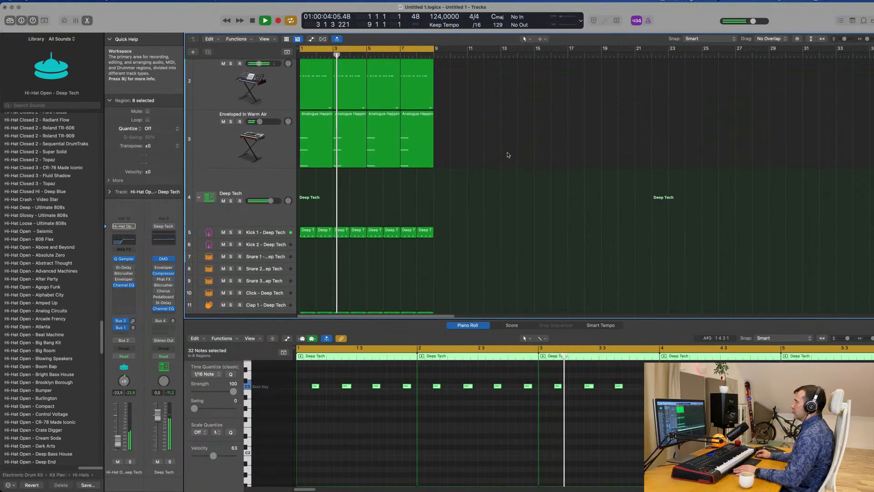
{"action": "scroll", "coordinate": [511, 176], "scroll_direction": "up", "scroll_amount": 1}
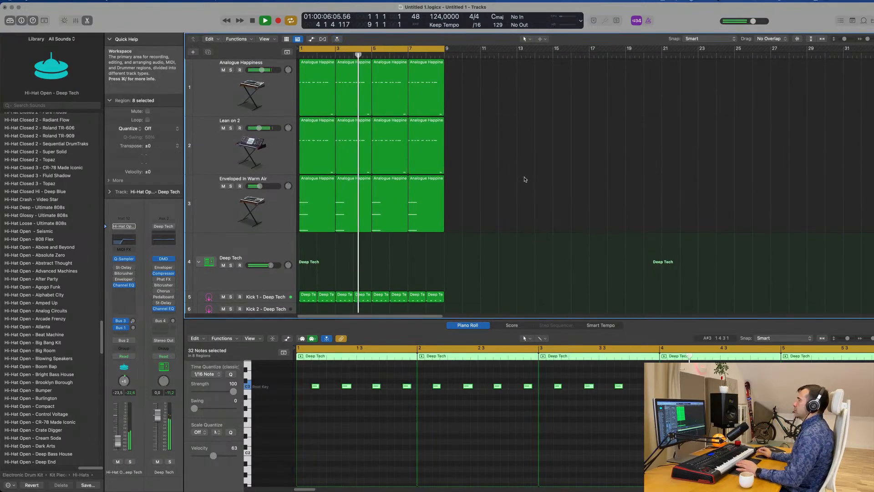
{"action": "left_click", "coordinate": [525, 179]}
{"action": "scroll", "coordinate": [523, 180], "scroll_direction": "down", "scroll_amount": 3}
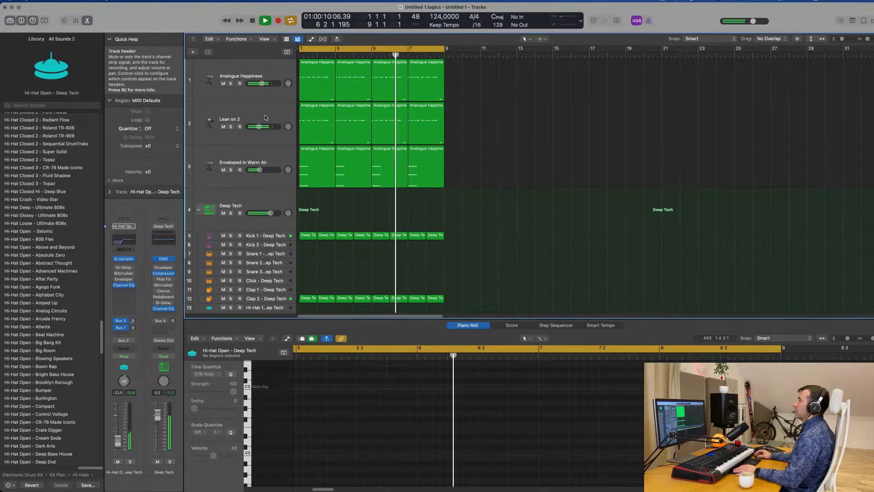
Duplicate the Enveloped In Warm Air track and open Alchemy on the new track
{"action": "left_click", "coordinate": [247, 73]}
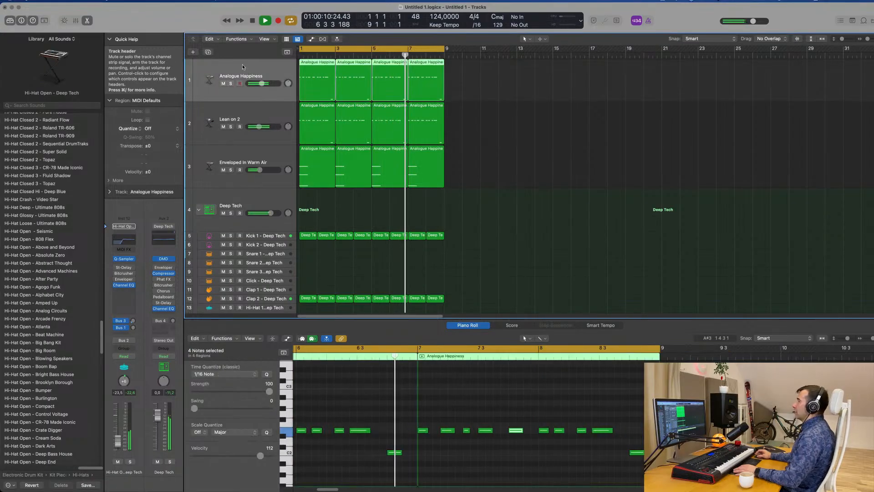
{"action": "left_click", "coordinate": [260, 113]}
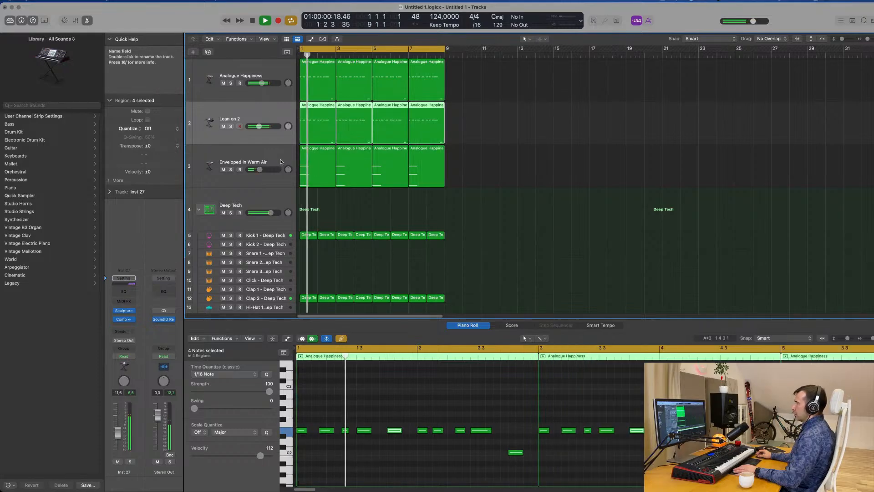
{"action": "left_click", "coordinate": [225, 154]}
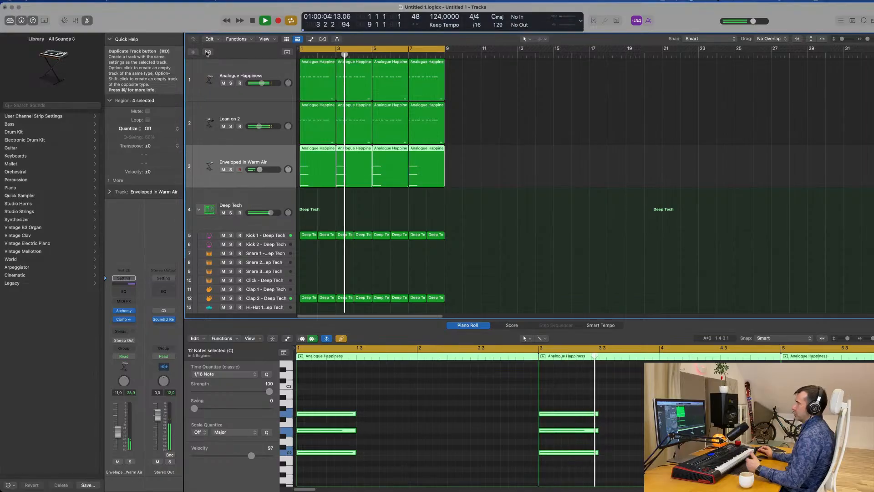
{"action": "left_click", "coordinate": [208, 52]}
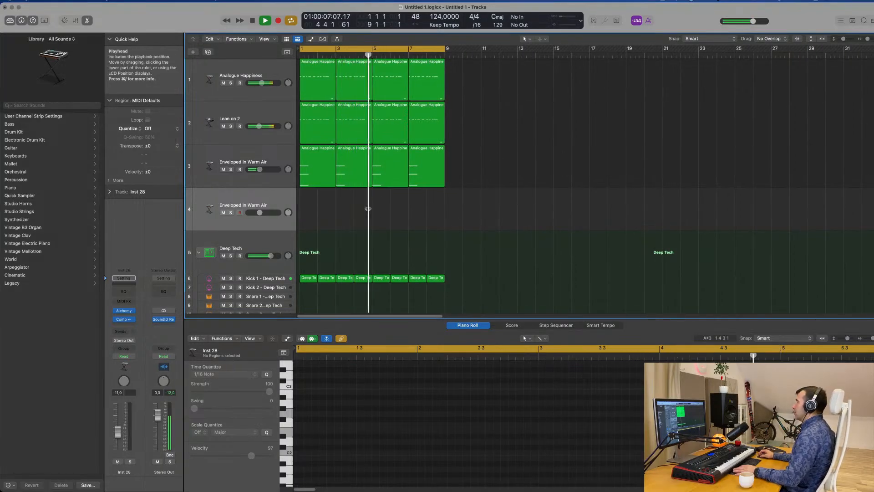
{"action": "left_click", "coordinate": [124, 310]}
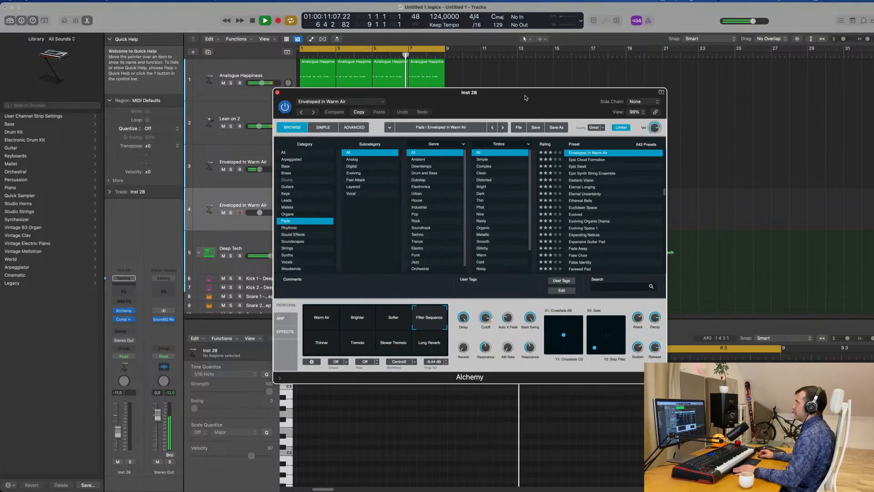
Audition the Baroque Harpsichord keys preset in Alchemy, then load Bass Keys on the duplicated track
{"action": "left_click_drag", "start_coordinate": [513, 99], "coordinate": [532, 64]}
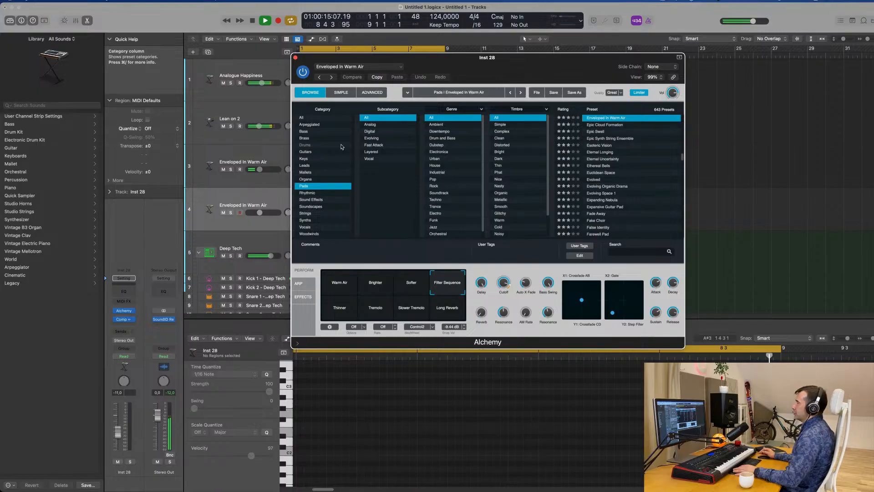
{"action": "left_click", "coordinate": [320, 158]}
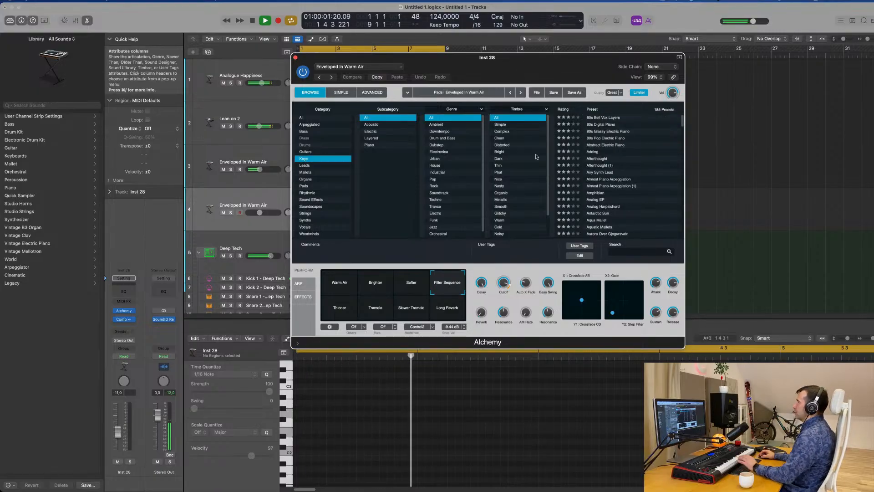
{"action": "scroll", "coordinate": [593, 176], "scroll_direction": "down", "scroll_amount": 5}
{"action": "left_click", "coordinate": [594, 173]}
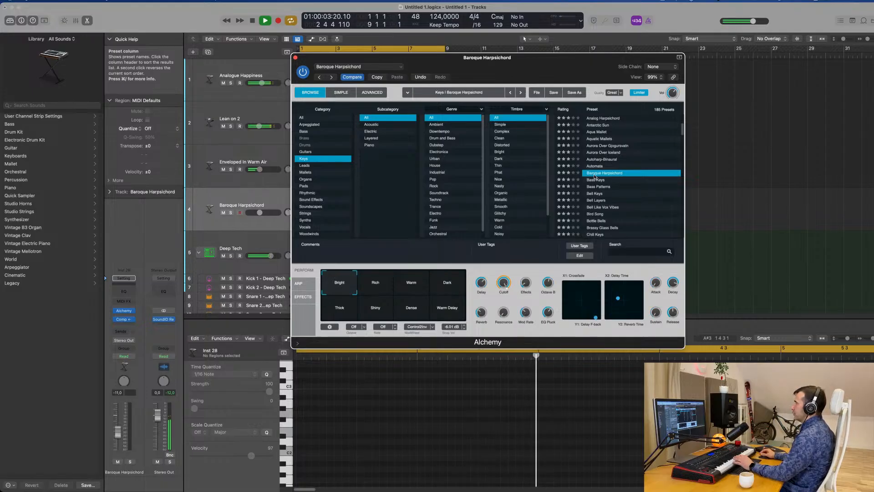
{"action": "left_click_drag", "start_coordinate": [455, 70], "coordinate": [531, 102]}
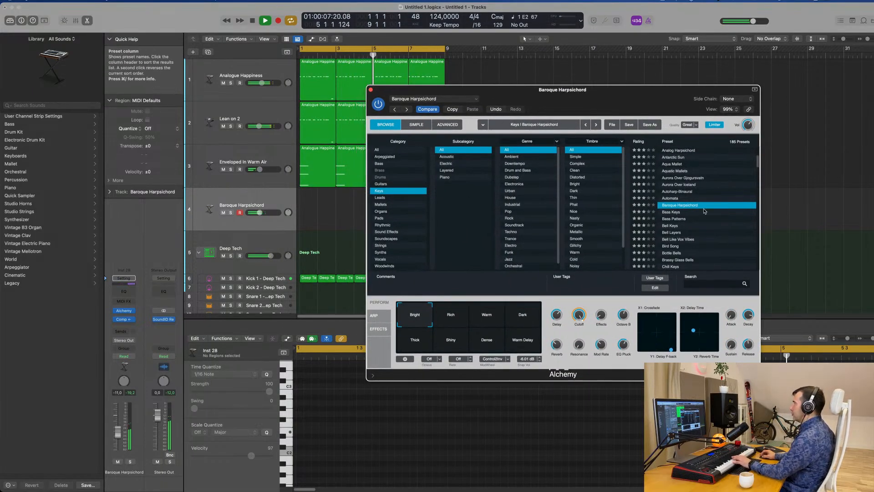
{"action": "left_click", "coordinate": [676, 213]}
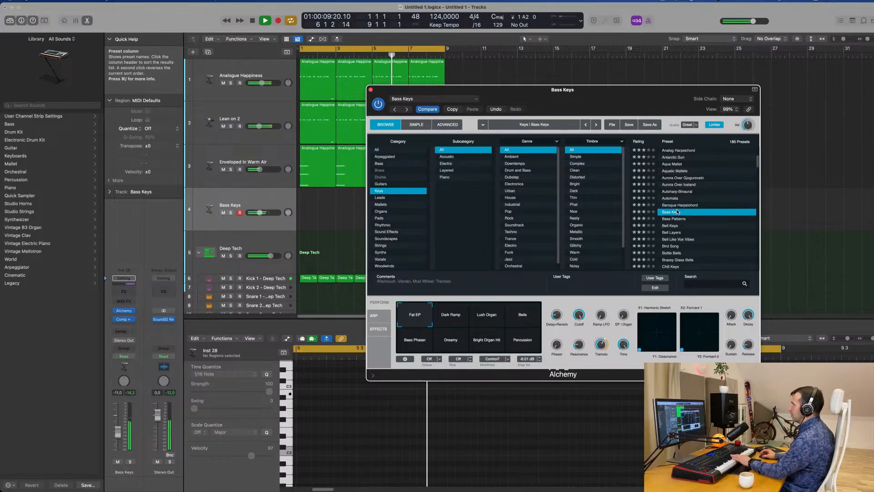
Add a send to Bus 6 on the Bass Keys track and insert a stereo SilverVerb on the bus's aux channel
{"action": "left_click", "coordinate": [181, 331]}
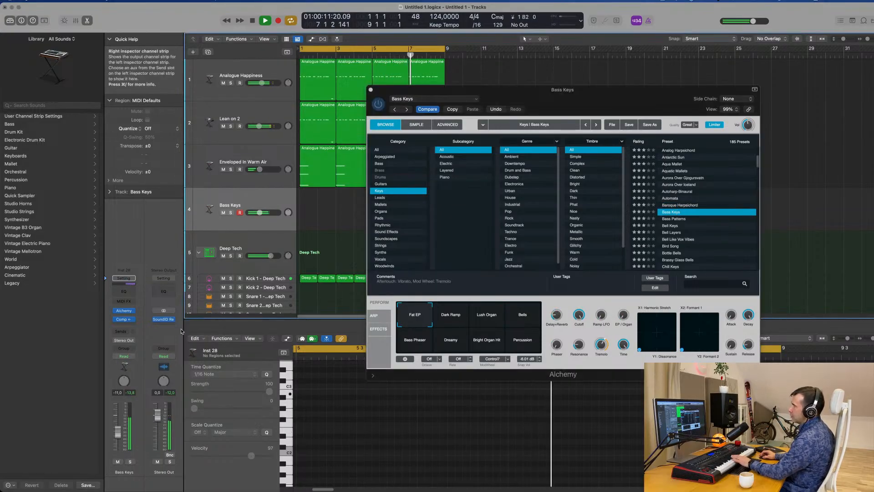
{"action": "left_click", "coordinate": [124, 331]}
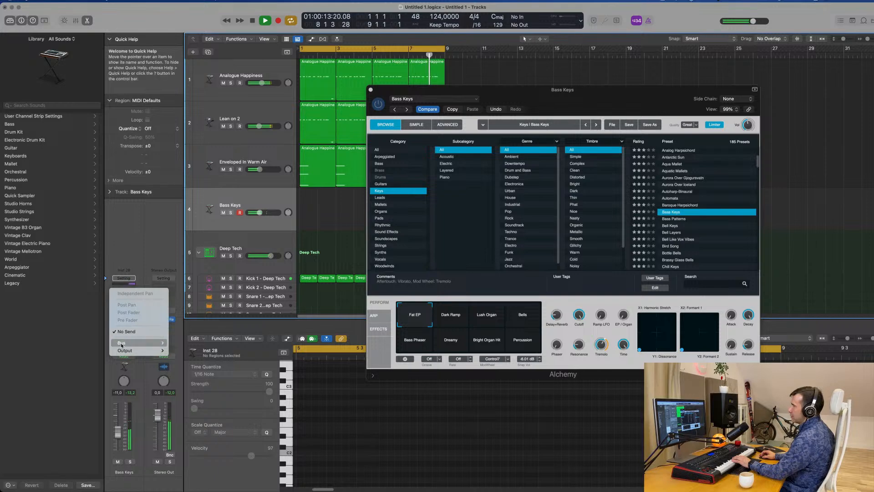
{"action": "mouse_move", "coordinate": [132, 342]}
{"action": "left_click", "coordinate": [182, 230]}
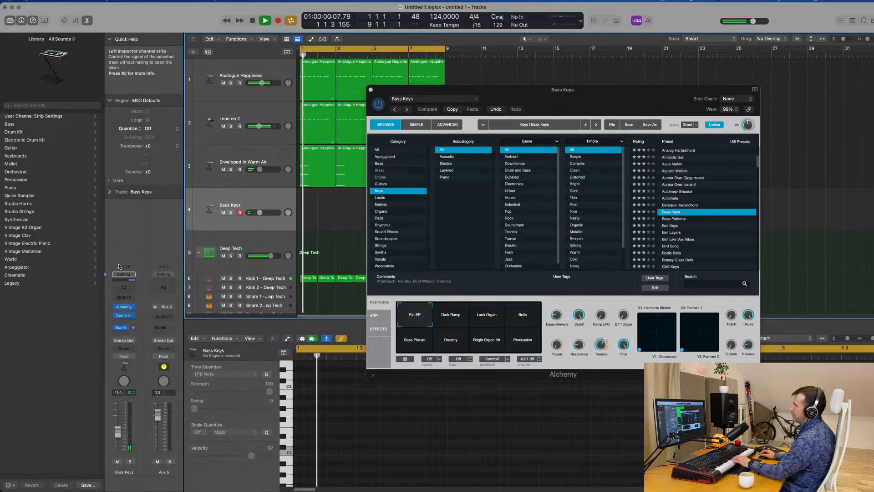
{"action": "left_click", "coordinate": [163, 317]}
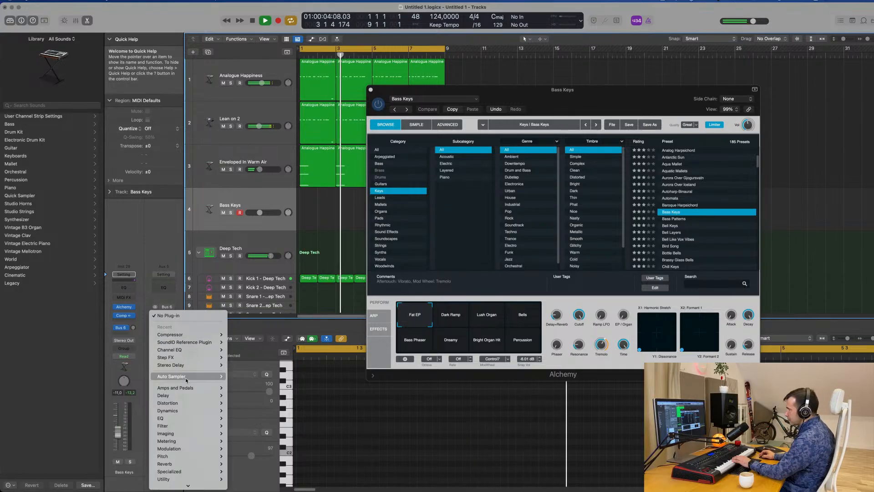
{"action": "mouse_move", "coordinate": [186, 380]}
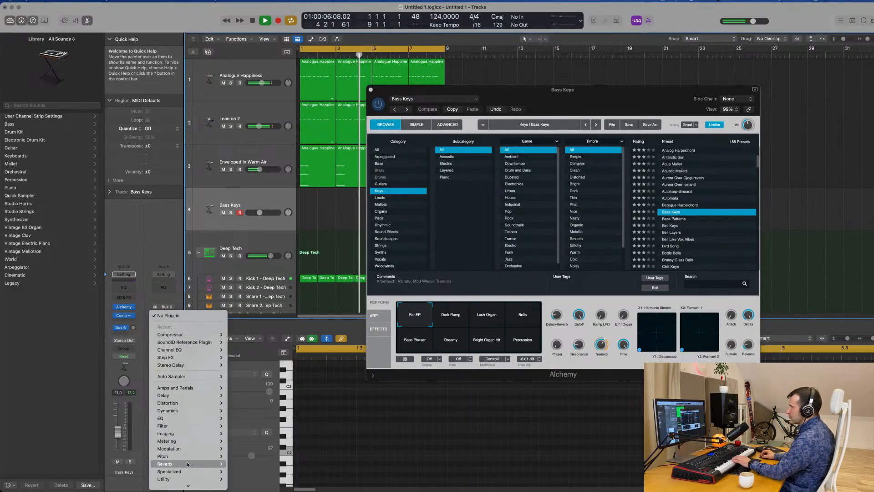
{"action": "mouse_move", "coordinate": [211, 464]}
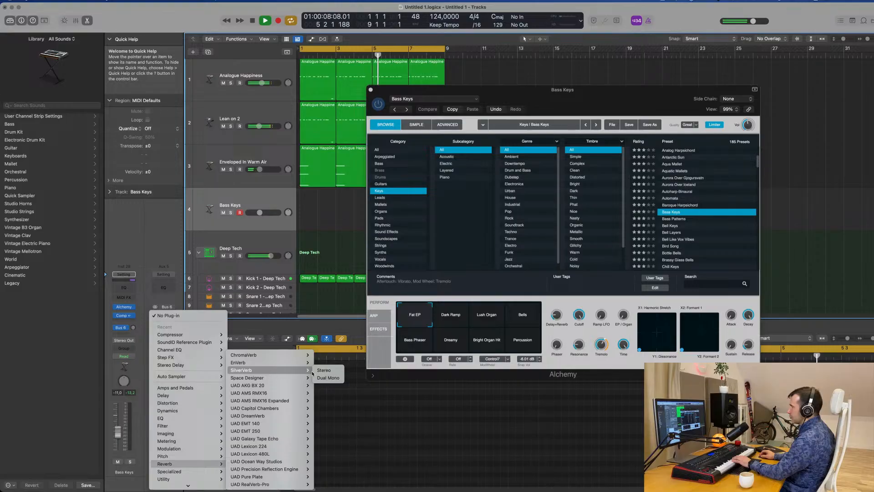
{"action": "left_click", "coordinate": [319, 371]}
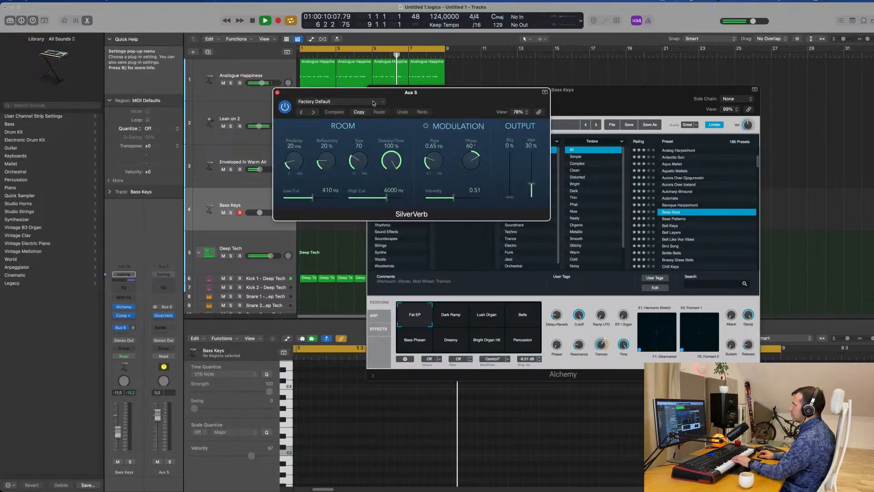
Load SilverVerb's grandiose preset with Wet at 100%, then raise the Bass Keys track's Bus 6 send level
{"action": "left_click", "coordinate": [341, 101]}
{"action": "left_click", "coordinate": [375, 245]}
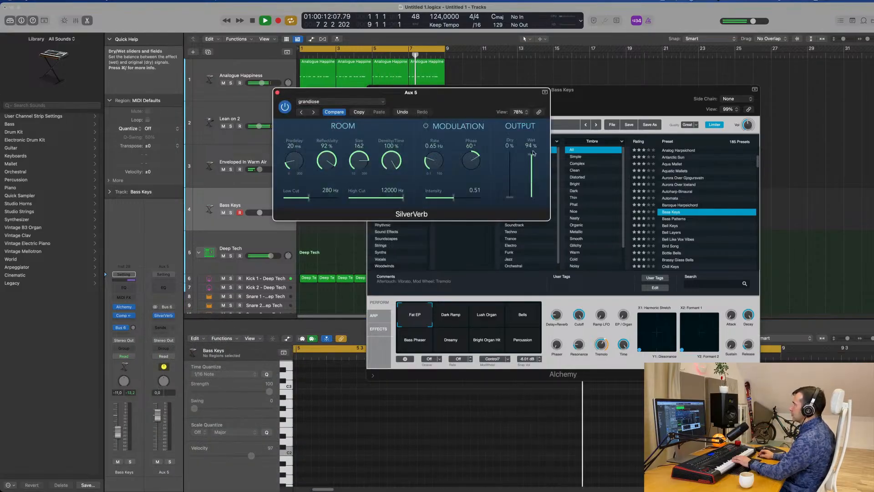
{"action": "left_click_drag", "start_coordinate": [469, 101], "coordinate": [640, 99]}
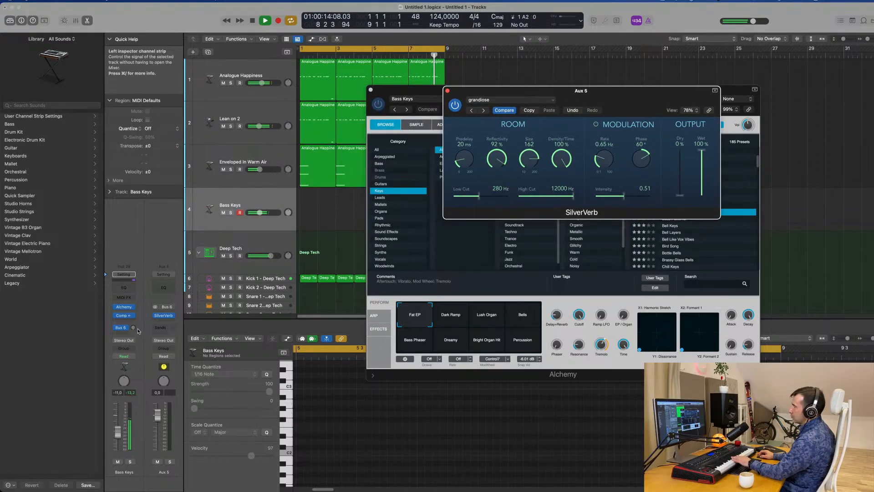
{"action": "left_click_drag", "start_coordinate": [133, 327], "coordinate": [135, 324]}
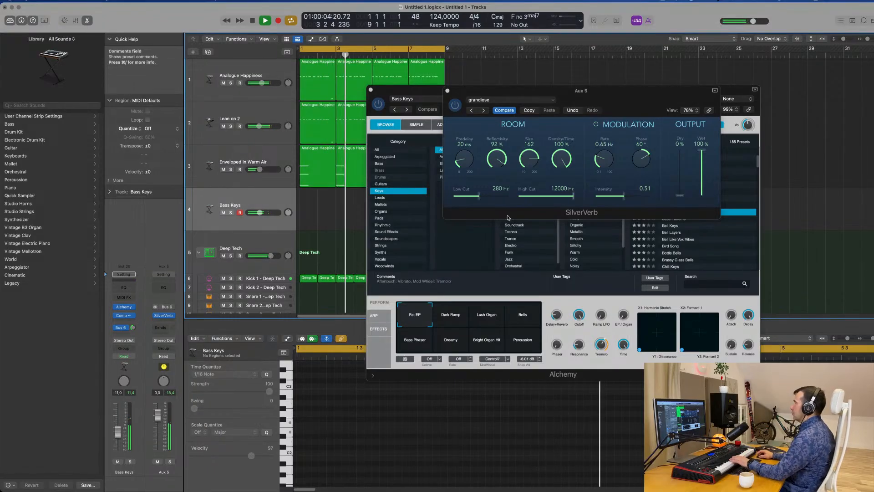
{"action": "left_click_drag", "start_coordinate": [641, 103], "coordinate": [787, 149]}
Try the Dark Ramp variation of Bass Keys in Alchemy during playback, then choose Lush Organ
{"action": "left_click_drag", "start_coordinate": [590, 90], "coordinate": [569, 112]}
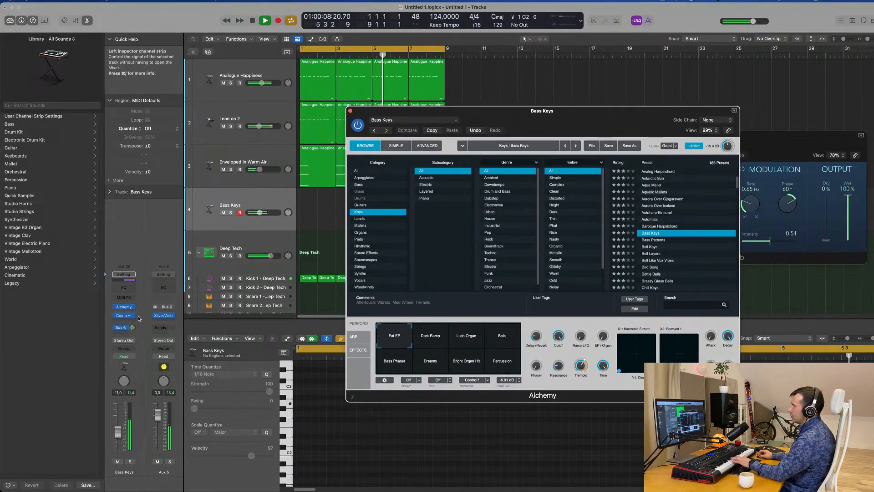
{"action": "left_click_drag", "start_coordinate": [137, 337], "coordinate": [138, 338]}
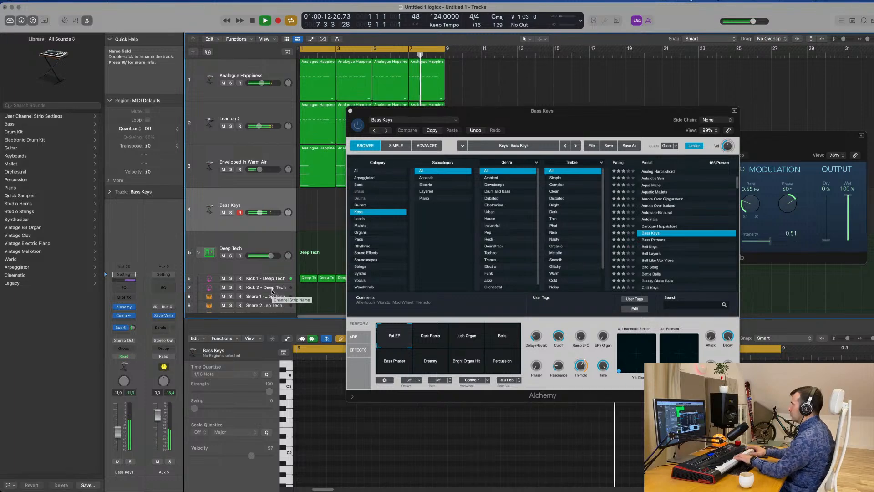
{"action": "left_click", "coordinate": [429, 341]}
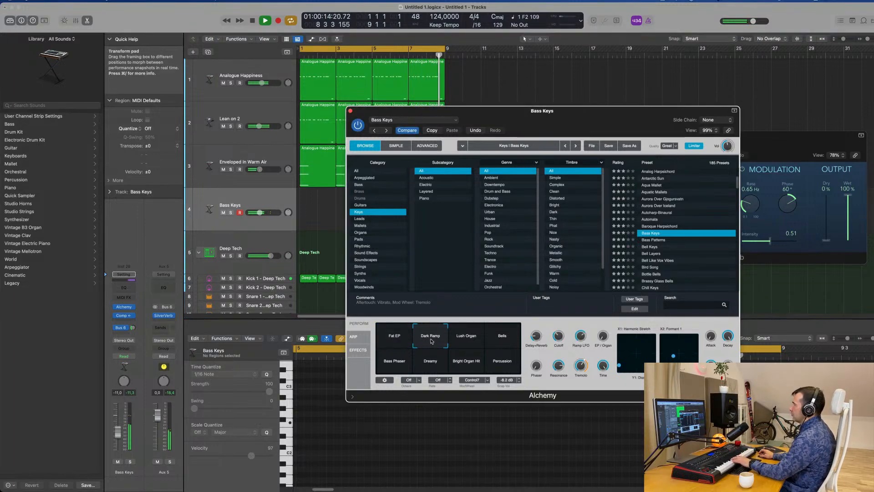
{"action": "left_click", "coordinate": [468, 338]}
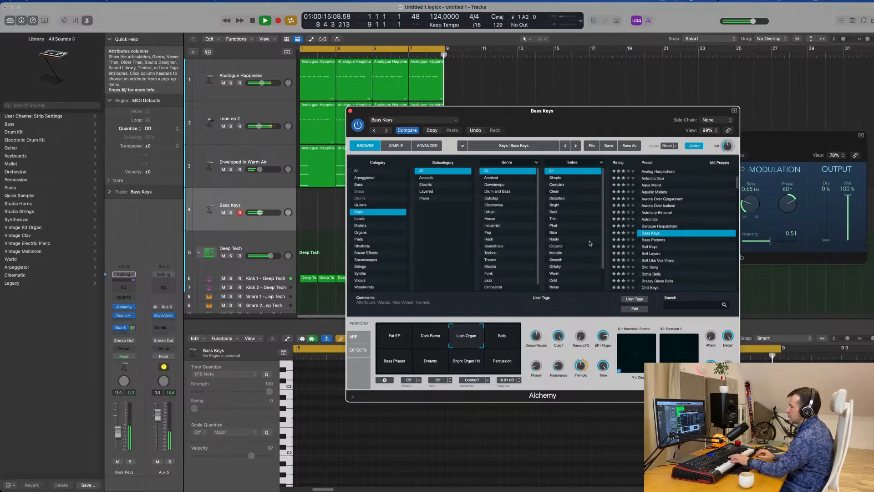
Record a sustained chord part on the Bass Keys track over the eight-bar cycle, then stop recording
{"action": "left_click", "coordinate": [247, 196]}
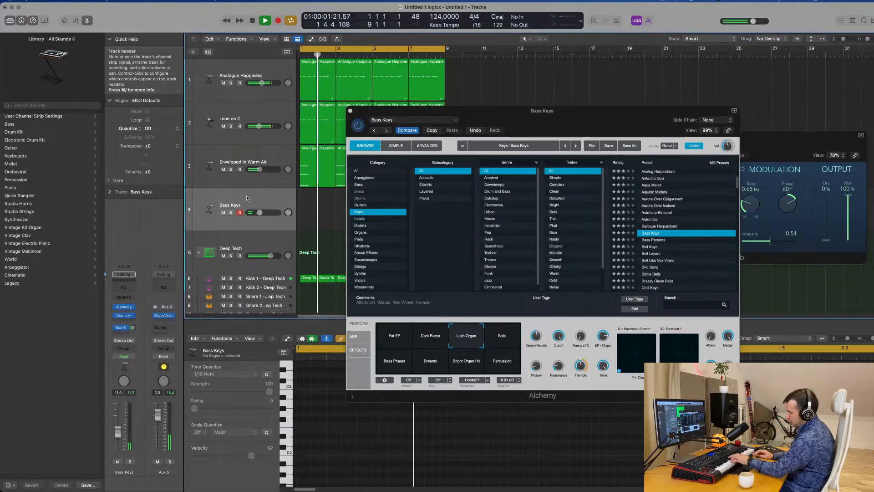
{"action": "key", "text": "r"}
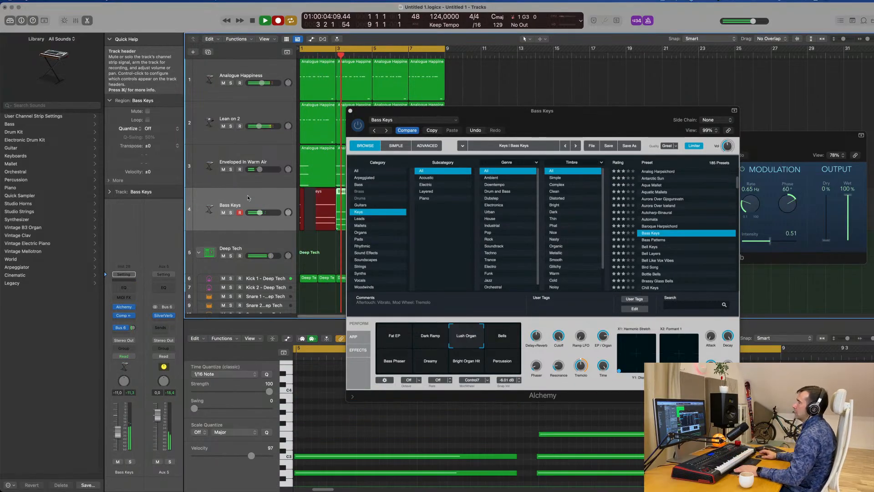
{"action": "left_click_drag", "start_coordinate": [632, 125], "coordinate": [873, 161]}
{"action": "key", "text": "space"}
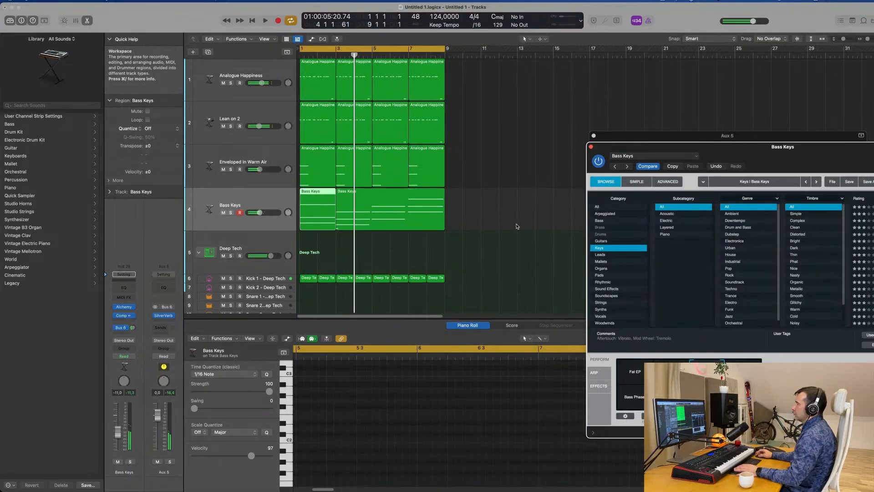
Join the two recorded Bass Keys regions into one eight-bar region
{"action": "left_click_drag", "start_coordinate": [515, 217], "coordinate": [327, 222]}
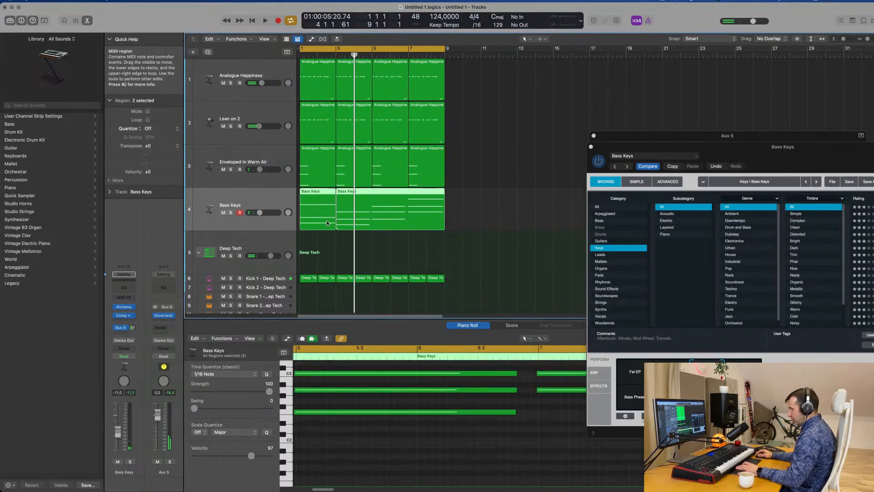
{"action": "key", "text": "super+j"}
{"action": "left_click", "coordinate": [533, 230]}
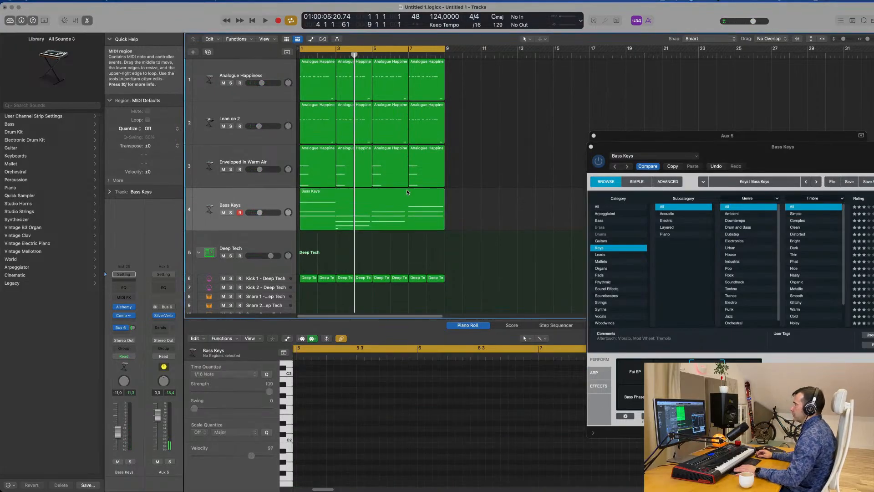
Quantize all notes of the Bass Keys region to 1/16 Note and delete the stray short note at bar 3
{"action": "left_click", "coordinate": [380, 193]}
{"action": "key", "text": "e"}
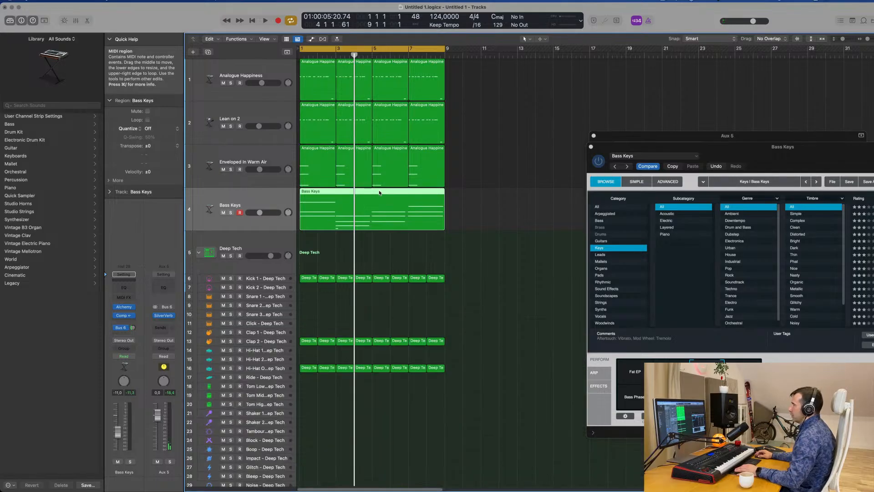
{"action": "key", "text": "e"}
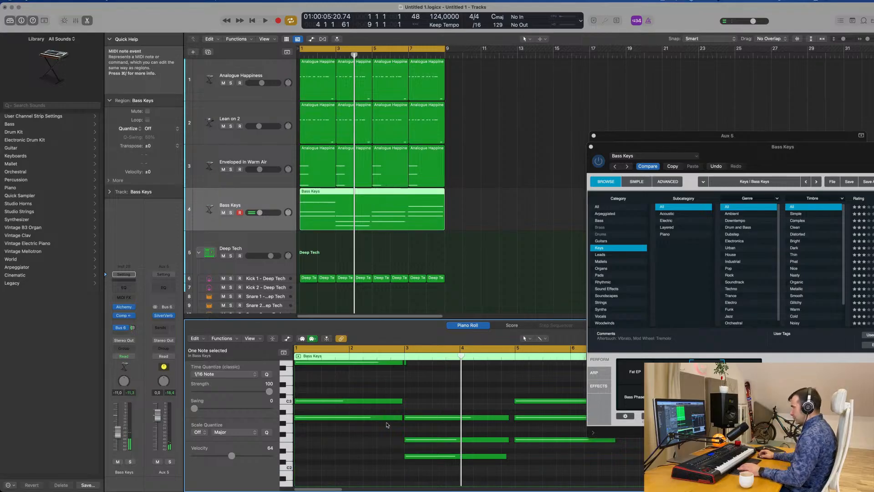
{"action": "key", "text": "super+a"}
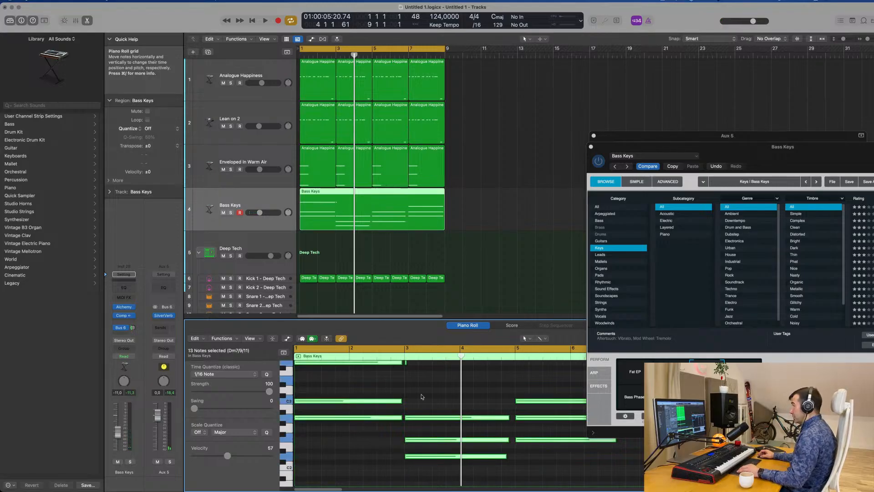
{"action": "scroll", "coordinate": [422, 397], "scroll_direction": "up", "scroll_amount": 3}
{"action": "left_click_drag", "start_coordinate": [418, 417], "coordinate": [412, 427]}
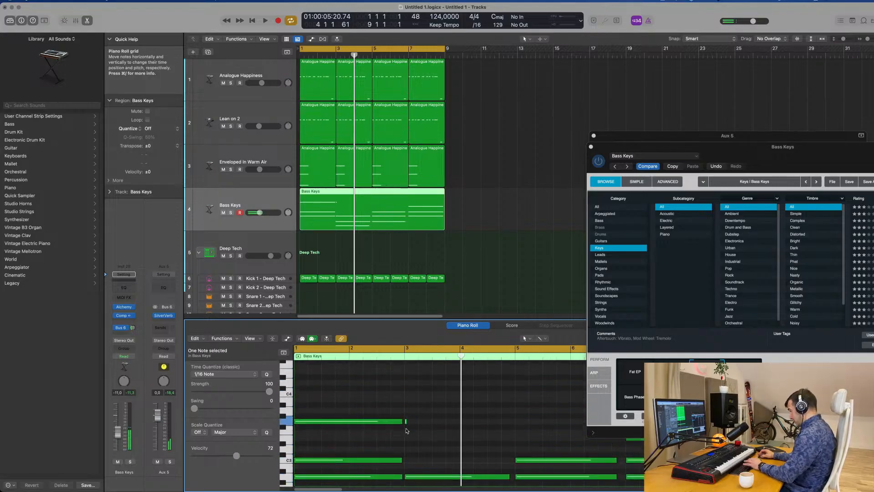
Play the Bass Keys region from the start to check its chords across all eight bars
{"action": "key", "text": "space"}
{"action": "scroll", "coordinate": [420, 404], "scroll_direction": "left", "scroll_amount": 2}
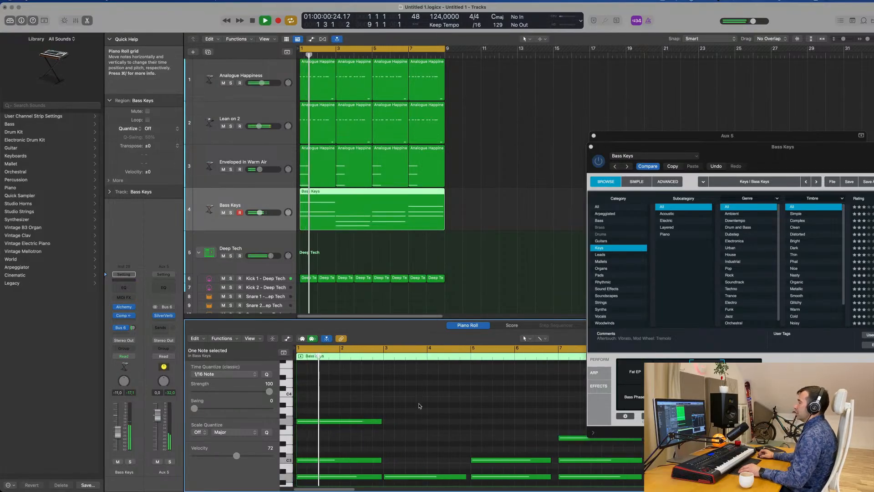
{"action": "scroll", "coordinate": [420, 404], "scroll_direction": "down", "scroll_amount": 3}
{"action": "scroll", "coordinate": [420, 404], "scroll_direction": "down", "scroll_amount": 2}
{"action": "scroll", "coordinate": [420, 404], "scroll_direction": "left", "scroll_amount": 1}
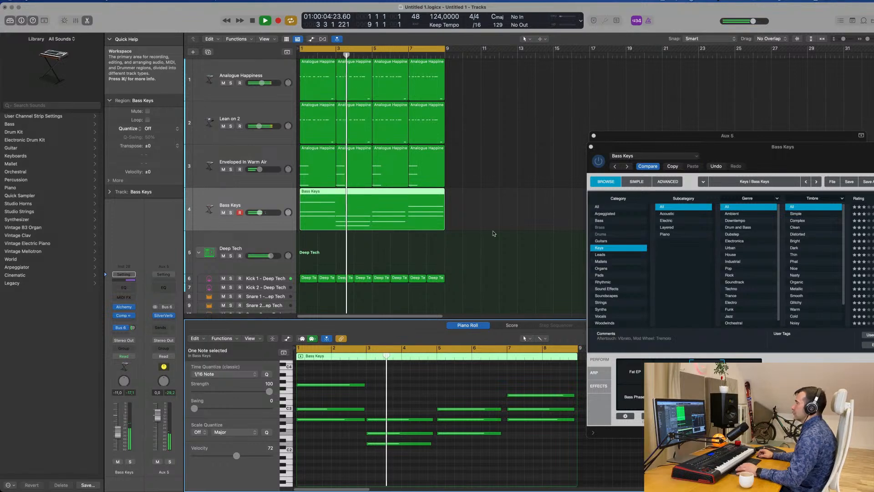
{"action": "key", "text": "space"}
Split the Bass Keys region at bar 3, move its first two bars to the end and rejoin the parts from bar 1
{"action": "double_click", "coordinate": [336, 197], "text": "super"}
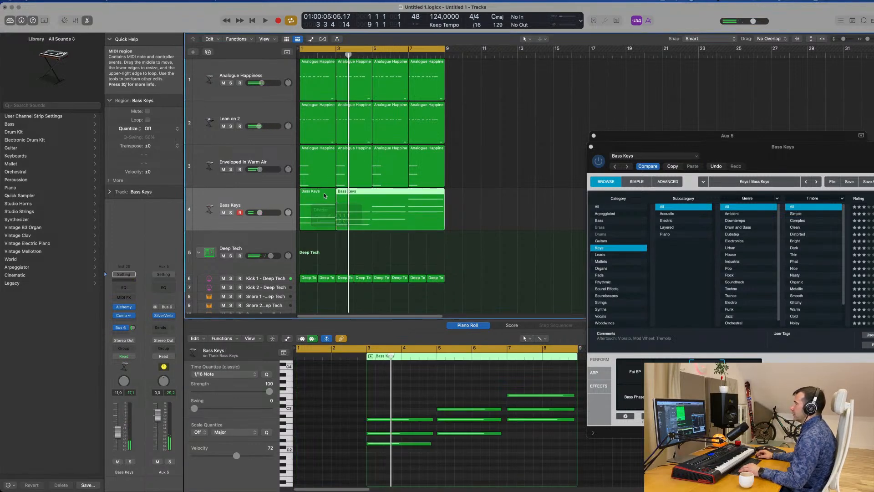
{"action": "left_click_drag", "start_coordinate": [324, 196], "coordinate": [526, 194]}
{"action": "left_click_drag", "start_coordinate": [393, 194], "coordinate": [357, 194]}
{"action": "left_click_drag", "start_coordinate": [515, 195], "coordinate": [406, 209]}
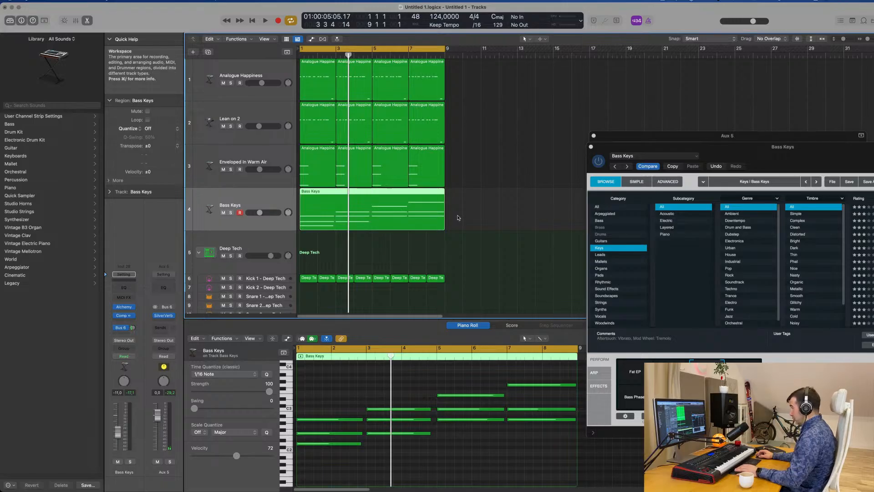
Lower the Bass Keys track's volume to -12.6 dB while the groove plays
{"action": "key", "text": "space"}
{"action": "left_click_drag", "start_coordinate": [766, 146], "coordinate": [697, 82]}
{"action": "key", "text": "space"}
{"action": "key", "text": "space"}
{"action": "key", "text": "space"}
{"action": "key", "text": "space"}
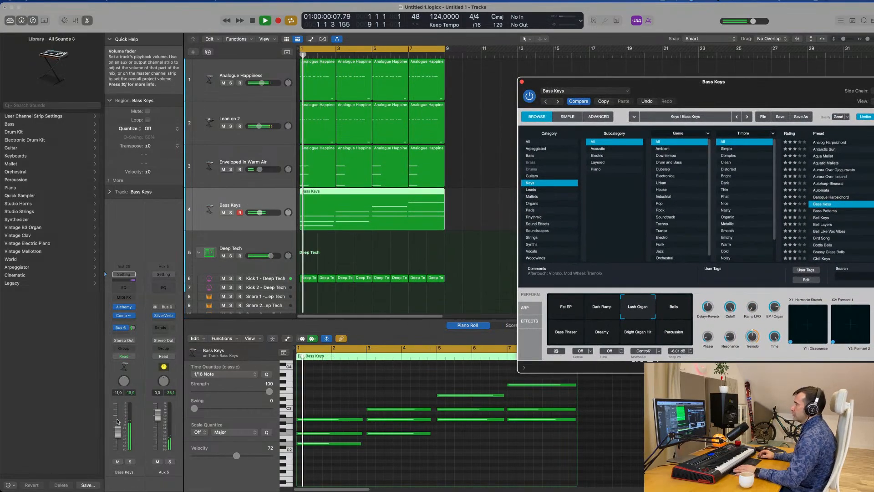
{"action": "left_click_drag", "start_coordinate": [118, 421], "coordinate": [118, 436]}
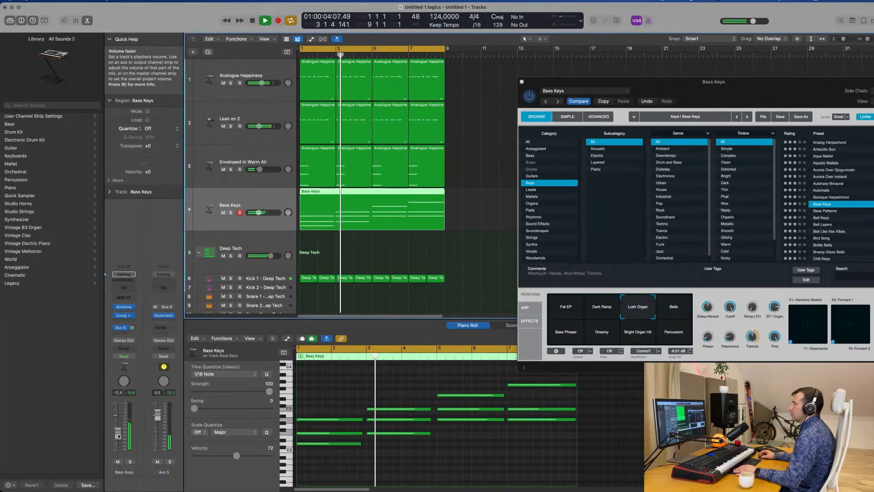
{"action": "left_click_drag", "start_coordinate": [776, 92], "coordinate": [694, 102]}
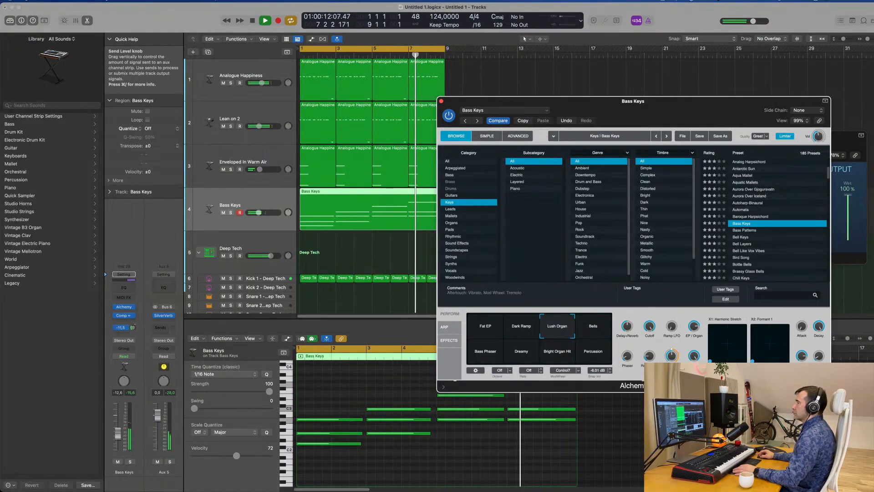
Move the Alchemy window clear of the arrangement and raise the Bass Keys track's volume to -12.0 dB
{"action": "left_click_drag", "start_coordinate": [749, 103], "coordinate": [873, 60]}
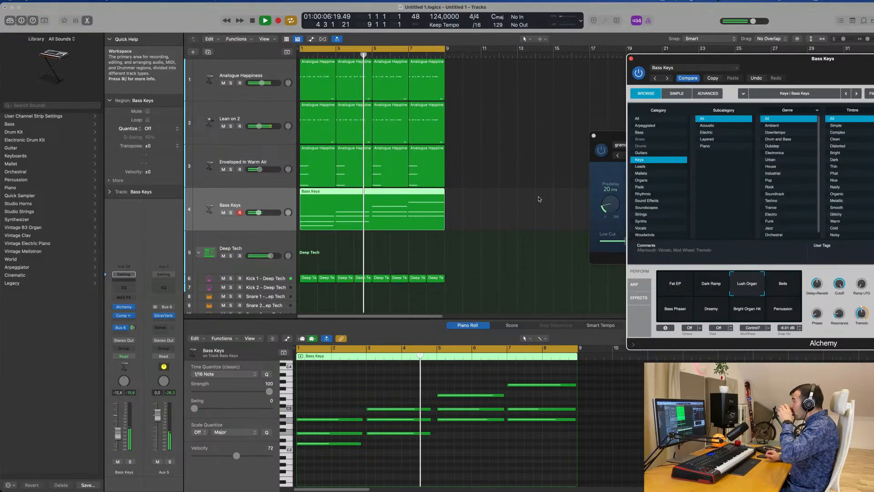
{"action": "left_click_drag", "start_coordinate": [825, 64], "coordinate": [598, 70]}
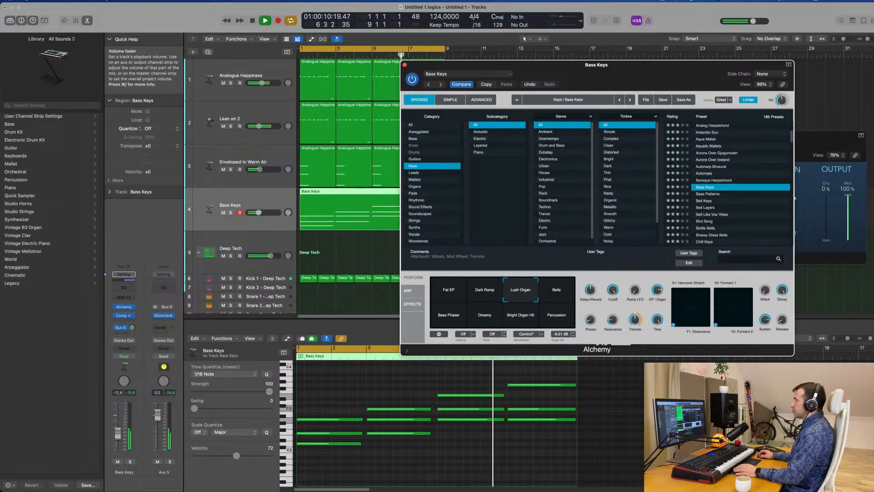
{"action": "left_click_drag", "start_coordinate": [118, 434], "coordinate": [118, 433]}
Audition Alchemy's Bells and Bass Phaser snapshots on the Bass Keys track during playback, and settle on Dreamy
{"action": "left_click", "coordinate": [550, 294]}
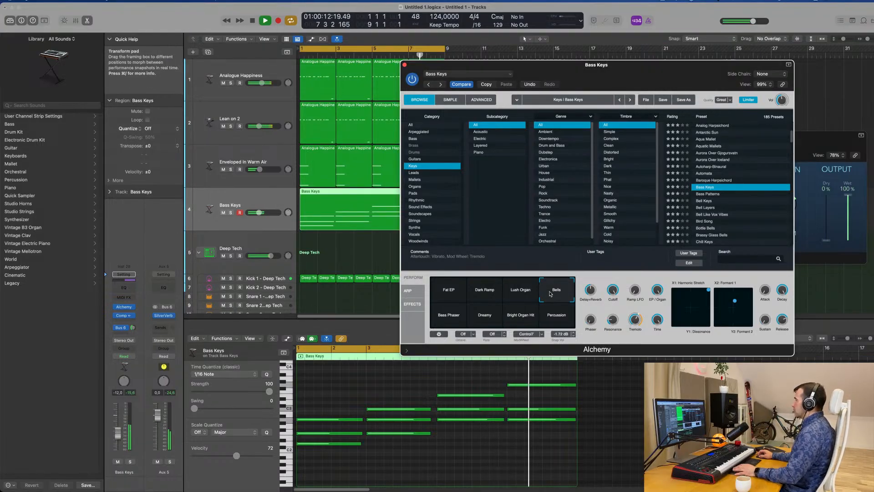
{"action": "left_click", "coordinate": [447, 317]}
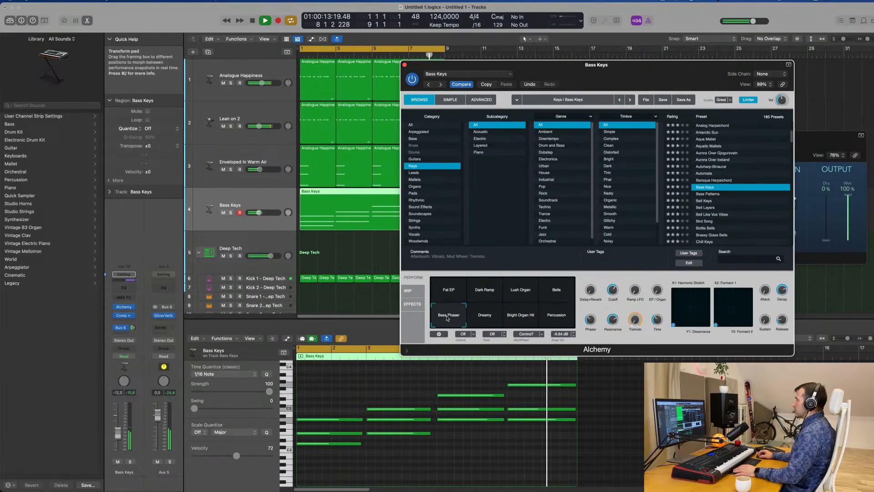
{"action": "left_click", "coordinate": [491, 318]}
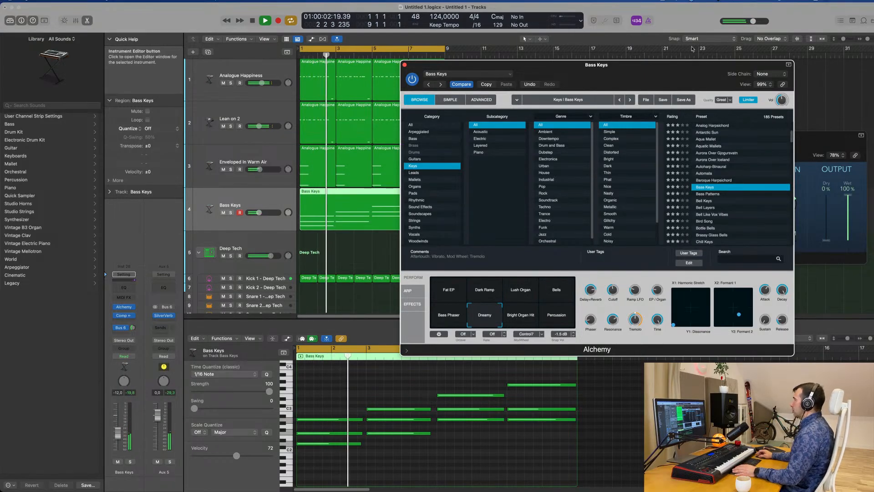
{"action": "left_click_drag", "start_coordinate": [648, 67], "coordinate": [659, 96]}
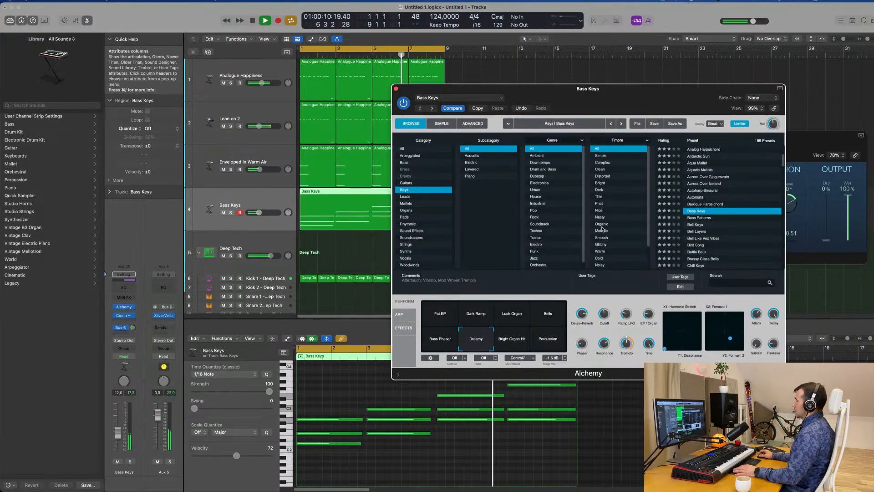
{"action": "left_click_drag", "start_coordinate": [616, 99], "coordinate": [699, 90]}
{"action": "key", "text": "space"}
Duplicate the Bass Keys track with its settings and copy its eight-bar region onto the new track at bar 1
{"action": "left_click", "coordinate": [230, 154]}
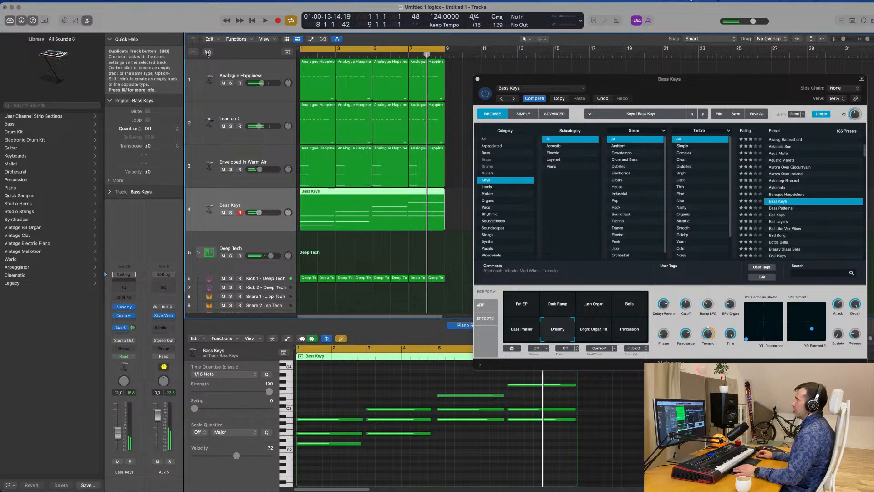
{"action": "key", "text": "super+d"}
{"action": "left_click_drag", "start_coordinate": [379, 201], "coordinate": [332, 249]}
Switch the original Bass Keys track's Alchemy to the Lush Organ snapshot
{"action": "left_click", "coordinate": [270, 207]}
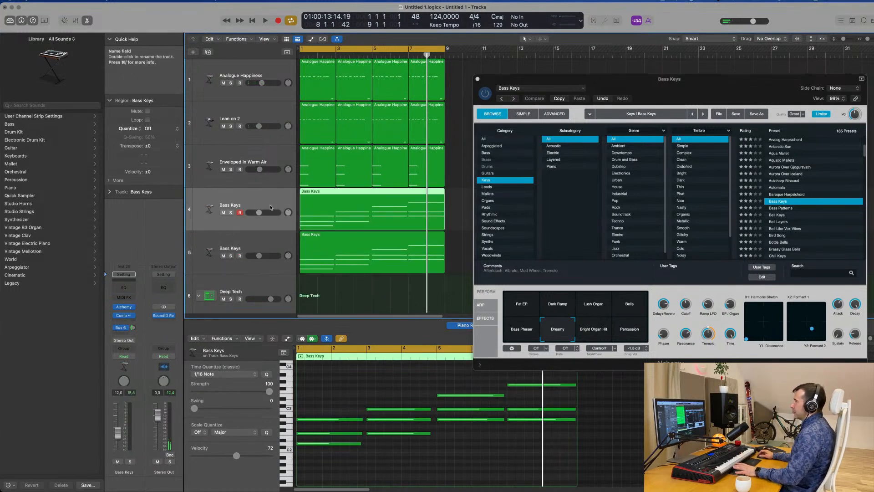
{"action": "left_click", "coordinate": [125, 310]}
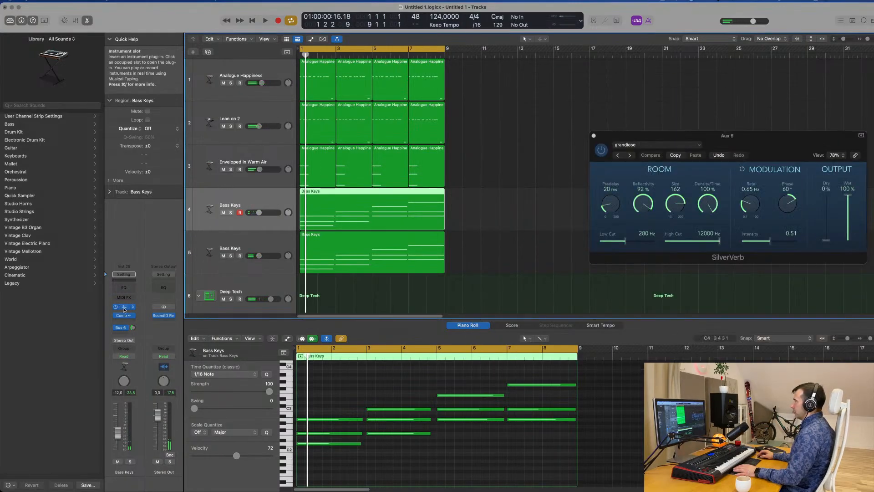
{"action": "left_click", "coordinate": [124, 310]}
{"action": "left_click", "coordinate": [554, 306]}
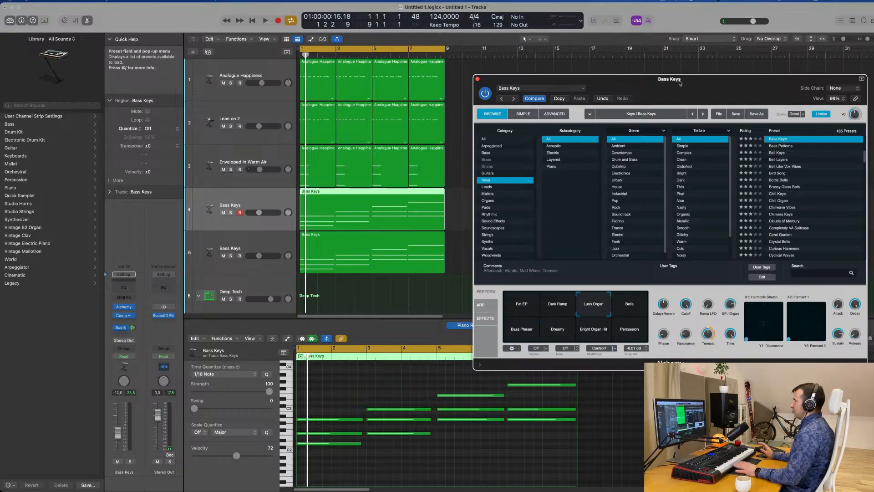
Lower the original Bass Keys track's volume to -17.0 dB while the groove plays
{"action": "key", "text": "space"}
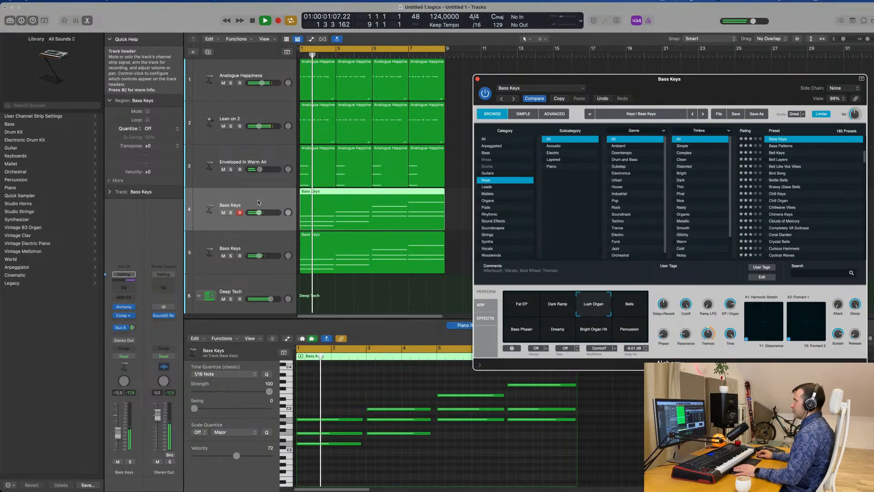
{"action": "left_click_drag", "start_coordinate": [117, 432], "coordinate": [117, 439]}
{"action": "key", "text": "Return"}
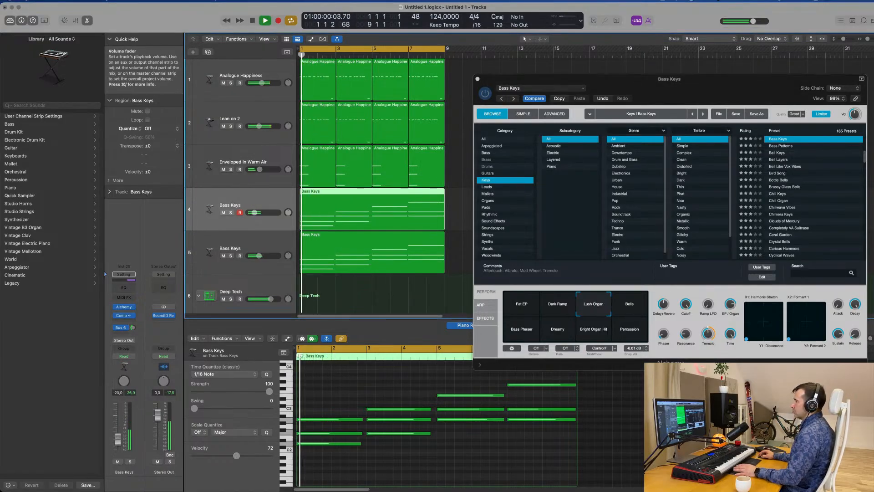
{"action": "key", "text": "Return"}
Add a Channel EQ to the original Bass Keys track and set its low-cut filter to 167 Hz
{"action": "left_click", "coordinate": [123, 287]}
{"action": "key", "text": "Return"}
{"action": "left_click_drag", "start_coordinate": [296, 143], "coordinate": [341, 240]}
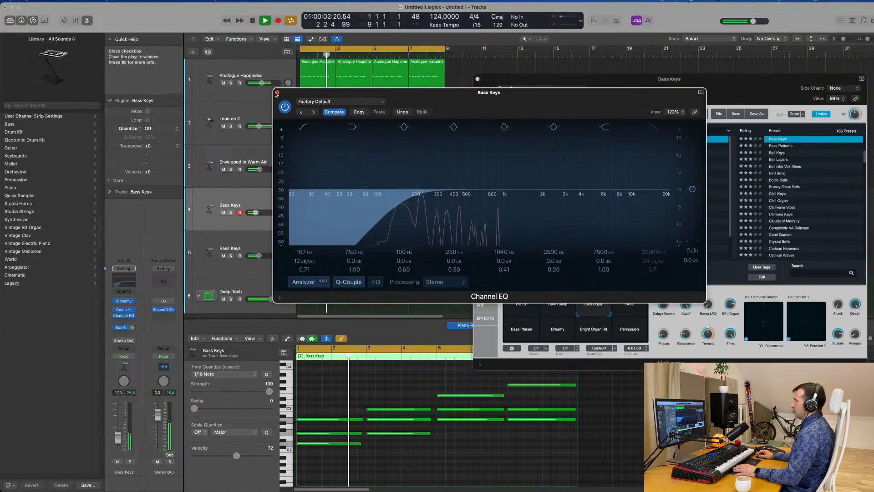
Add a Channel EQ to the duplicated Bass Keys track with a 188 Hz low cut at Q 0.83, and close the EQ windows
{"action": "left_click", "coordinate": [217, 241]}
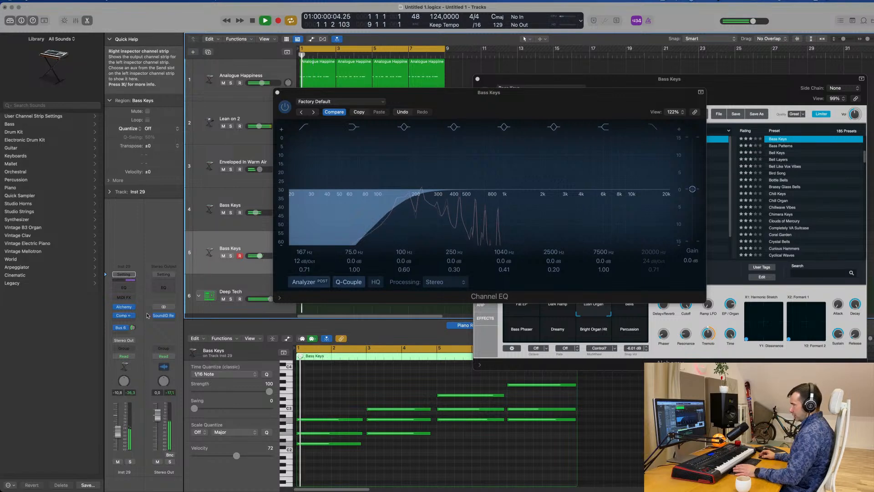
{"action": "left_click", "coordinate": [123, 289]}
{"action": "key", "text": "space"}
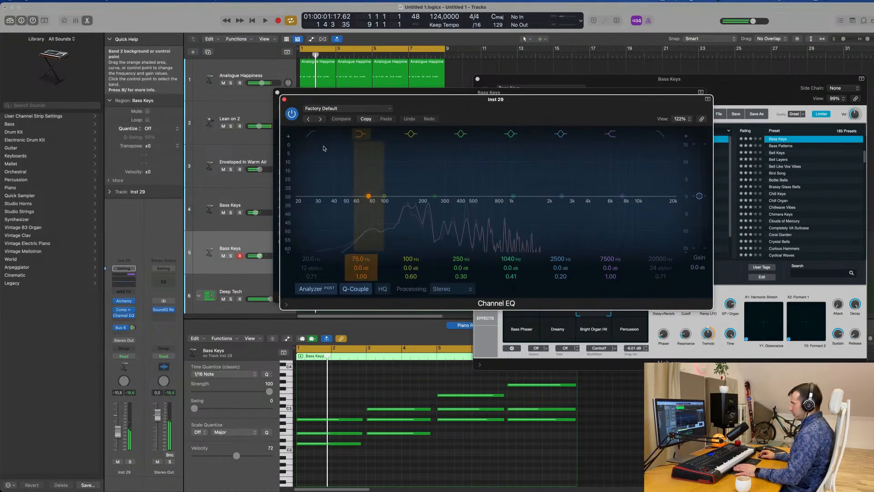
{"action": "left_click_drag", "start_coordinate": [332, 195], "coordinate": [390, 208]}
{"action": "key", "text": "space"}
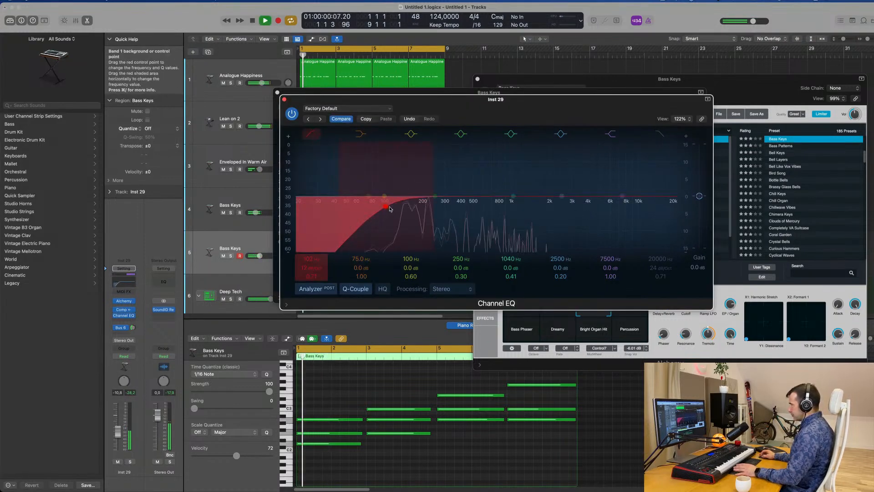
{"action": "key", "text": "space"}
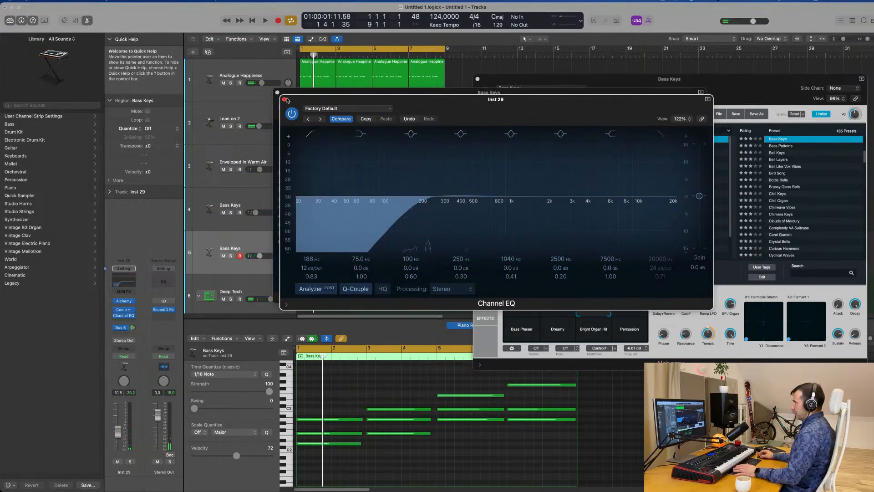
{"action": "left_click_drag", "start_coordinate": [352, 99], "coordinate": [517, 128]}
{"action": "key", "text": "space"}
{"action": "left_click", "coordinate": [449, 130]}
Set the duplicated Bass Keys track's volume to -7.2 dB during playback, soloing it briefly to check its sound
{"action": "key", "text": "space"}
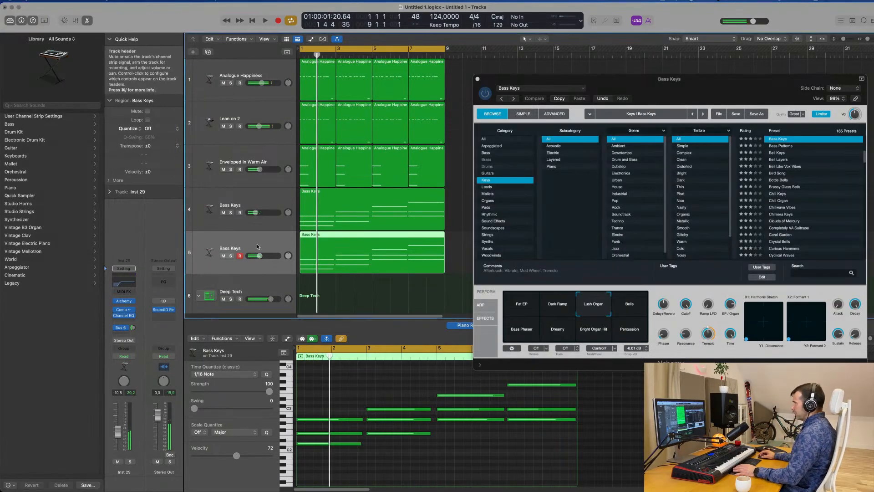
{"action": "key", "text": "space"}
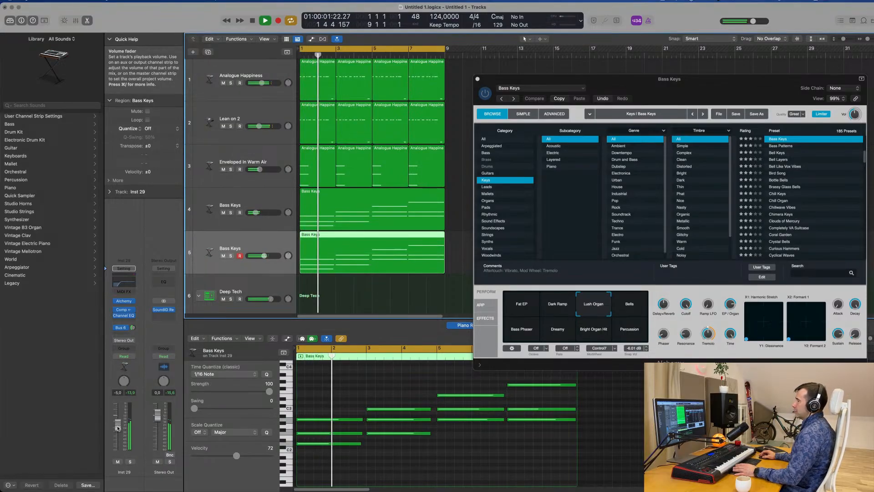
{"action": "left_click", "coordinate": [129, 461]}
{"action": "key", "text": "space"}
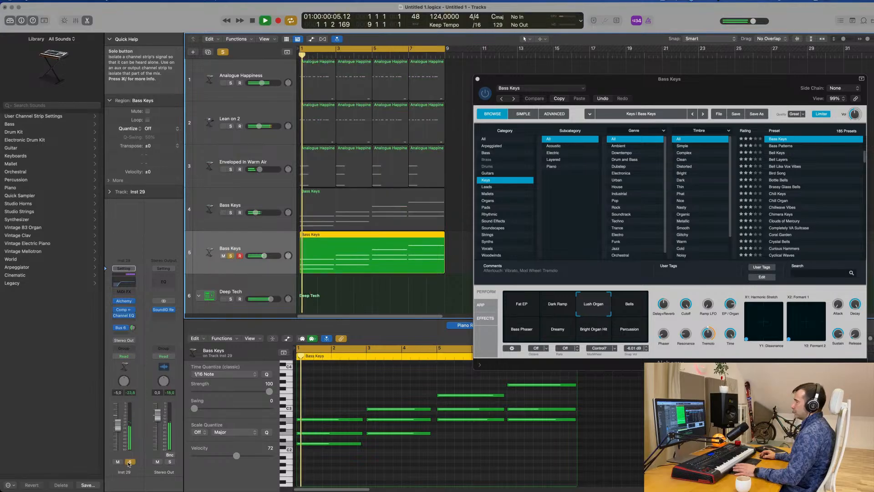
{"action": "left_click", "coordinate": [130, 462]}
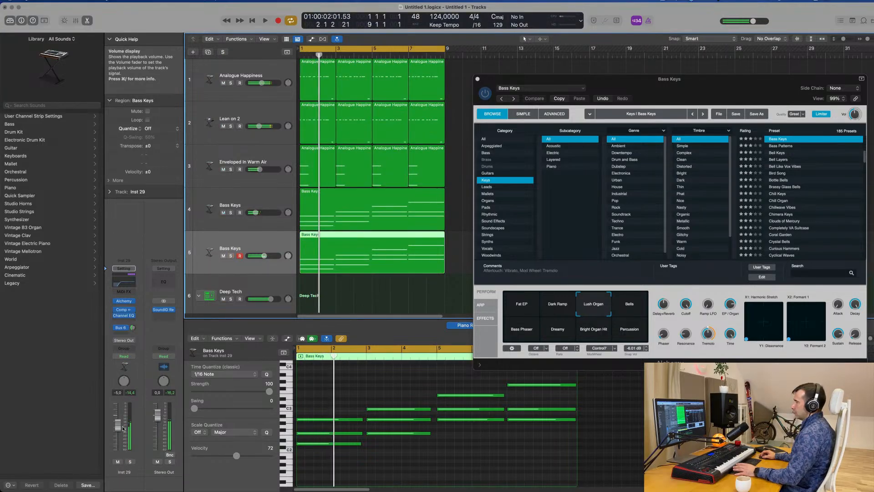
{"action": "key", "text": "space"}
{"action": "key", "text": "space"}
Set Alchemy's Cutoff to 100% on the original Bass Keys track and to about 62% on the duplicated one
{"action": "left_click_drag", "start_coordinate": [716, 93], "coordinate": [675, 109]}
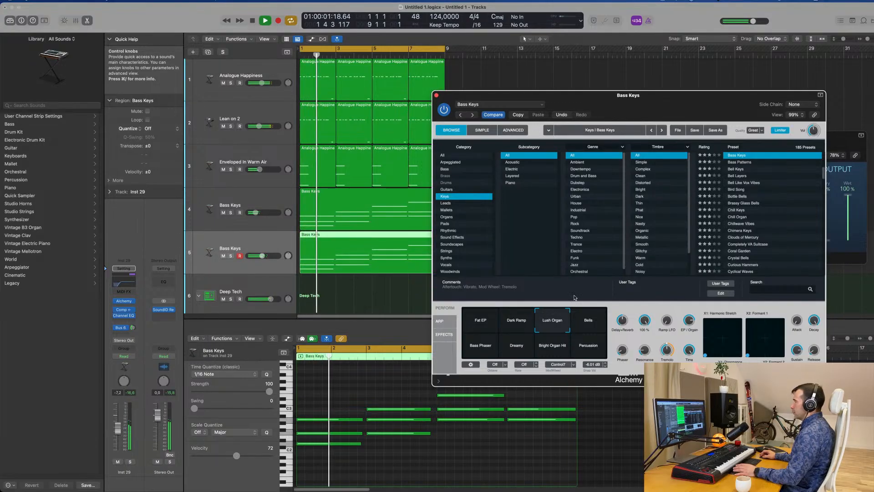
{"action": "left_click", "coordinate": [243, 248]}
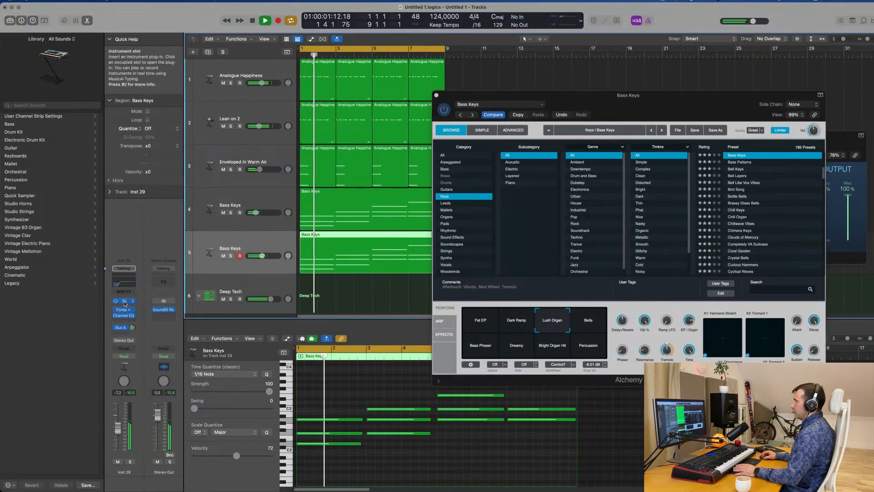
{"action": "left_click", "coordinate": [124, 302]}
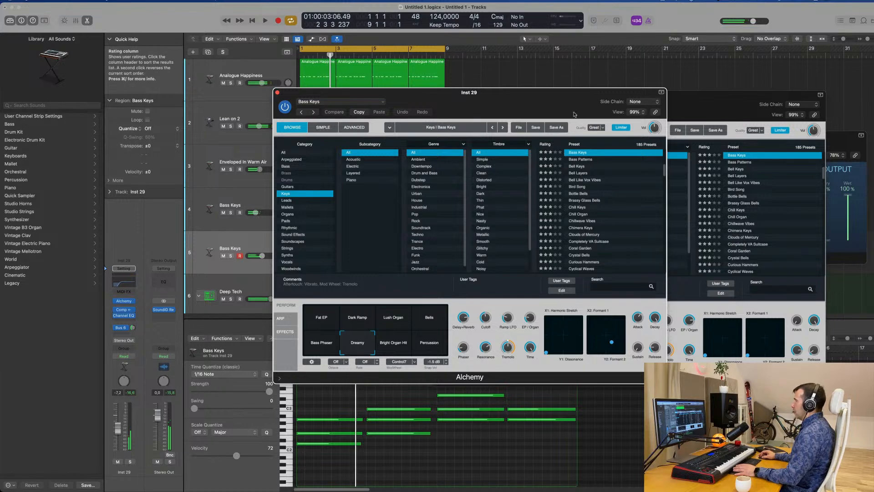
{"action": "key", "text": "space"}
{"action": "left_click_drag", "start_coordinate": [574, 115], "coordinate": [777, 145]}
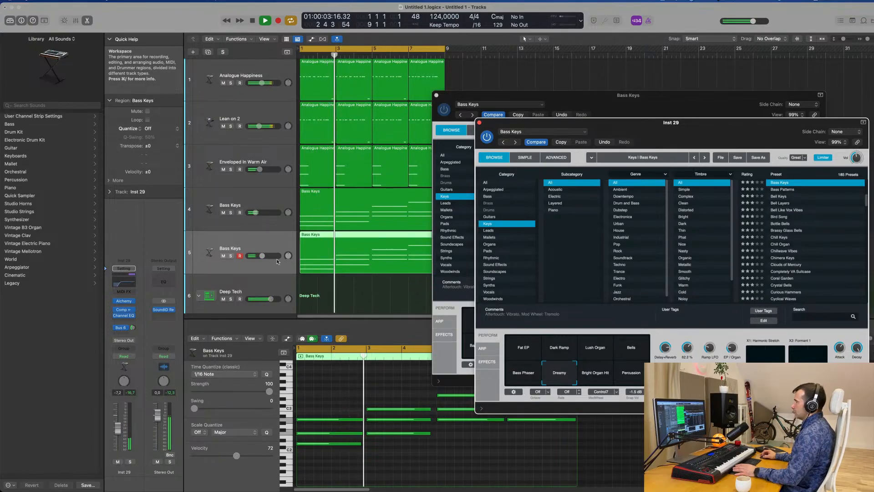
Set the duplicated Bass Keys track's volume to -14.2 dB and its Bus 6 send to -5.0 dB, and close both Alchemy windows
{"action": "left_click", "coordinate": [54, 475]}
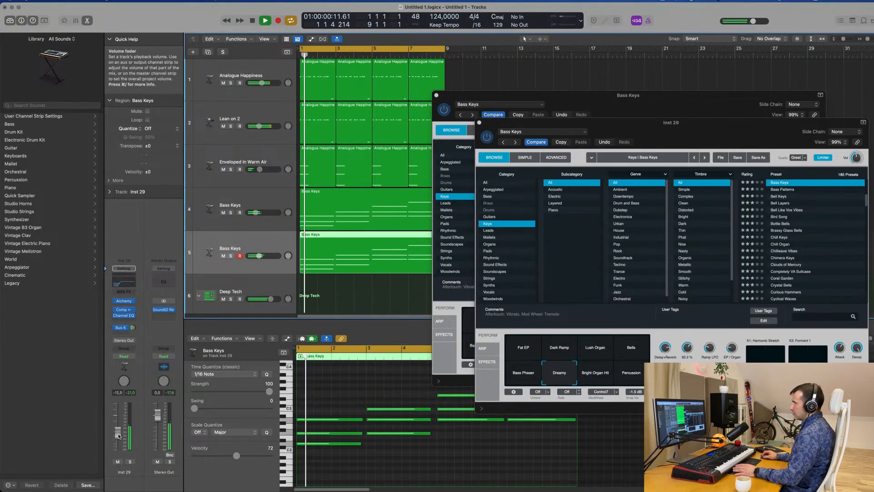
{"action": "left_click_drag", "start_coordinate": [117, 428], "coordinate": [118, 436]}
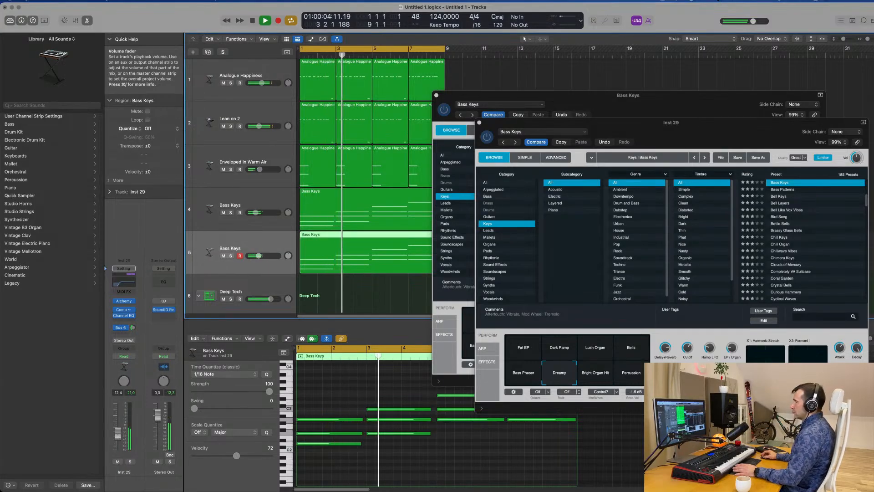
{"action": "left_click", "coordinate": [134, 328]}
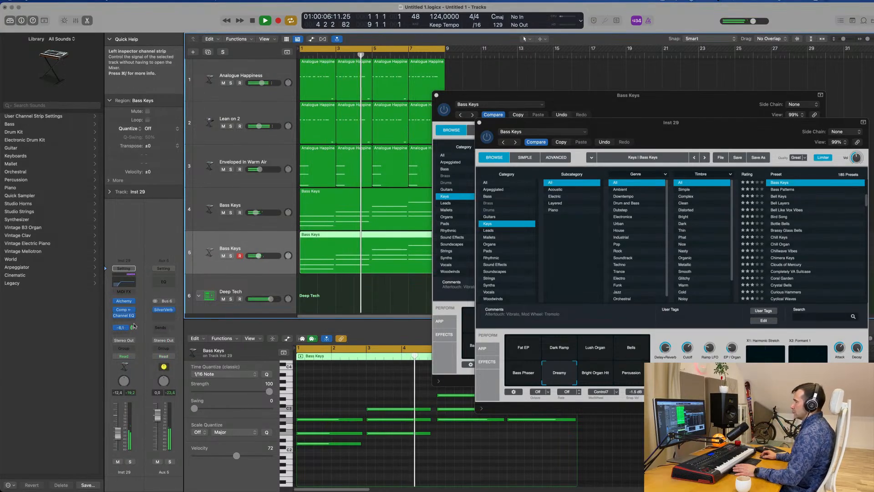
{"action": "left_click_drag", "start_coordinate": [134, 328], "coordinate": [134, 325]}
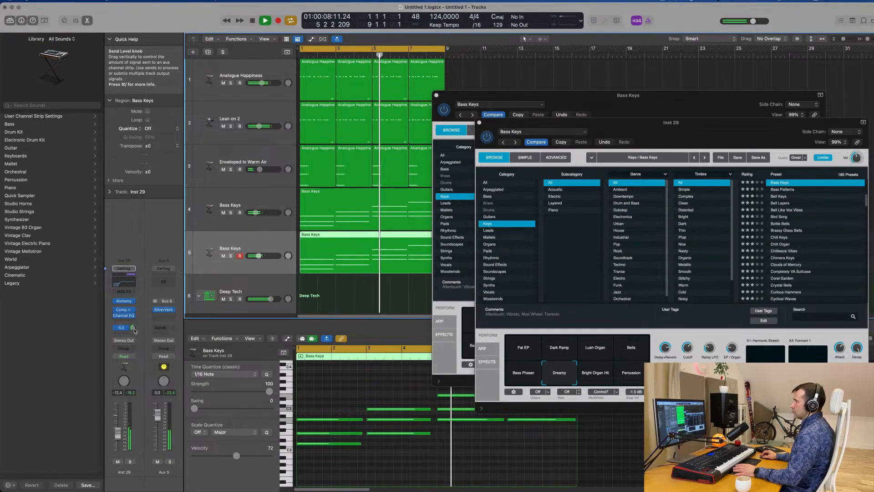
{"action": "left_click_drag", "start_coordinate": [118, 433], "coordinate": [118, 436]}
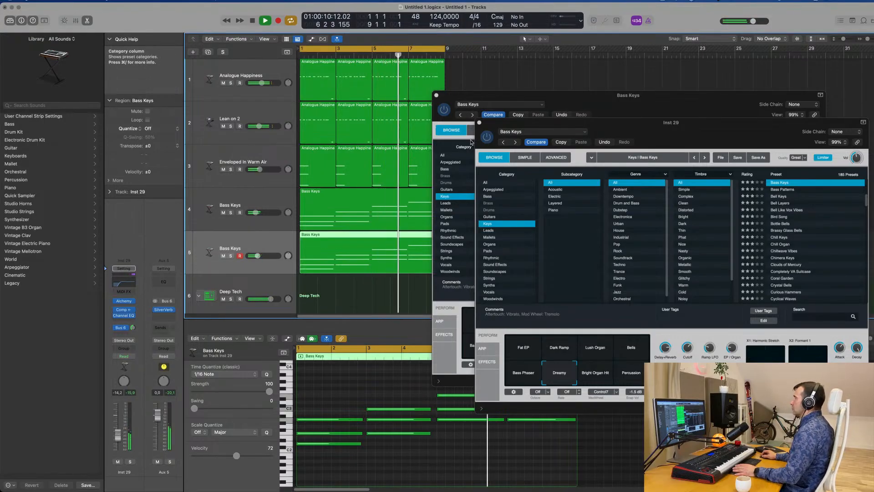
{"action": "left_click", "coordinate": [479, 123]}
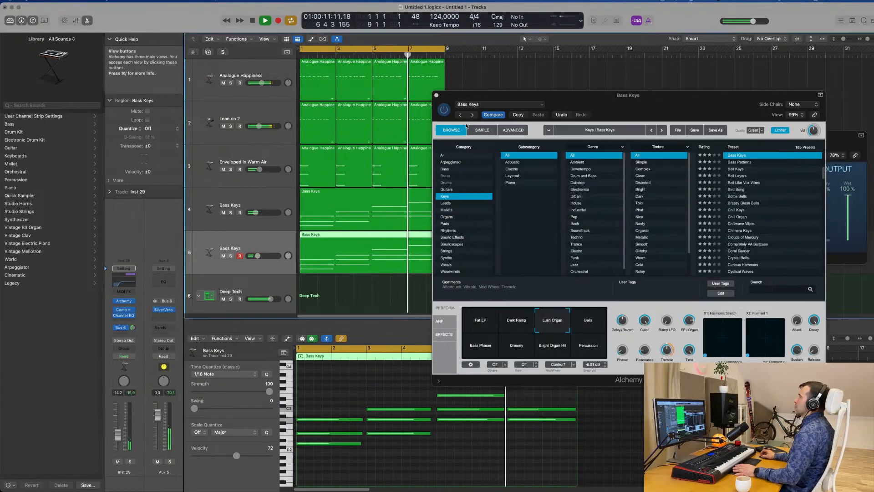
{"action": "left_click", "coordinate": [437, 95]}
Duplicate the lower Bass Keys track with its settings to add an empty third Bass Keys track above Deep Tech
{"action": "scroll", "coordinate": [455, 237], "scroll_direction": "up", "scroll_amount": 2}
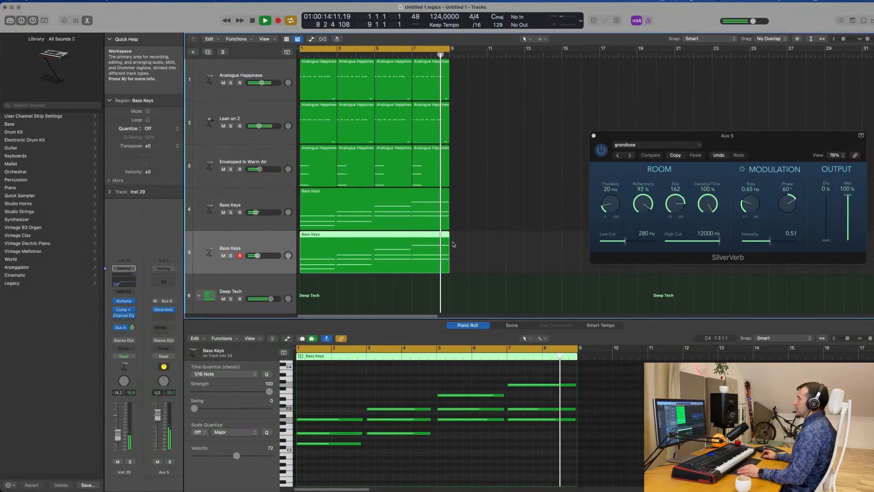
{"action": "scroll", "coordinate": [457, 244], "scroll_direction": "right", "scroll_amount": 2}
{"action": "scroll", "coordinate": [459, 242], "scroll_direction": "down", "scroll_amount": 4}
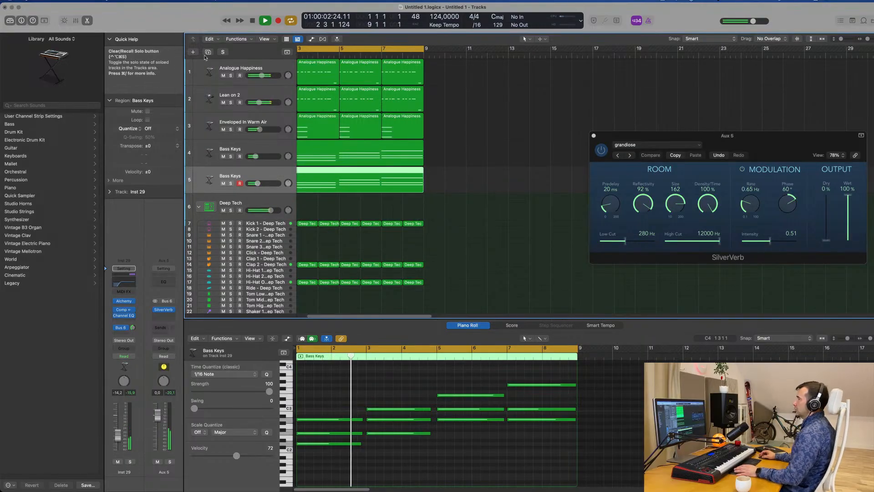
{"action": "scroll", "coordinate": [486, 158], "scroll_direction": "down", "scroll_amount": 4}
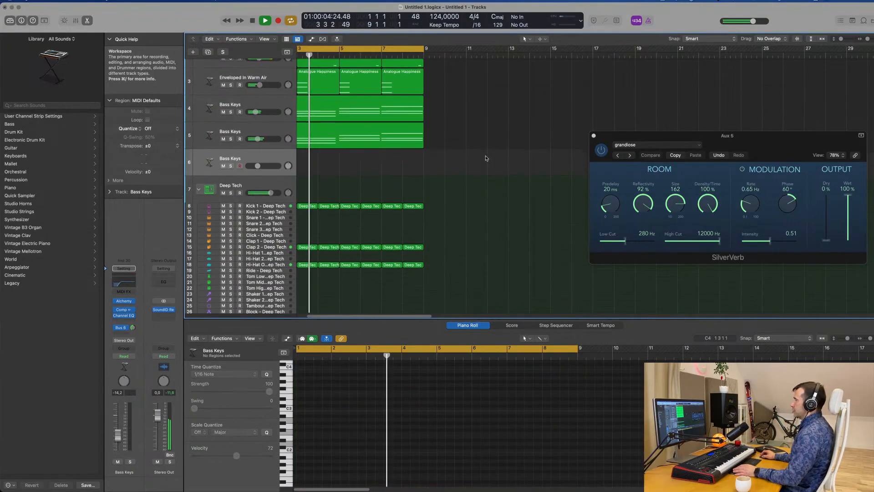
{"action": "scroll", "coordinate": [478, 163], "scroll_direction": "down", "scroll_amount": 2}
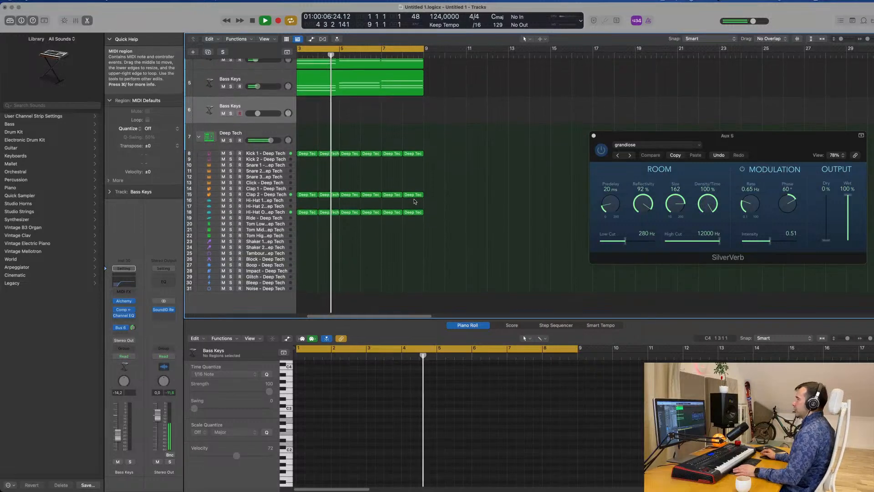
Copy the Kick 1 regions onto the Kick 2 track so that Kick 2 fills bars 1 to 8
{"action": "left_click", "coordinate": [305, 153]}
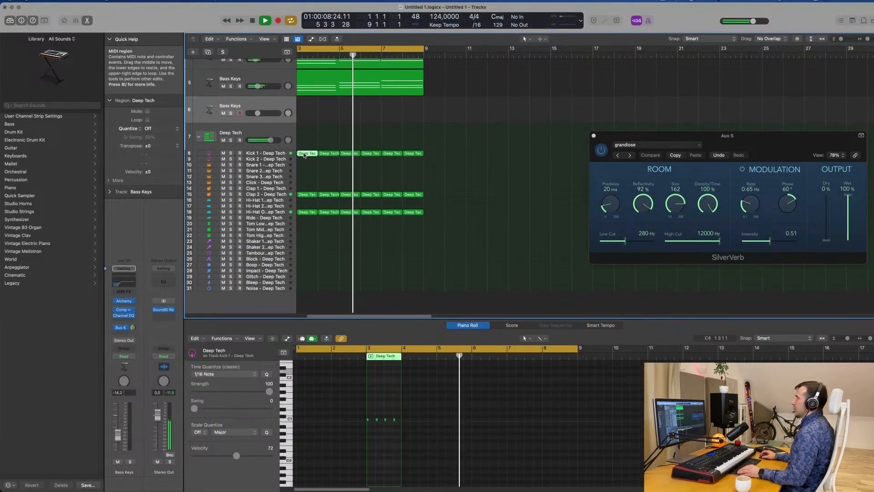
{"action": "left_click_drag", "start_coordinate": [302, 150], "coordinate": [477, 154]}
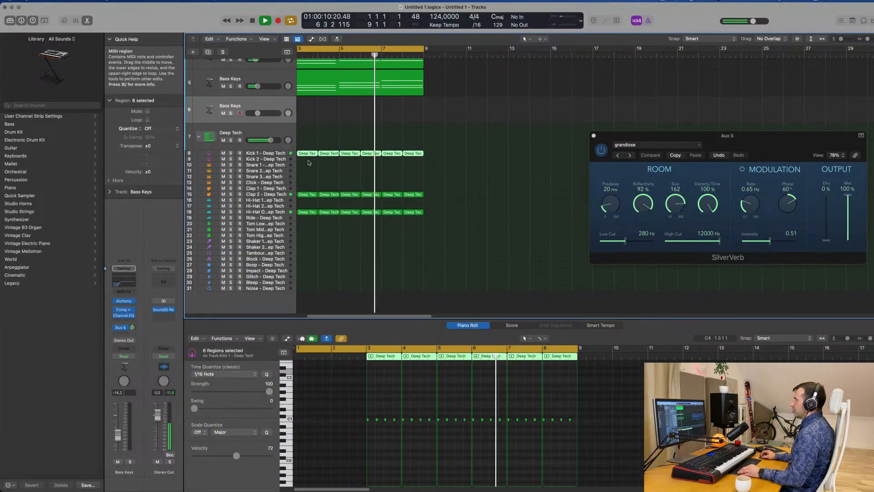
{"action": "left_click_drag", "start_coordinate": [309, 154], "coordinate": [308, 160]}
{"action": "left_click", "coordinate": [279, 160]}
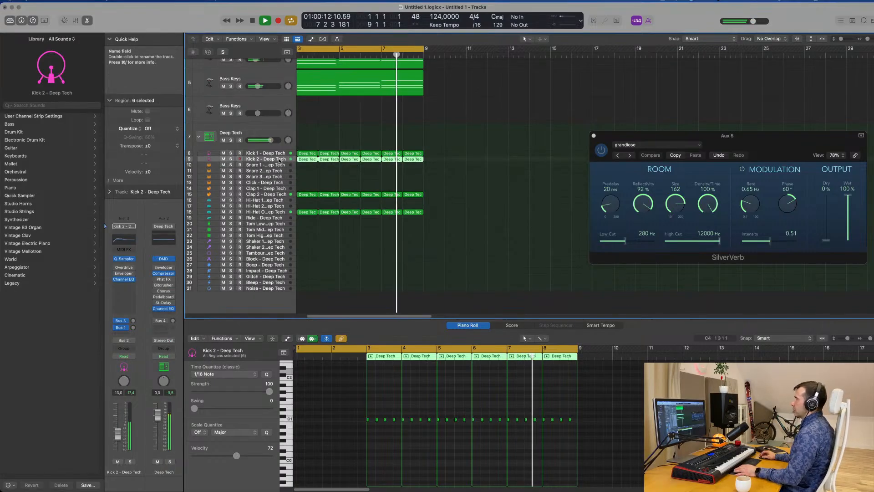
{"action": "key", "text": "Return"}
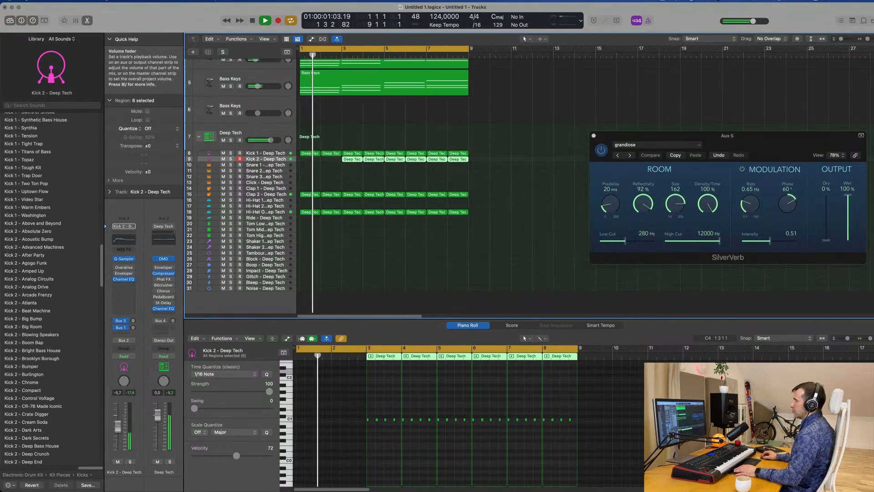
{"action": "left_click", "coordinate": [346, 169]}
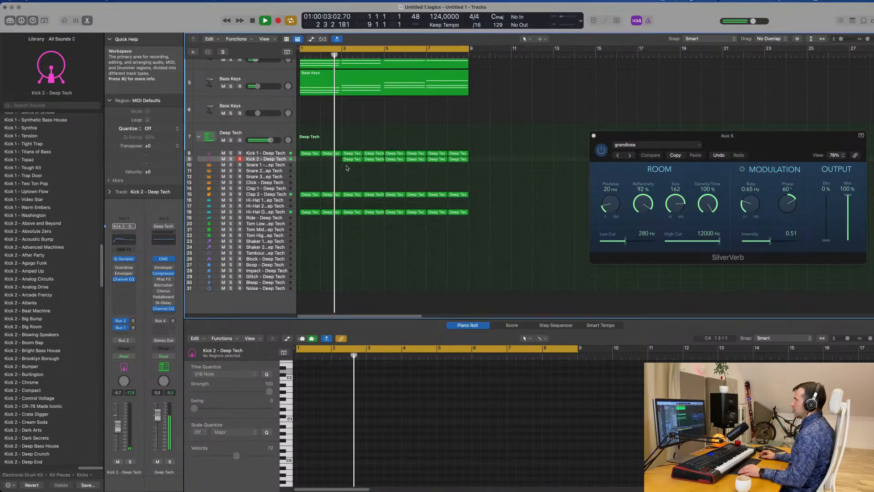
{"action": "left_click_drag", "start_coordinate": [346, 168], "coordinate": [311, 162]}
{"action": "key", "text": "Return"}
Set the Kick 2 track's volume to -11.2 dB while the loop plays
{"action": "left_click", "coordinate": [265, 160]}
{"action": "key", "text": "space"}
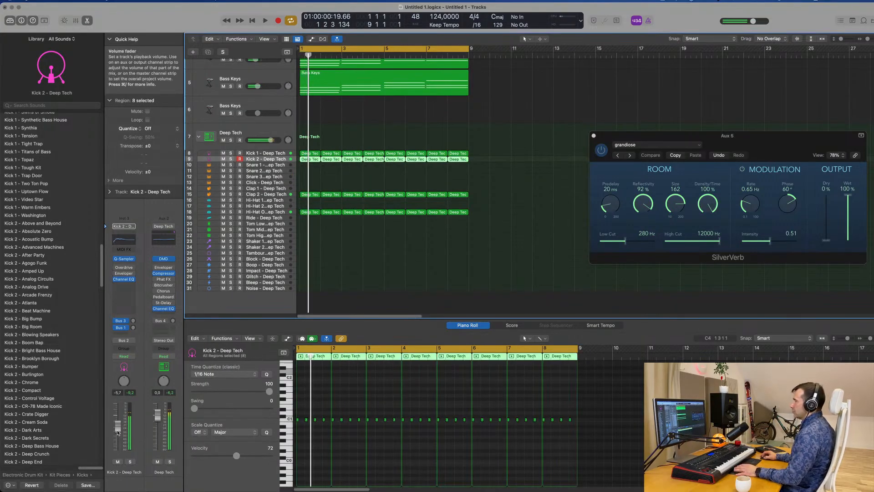
{"action": "left_click_drag", "start_coordinate": [118, 433], "coordinate": [116, 437]}
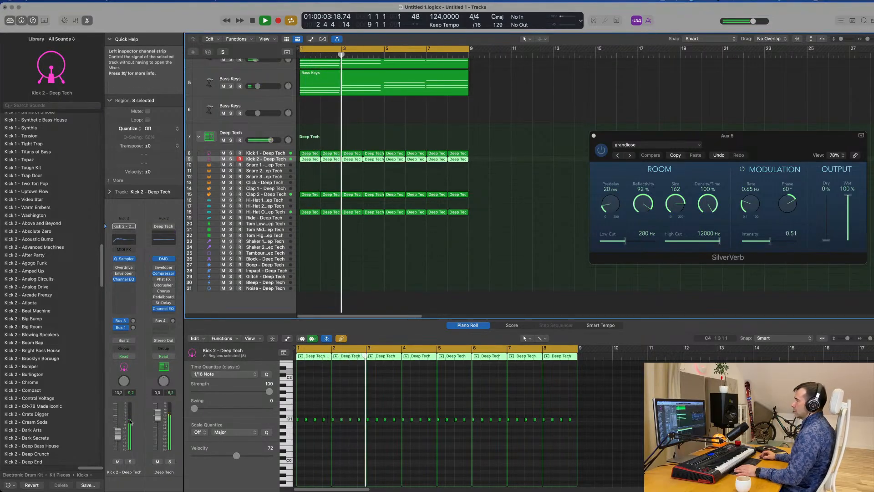
{"action": "left_click", "coordinate": [480, 191]}
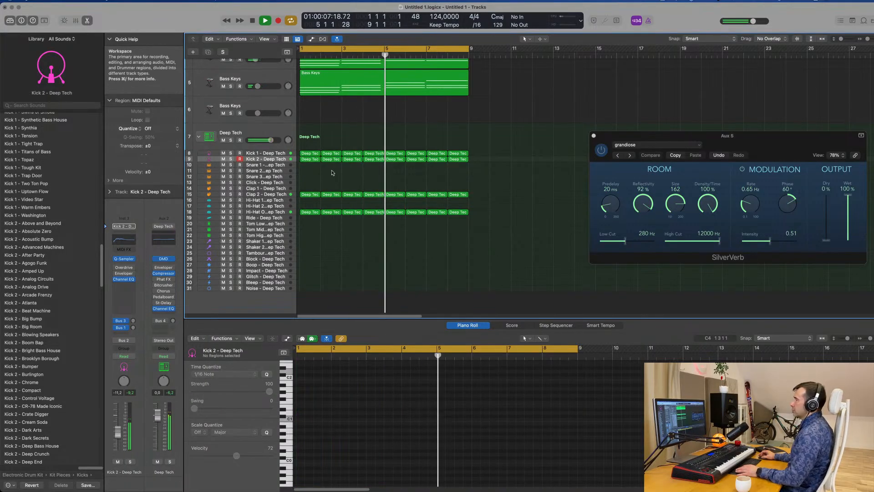
Copy a one-bar region with two notes onto Snare 1 at bar 1 and lower both notes an octave to C2
{"action": "scroll", "coordinate": [318, 166], "scroll_direction": "down", "scroll_amount": 1}
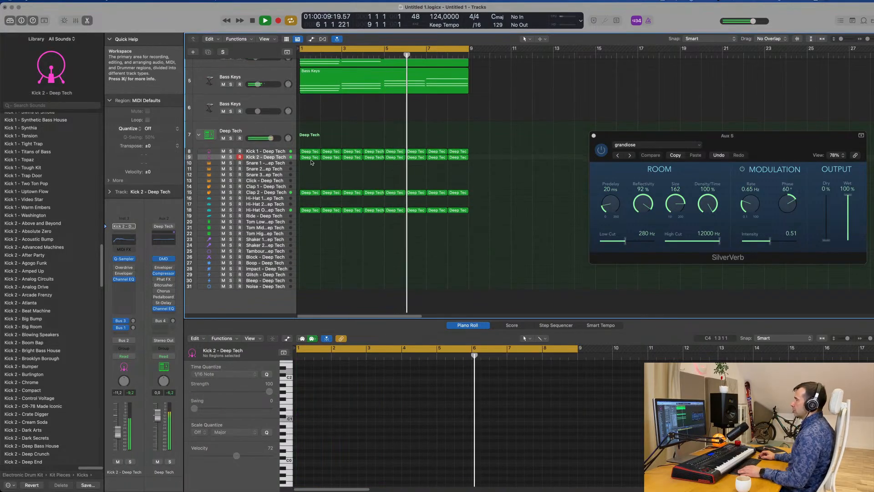
{"action": "left_click_drag", "start_coordinate": [310, 157], "coordinate": [310, 163]}
{"action": "key", "text": "Return"}
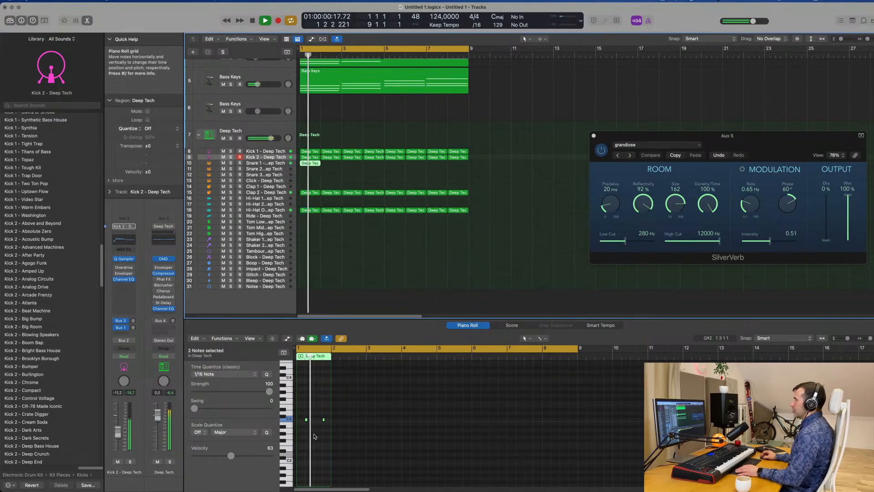
{"action": "scroll", "coordinate": [316, 435], "scroll_direction": "up", "scroll_amount": 5}
{"action": "key", "text": "space"}
{"action": "left_click_drag", "start_coordinate": [316, 411], "coordinate": [383, 429]}
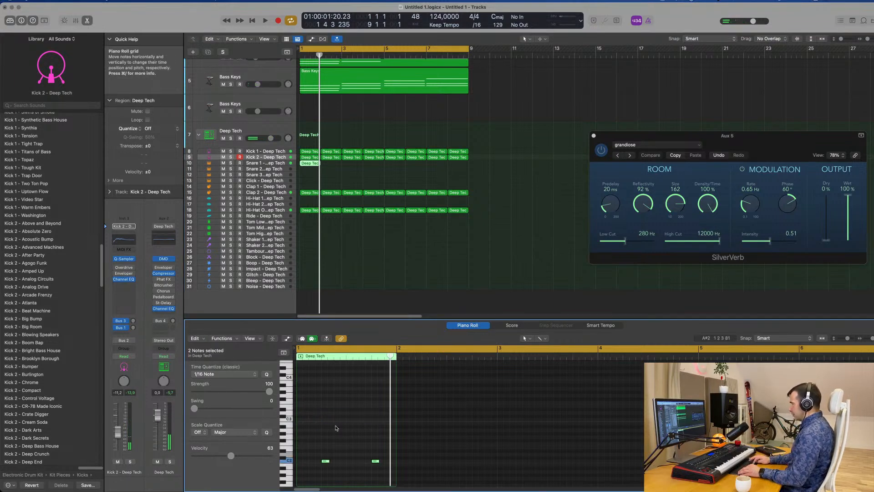
{"action": "scroll", "coordinate": [337, 445], "scroll_direction": "left", "scroll_amount": 3}
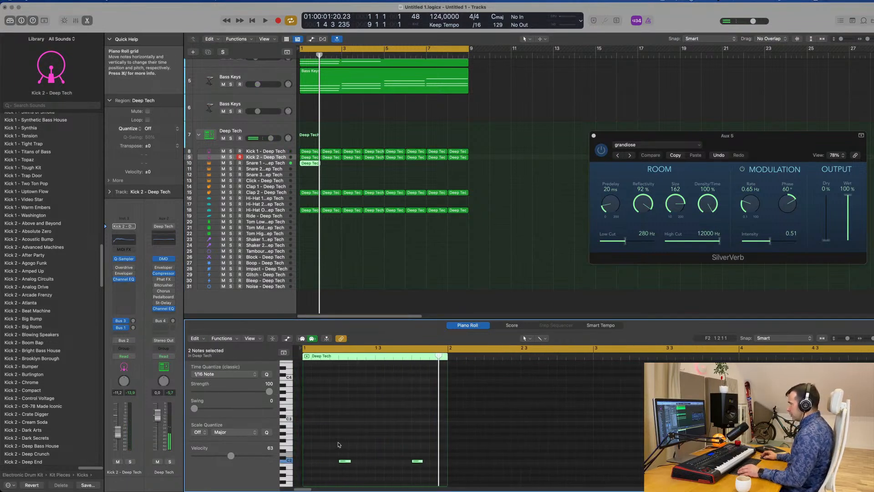
Shift both snare notes in bar 1 an eighth note later and audition the groove
{"action": "left_click_drag", "start_coordinate": [343, 461], "coordinate": [355, 461]}
{"action": "key", "text": "space"}
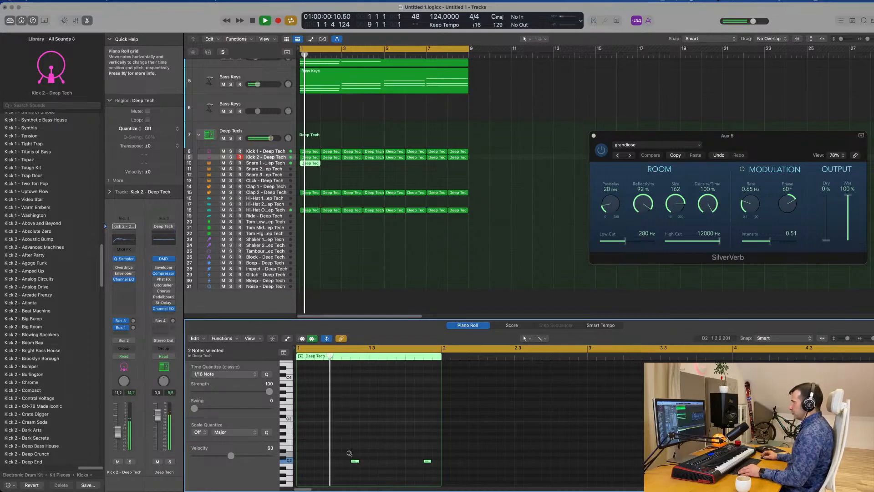
{"action": "scroll", "coordinate": [347, 455], "scroll_direction": "down", "scroll_amount": 1}
{"action": "key", "text": "space"}
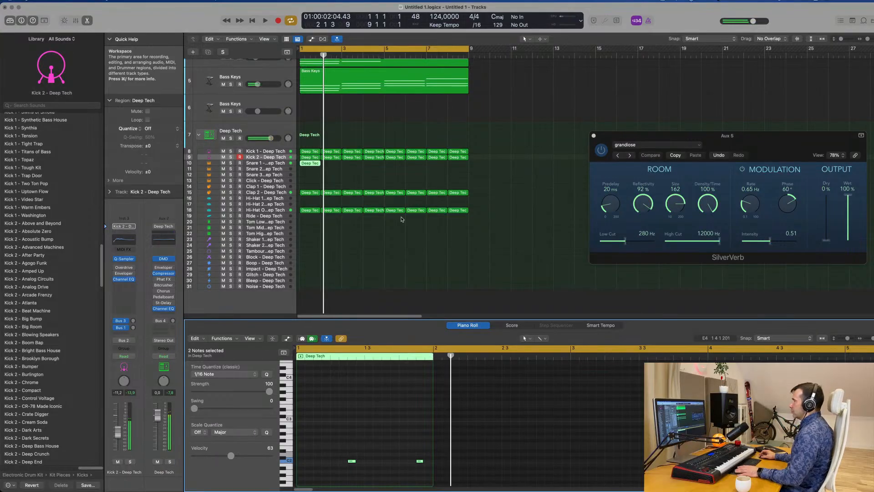
{"action": "key", "text": "space"}
Select the Snare 1 track and move its second note two sixteenths earlier, onto beat 4
{"action": "left_click", "coordinate": [266, 162]}
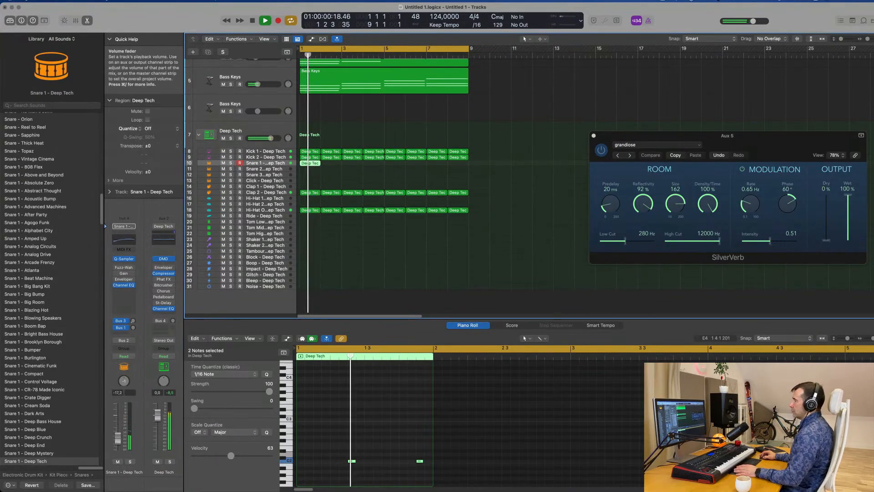
{"action": "key", "text": "space"}
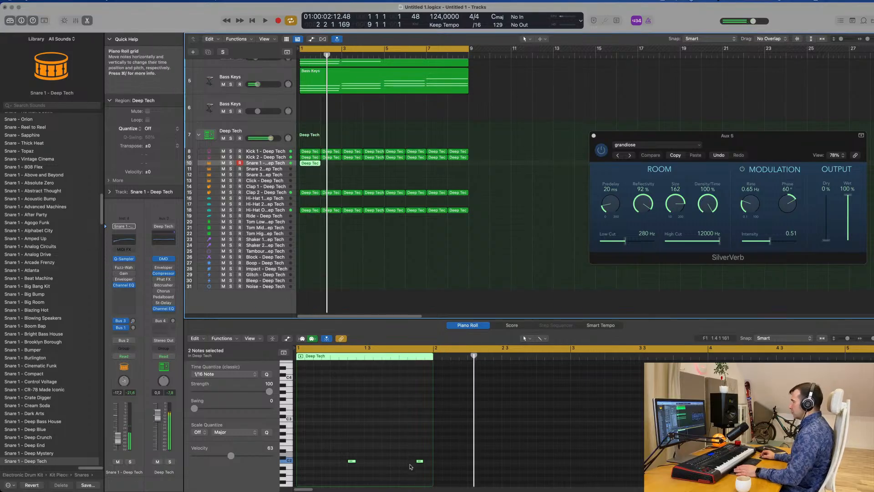
{"action": "key", "text": "space"}
{"action": "left_click_drag", "start_coordinate": [411, 452], "coordinate": [424, 472]}
{"action": "key", "text": "space"}
{"action": "key", "text": "space"}
{"action": "key", "text": "alt+Left"}
{"action": "key", "text": "alt+Left"}
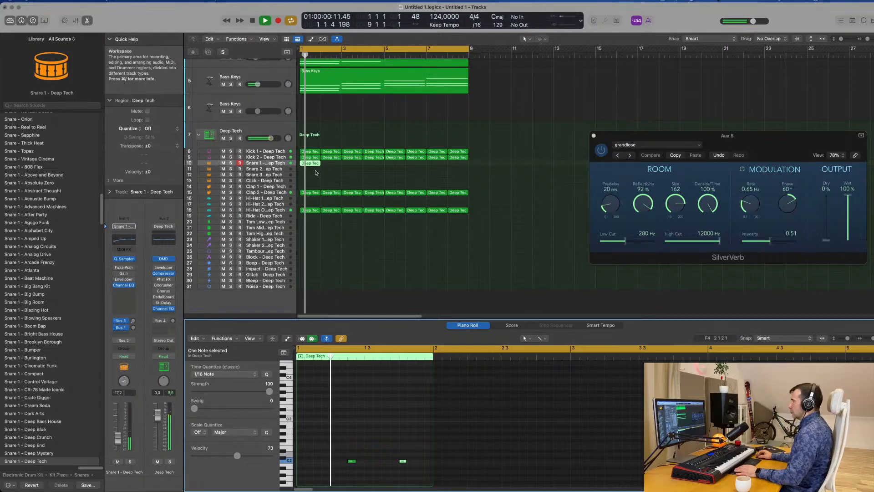
Repeat the one-bar Snare 1 region through bar 8
{"action": "key", "text": "super+r"}
{"action": "key", "text": "super+r"}
{"action": "key", "text": "super+r"}
{"action": "key", "text": "super+r"}
{"action": "key", "text": "super+r"}
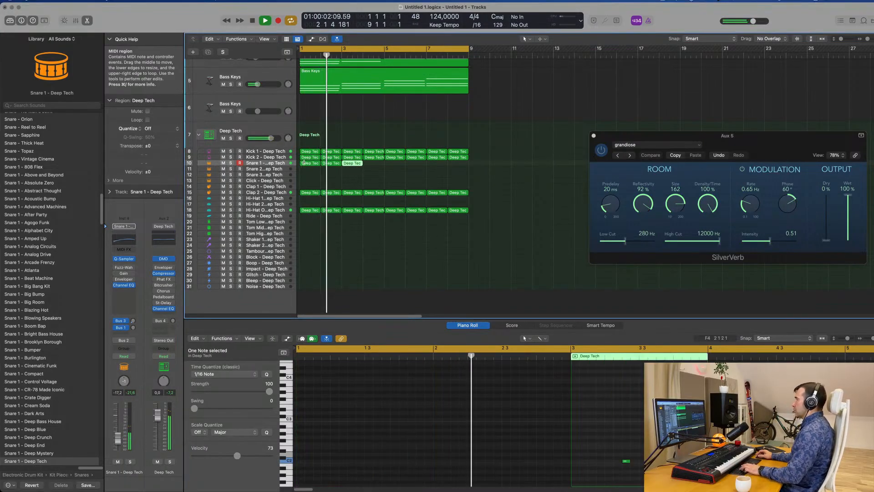
{"action": "left_click", "coordinate": [329, 179]}
Copy the first open hi-hat region onto the Shaker 2 track at bar 1
{"action": "scroll", "coordinate": [328, 183], "scroll_direction": "down", "scroll_amount": 2}
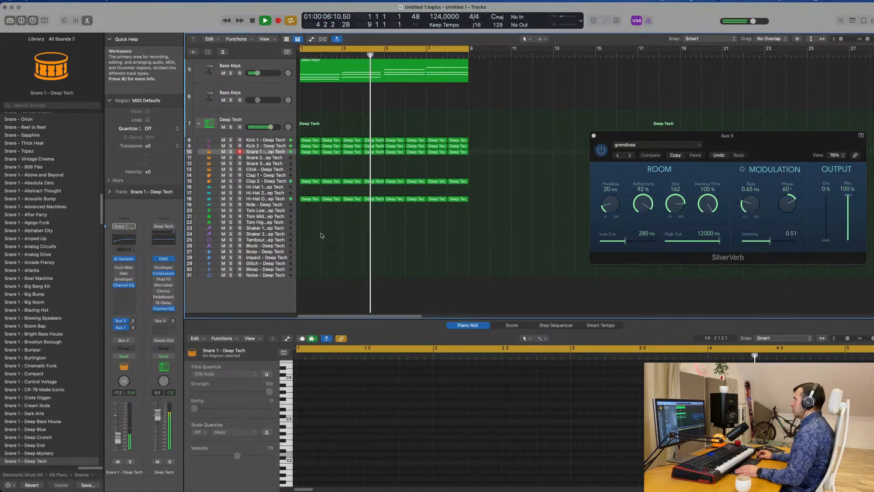
{"action": "left_click", "coordinate": [310, 200]}
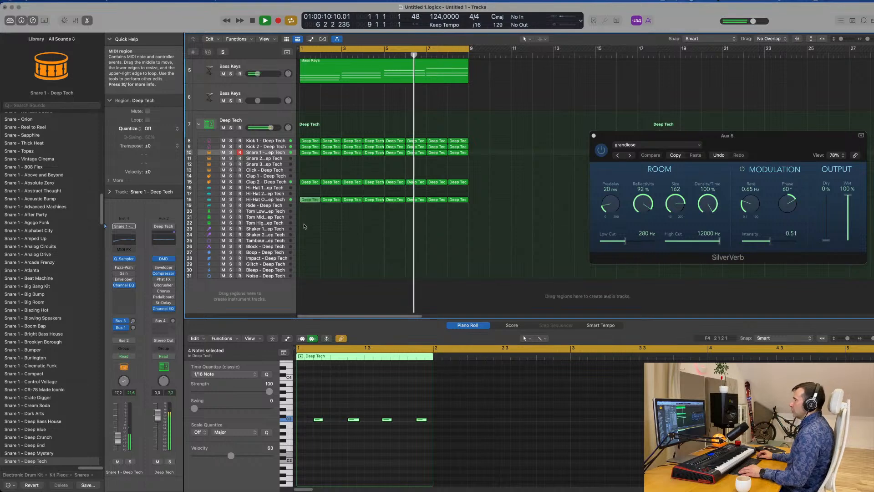
{"action": "left_click_drag", "start_coordinate": [308, 202], "coordinate": [306, 236]}
{"action": "key", "text": "space"}
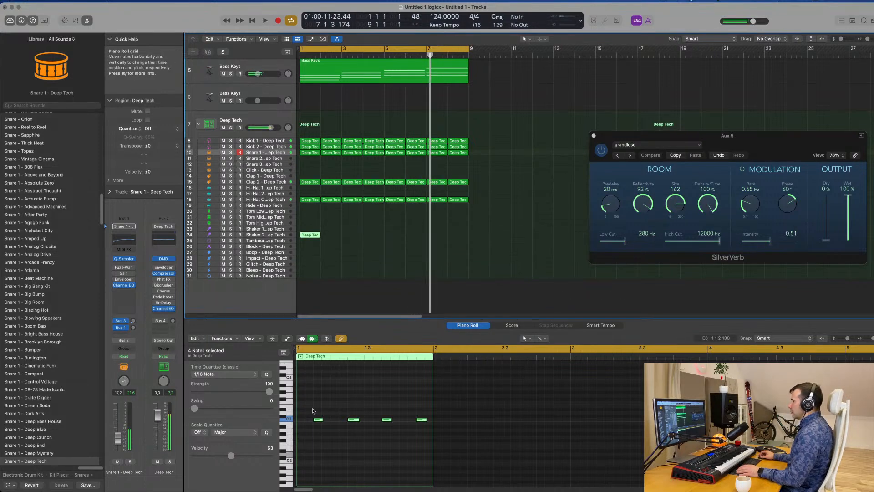
Duplicate the four shaker notes at shifted positions to fill bar 1 with continuous sixteenth notes on C3
{"action": "left_click_drag", "start_coordinate": [310, 407], "coordinate": [440, 461]}
{"action": "scroll", "coordinate": [321, 423], "scroll_direction": "up", "scroll_amount": 3}
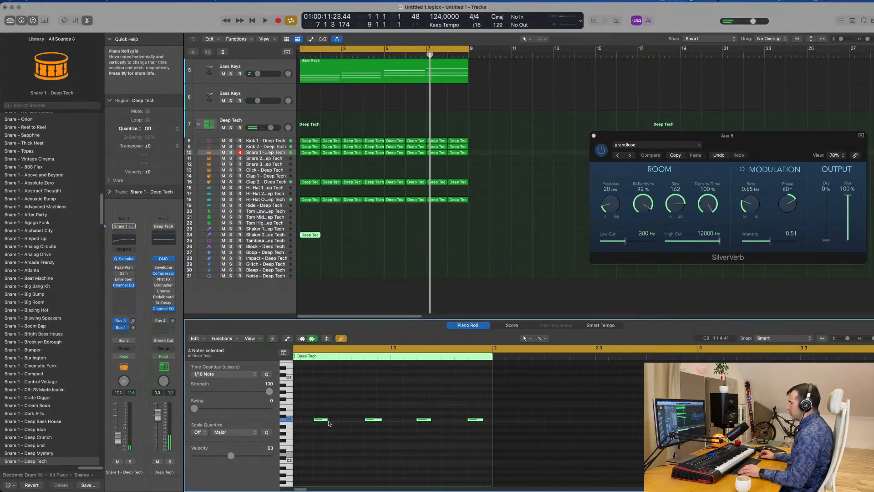
{"action": "mouse_move", "coordinate": [327, 419]}
{"action": "left_mouse_down"}
{"action": "mouse_move", "coordinate": [302, 419]}
{"action": "mouse_move", "coordinate": [342, 421]}
{"action": "left_mouse_up"}
{"action": "scroll", "coordinate": [326, 420], "scroll_direction": "left", "scroll_amount": 2}
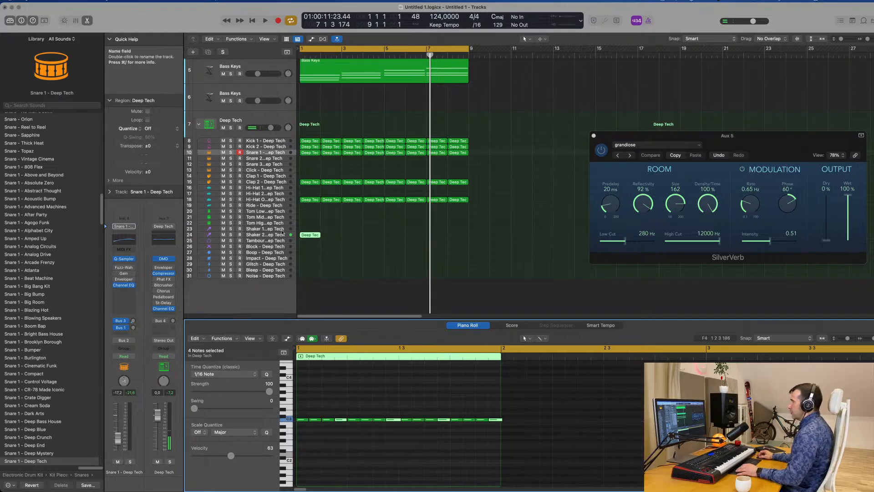
Select the Shaker 2 track, audition it in the loop, and repeat its one-bar region through bar 8
{"action": "left_click", "coordinate": [279, 235]}
{"action": "key", "text": "space"}
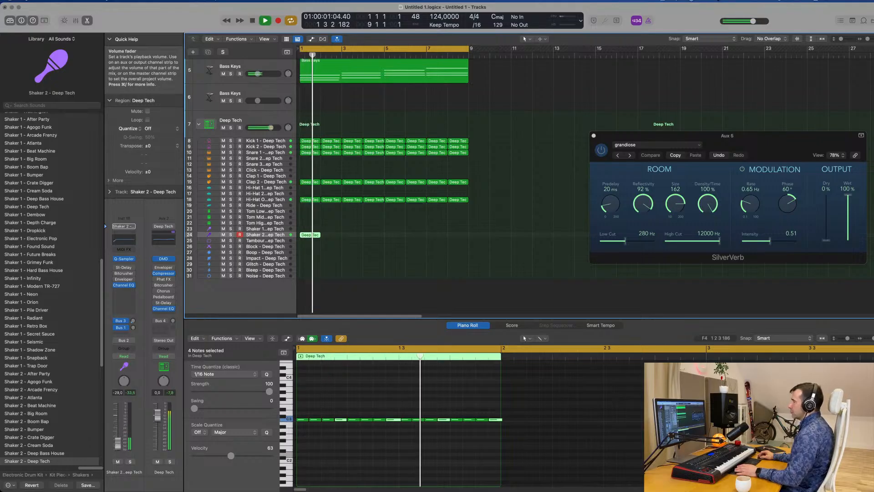
{"action": "left_click_drag", "start_coordinate": [367, 237], "coordinate": [304, 243]}
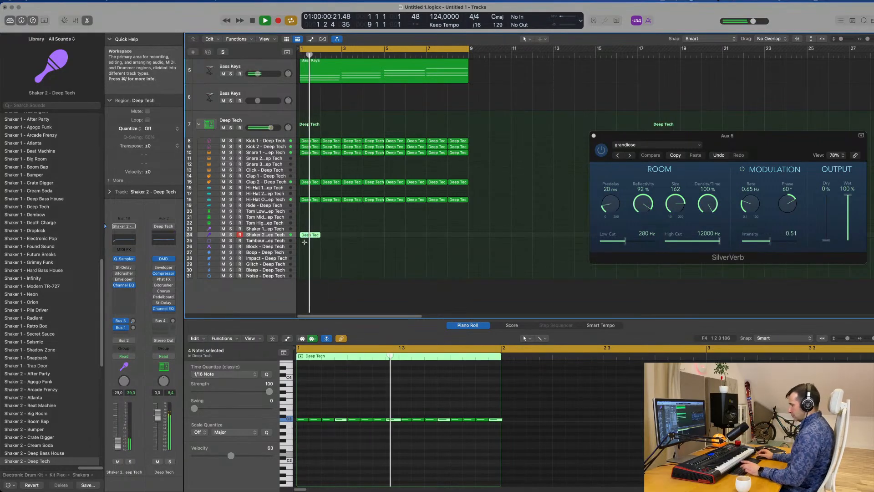
{"action": "key", "text": "super+r"}
{"action": "key", "text": "super+r"}
{"action": "key", "text": "super+r"}
{"action": "key", "text": "super+r"}
{"action": "key", "text": "super+r"}
{"action": "key", "text": "super+r"}
{"action": "key", "text": "super+r"}
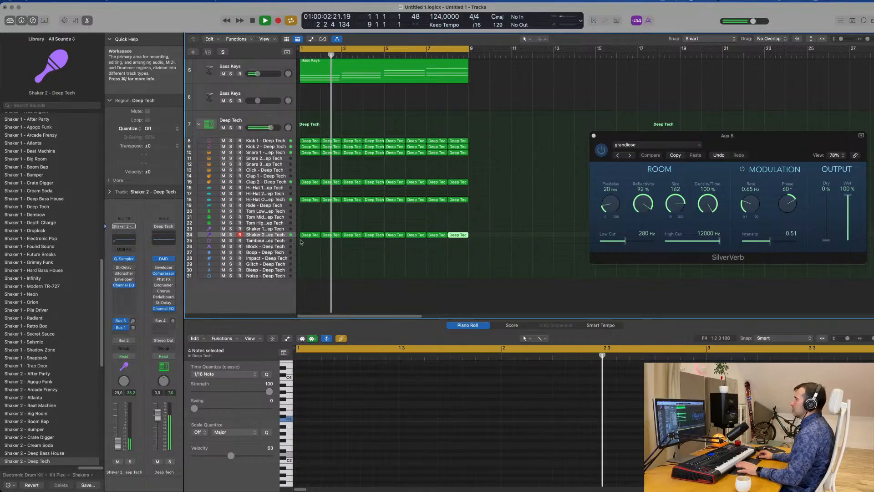
Enable Stereo Delay on Shaker 2, raise its left and right output mix to 100%, and move its window aside
{"action": "left_click", "coordinate": [125, 269]}
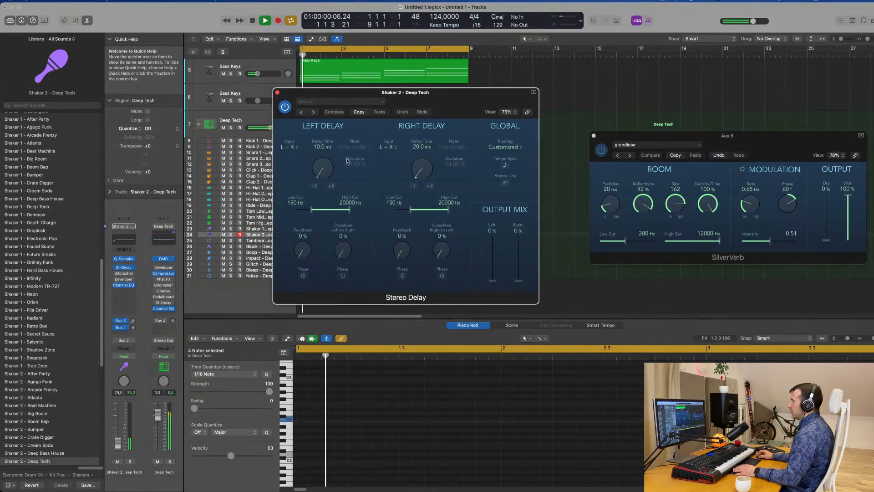
{"action": "left_click_drag", "start_coordinate": [492, 281], "coordinate": [520, 219]}
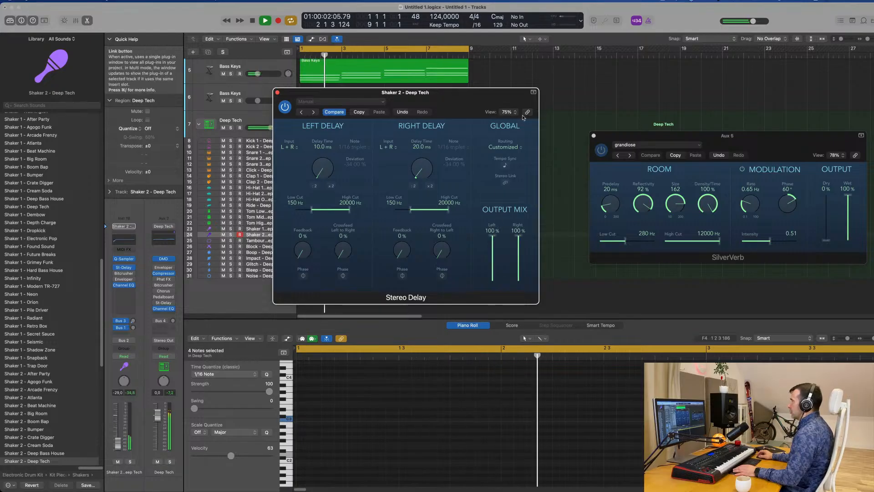
{"action": "left_click_drag", "start_coordinate": [430, 92], "coordinate": [522, 117]}
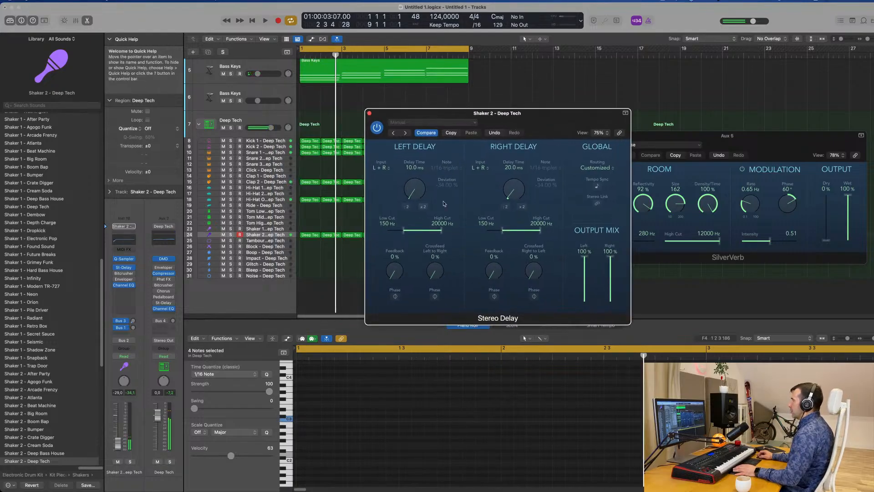
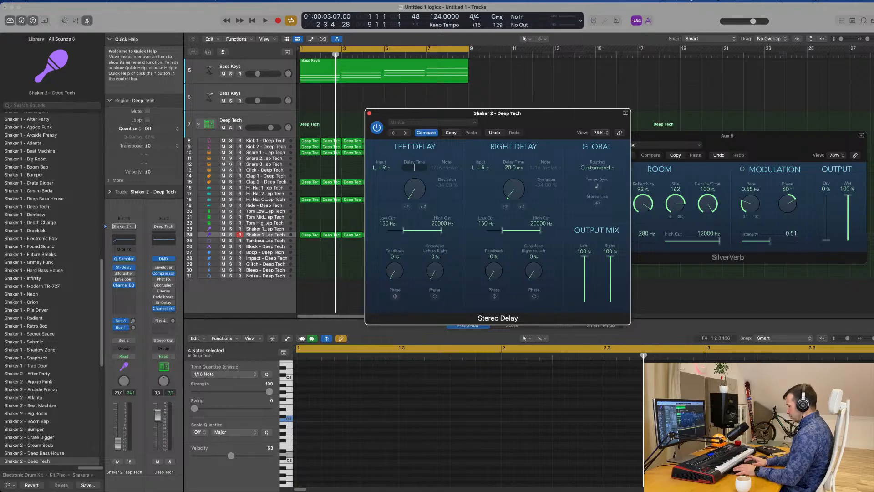
Set Shaker 2's Stereo Delay times to 5 ms left and 10 ms right, compare it bypassed during playback, and close its window
{"action": "key", "text": "Return"}
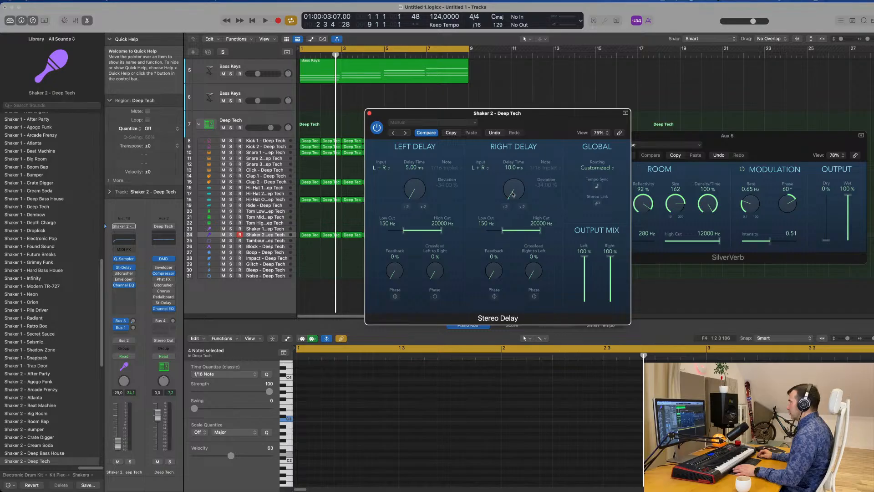
{"action": "key", "text": "space"}
{"action": "left_click_drag", "start_coordinate": [537, 107], "coordinate": [659, 80]}
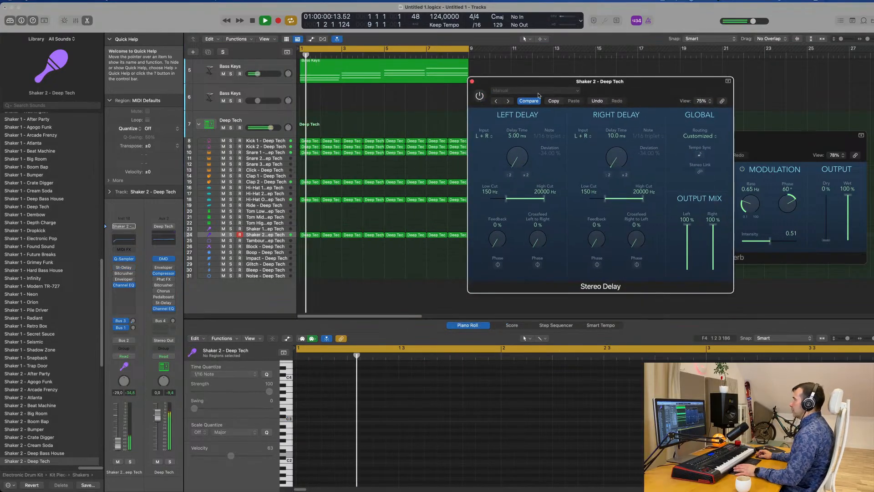
{"action": "left_click_drag", "start_coordinate": [574, 96], "coordinate": [444, 198]}
{"action": "left_click", "coordinate": [350, 197]}
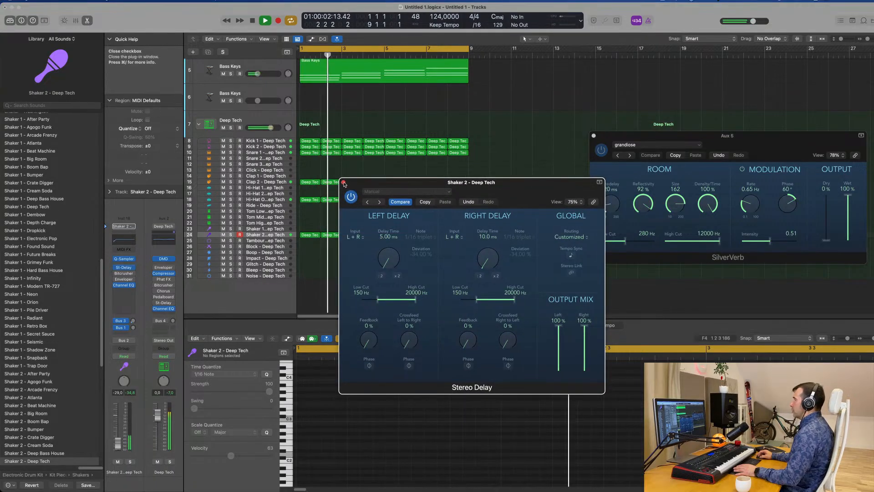
{"action": "left_click", "coordinate": [343, 182]}
Replay the loop and lower the Shaker 2 track volume to -33 dB
{"action": "key", "text": "space"}
{"action": "key", "text": "space"}
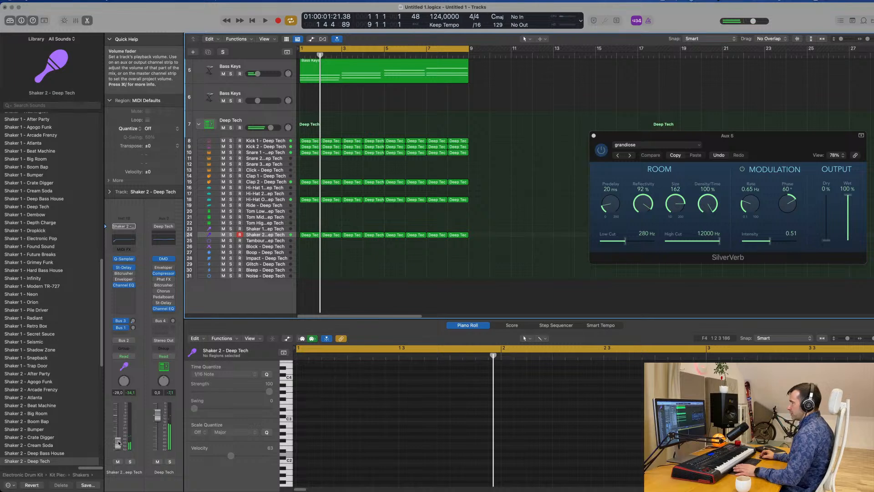
{"action": "key", "text": "space"}
{"action": "left_click_drag", "start_coordinate": [119, 443], "coordinate": [120, 445]}
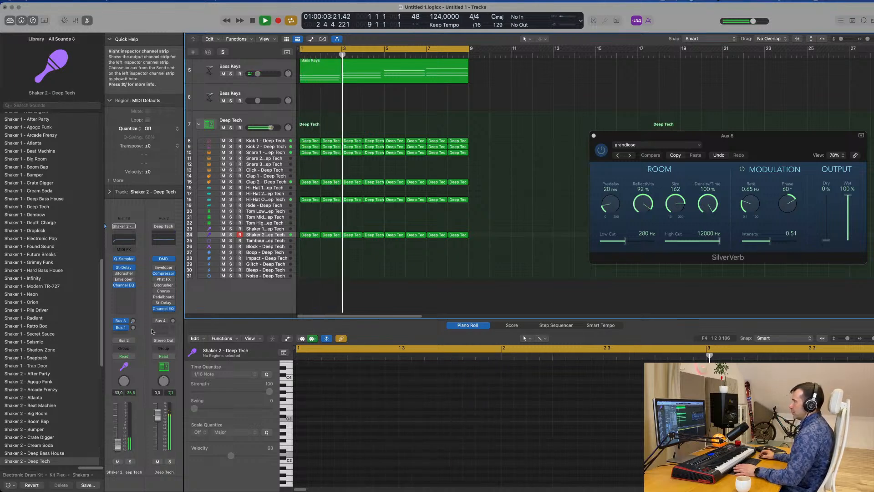
{"action": "key", "text": "space"}
{"action": "key", "text": "space"}
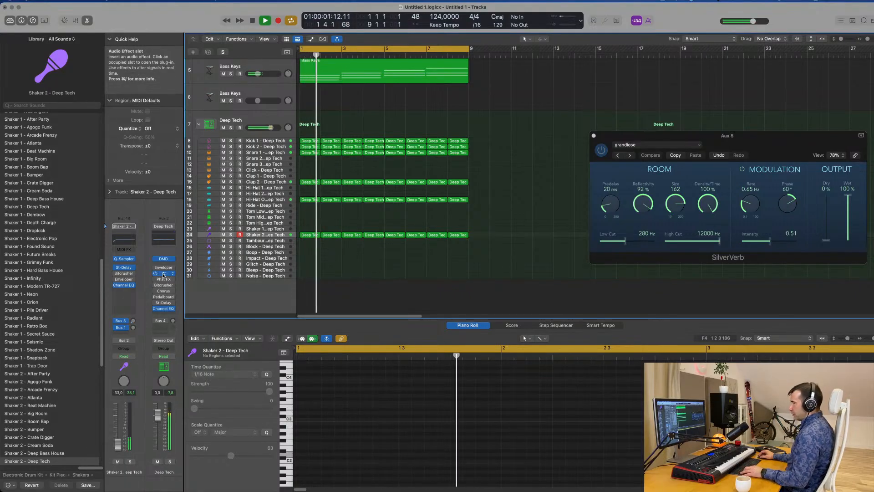
Copy the Deep Tech Compressor onto Shaker 2 and set its side chain to Kick 1 - Deep Tech (Inst 2)
{"action": "left_click_drag", "start_coordinate": [163, 275], "coordinate": [122, 299]}
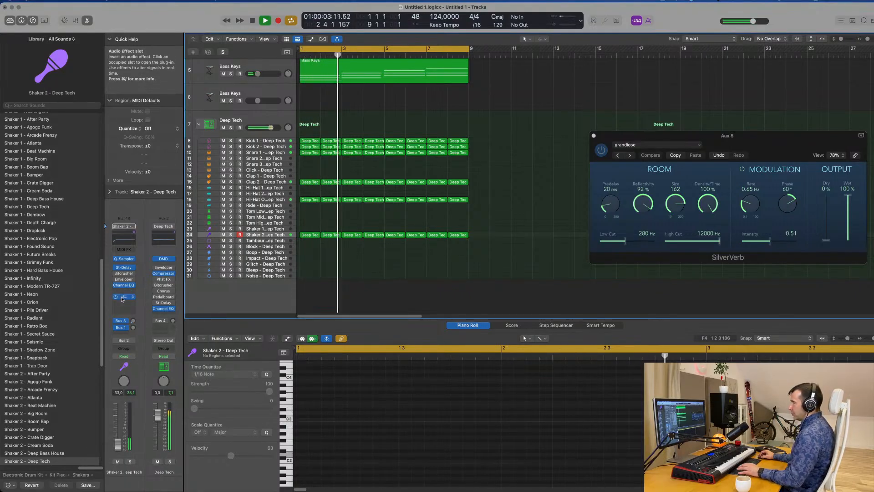
{"action": "left_click", "coordinate": [123, 297]}
{"action": "key", "text": "space"}
{"action": "left_click", "coordinate": [590, 102]}
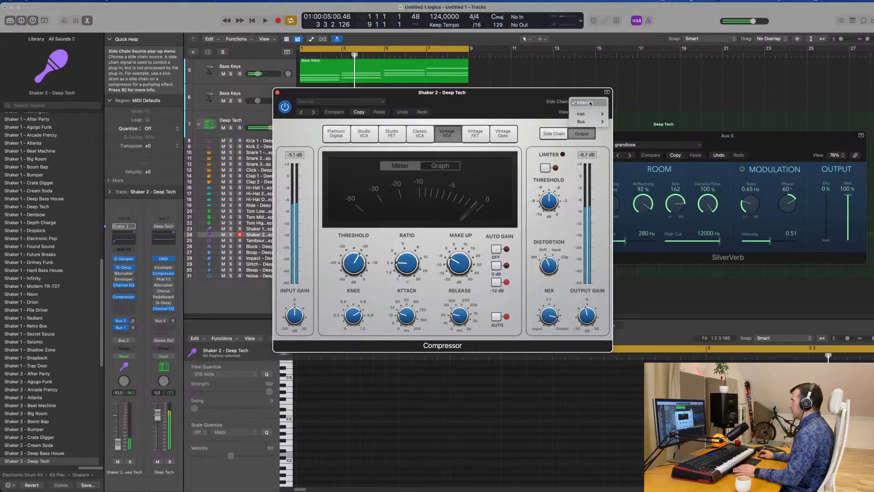
{"action": "mouse_move", "coordinate": [594, 120]}
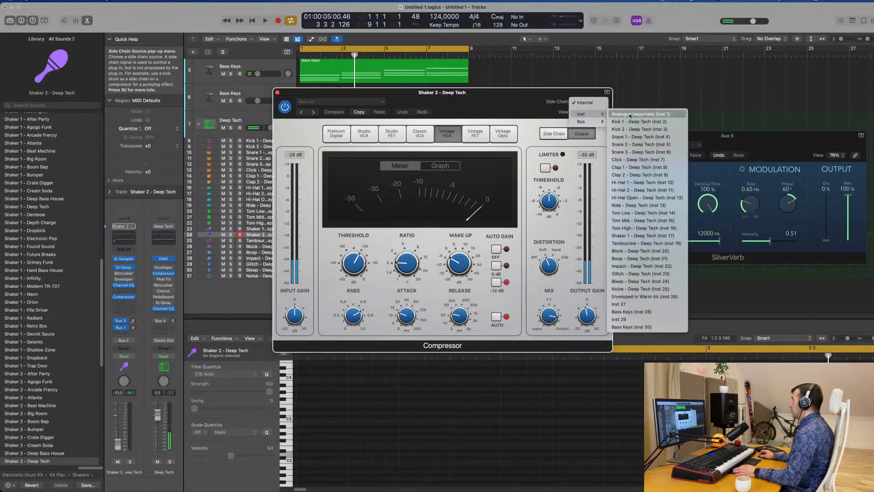
{"action": "left_click", "coordinate": [630, 122]}
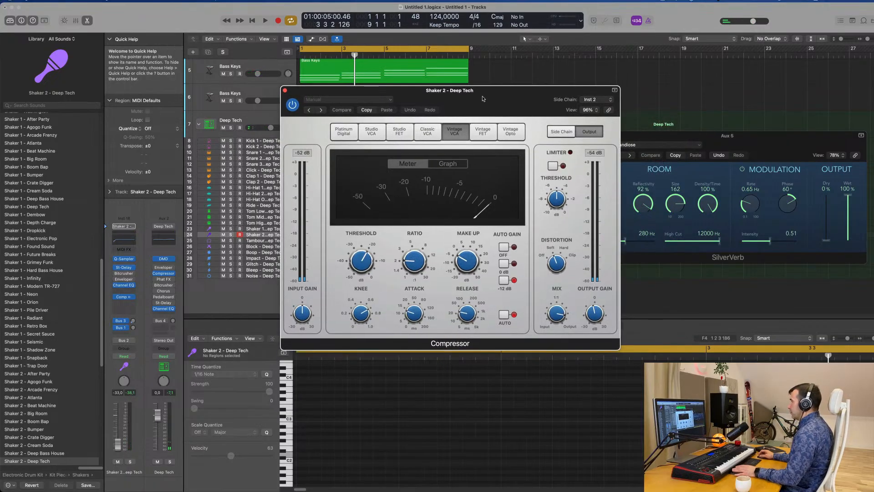
Lower the Shaker 2 compressor's threshold during playback and reduce the track volume to -42 dB
{"action": "key", "text": "space"}
{"action": "left_click_drag", "start_coordinate": [359, 263], "coordinate": [360, 292]}
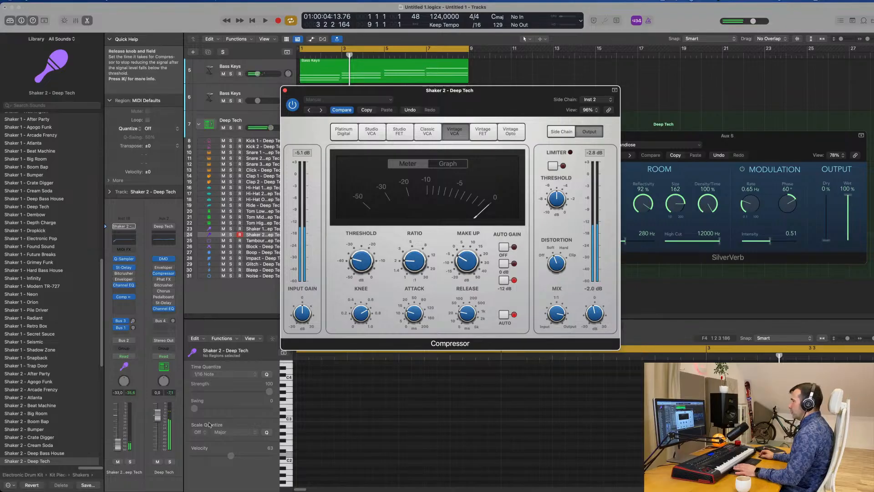
{"action": "key", "text": "space"}
{"action": "key", "text": "space"}
{"action": "key", "text": "space"}
{"action": "left_click_drag", "start_coordinate": [118, 445], "coordinate": [117, 447]}
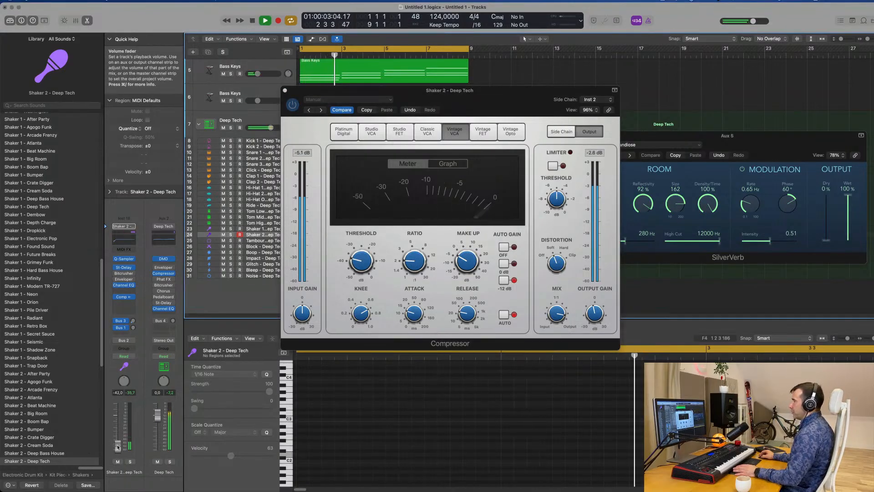
Raise the low-cut band of Shaker 2's Channel EQ to 4080 Hz at 36 dB/Oct and close the EQ
{"action": "left_click", "coordinate": [127, 240]}
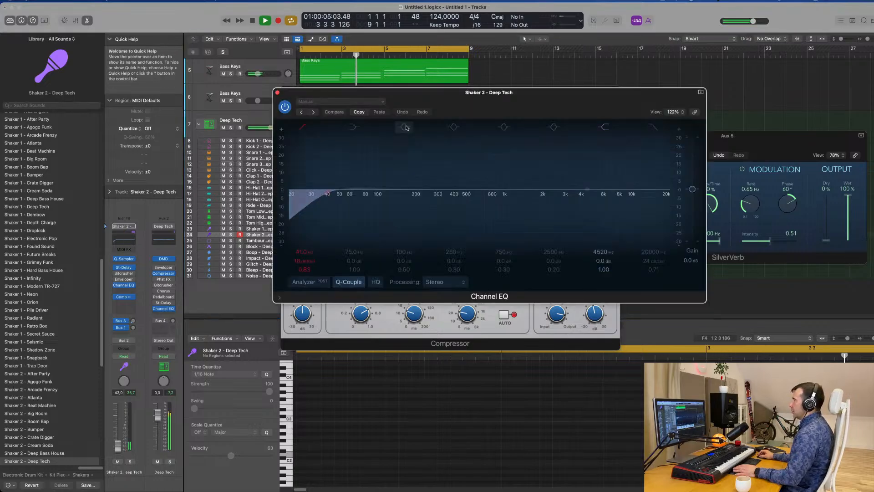
{"action": "left_click_drag", "start_coordinate": [310, 192], "coordinate": [579, 187]}
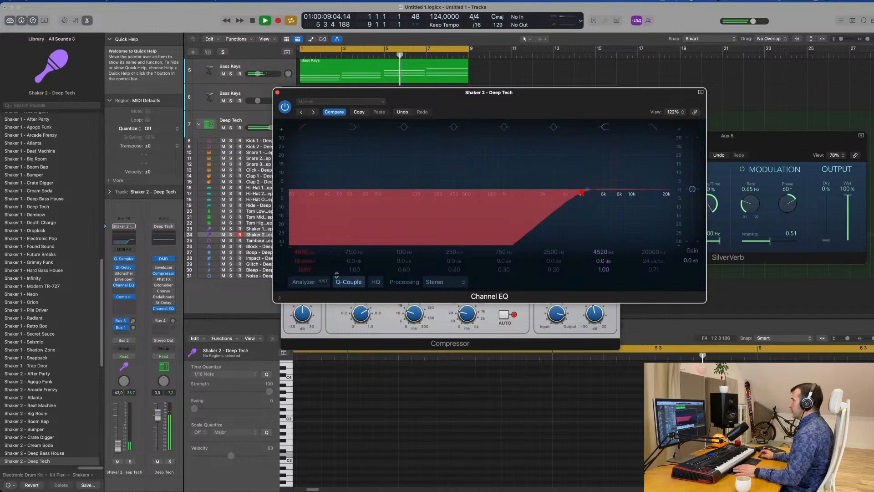
{"action": "left_click", "coordinate": [277, 93]}
Set the Shaker 2 volume to -41 dB and close its compressor
{"action": "left_click_drag", "start_coordinate": [118, 447], "coordinate": [118, 446]}
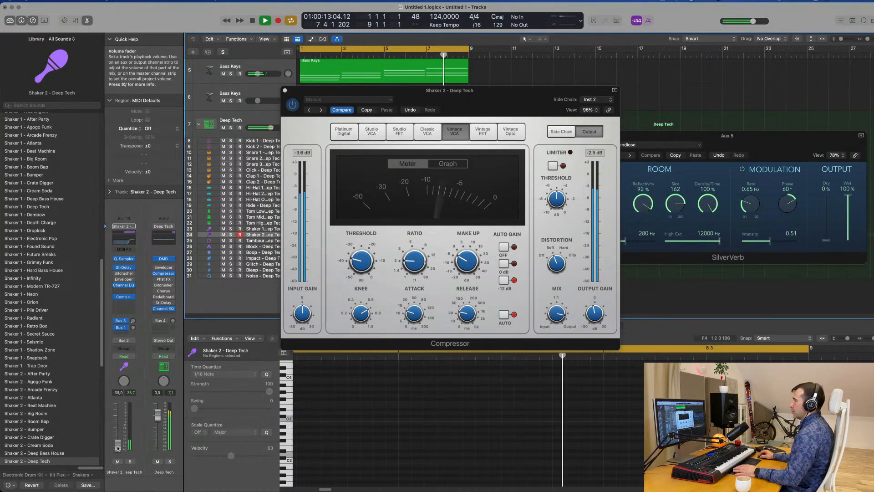
{"action": "left_click_drag", "start_coordinate": [291, 90], "coordinate": [267, 117]}
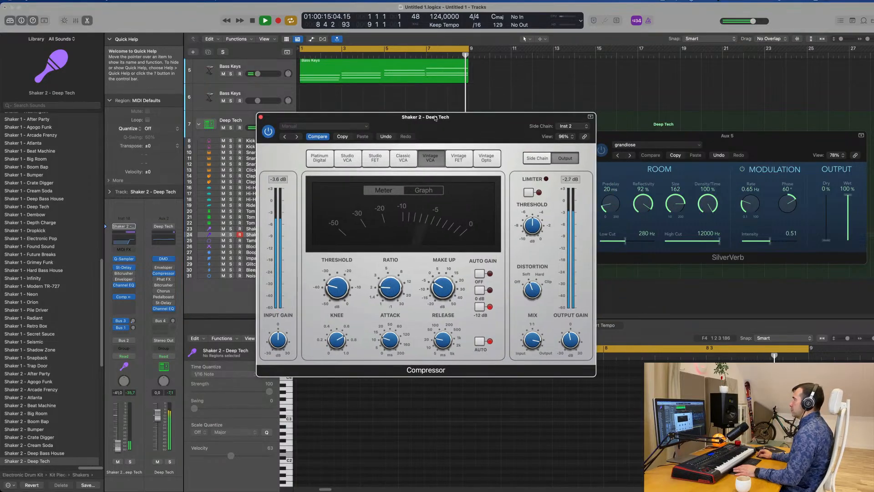
{"action": "left_click", "coordinate": [261, 118]}
Load Alchemy's Water Keys preset on the empty Bass Keys track 6 and raise the track volume to about -1.7 dB
{"action": "scroll", "coordinate": [514, 132], "scroll_direction": "up", "scroll_amount": 5}
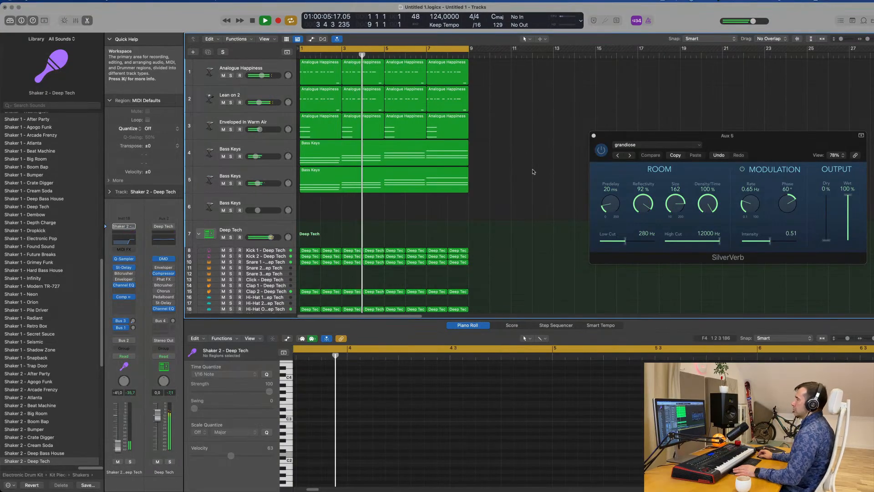
{"action": "left_click", "coordinate": [270, 202]}
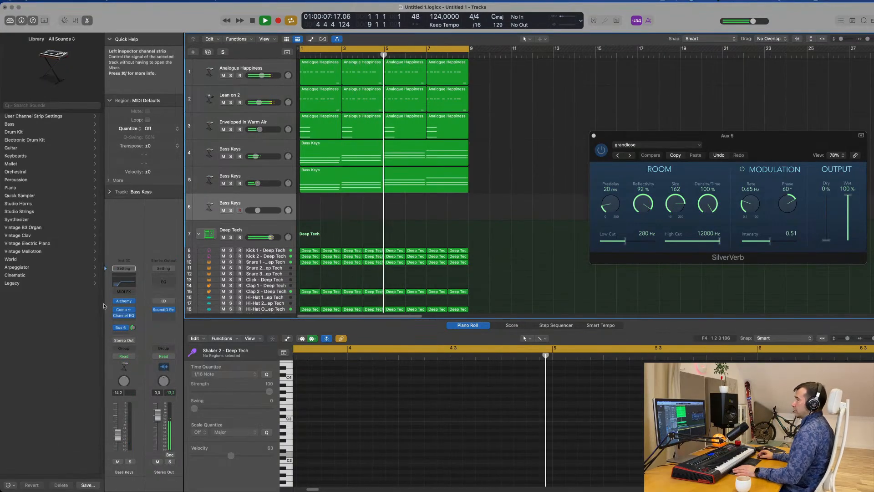
{"action": "left_click", "coordinate": [124, 302]}
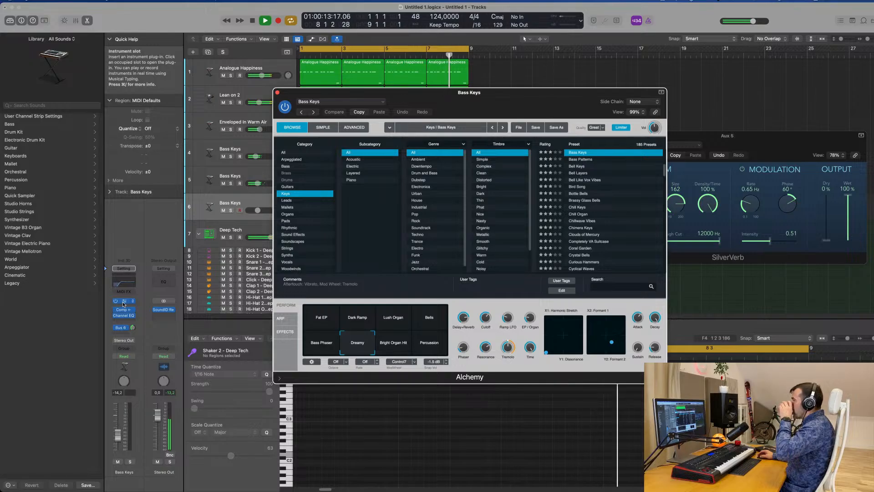
{"action": "scroll", "coordinate": [606, 205], "scroll_direction": "down", "scroll_amount": 20}
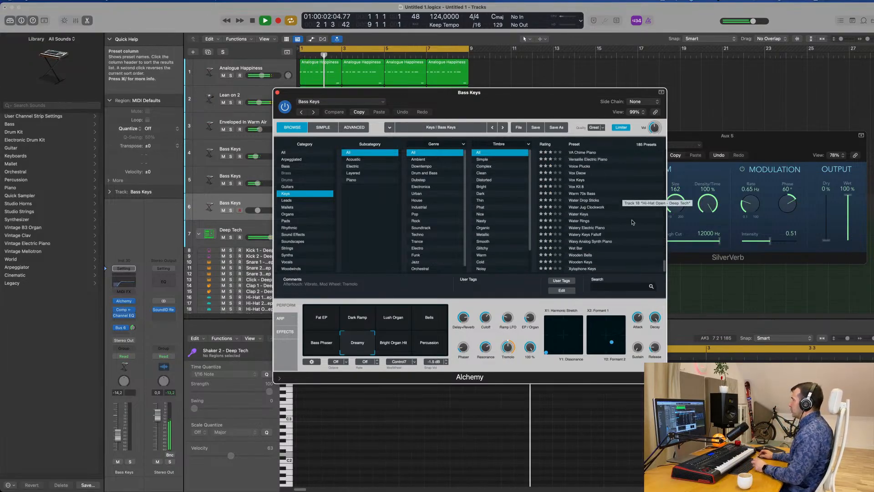
{"action": "left_click", "coordinate": [579, 215]}
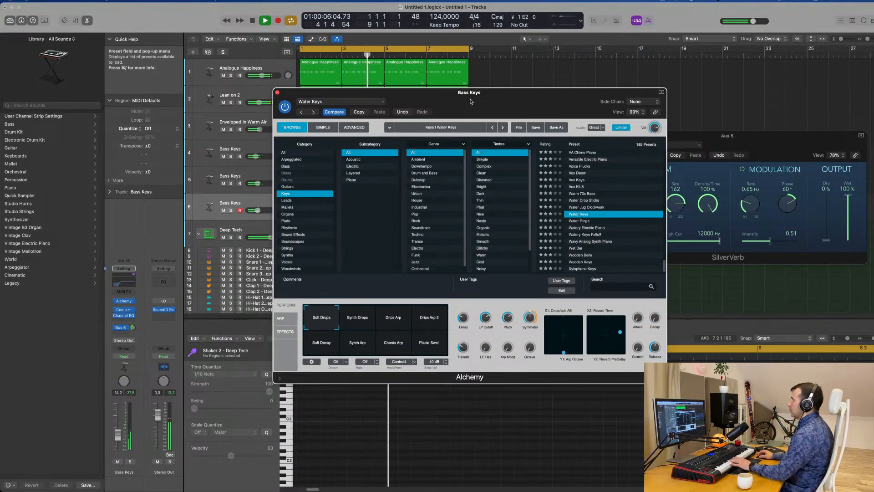
{"action": "left_click_drag", "start_coordinate": [471, 101], "coordinate": [576, 109]}
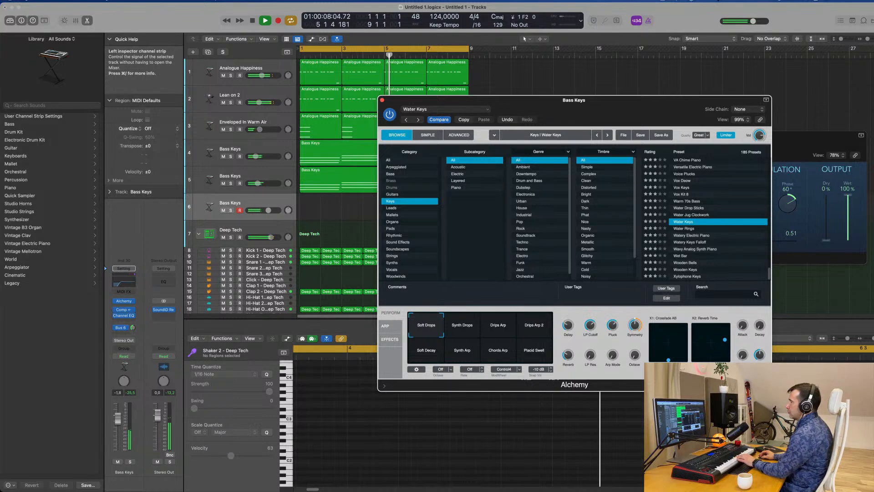
{"action": "left_click_drag", "start_coordinate": [118, 435], "coordinate": [117, 418]}
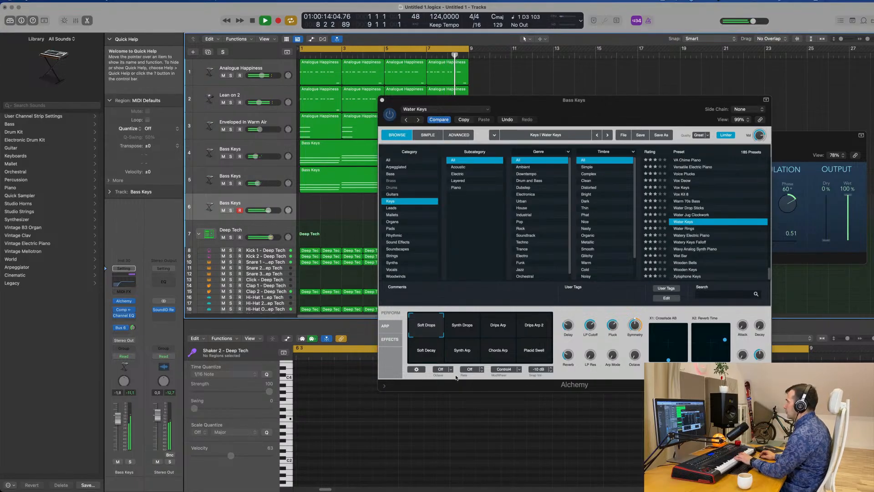
Audition the Synth Drops, Drips Arp 2 and Drips Arp snapshots, lower the track volume to -4.4 dB, and adjust its Bus 6 send
{"action": "left_click", "coordinate": [468, 330]}
{"action": "left_click", "coordinate": [529, 330]}
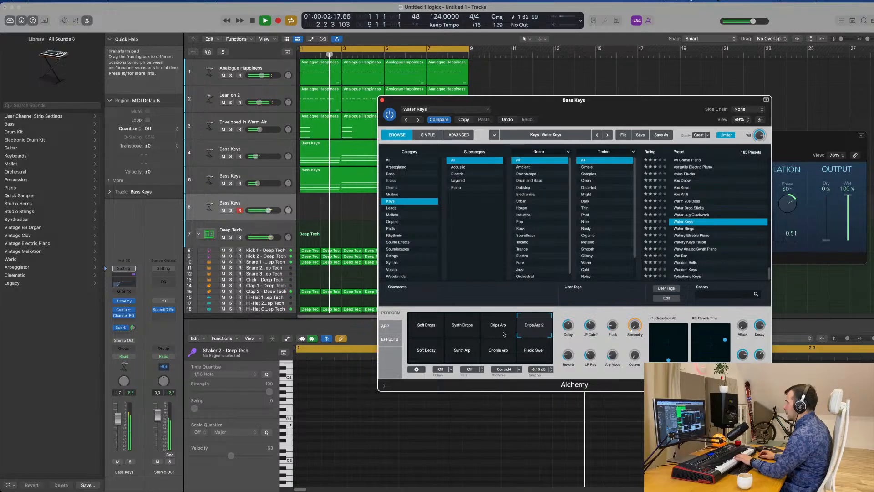
{"action": "left_click", "coordinate": [501, 333]}
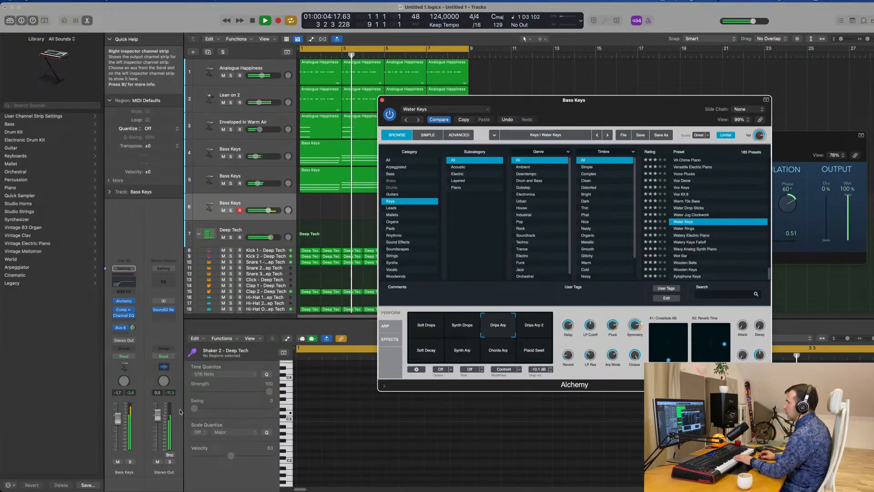
{"action": "left_click_drag", "start_coordinate": [118, 418], "coordinate": [118, 427]}
{"action": "left_click", "coordinate": [117, 431]}
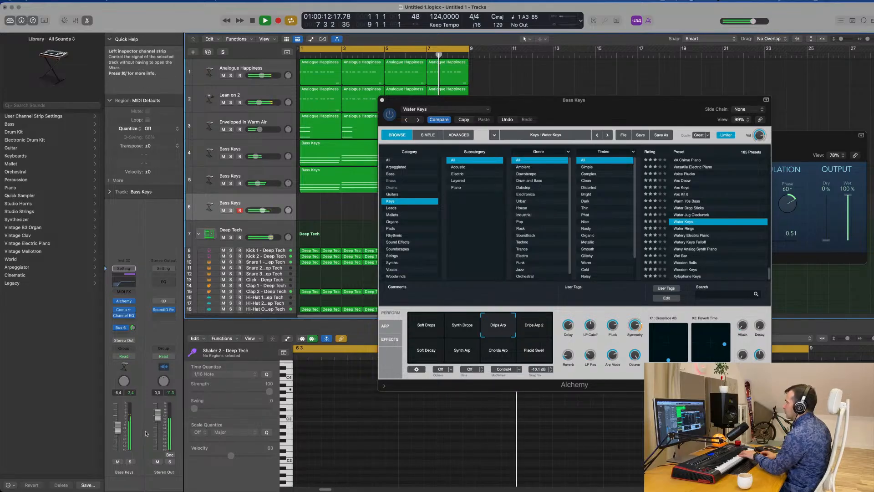
{"action": "left_click_drag", "start_coordinate": [133, 328], "coordinate": [135, 336]}
Audition the Drips Arp 2, Soft Decay, Synth Arp and Chords Arp snapshots, setting the track volume to -2.5 dB
{"action": "left_click", "coordinate": [534, 327]}
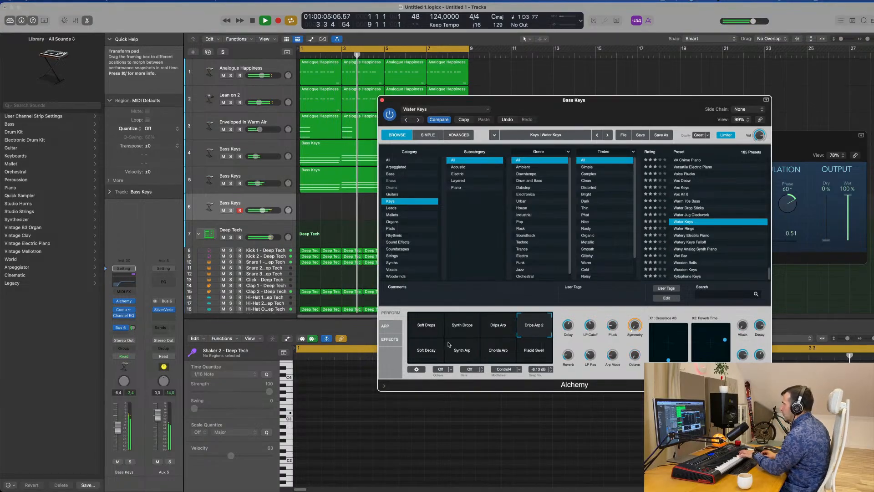
{"action": "left_click", "coordinate": [430, 352]}
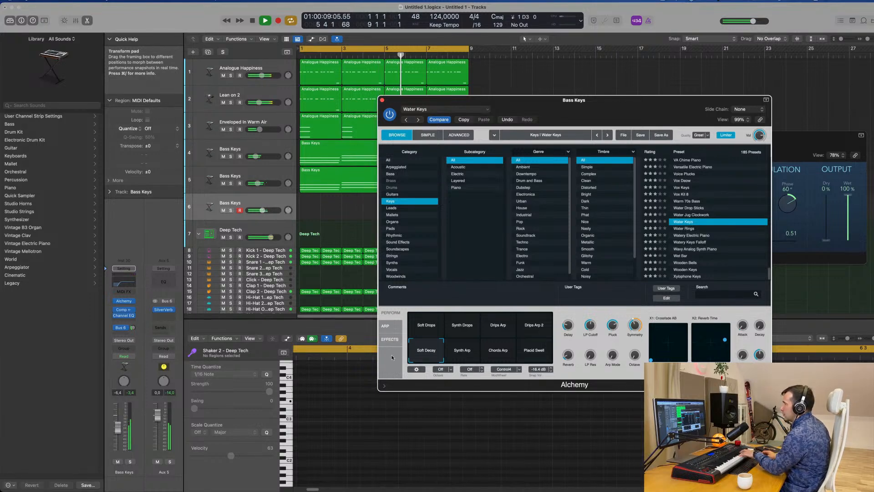
{"action": "left_click", "coordinate": [120, 419]}
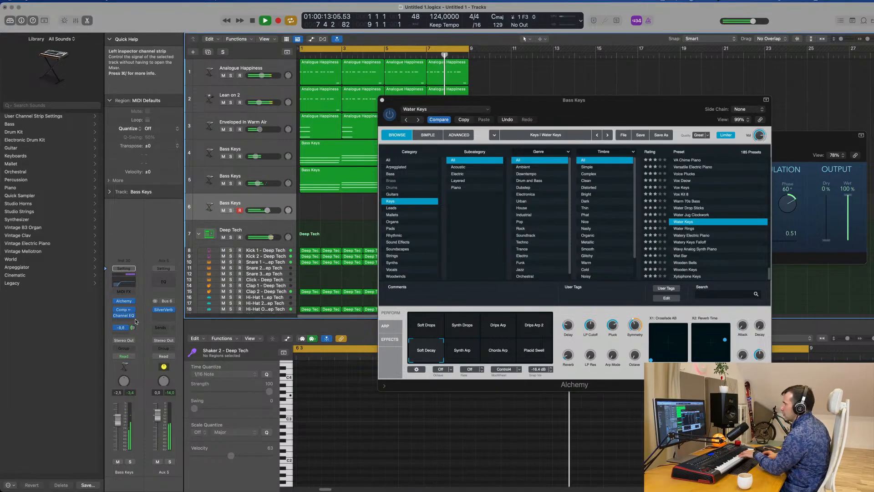
{"action": "left_click", "coordinate": [474, 355]}
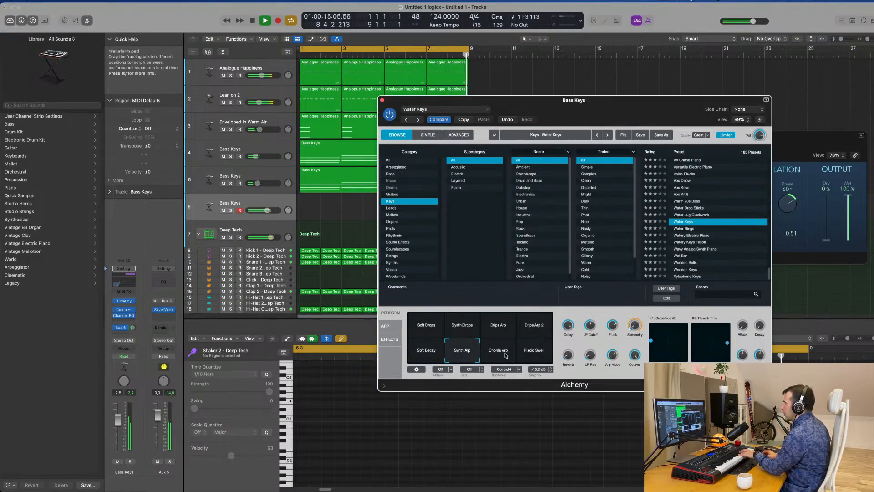
{"action": "left_click", "coordinate": [505, 354]}
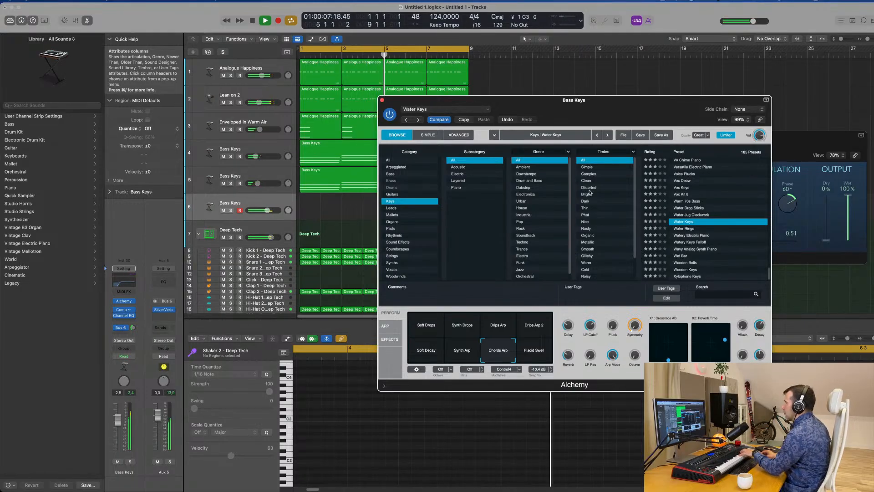
Copy the eight-bar Bass Keys chord region from track 5 to track 6 at bar 1, moving the Alchemy window aside
{"action": "left_click_drag", "start_coordinate": [592, 100], "coordinate": [703, 86]}
{"action": "left_click", "coordinate": [361, 180]}
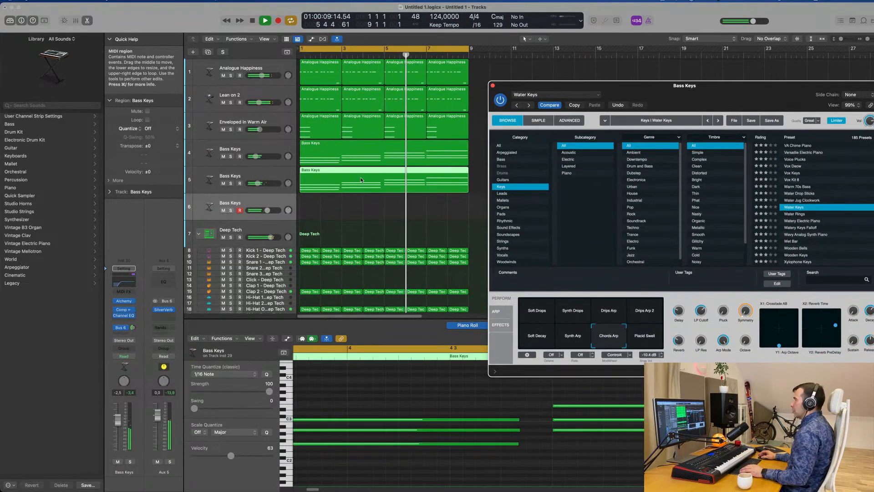
{"action": "left_click_drag", "start_coordinate": [361, 179], "coordinate": [361, 207]}
{"action": "left_click_drag", "start_coordinate": [732, 89], "coordinate": [672, 76]}
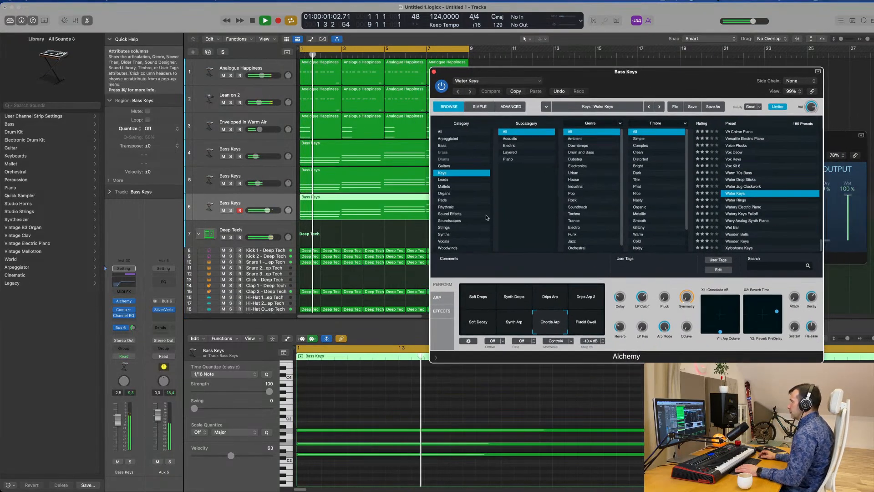
Lower the track 6 volume to -6 dB, switch Water Keys to the Drips Arp snapshot, and stop playback
{"action": "left_click_drag", "start_coordinate": [119, 423], "coordinate": [116, 428]}
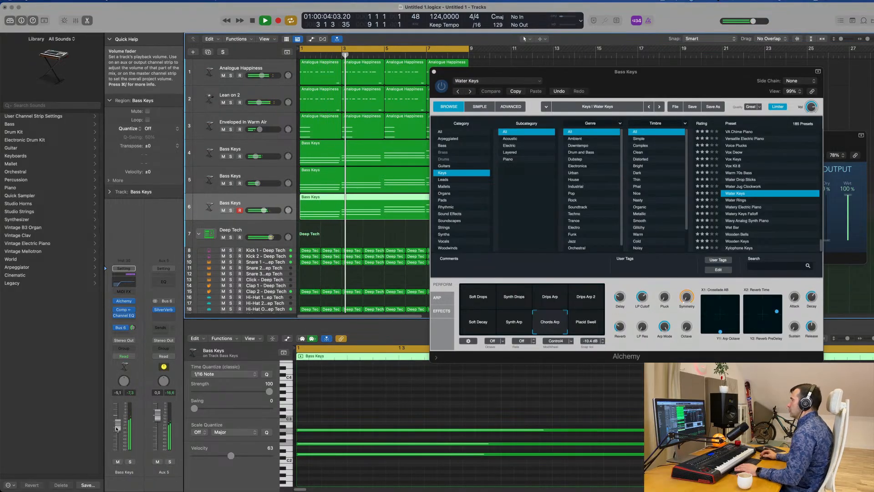
{"action": "left_click", "coordinate": [551, 297]}
{"action": "key", "text": "space"}
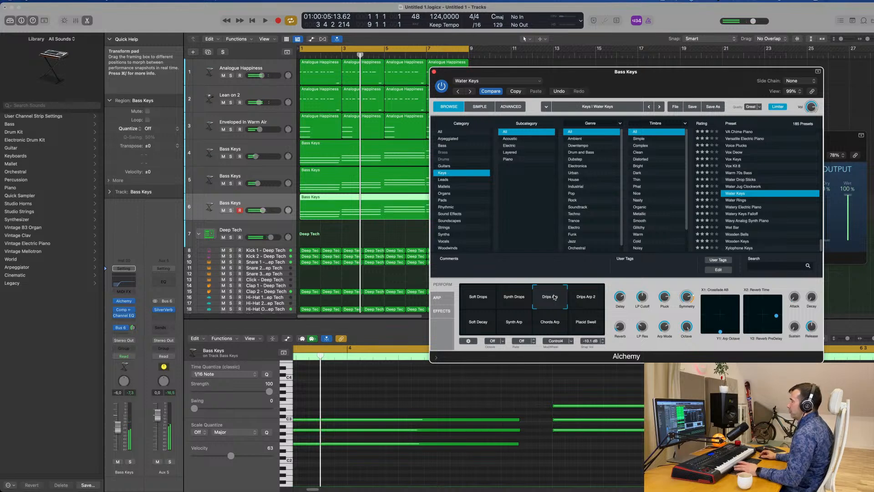
Adjust the track 6 volume during playback and transpose all notes of its Bass Keys region up one octave
{"action": "key", "text": "space"}
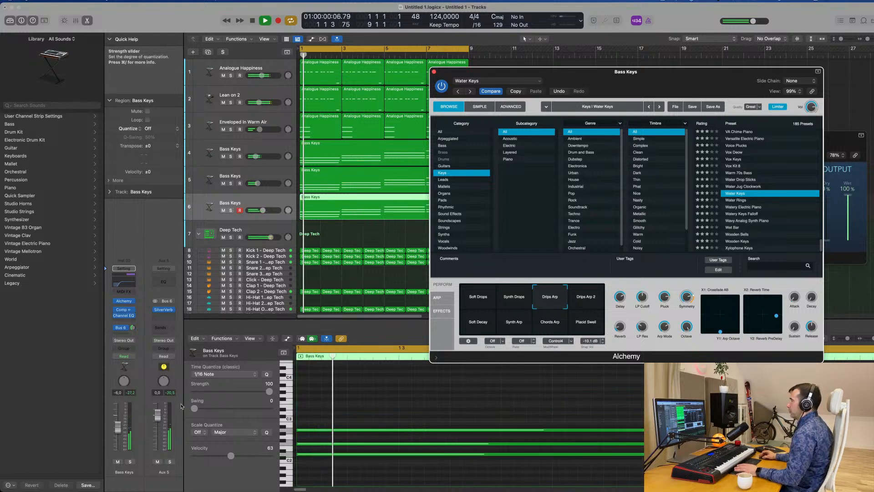
{"action": "left_click", "coordinate": [119, 434]}
{"action": "left_click", "coordinate": [404, 408]}
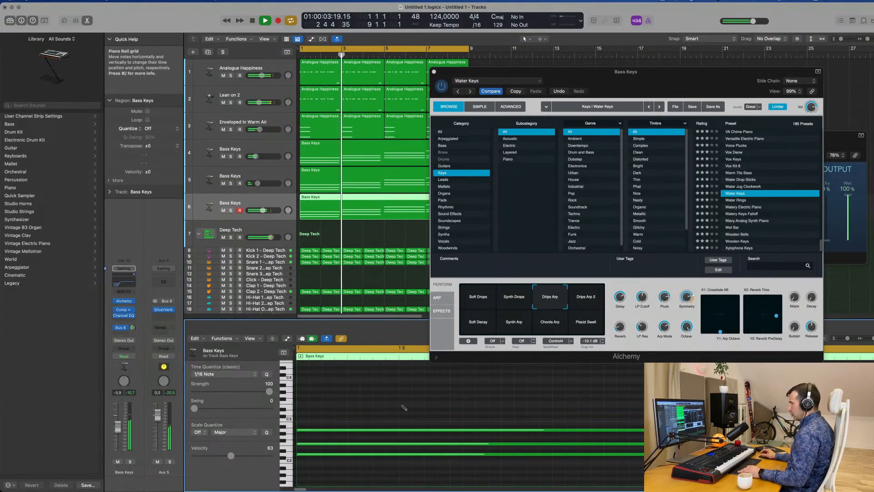
{"action": "key", "text": "super+a"}
{"action": "key", "text": "shift+alt+Up"}
{"action": "key", "text": "Return"}
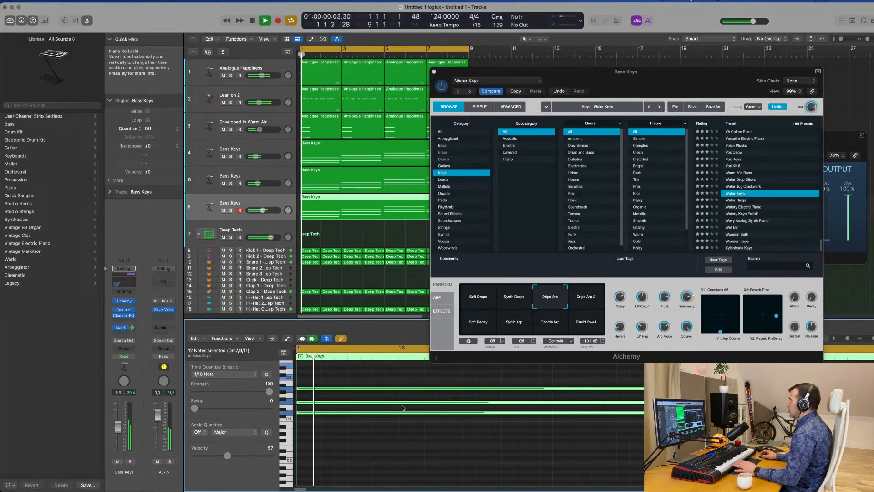
Switch Water Keys to the Drips Arp 2 snapshot and lower the track 6 volume to -11.4 dB
{"action": "left_click_drag", "start_coordinate": [659, 78], "coordinate": [599, 87]}
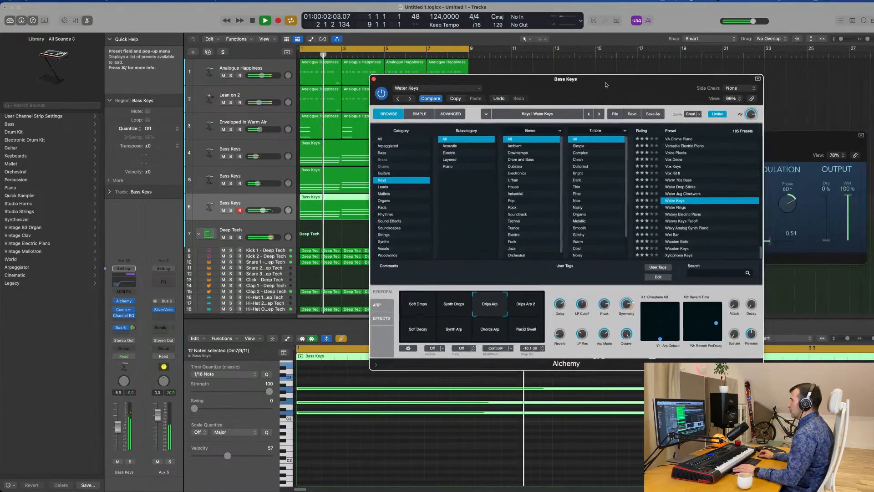
{"action": "key", "text": "space"}
{"action": "left_click", "coordinate": [526, 305]}
{"action": "key", "text": "space"}
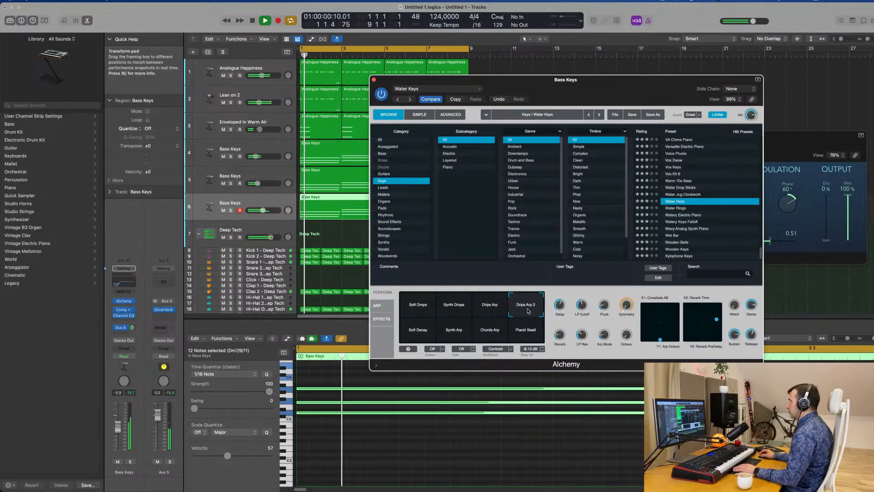
{"action": "left_click_drag", "start_coordinate": [591, 98], "coordinate": [533, 188]}
{"action": "left_click", "coordinate": [316, 170]}
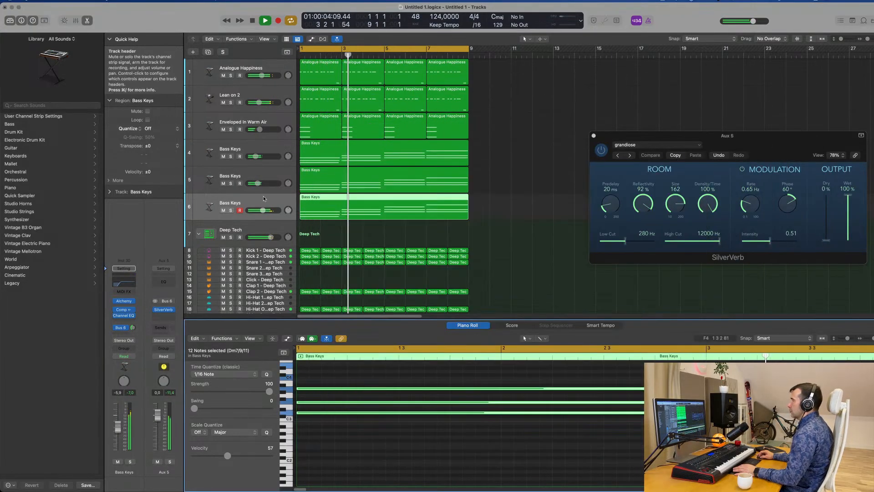
{"action": "left_click_drag", "start_coordinate": [118, 427], "coordinate": [117, 431]}
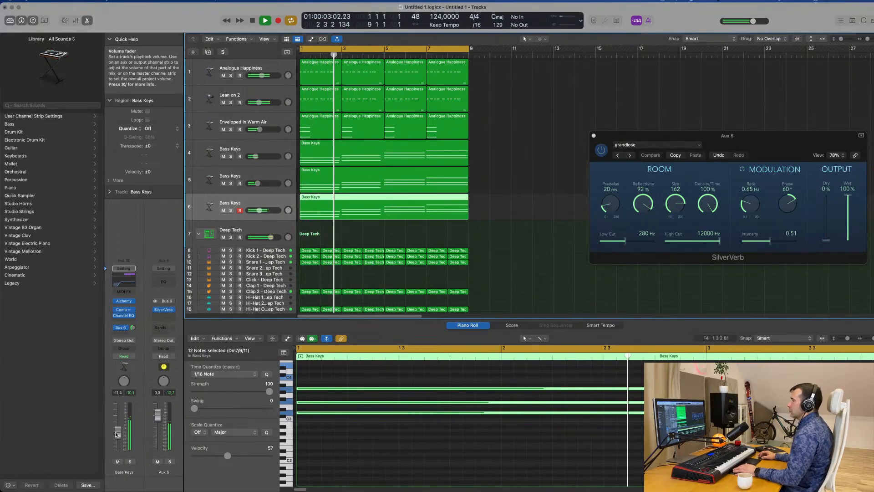
Audition the Soft Decay, Synth Arp, Placid Swell and Chords Arp snapshots of Water Keys on track 6, moving the Alchemy window aside
{"action": "left_click", "coordinate": [440, 461], "text": "ctrl+alt"}
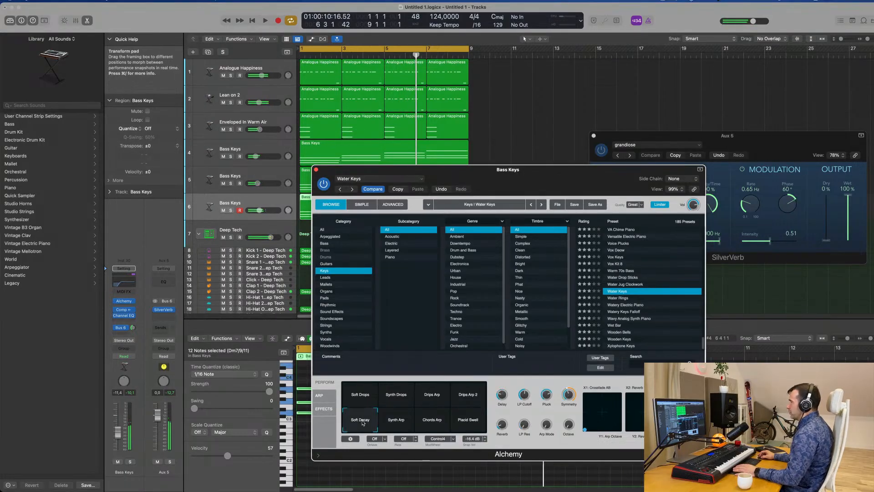
{"action": "left_click", "coordinate": [398, 421]}
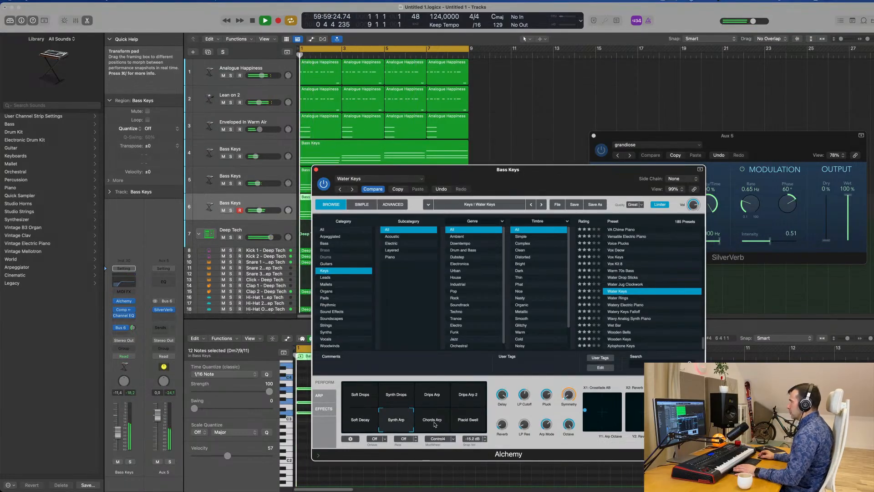
{"action": "left_click", "coordinate": [435, 421]}
{"action": "left_click", "coordinate": [470, 421]}
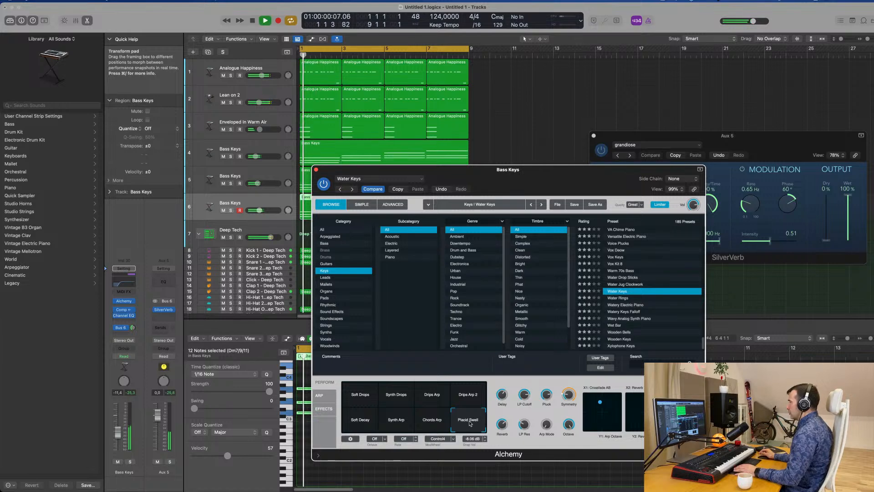
{"action": "left_click", "coordinate": [442, 423]}
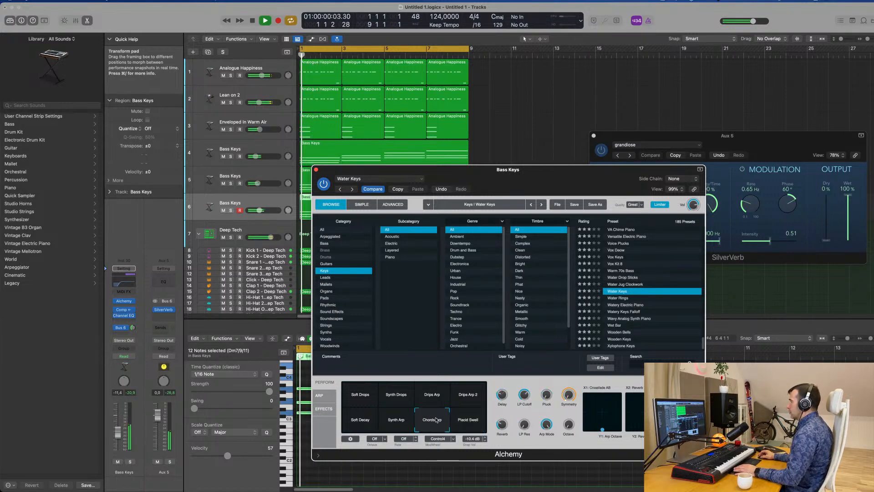
{"action": "left_click_drag", "start_coordinate": [508, 170], "coordinate": [642, 124]}
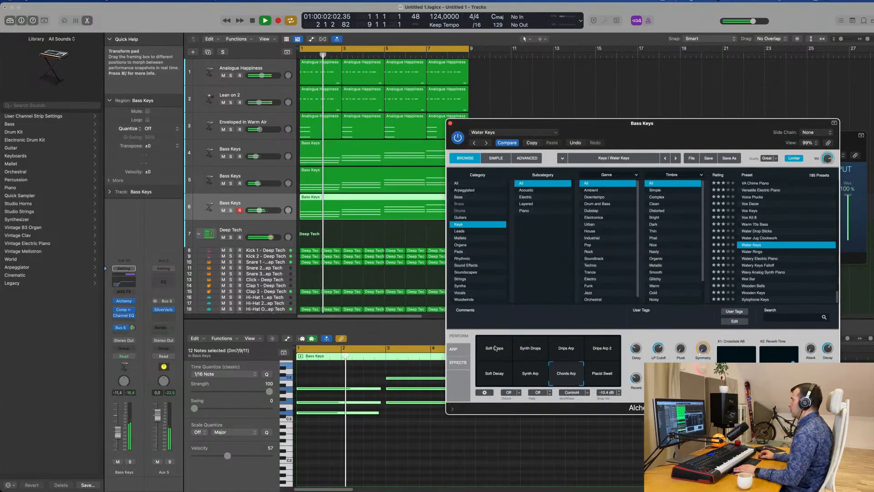
Audition the Synth Drops snapshot against the loop and switch Water Keys back to Drips Arp 2
{"action": "left_click", "coordinate": [536, 351]}
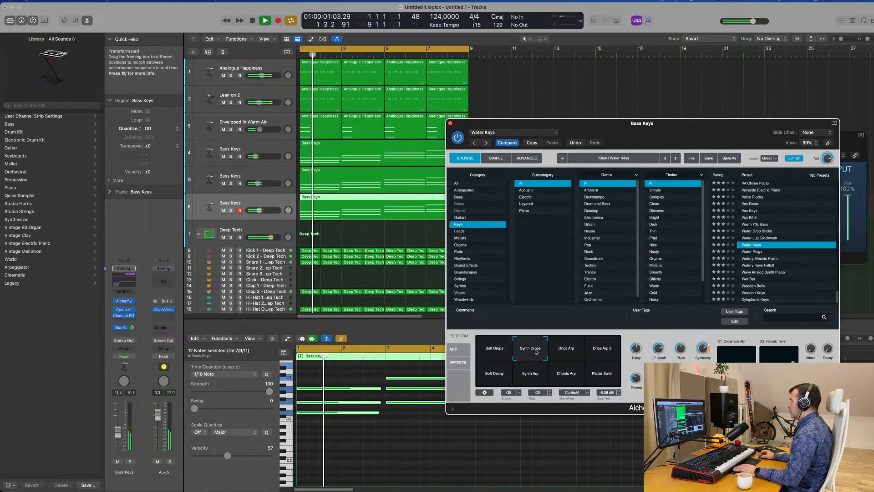
{"action": "key", "text": "space"}
{"action": "key", "text": "space"}
{"action": "left_click", "coordinate": [599, 350]}
Listen to the eight-bar loop with the Drips Arp 2 arpeggio, restarting playback from bar 1
{"action": "key", "text": "space"}
{"action": "key", "text": "space"}
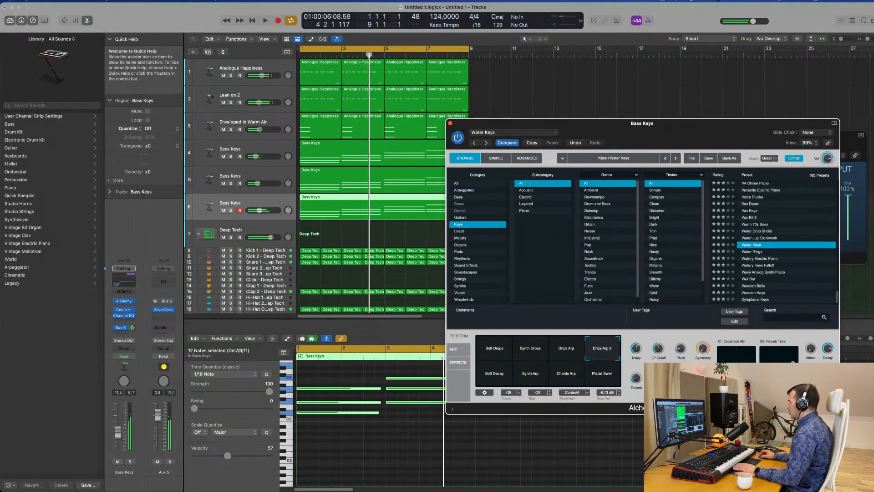
{"action": "key", "text": "space"}
{"action": "key", "text": "space"}
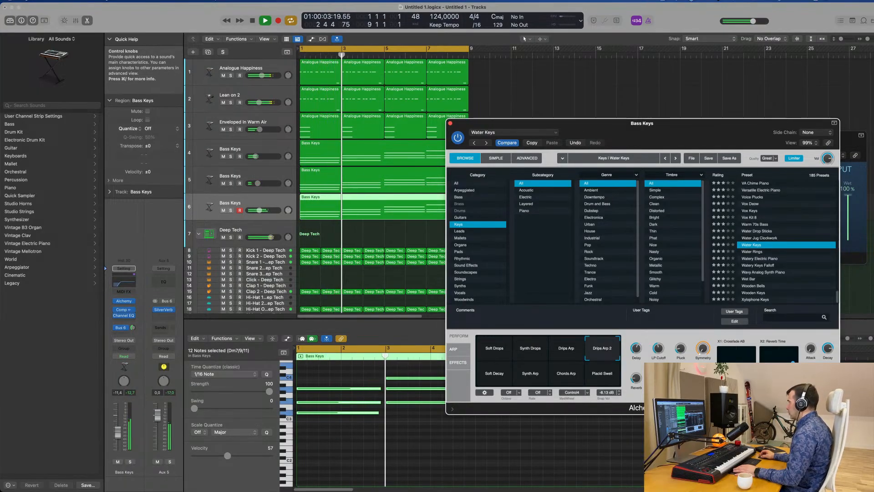
{"action": "key", "text": "space"}
{"action": "key", "text": "space"}
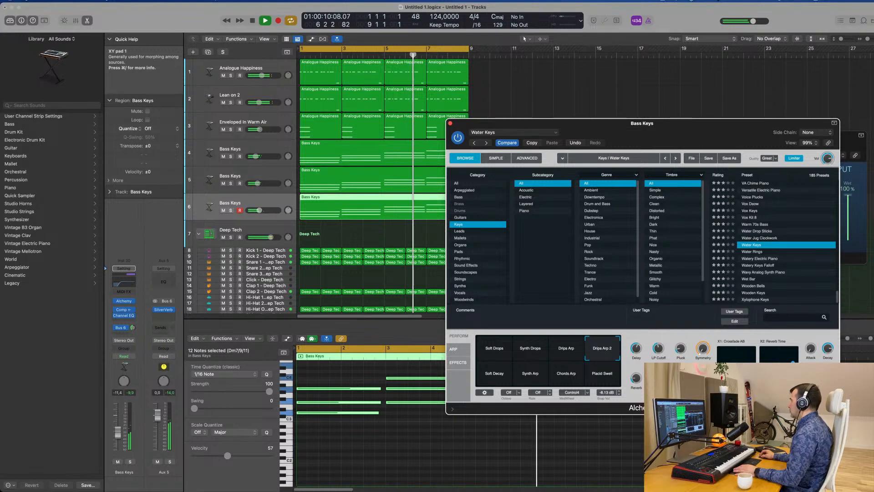
{"action": "key", "text": "space"}
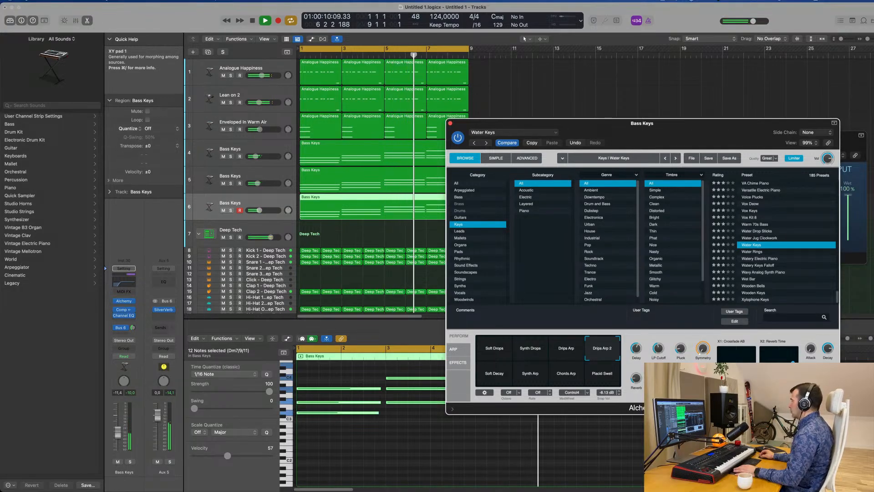
{"action": "key", "text": "Return"}
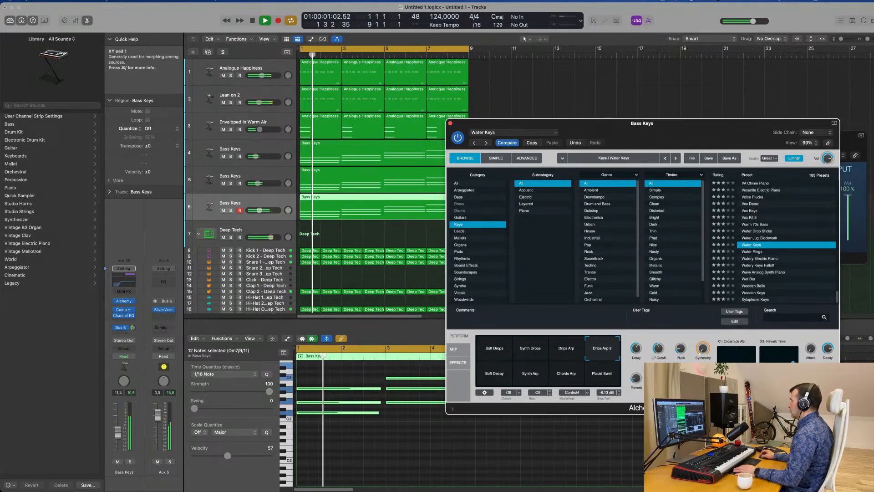
Stop playback and delete the copied Bass Keys chord region from track 6
{"action": "left_click_drag", "start_coordinate": [735, 136], "coordinate": [728, 73]}
{"action": "key", "text": "space"}
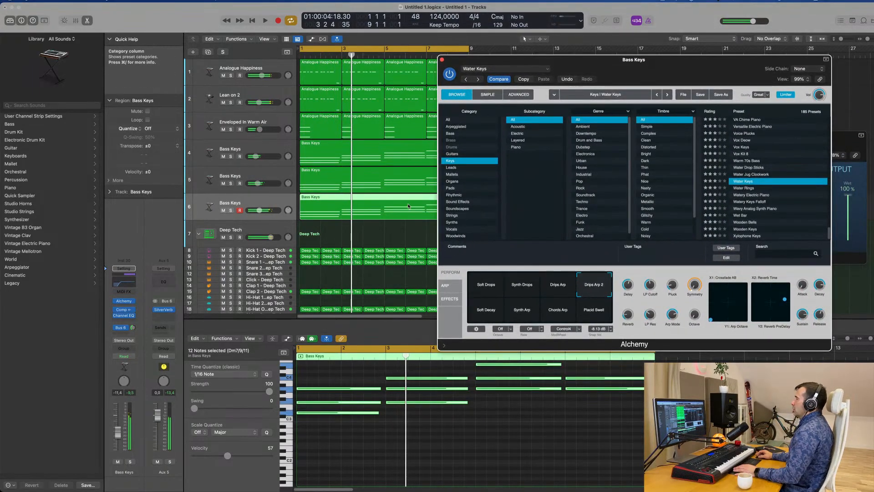
{"action": "left_click", "coordinate": [380, 212]}
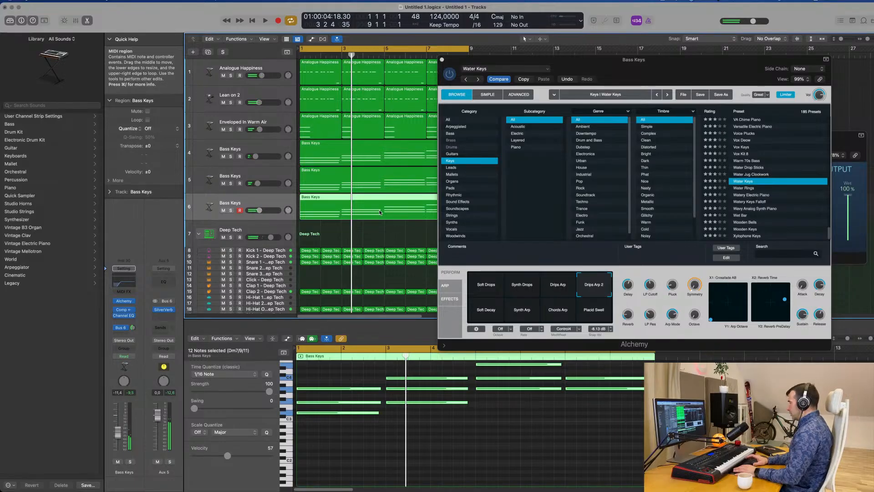
{"action": "key", "text": "Delete"}
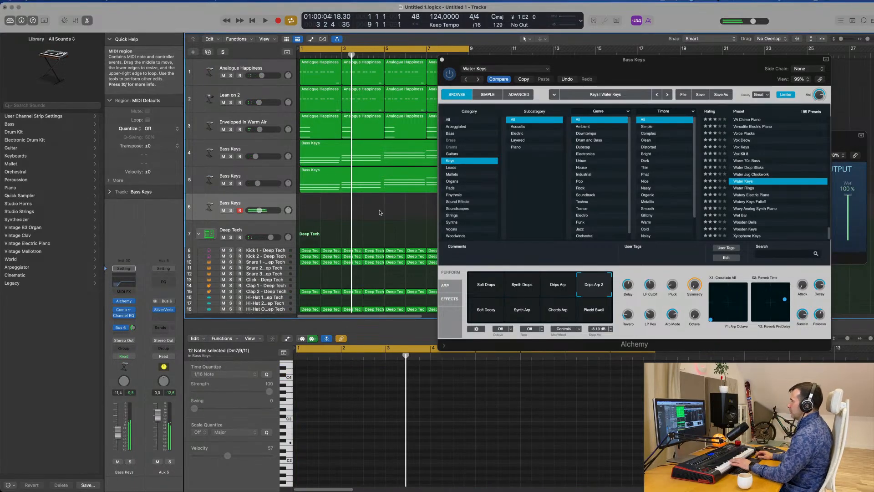
Audition the Synth Drops and Soft Drops snapshots during playback and raise the track 6 volume to -3.3 dB
{"action": "key", "text": "space"}
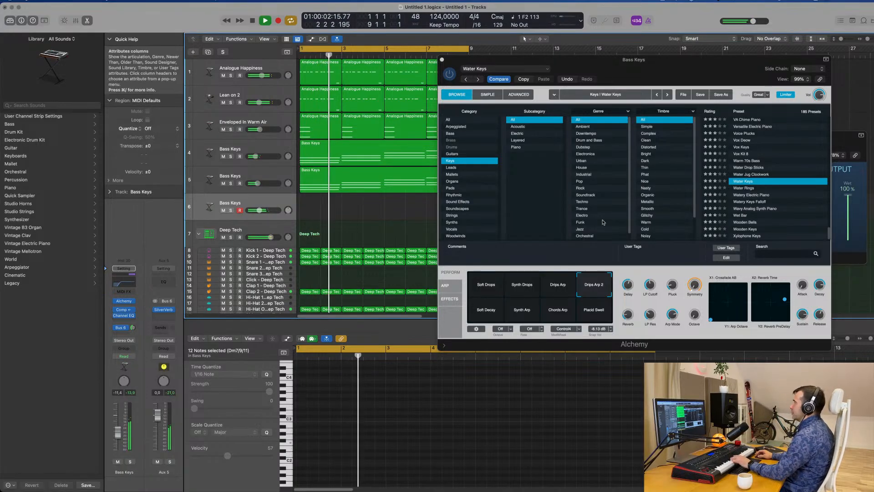
{"action": "left_click", "coordinate": [520, 285]}
{"action": "left_click", "coordinate": [488, 290]}
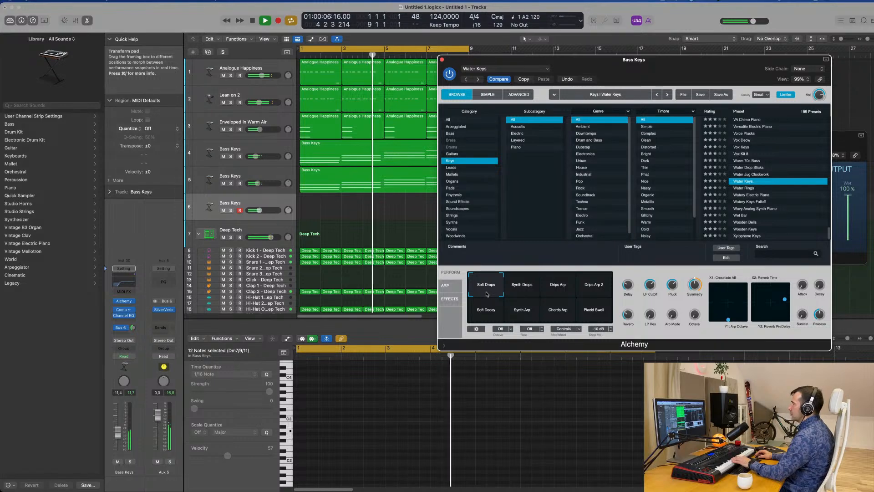
{"action": "left_click", "coordinate": [118, 433]}
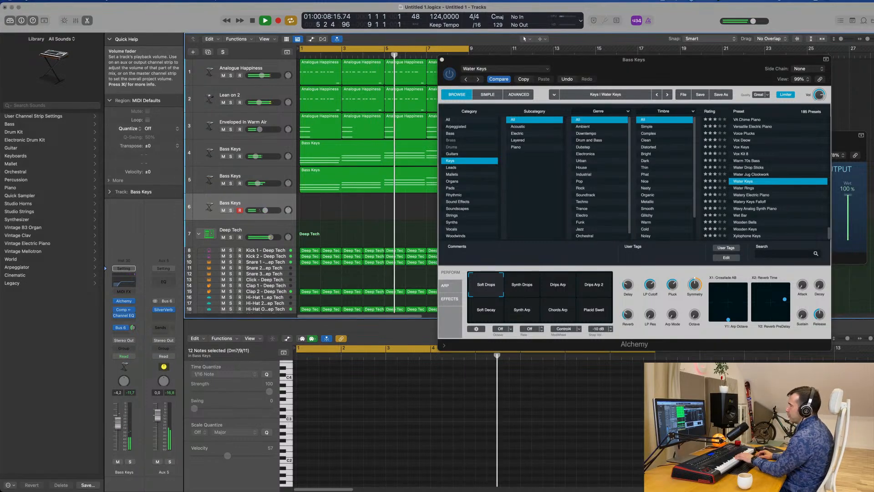
{"action": "left_click_drag", "start_coordinate": [119, 418], "coordinate": [120, 413]}
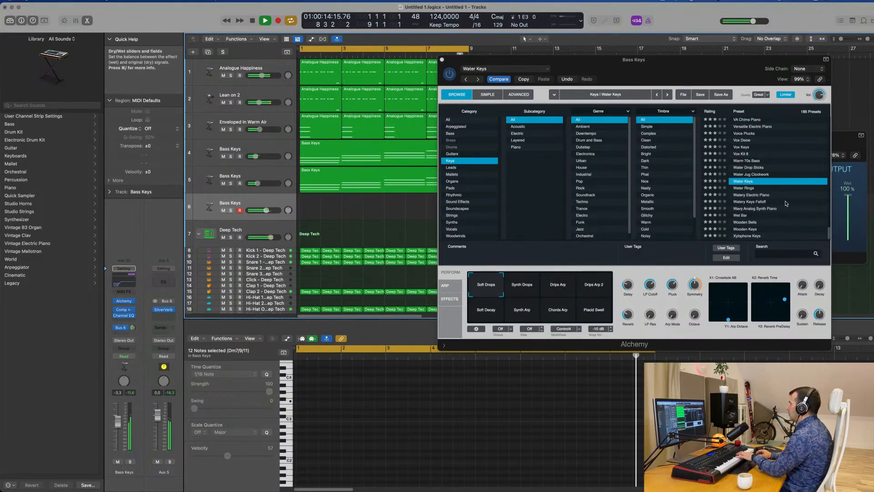
Load the Ukulele Echoes preset and audition its Dark, Clean Ring, Hall Pluck, Soft and High Pluck Hall snapshots
{"action": "scroll", "coordinate": [787, 204], "scroll_direction": "up", "scroll_amount": 5}
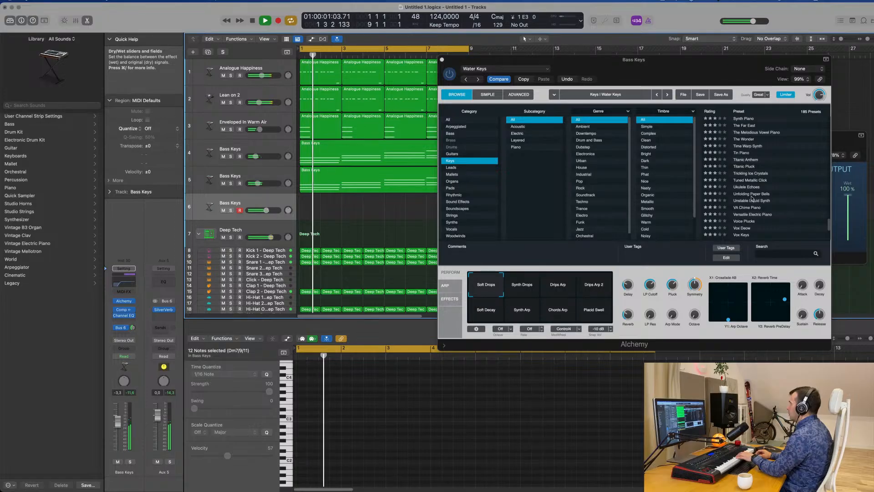
{"action": "left_click", "coordinate": [749, 187]}
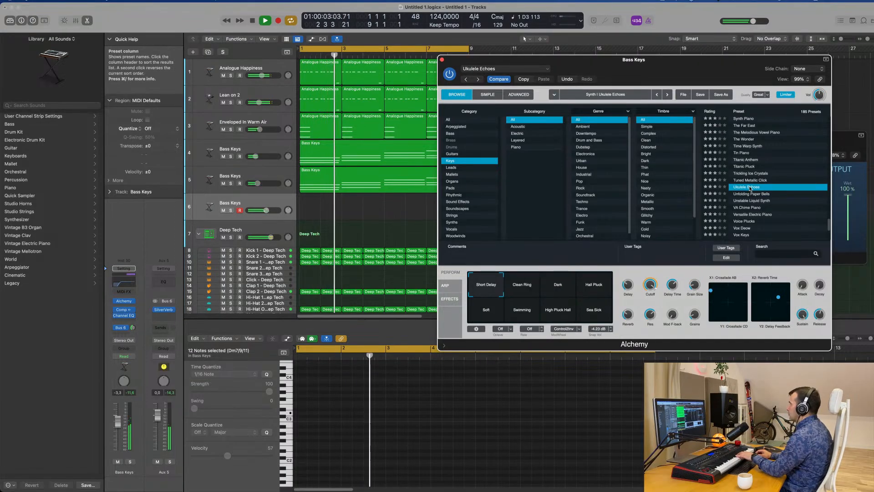
{"action": "left_click", "coordinate": [558, 284]}
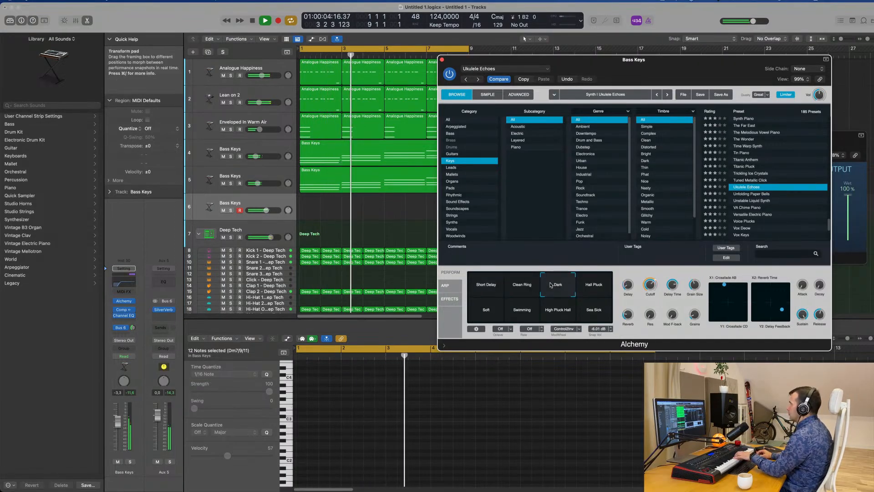
{"action": "left_click", "coordinate": [527, 289]}
{"action": "left_click", "coordinate": [598, 287]}
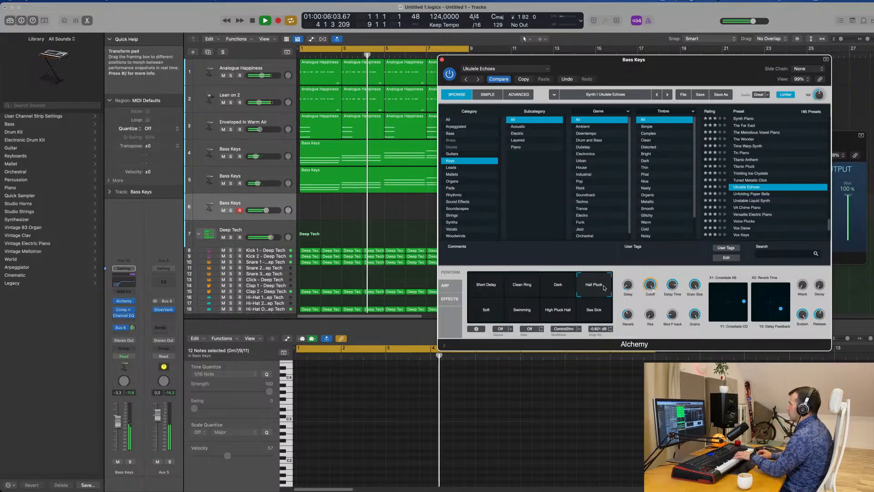
{"action": "left_click", "coordinate": [514, 286]}
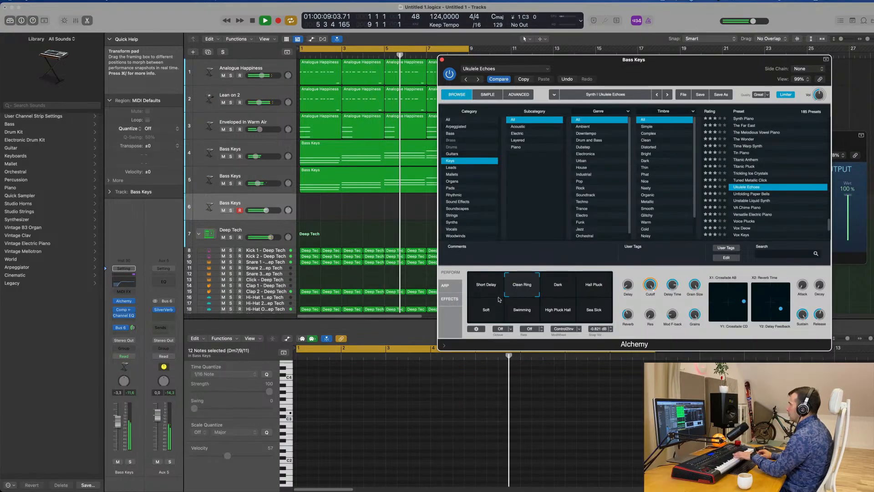
{"action": "left_click", "coordinate": [486, 310]}
{"action": "left_click", "coordinate": [556, 310]}
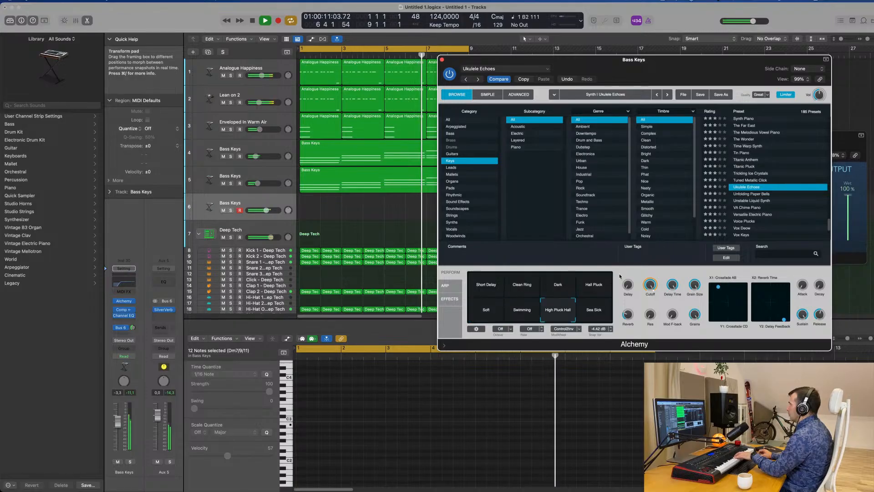
Load the Titanic Pluck preset on track 6 and lower the track volume to -7.6 dB
{"action": "left_click", "coordinate": [757, 167]}
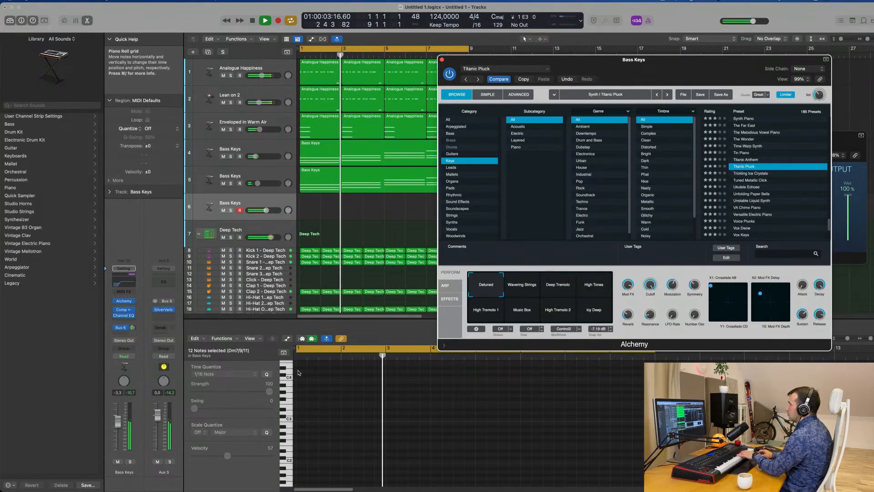
{"action": "left_click_drag", "start_coordinate": [118, 421], "coordinate": [118, 429]}
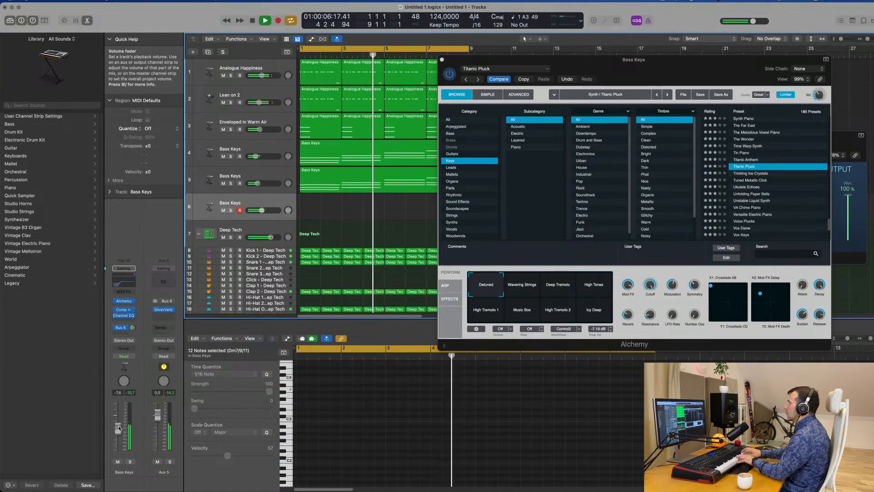
Record a plucked melody of short notes on track 6 over the looped groove
{"action": "key", "text": "r"}
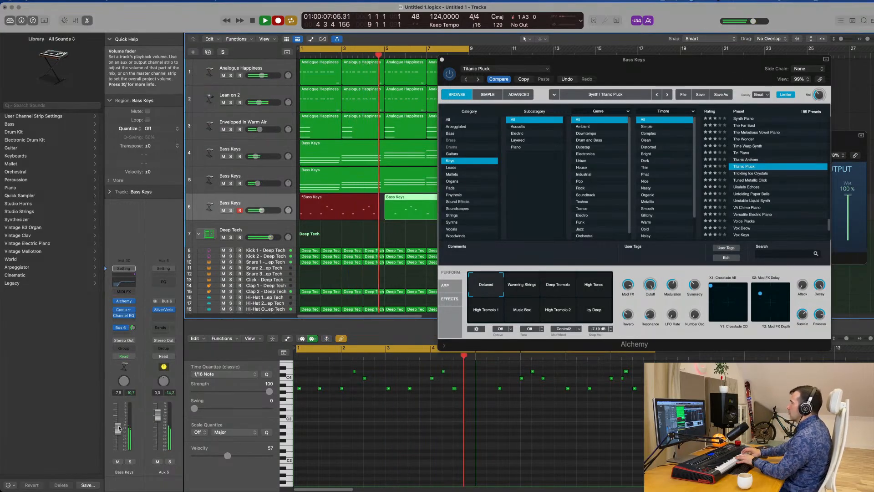
{"action": "key", "text": "space"}
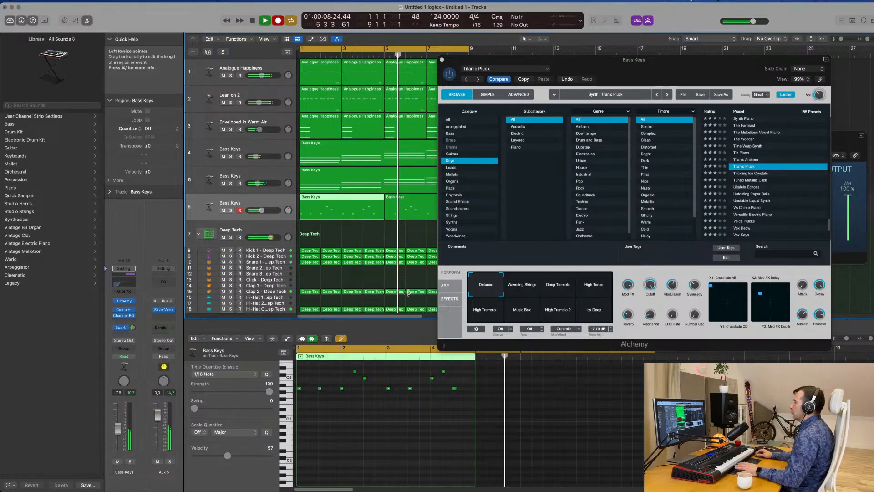
Play the recorded melody back and delete its second region, covering bars 5 to 8 on track 6
{"action": "key", "text": "space"}
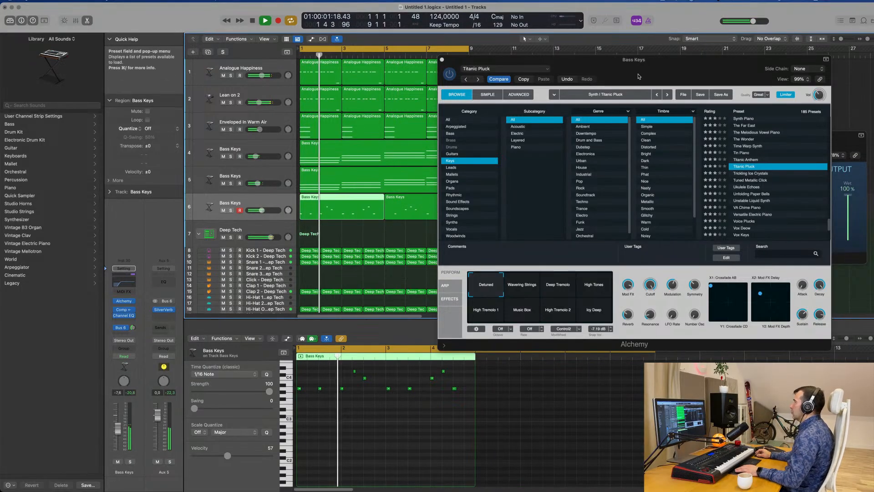
{"action": "left_click_drag", "start_coordinate": [570, 60], "coordinate": [639, 58]}
{"action": "scroll", "coordinate": [360, 426], "scroll_direction": "up", "scroll_amount": 5}
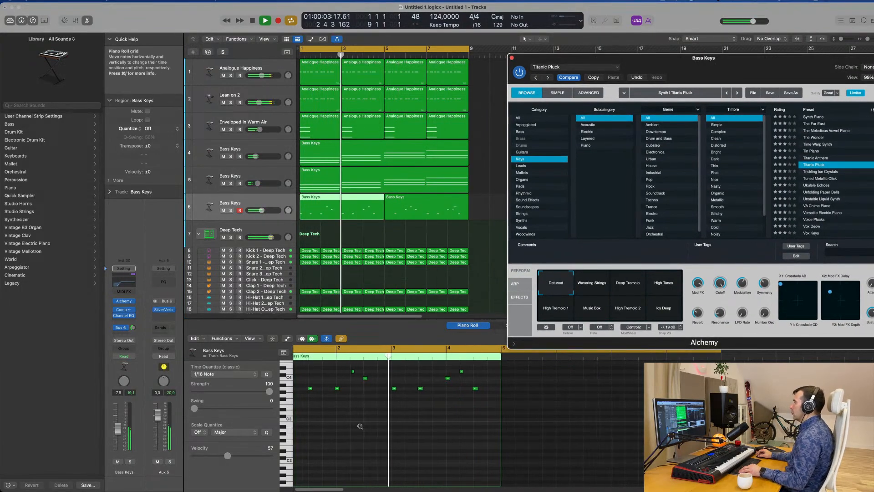
{"action": "scroll", "coordinate": [377, 427], "scroll_direction": "down", "scroll_amount": 2}
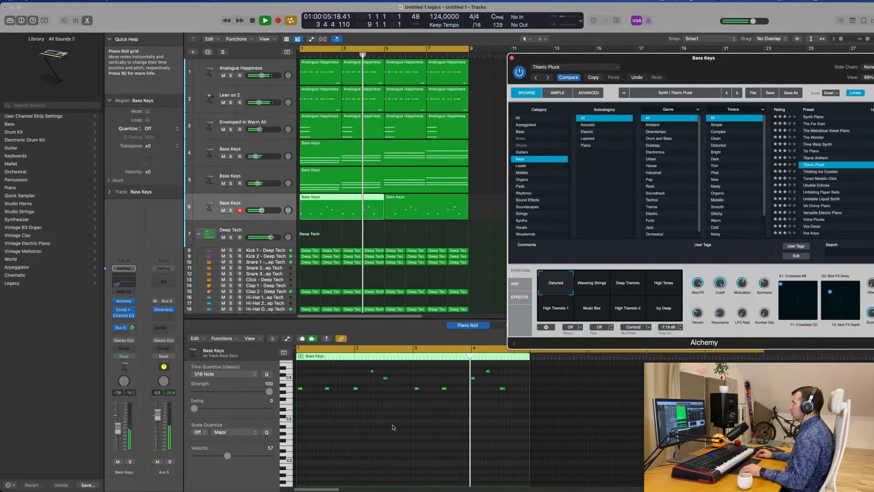
{"action": "key", "text": "space"}
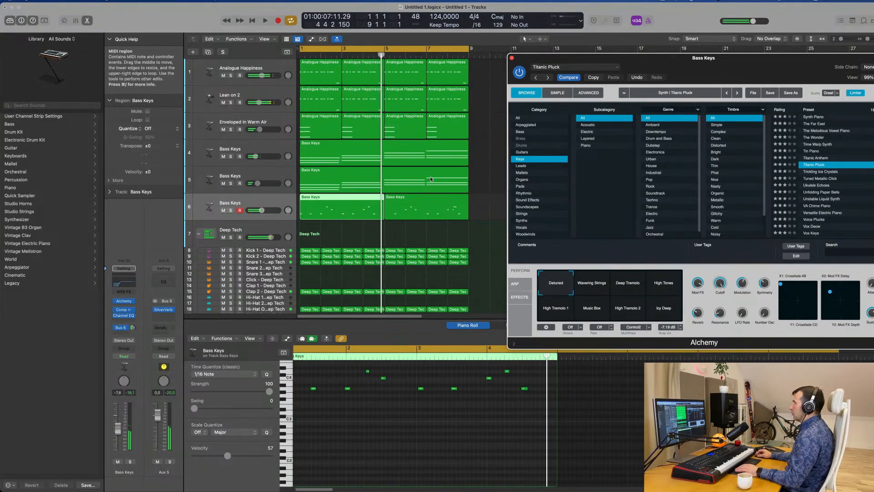
{"action": "left_click", "coordinate": [431, 202]}
{"action": "key", "text": "Delete"}
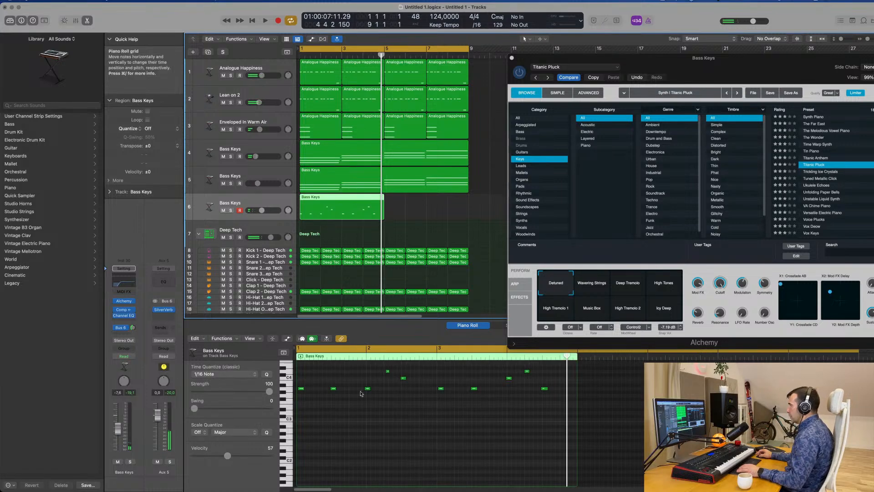
Quantize the track 6 melody notes to 1/16 and move the D4 note in bar 2 one sixteenth earlier
{"action": "key", "text": "space"}
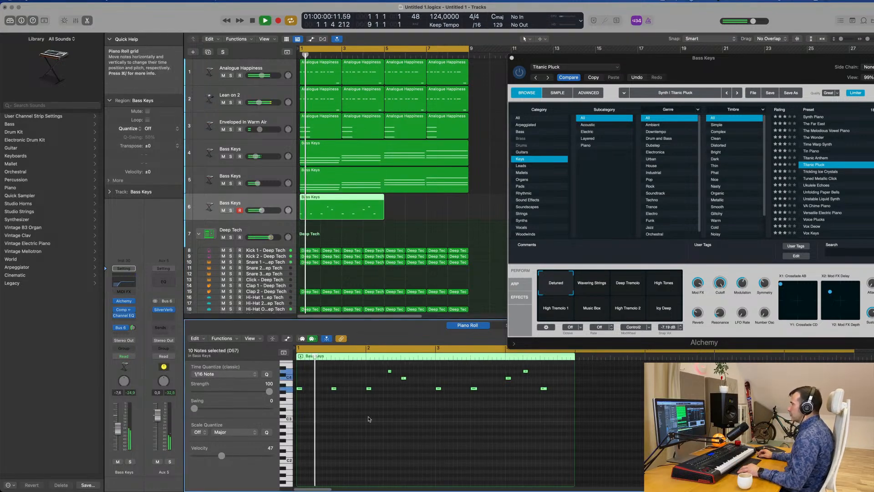
{"action": "scroll", "coordinate": [373, 419], "scroll_direction": "down", "scroll_amount": 2}
{"action": "scroll", "coordinate": [373, 419], "scroll_direction": "down", "scroll_amount": 1}
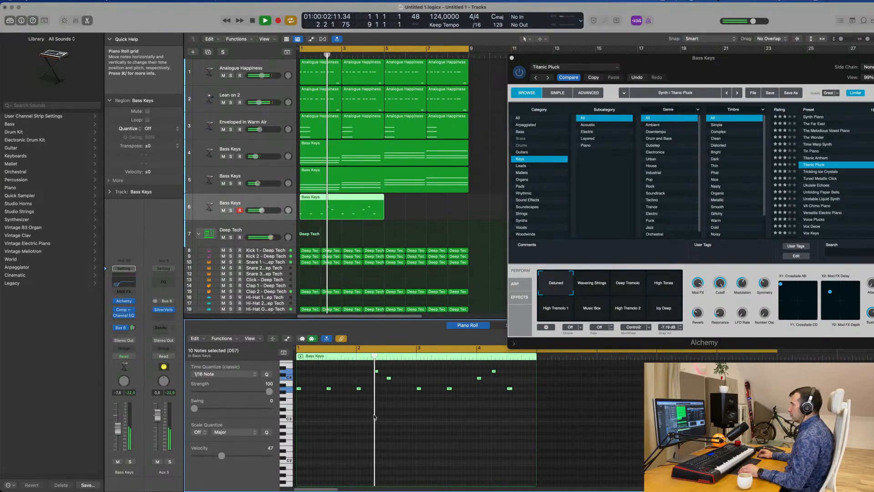
{"action": "left_click", "coordinate": [378, 372]}
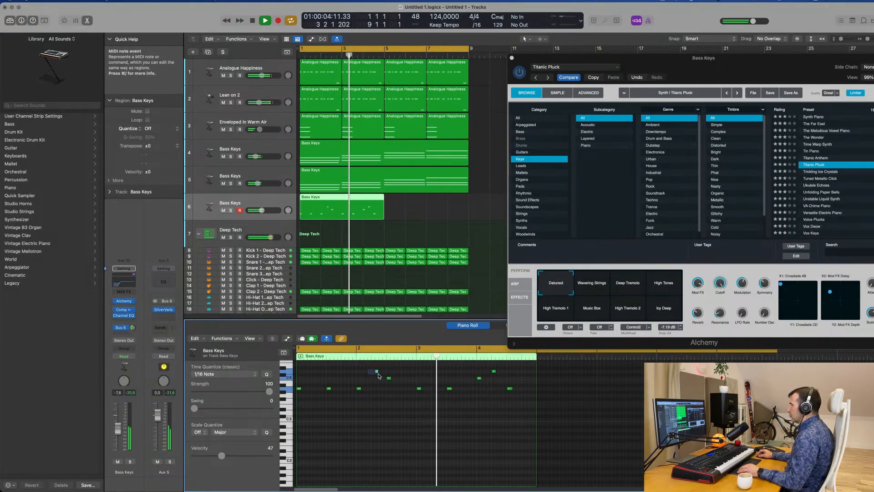
{"action": "key", "text": "alt+Left"}
{"action": "key", "text": "space"}
{"action": "key", "text": "space"}
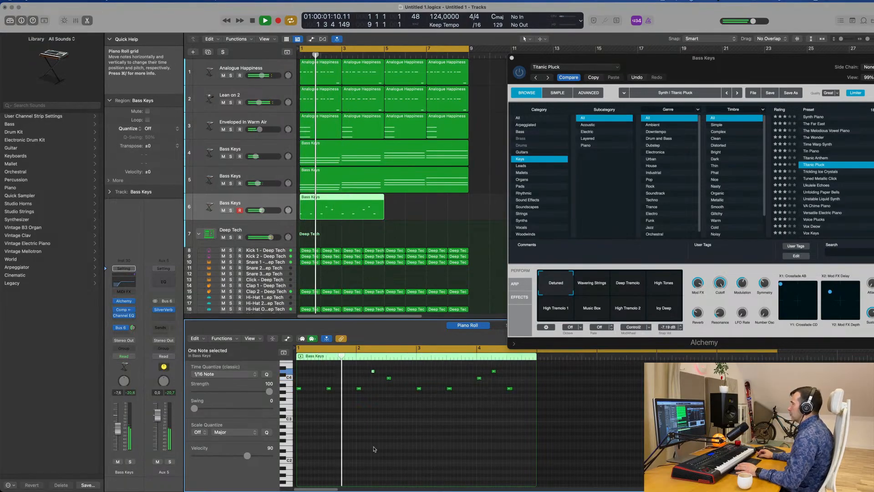
Collapse the piano roll to the pitches in use and show the Note Velocity lane for the melody region
{"action": "scroll", "coordinate": [379, 410], "scroll_direction": "up", "scroll_amount": 1}
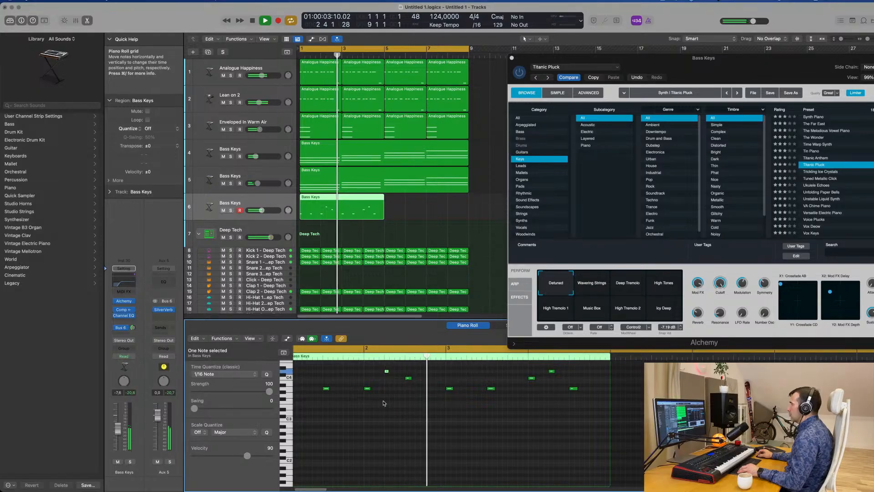
{"action": "key", "text": "space"}
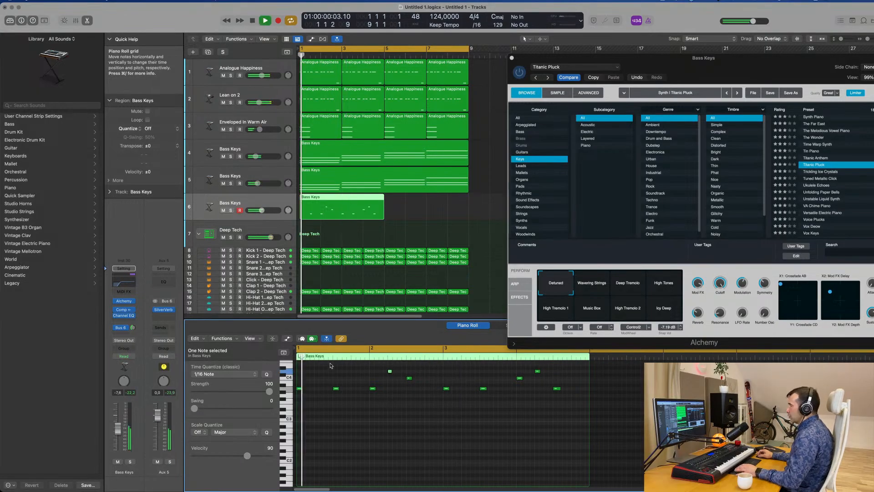
{"action": "left_click", "coordinate": [273, 339]}
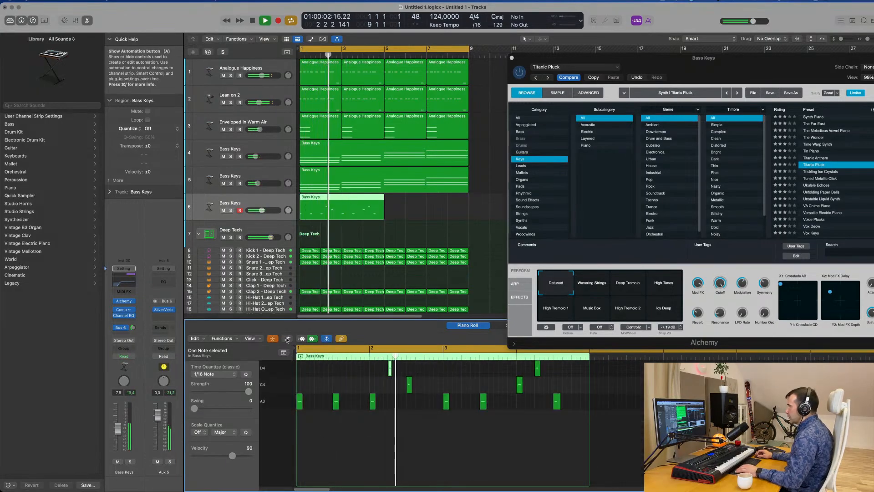
{"action": "key", "text": "a"}
{"action": "key", "text": "space"}
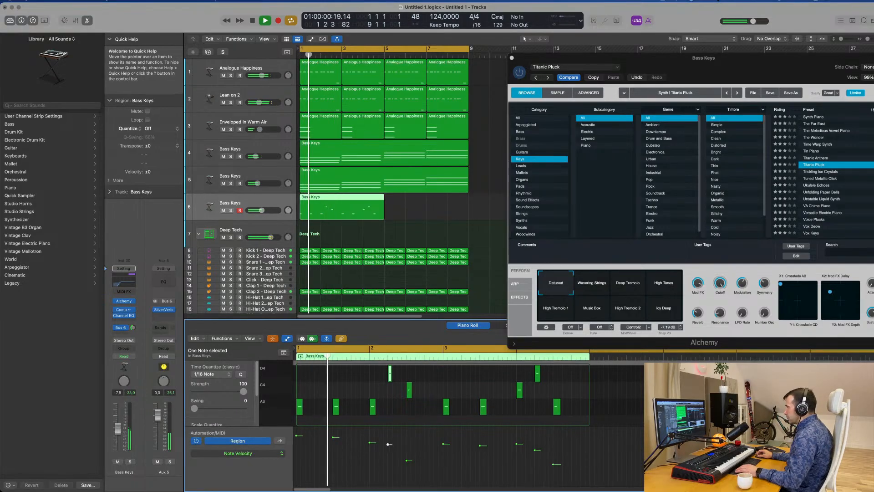
Even out the melody velocities: set bar 2's D4 to 92 and raise bar 2's C4 and the quieter notes in bars 3 and 4
{"action": "left_click_drag", "start_coordinate": [388, 444], "coordinate": [389, 441]}
{"action": "key", "text": "space"}
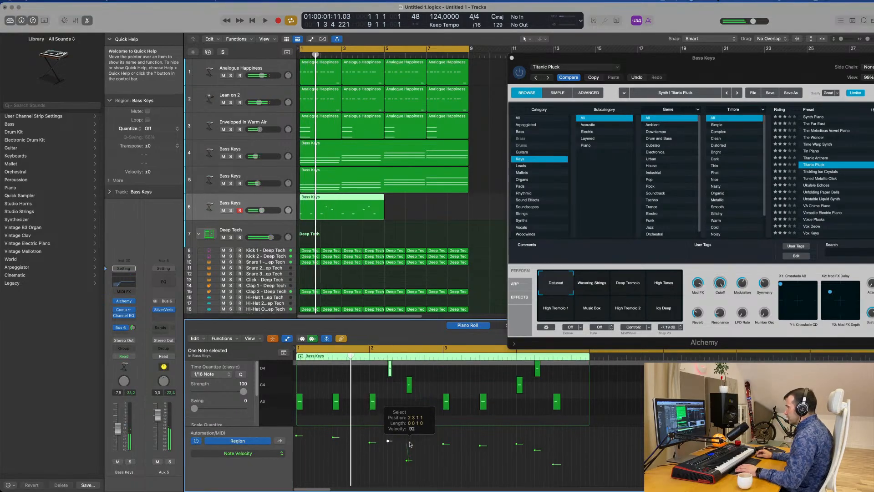
{"action": "key", "text": "space"}
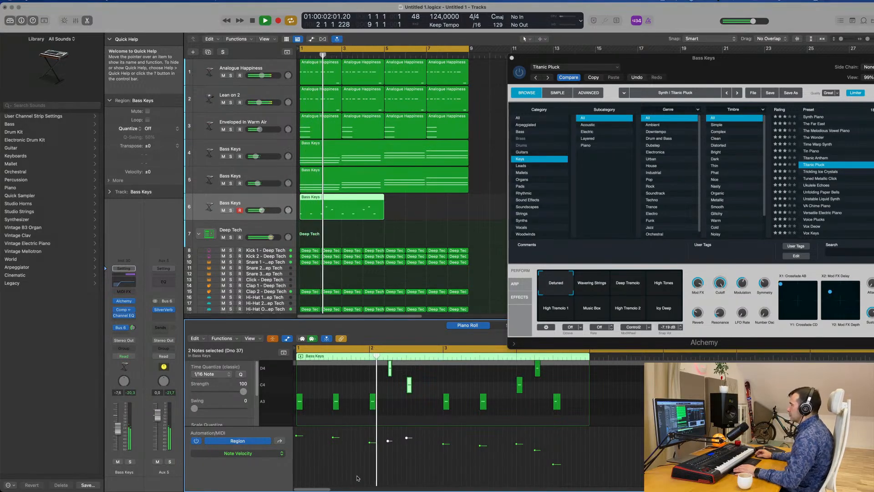
{"action": "left_click", "coordinate": [480, 444], "text": "shift"}
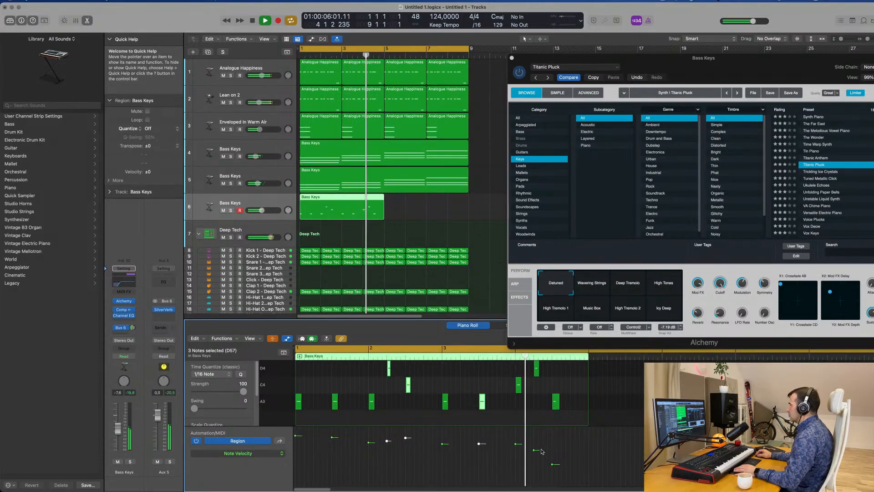
{"action": "left_click_drag", "start_coordinate": [515, 442], "coordinate": [555, 434]}
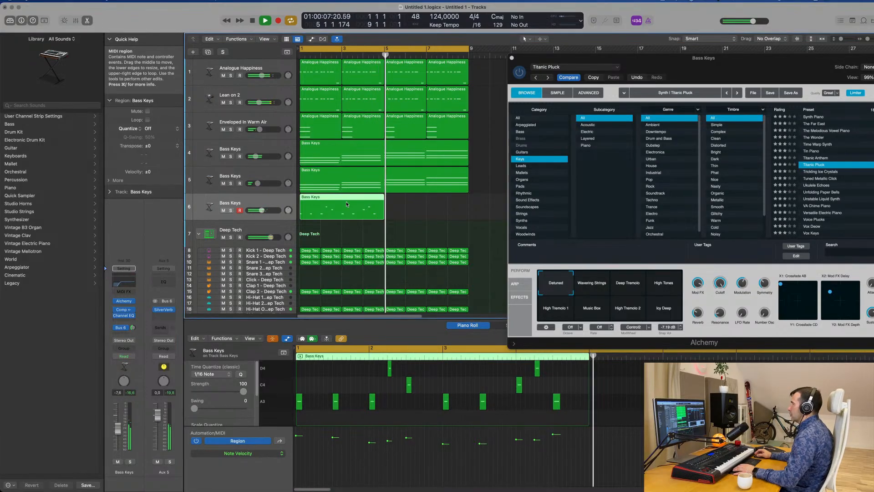
Repeat the edited melody region from bar 5 on track 6 and close the Alchemy window
{"action": "key", "text": "super+r"}
{"action": "key", "text": "super+Left"}
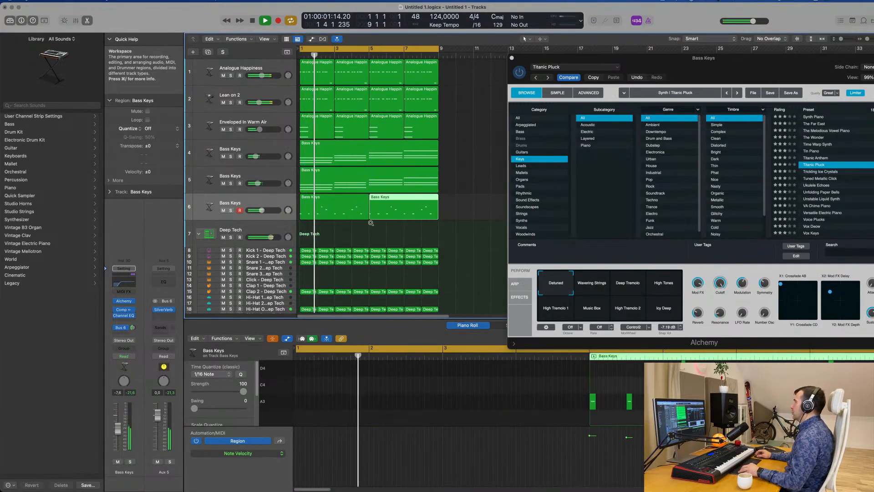
{"action": "left_click_drag", "start_coordinate": [683, 74], "coordinate": [453, 77]}
{"action": "left_click", "coordinate": [258, 71]}
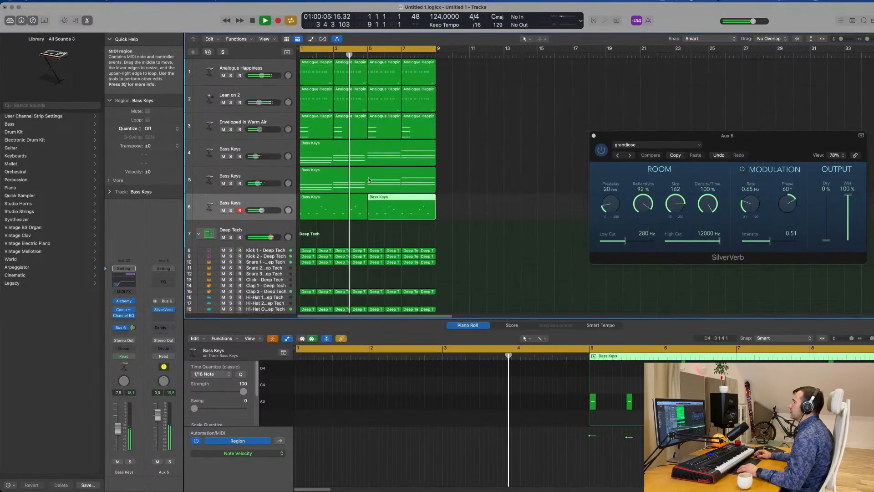
{"action": "left_click", "coordinate": [497, 193], "text": "ctrl+alt"}
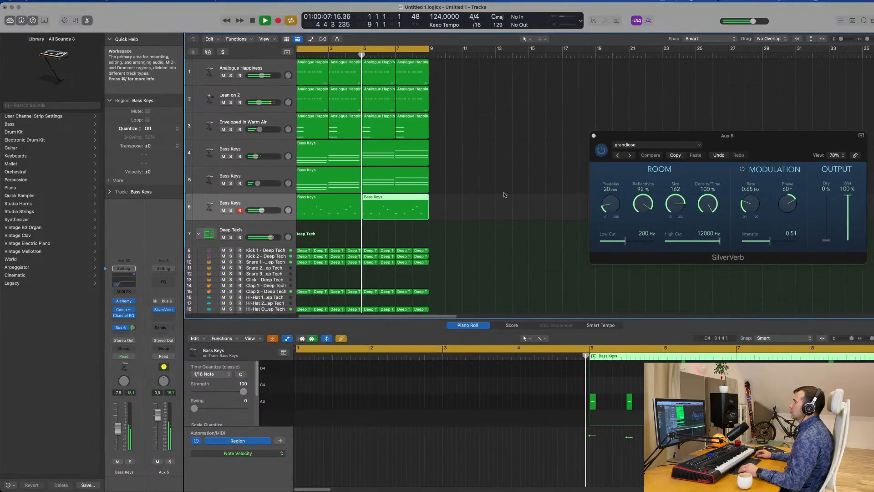
{"action": "left_click", "coordinate": [267, 204]}
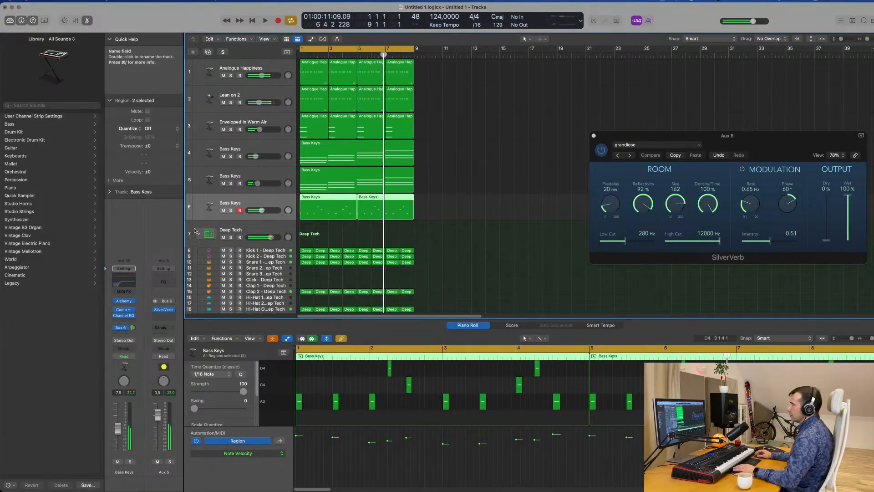
{"action": "key", "text": "Return"}
{"action": "scroll", "coordinate": [410, 226], "scroll_direction": "down", "scroll_amount": 2}
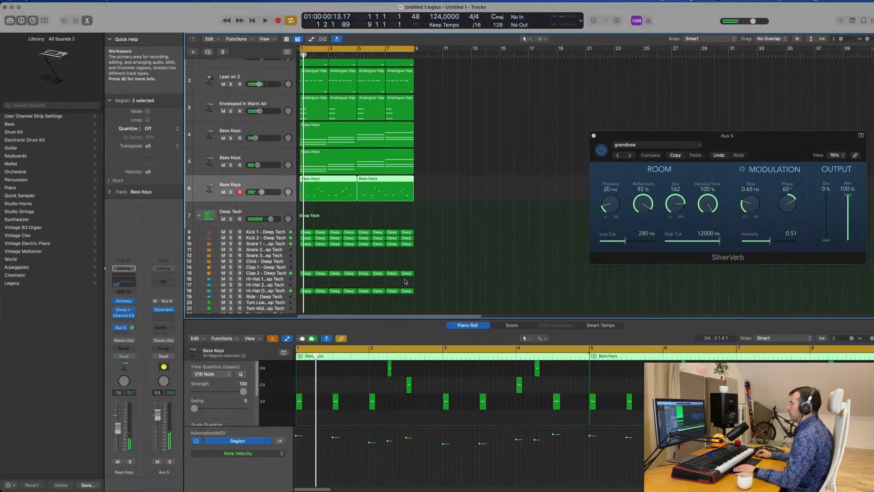
{"action": "left_click_drag", "start_coordinate": [429, 228], "coordinate": [297, 298]}
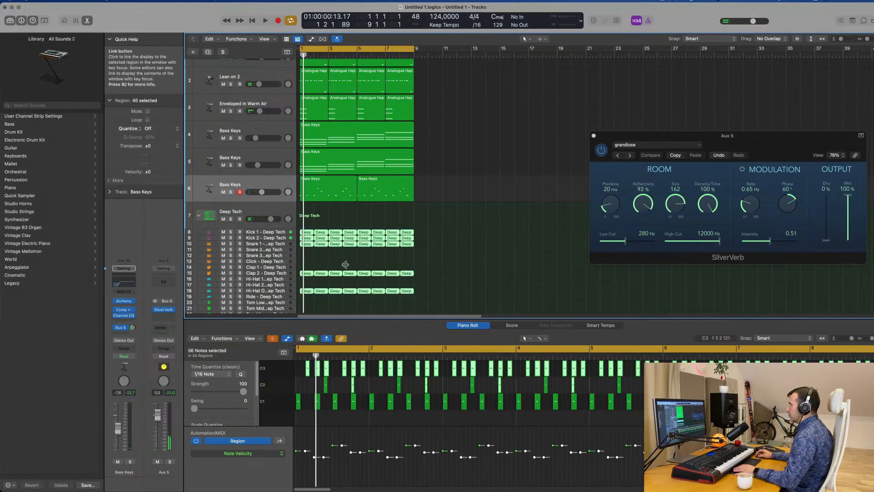
{"action": "scroll", "coordinate": [453, 277], "scroll_direction": "down", "scroll_amount": 3}
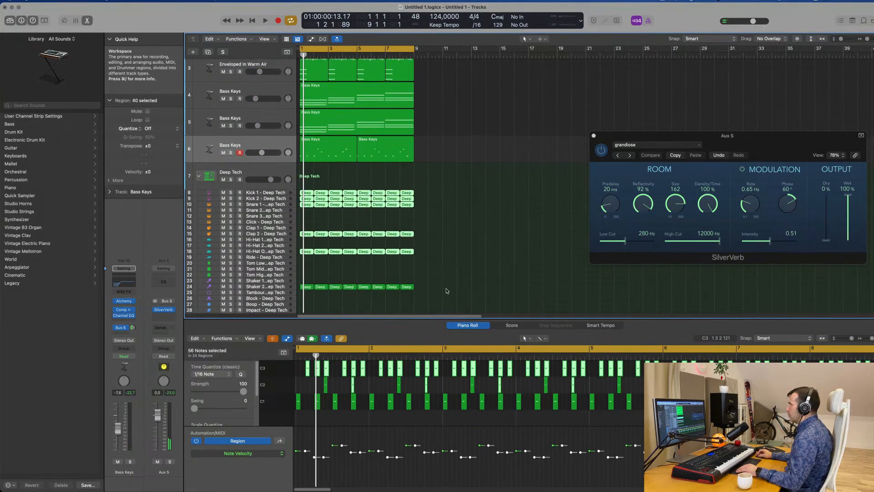
{"action": "left_click_drag", "start_coordinate": [446, 290], "coordinate": [299, 189]}
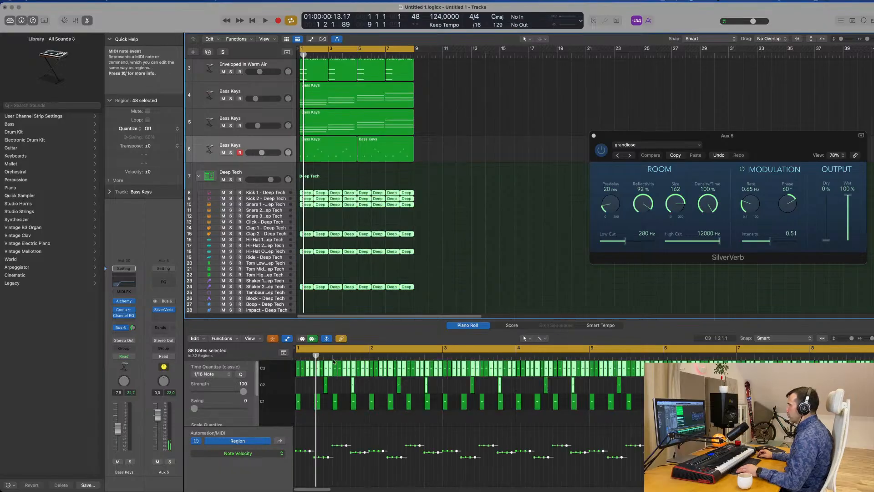
{"action": "left_click", "coordinate": [489, 257]}
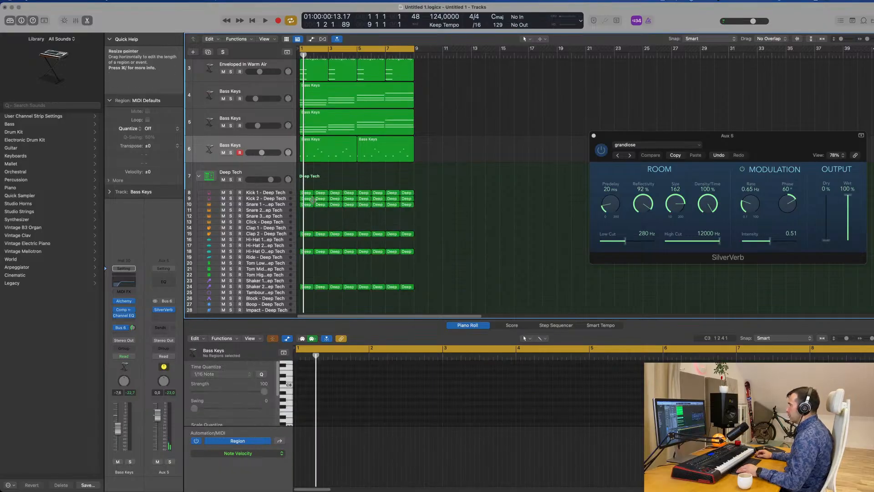
Transpose all Kick 1 and Kick 2 notes up four semitones in the uncollapsed piano roll and play the result
{"action": "left_click_drag", "start_coordinate": [437, 191], "coordinate": [301, 202]}
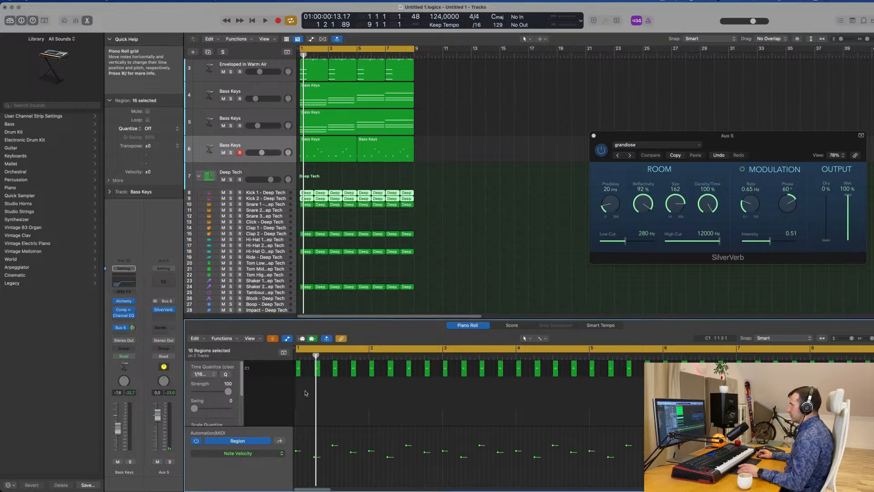
{"action": "left_click", "coordinate": [274, 339]}
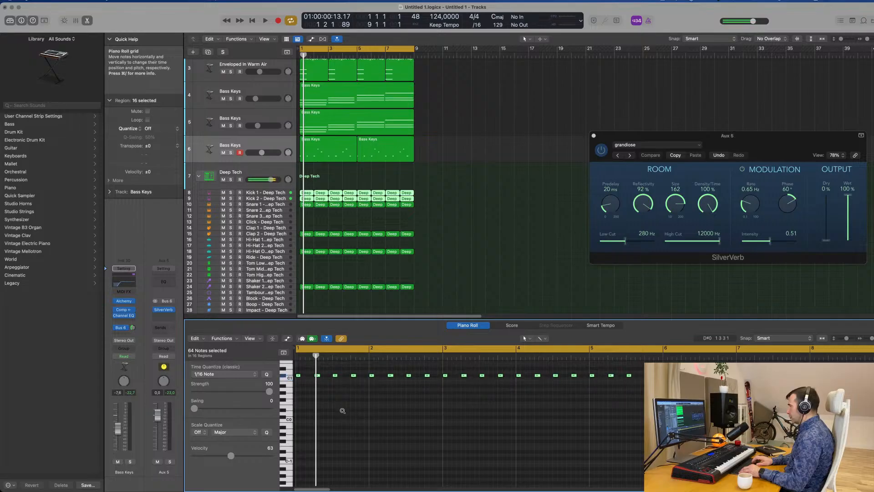
{"action": "key", "text": "space"}
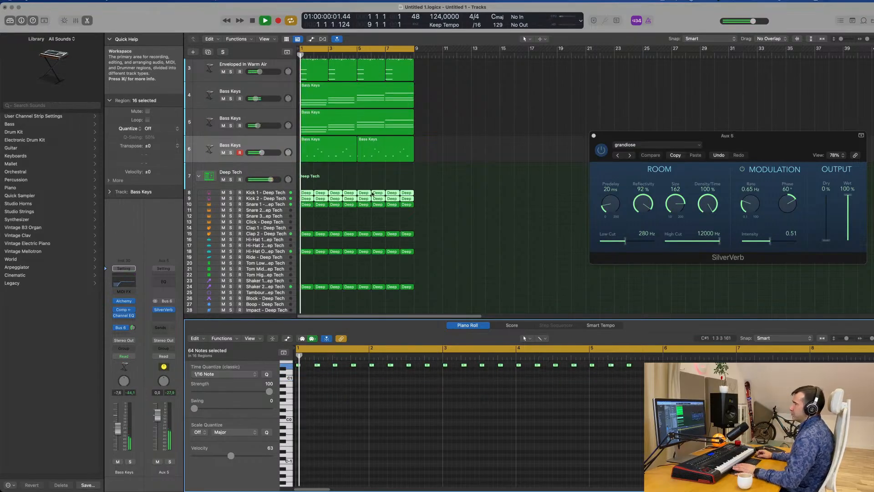
Transpose all Snare 1 notes up four semitones across the eight bars and audition them with the groove
{"action": "left_click", "coordinate": [290, 205]}
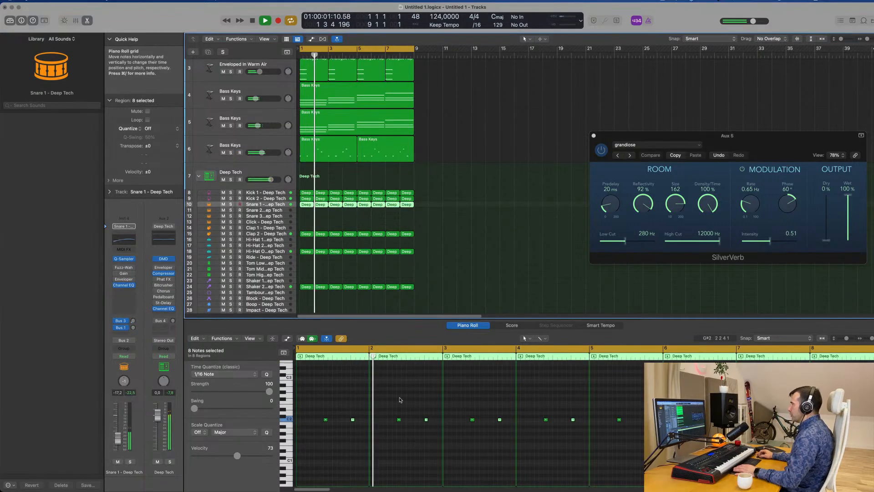
{"action": "key", "text": "space"}
{"action": "left_click", "coordinate": [394, 443]}
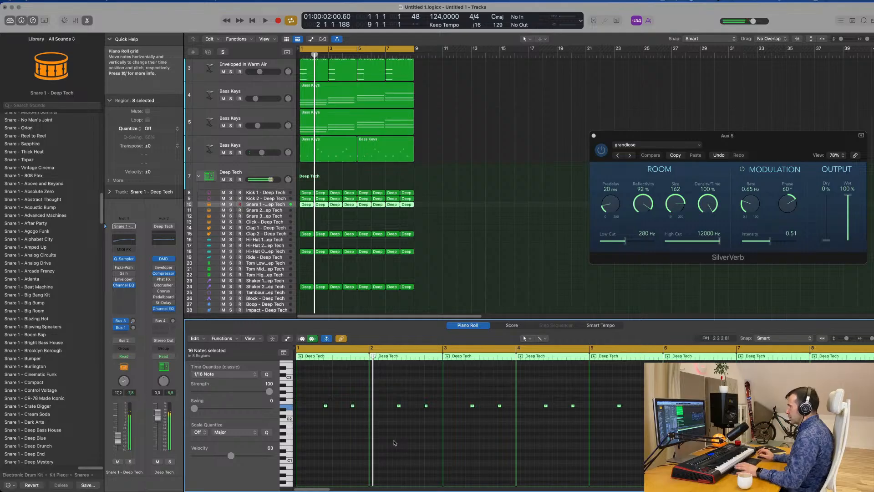
{"action": "key", "text": "space"}
{"action": "key", "text": "space"}
Transpose all Clap 2 notes up four semitones across the eight bars and play the groove
{"action": "left_click", "coordinate": [265, 235]}
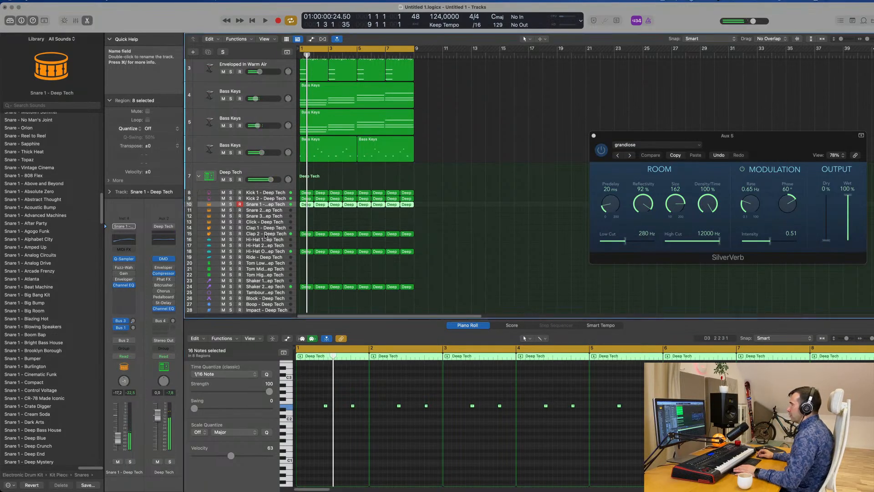
{"action": "left_click", "coordinate": [344, 404]}
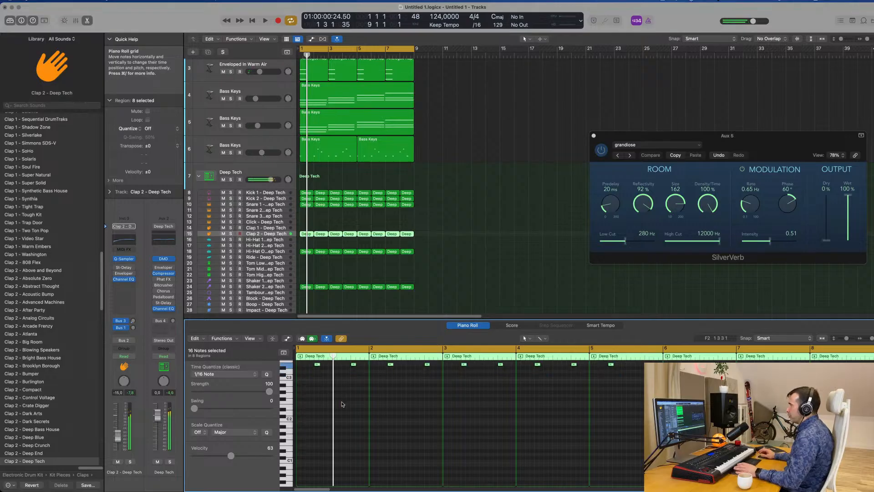
{"action": "key", "text": "space"}
Transpose all notes of the open hi-hat regions on track 18 up four semitones
{"action": "left_click_drag", "start_coordinate": [437, 255], "coordinate": [296, 250]}
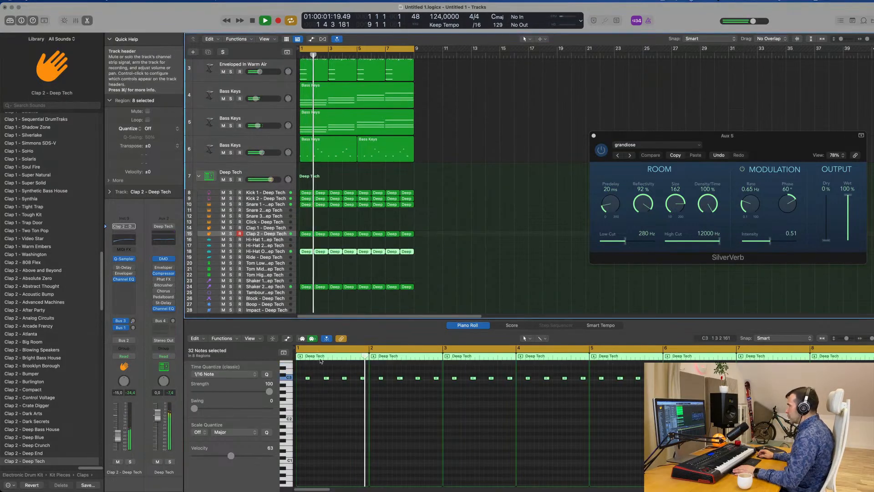
{"action": "key", "text": "space"}
{"action": "left_click", "coordinate": [346, 420]}
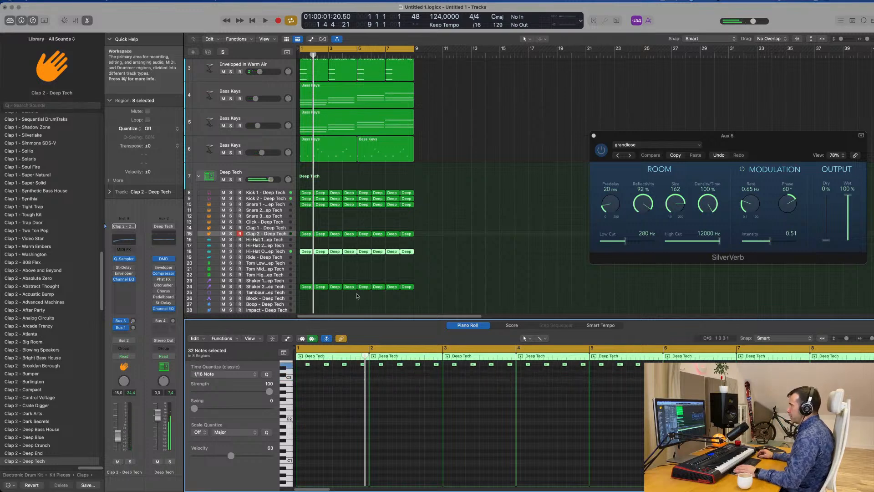
Transpose all Shaker 2 notes up four semitones across the eight bars and play the groove
{"action": "scroll", "coordinate": [450, 285], "scroll_direction": "down", "scroll_amount": 3}
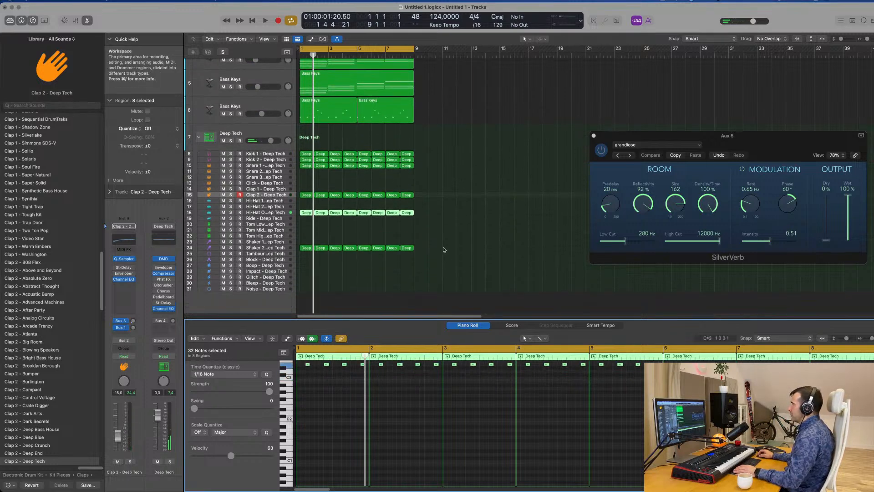
{"action": "left_click_drag", "start_coordinate": [444, 247], "coordinate": [295, 254]}
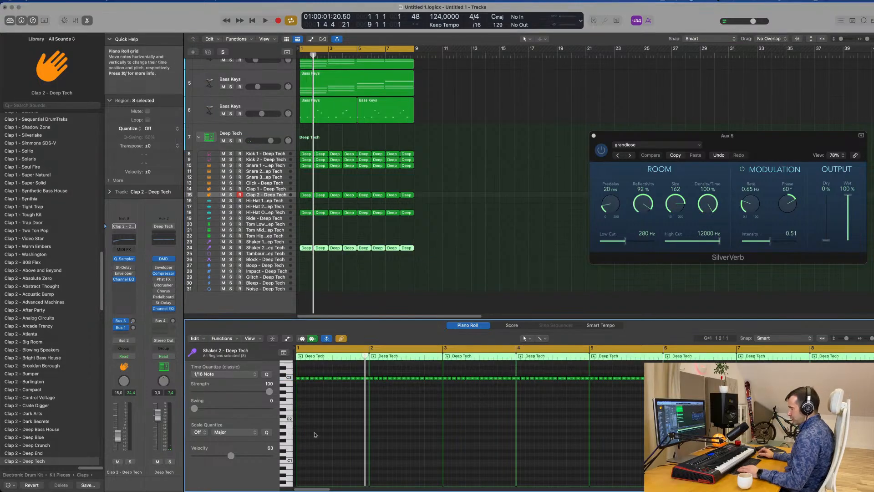
{"action": "key", "text": "alt+Up"}
{"action": "key", "text": "alt+Up"}
{"action": "key", "text": "alt+Up"}
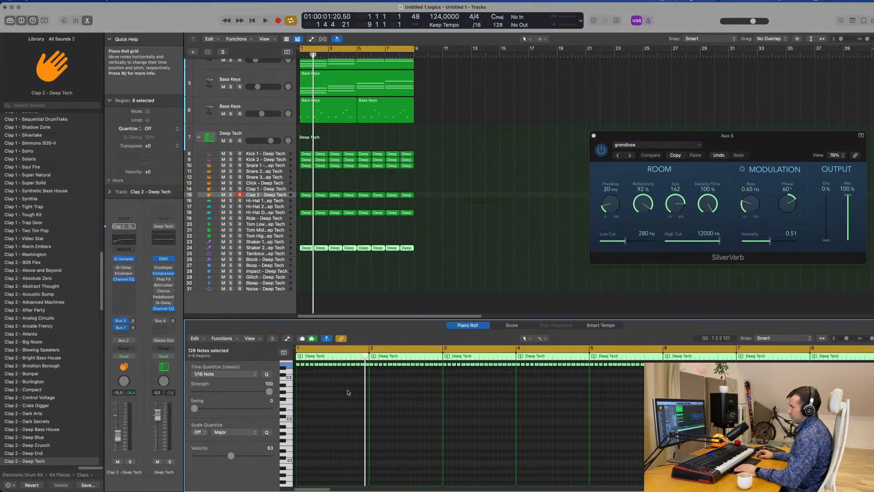
{"action": "left_click", "coordinate": [546, 222]}
{"action": "key", "text": "space"}
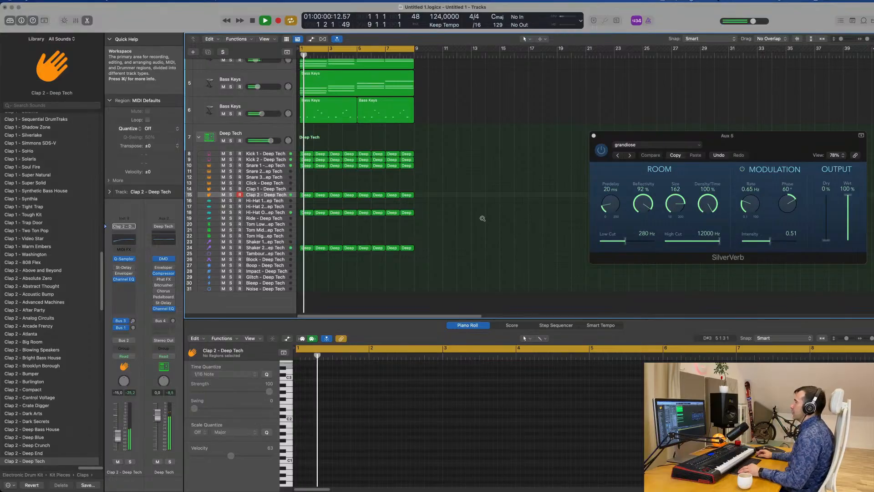
Play the full groove from the start with the track 6 Bass Keys melody selected and listen to how the parts fit
{"action": "scroll", "coordinate": [501, 221], "scroll_direction": "up", "scroll_amount": 3}
{"action": "scroll", "coordinate": [511, 221], "scroll_direction": "down", "scroll_amount": 3}
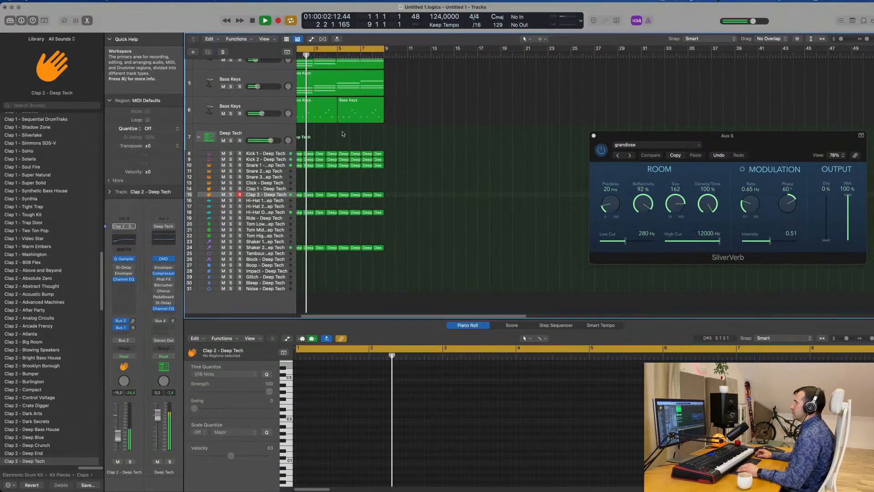
{"action": "left_click", "coordinate": [290, 106]}
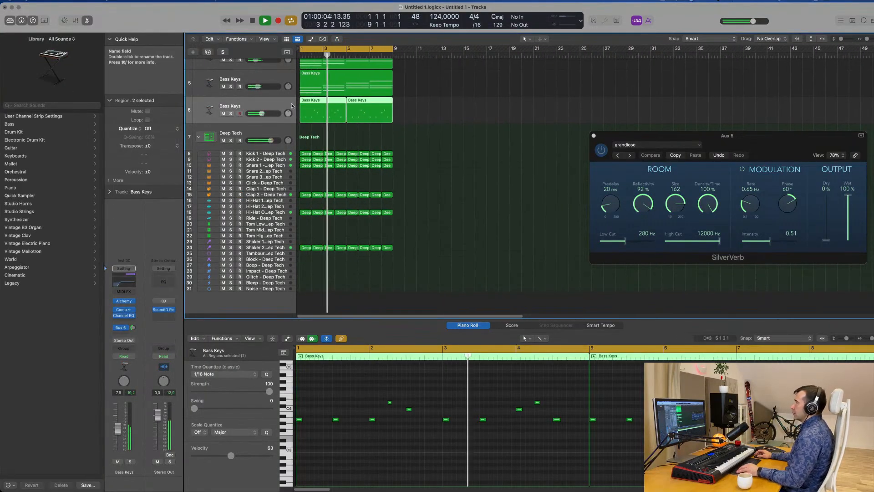
{"action": "scroll", "coordinate": [422, 134], "scroll_direction": "up", "scroll_amount": 5}
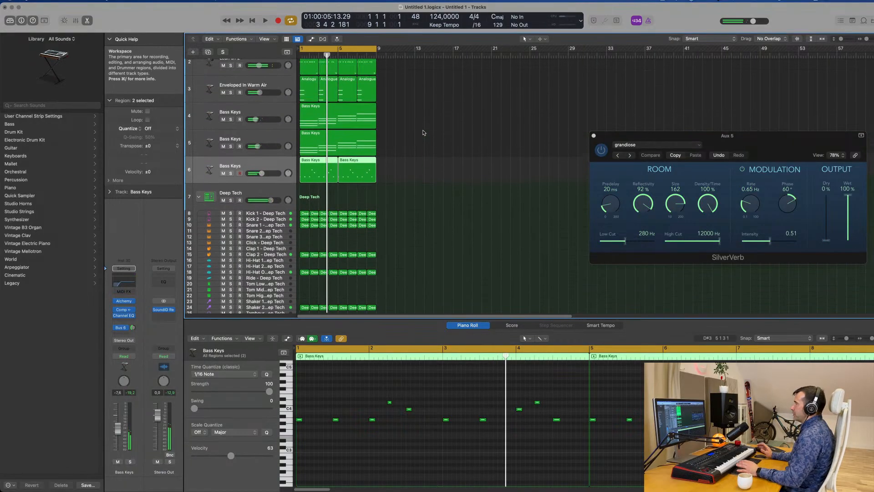
{"action": "key", "text": "space"}
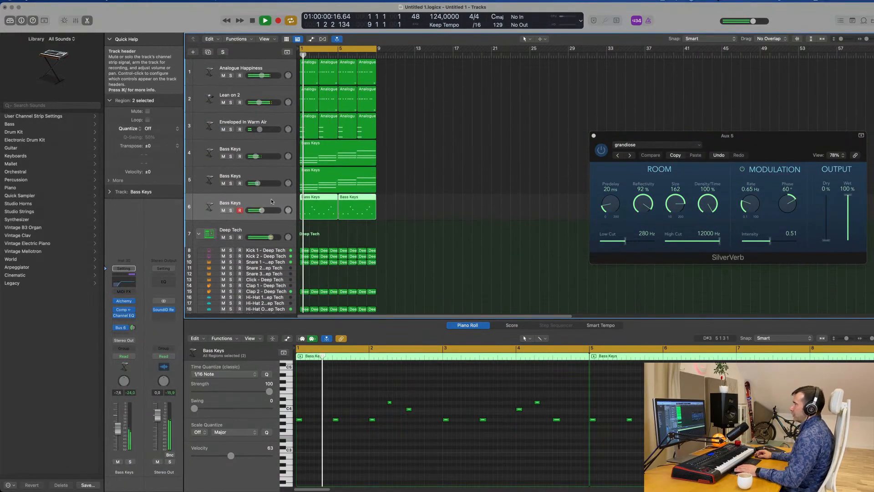
{"action": "left_click", "coordinate": [666, 1]}
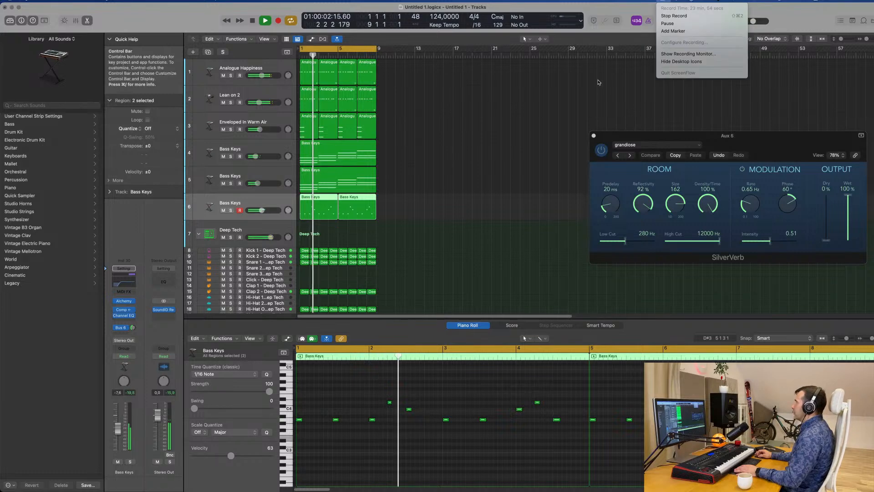
{"action": "left_click", "coordinate": [530, 133]}
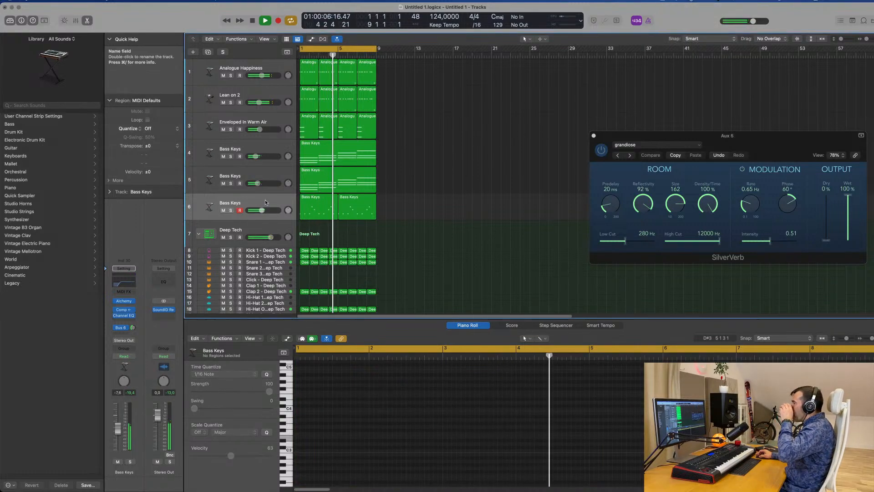
Mute Enveloped in Warm Air and the Bass Keys chord tracks 4 and 5, and restart playback from bar 1
{"action": "left_click", "coordinate": [232, 200]}
{"action": "left_click", "coordinate": [224, 184]}
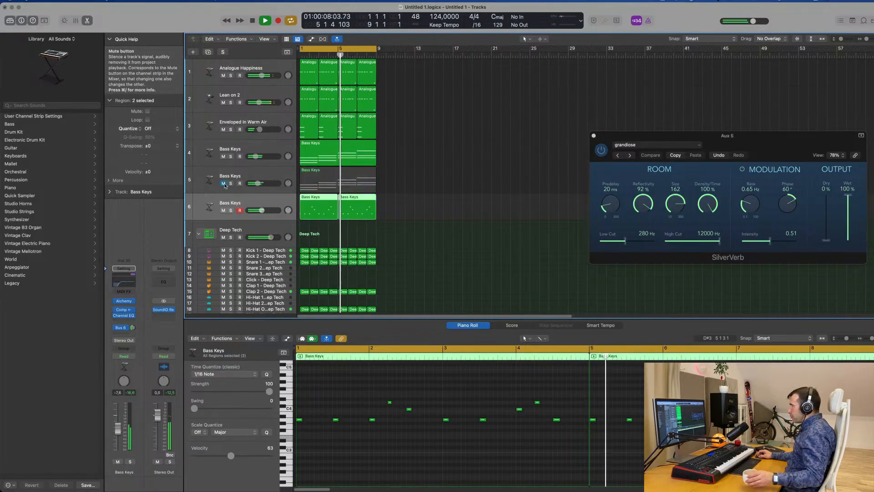
{"action": "left_click", "coordinate": [223, 156]}
{"action": "left_click", "coordinate": [223, 130]}
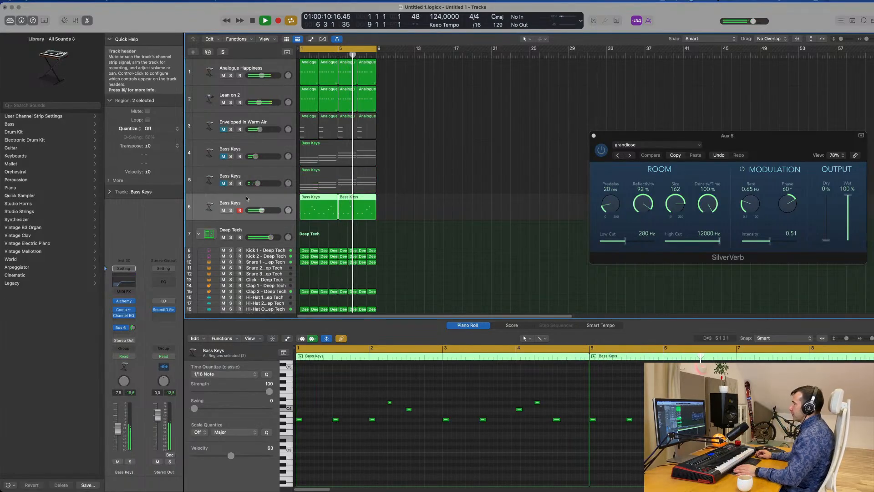
{"action": "key", "text": "Return"}
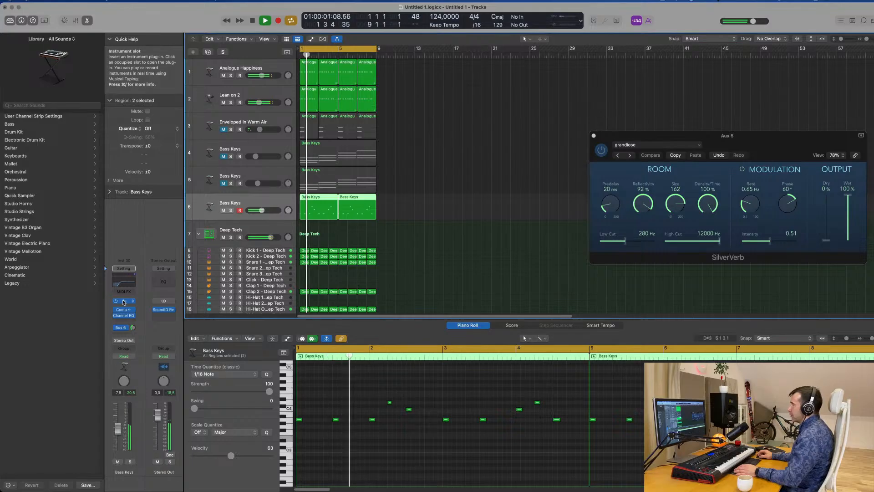
Open the Alchemy synth on the track 6 Bass Keys melody and restart playback from the beginning
{"action": "left_click_drag", "start_coordinate": [462, 82], "coordinate": [516, 126]}
{"action": "key", "text": "space"}
Audition Titanic Pluck's performance snapshots, including Deep Tremolo, High Tones, High Tremolo 1 and 2 and Music Box, and return to Detuned
{"action": "key", "text": "space"}
{"action": "key", "text": "Return"}
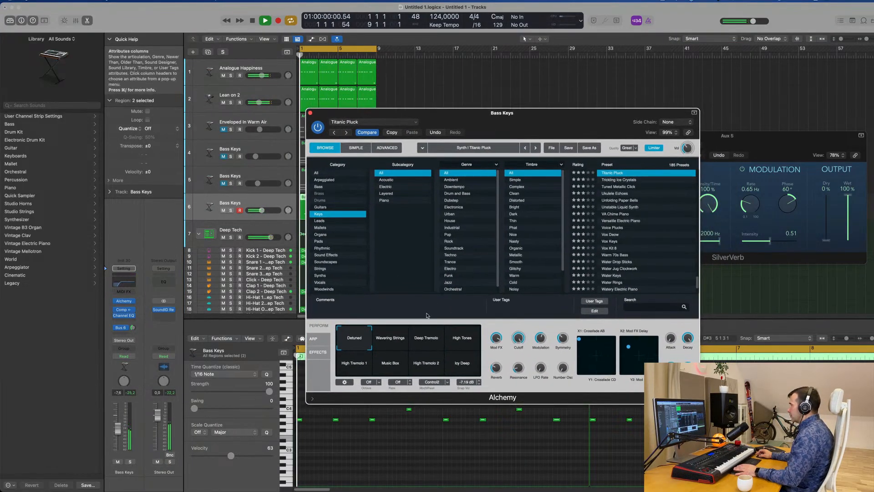
{"action": "left_click", "coordinate": [385, 348]}
{"action": "key", "text": "space"}
{"action": "left_click", "coordinate": [426, 342]}
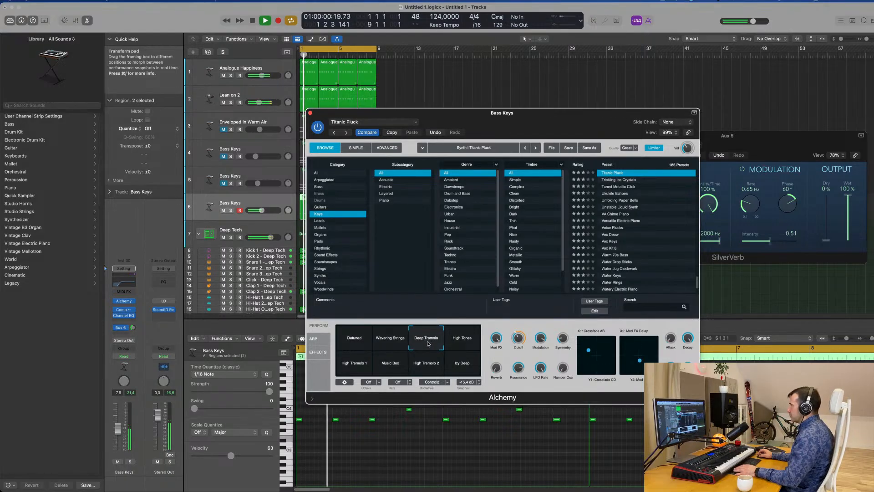
{"action": "left_click", "coordinate": [462, 340]}
{"action": "left_click", "coordinate": [354, 367]}
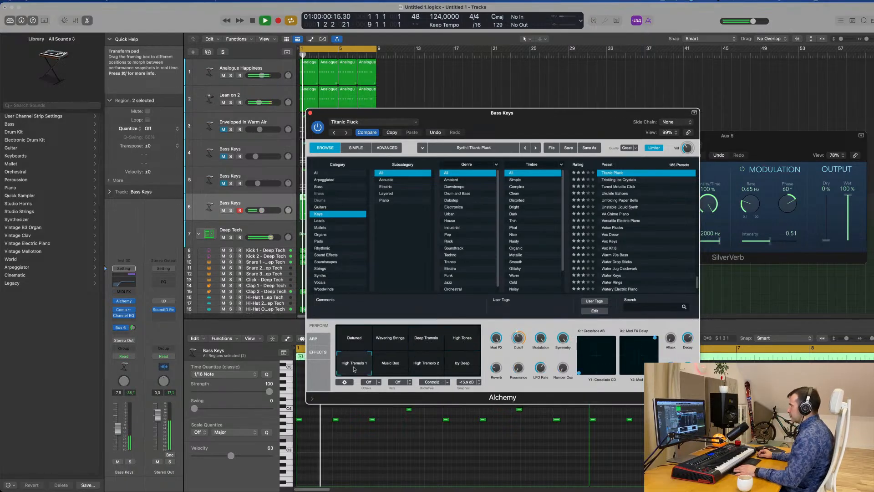
{"action": "left_click", "coordinate": [397, 365]}
{"action": "left_click", "coordinate": [426, 366]}
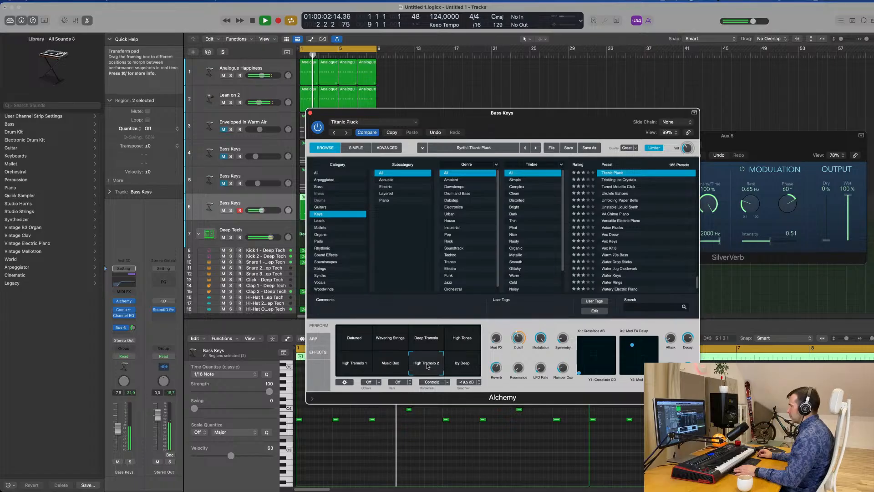
{"action": "left_click", "coordinate": [448, 362]}
{"action": "left_click", "coordinate": [355, 339]}
{"action": "key", "text": "space"}
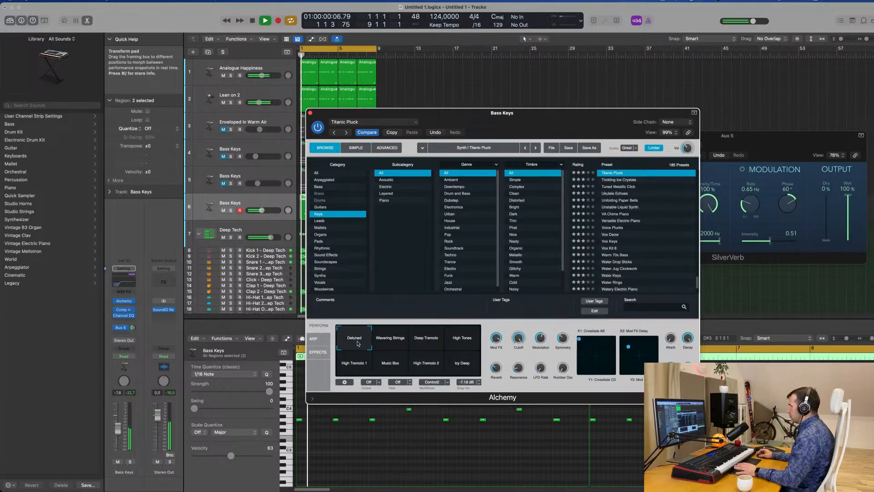
Set the melody track's Bus 6 reverb send to about -11.7 dB while the groove plays
{"action": "left_click_drag", "start_coordinate": [542, 119], "coordinate": [624, 86]}
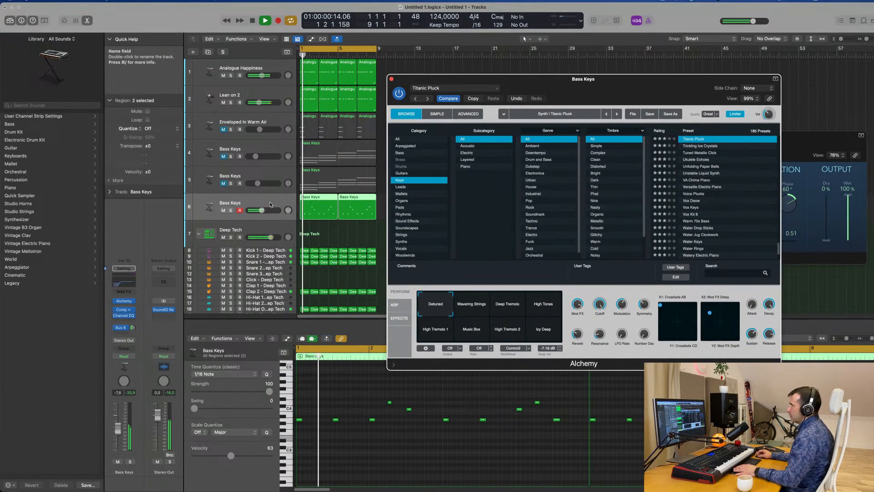
{"action": "left_click", "coordinate": [134, 328]}
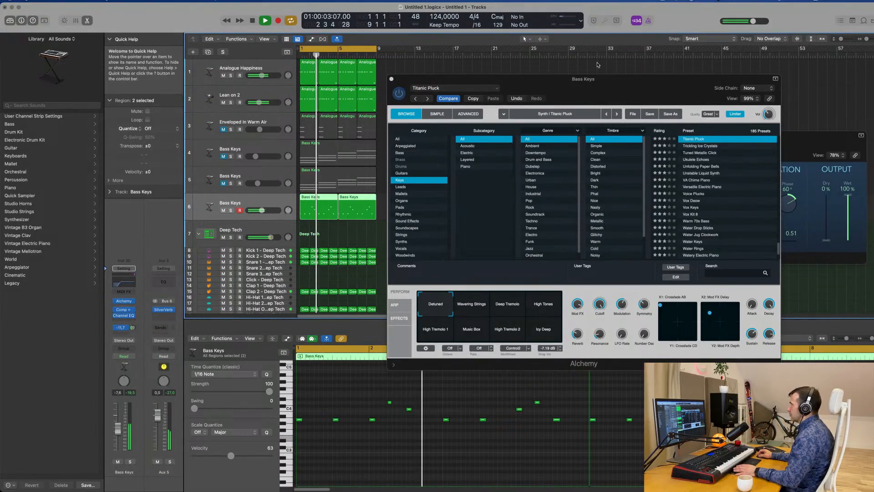
Fine-tune Titanic Pluck's Mod FX, Resonance, Modulation and Number Osc controls, and set the LFO Rate to 1/2 during playback
{"action": "left_click_drag", "start_coordinate": [598, 79], "coordinate": [475, 81]}
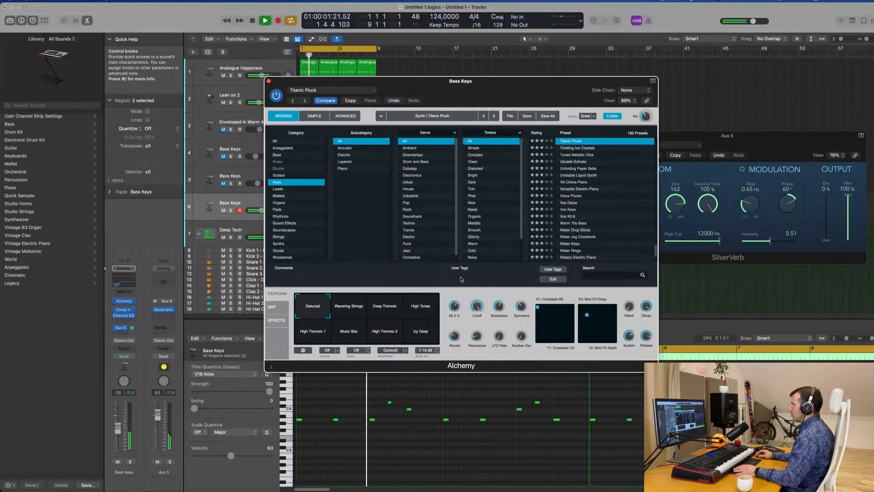
{"action": "left_click_drag", "start_coordinate": [460, 278], "coordinate": [461, 268]}
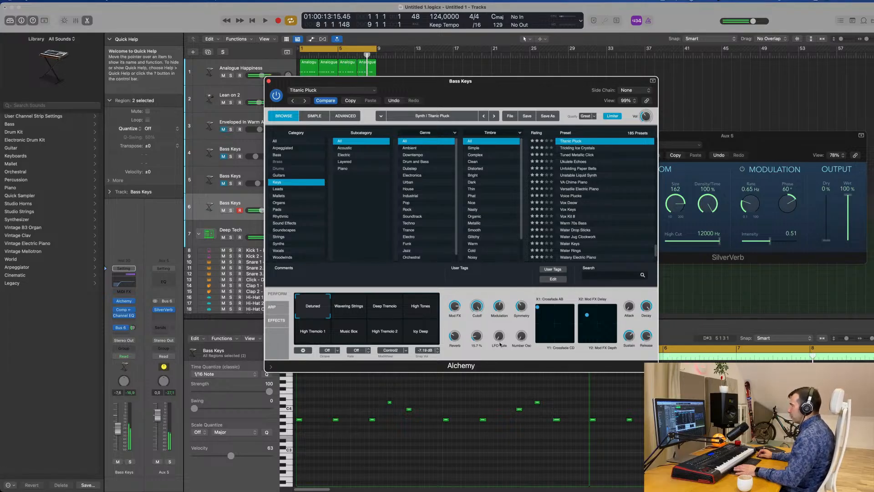
{"action": "mouse_move", "coordinate": [499, 336]}
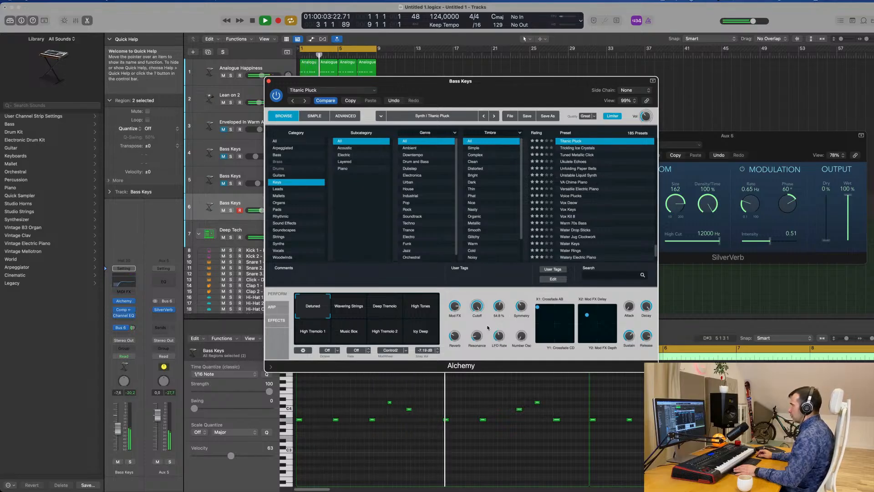
{"action": "mouse_move", "coordinate": [526, 334]}
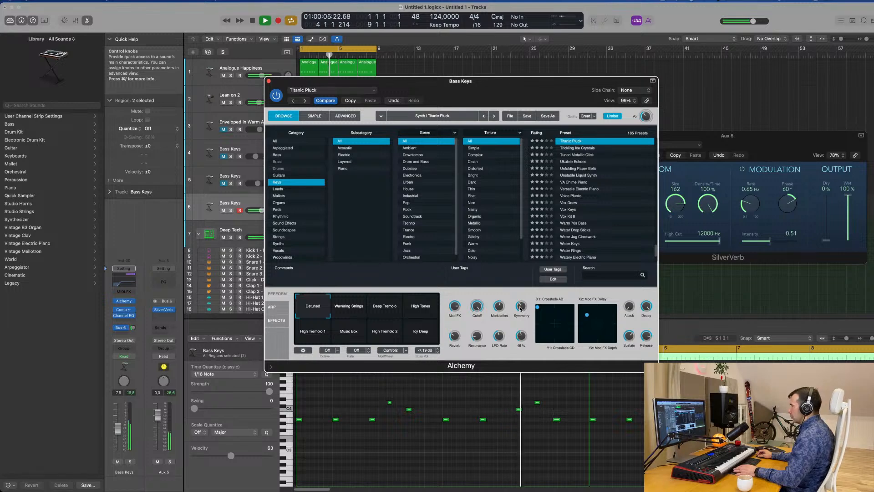
{"action": "left_click_drag", "start_coordinate": [524, 338], "coordinate": [522, 342]}
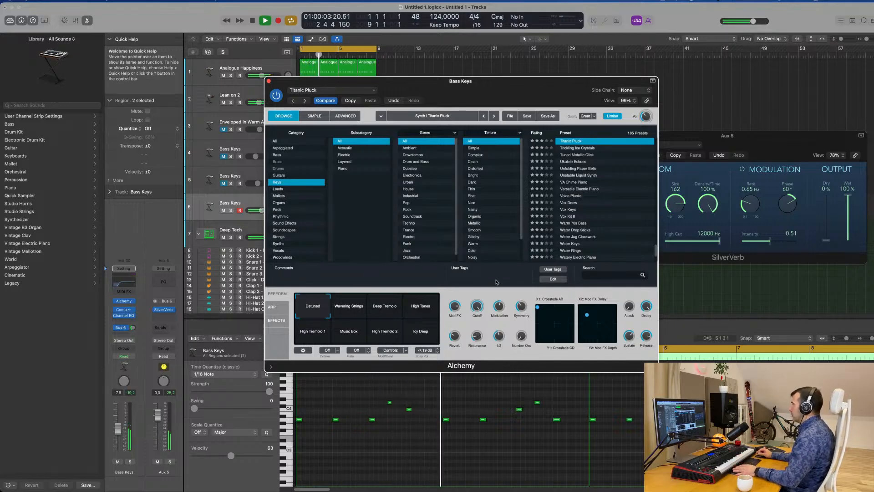
Lower the track 6 Bass Keys melody volume to -9.0 dB and play the groove from the start
{"action": "left_click_drag", "start_coordinate": [454, 85], "coordinate": [661, 89]}
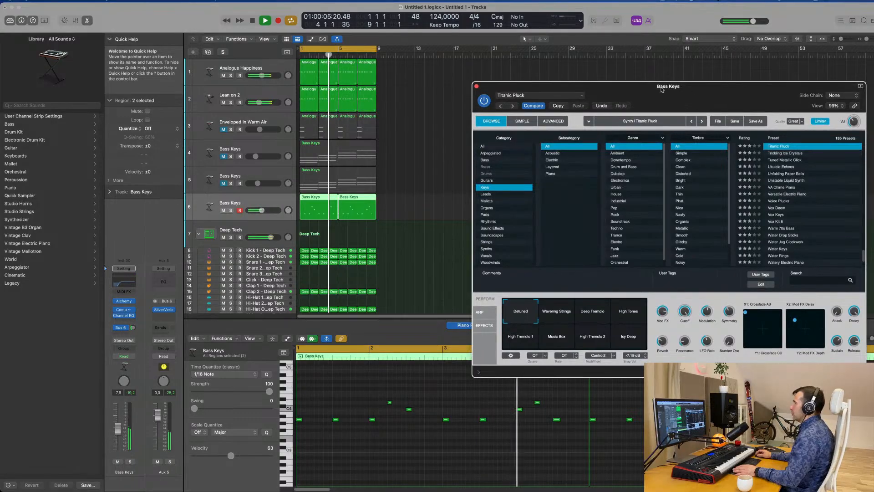
{"action": "left_click", "coordinate": [246, 203]}
{"action": "key", "text": "Return"}
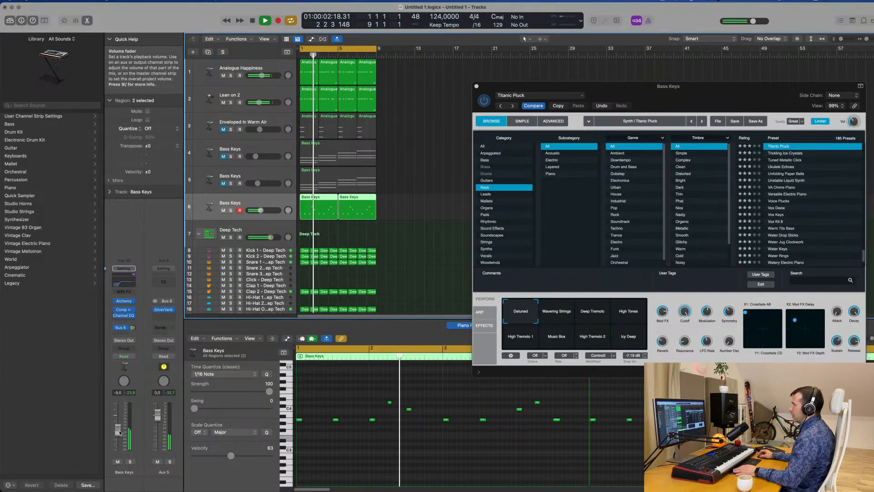
Reduce Titanic Pluck's Cutoff to about 77% and replay the groove from the start
{"action": "key", "text": "Return"}
{"action": "left_click", "coordinate": [685, 314]}
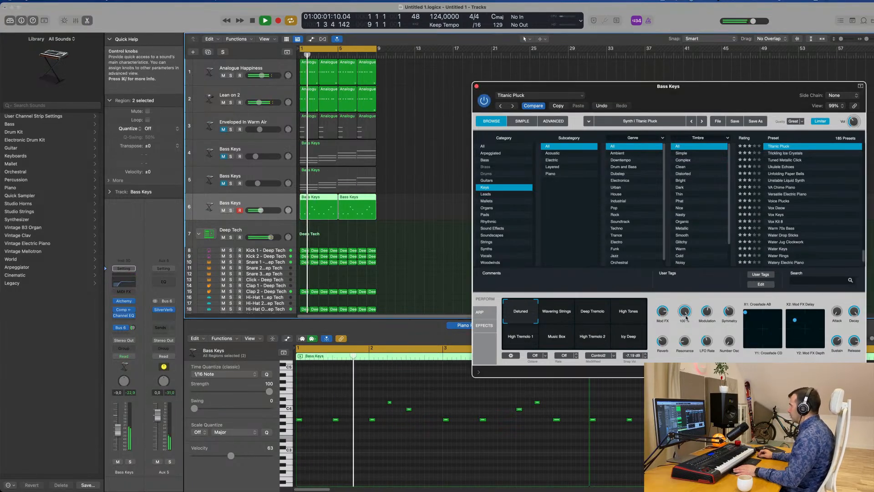
{"action": "left_click_drag", "start_coordinate": [686, 318], "coordinate": [687, 311]}
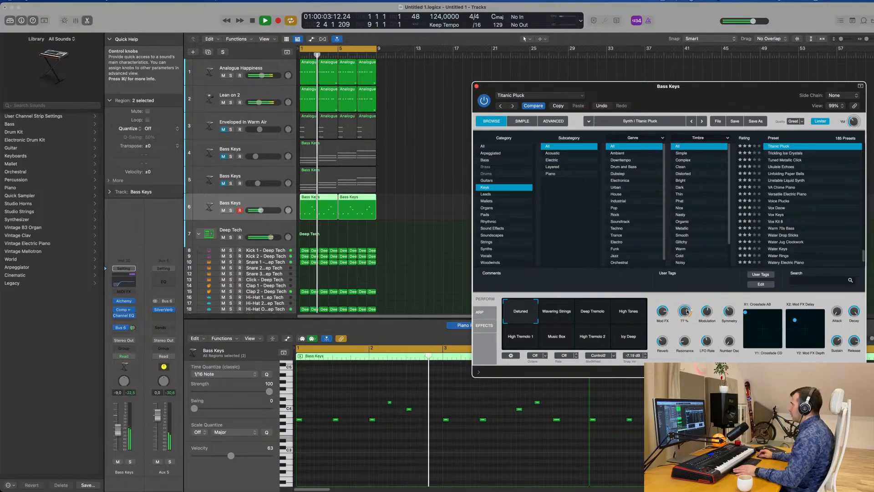
{"action": "key", "text": "Return"}
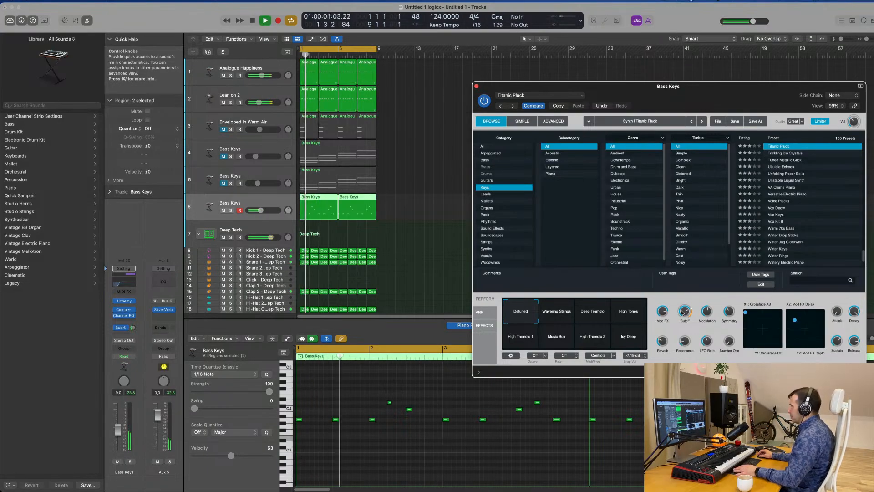
Examine Titanic Pluck's sources, filters and envelope in Alchemy's Advanced view, and close the synth window
{"action": "left_click", "coordinate": [553, 121]}
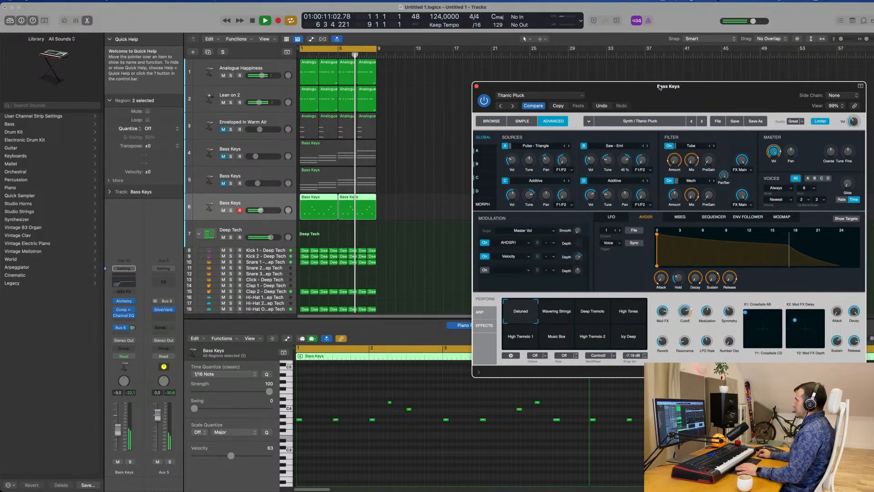
{"action": "left_click_drag", "start_coordinate": [661, 88], "coordinate": [536, 91]}
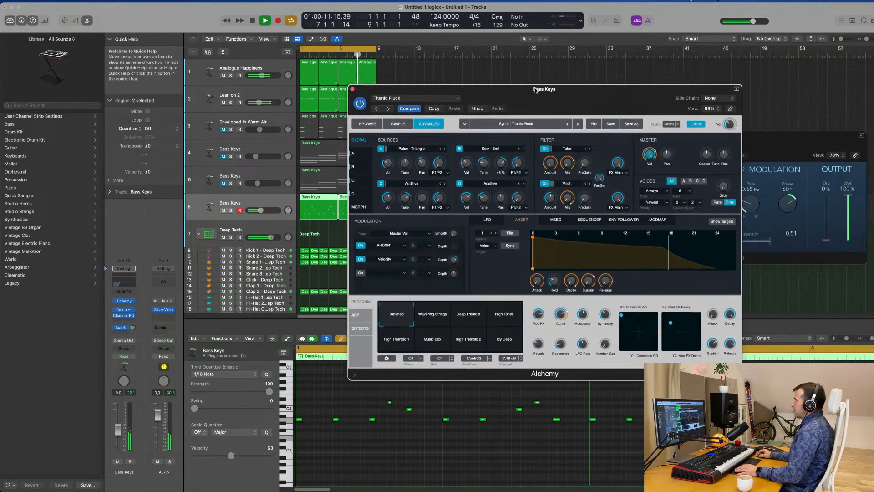
{"action": "left_click", "coordinate": [352, 88]}
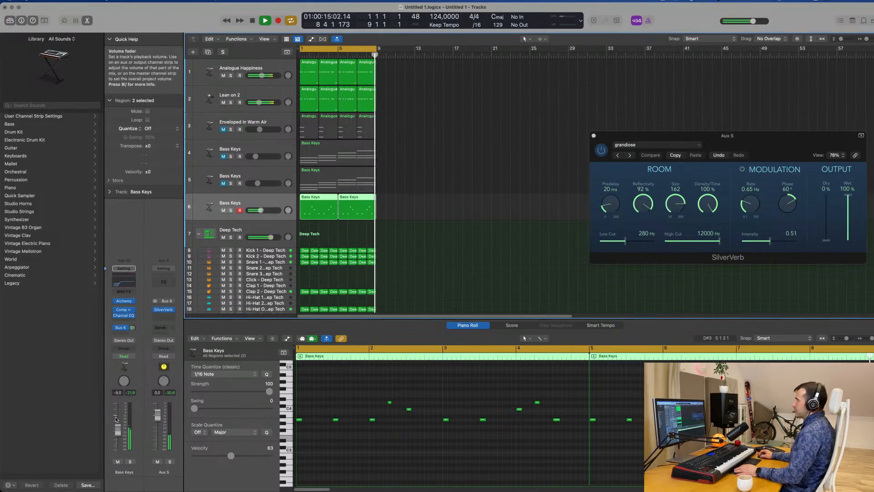
Raise the track 6 melody volume to about -8.6 dB and unmute the Bass Keys chords on track 4
{"action": "key", "text": "space"}
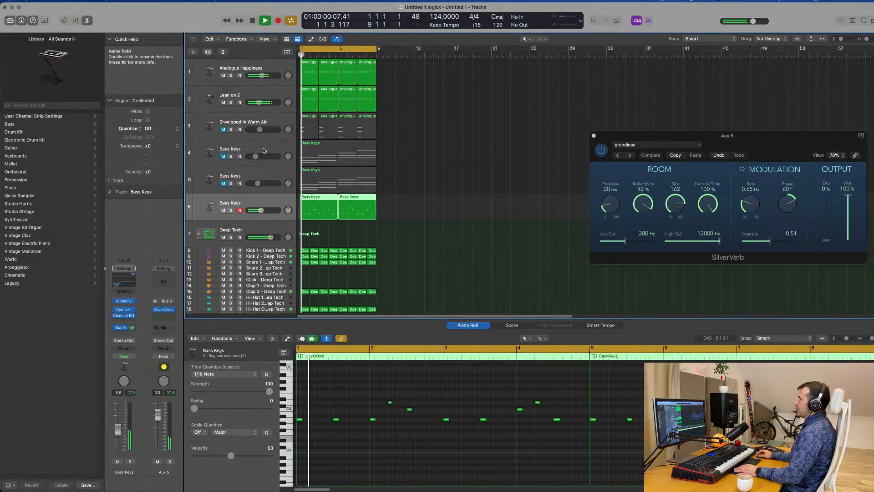
{"action": "left_click", "coordinate": [235, 147]}
{"action": "left_click", "coordinate": [223, 156]}
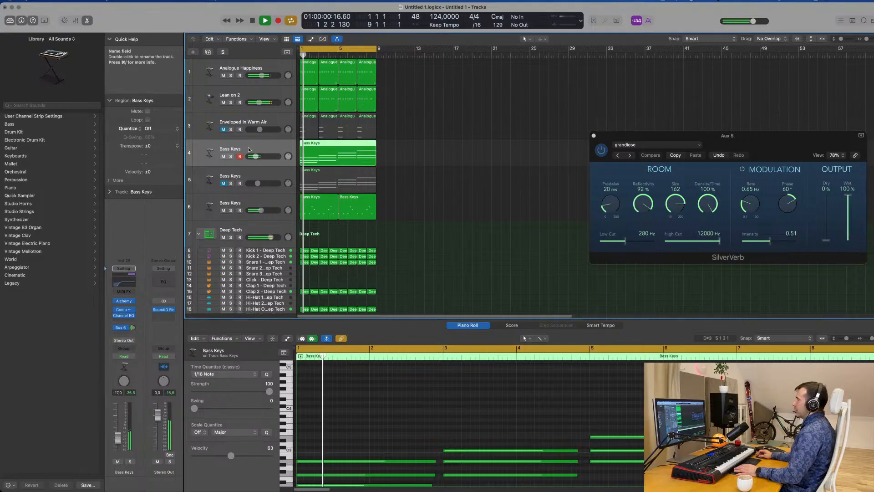
Raise the track 4 Bass Keys chords' volume to about -8.4 dB and replay the groove from the start
{"action": "key", "text": "space"}
{"action": "key", "text": "space"}
{"action": "key", "text": "space"}
{"action": "left_click_drag", "start_coordinate": [117, 438], "coordinate": [116, 431]}
{"action": "key", "text": "space"}
{"action": "key", "text": "space"}
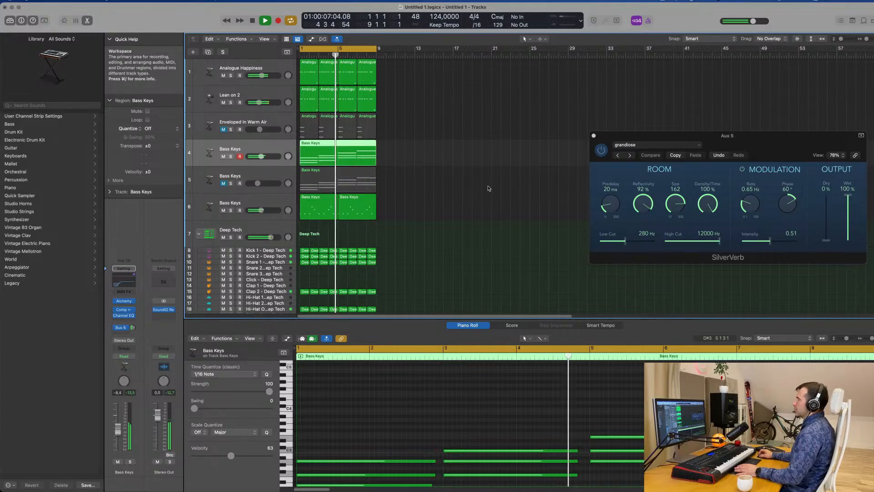
Repeat all the regions until the arrangement extends to bar 33, move the SilverVerb window aside and deselect everything
{"action": "scroll", "coordinate": [455, 207], "scroll_direction": "down", "scroll_amount": 3}
{"action": "scroll", "coordinate": [463, 208], "scroll_direction": "up", "scroll_amount": 3}
{"action": "scroll", "coordinate": [463, 207], "scroll_direction": "up", "scroll_amount": 1}
{"action": "scroll", "coordinate": [463, 207], "scroll_direction": "left", "scroll_amount": 2}
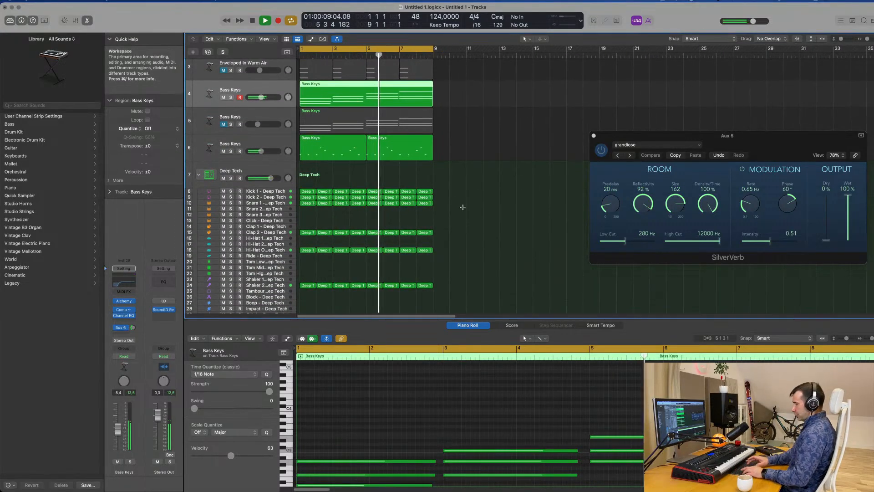
{"action": "key", "text": "super+a"}
{"action": "key", "text": "super+r"}
{"action": "scroll", "coordinate": [464, 210], "scroll_direction": "down", "scroll_amount": 3}
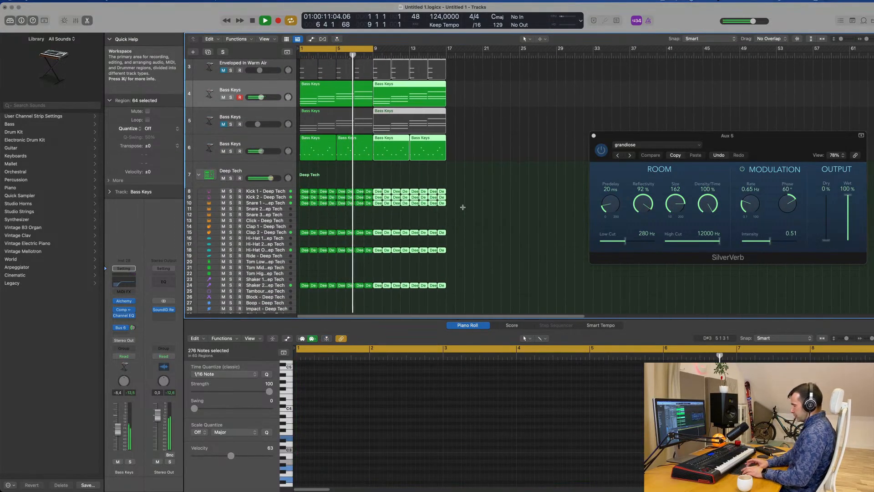
{"action": "key", "text": "super+r"}
{"action": "key", "text": "super+r"}
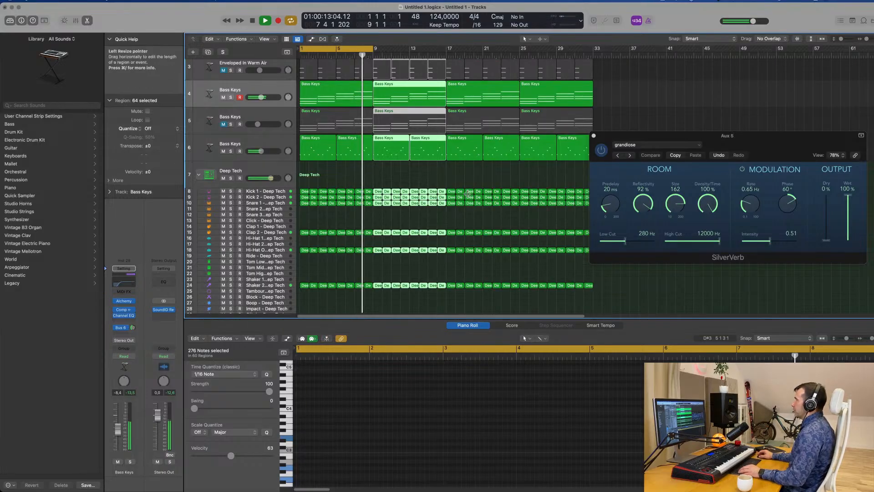
{"action": "scroll", "coordinate": [463, 206], "scroll_direction": "up", "scroll_amount": 3}
{"action": "scroll", "coordinate": [463, 203], "scroll_direction": "down", "scroll_amount": 2}
{"action": "scroll", "coordinate": [464, 199], "scroll_direction": "up", "scroll_amount": 1}
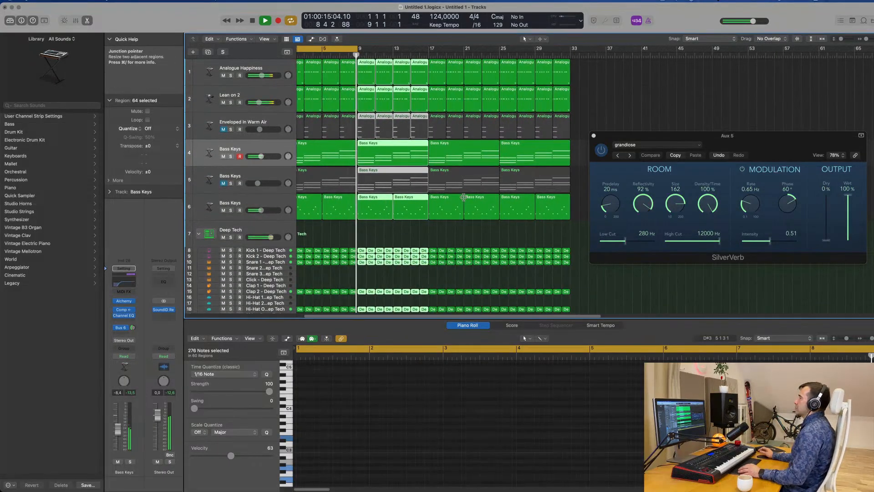
{"action": "left_click_drag", "start_coordinate": [697, 136], "coordinate": [751, 120]}
{"action": "left_click", "coordinate": [593, 158]}
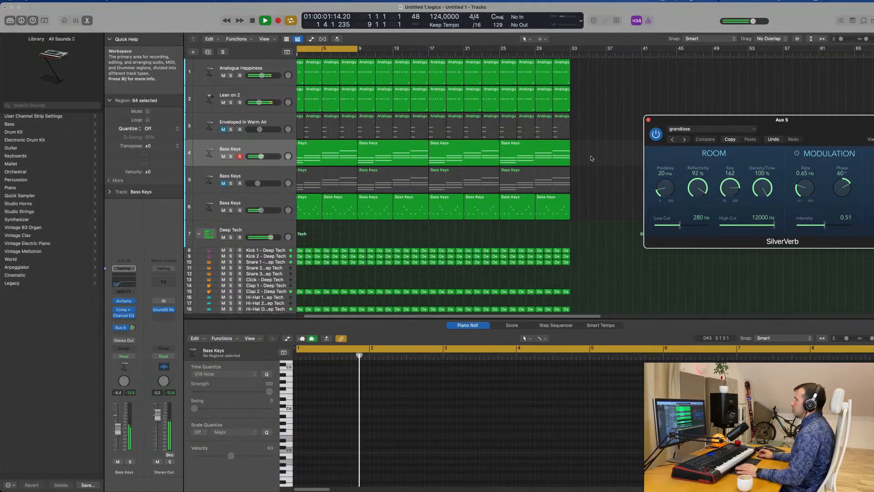
Unmute the Enveloped In Warm Air track, raise its volume to about -5.5 dB and play the groove
{"action": "key", "text": "space"}
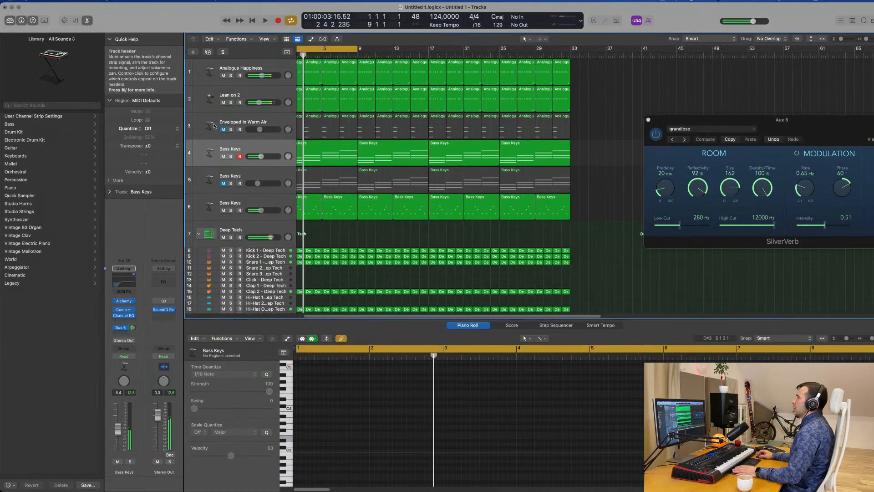
{"action": "left_click", "coordinate": [223, 130]}
{"action": "left_click", "coordinate": [214, 134]}
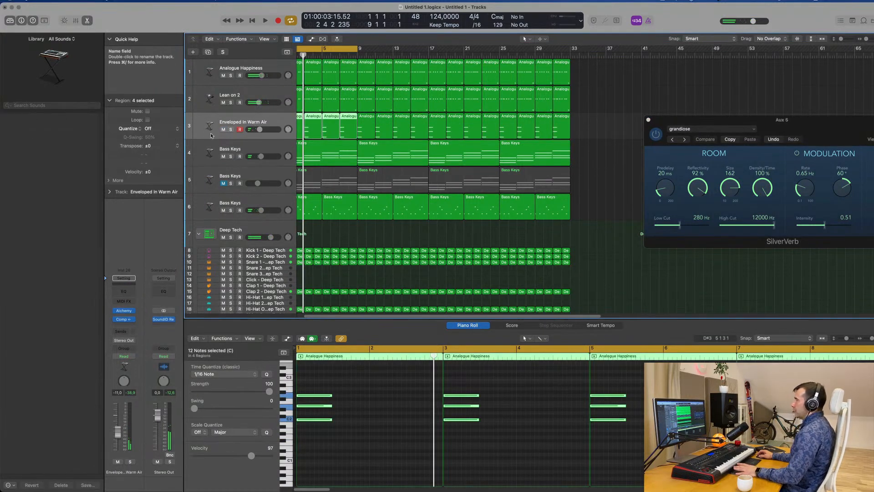
{"action": "key", "text": "space"}
{"action": "key", "text": "space"}
{"action": "key", "text": "space"}
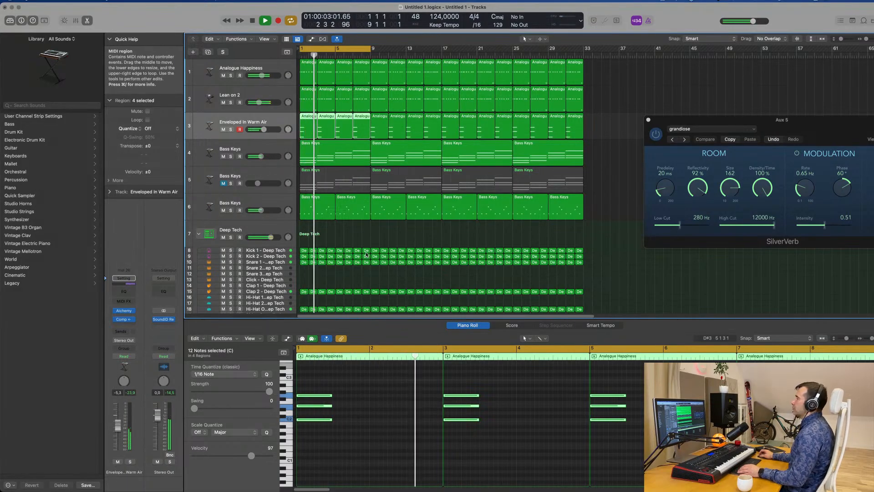
{"action": "scroll", "coordinate": [366, 248], "scroll_direction": "down", "scroll_amount": 5}
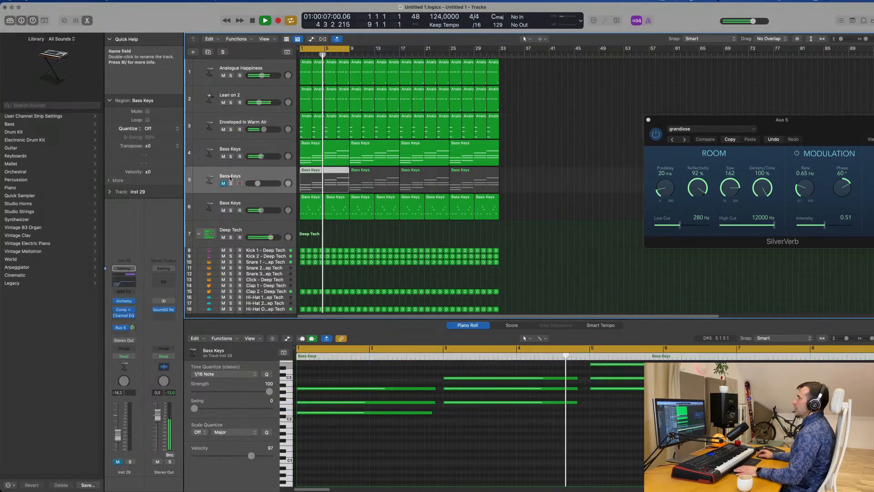
Unmute the track 5 Bass Keys chords and raise their volume to about -11.2 dB during playback
{"action": "left_click", "coordinate": [213, 189]}
{"action": "left_click", "coordinate": [223, 184]}
{"action": "key", "text": "space"}
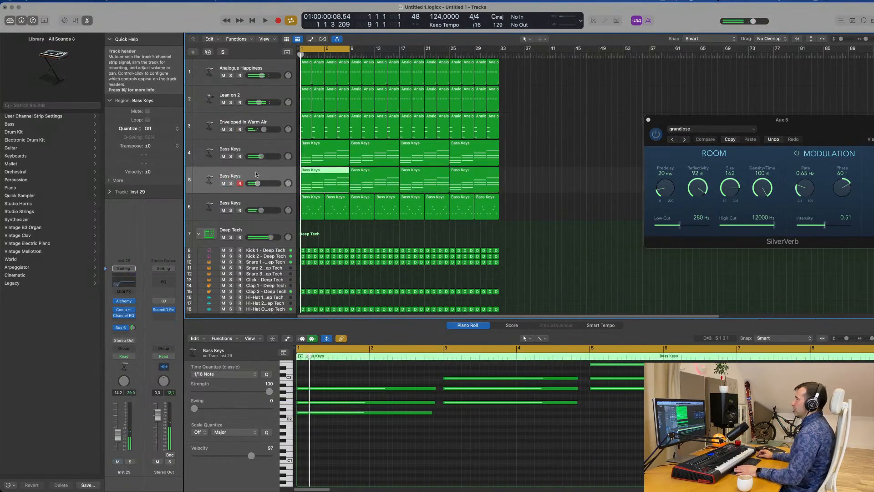
{"action": "key", "text": "space"}
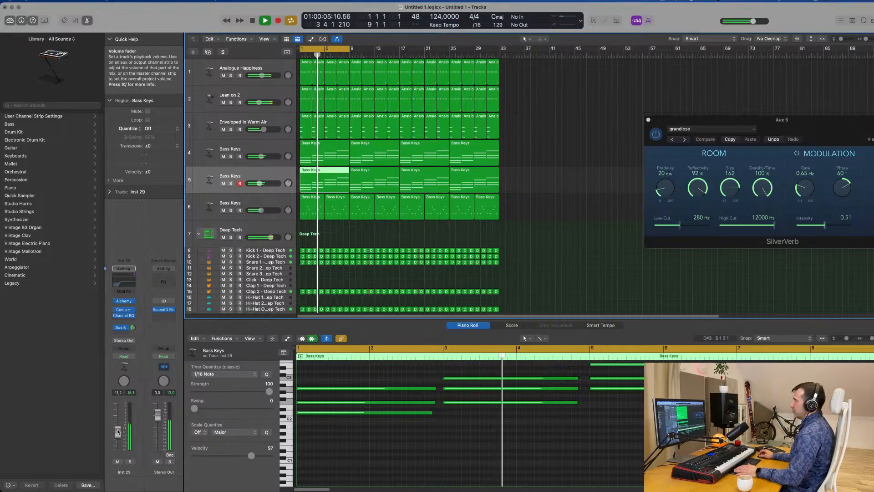
Check the Channel EQ curve on the track 5 Bass Keys chords and close the plug-in window
{"action": "left_click", "coordinate": [121, 285]}
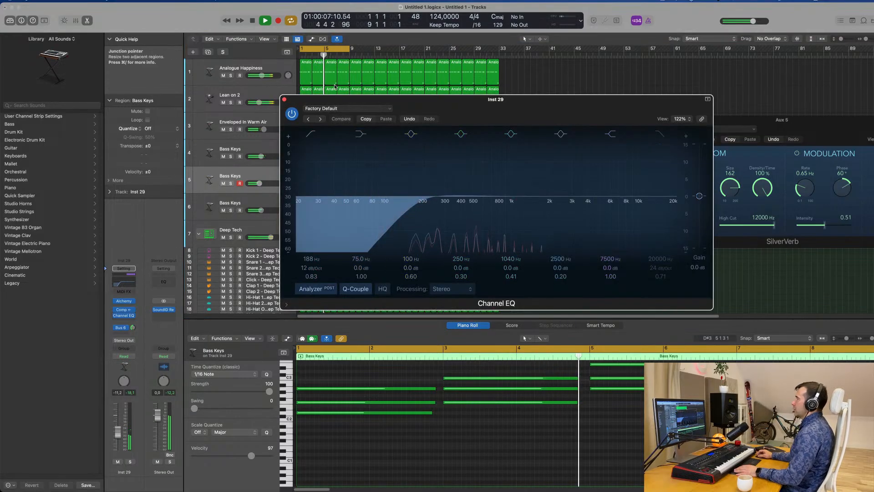
{"action": "left_click", "coordinate": [285, 98]}
{"action": "scroll", "coordinate": [501, 218], "scroll_direction": "up", "scroll_amount": 3}
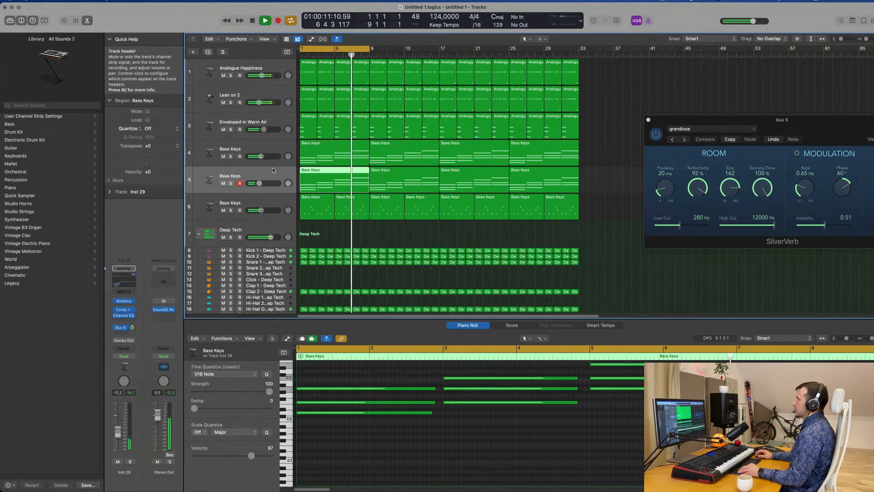
{"action": "scroll", "coordinate": [273, 169], "scroll_direction": "down", "scroll_amount": 4}
{"action": "scroll", "coordinate": [274, 170], "scroll_direction": "up", "scroll_amount": 1}
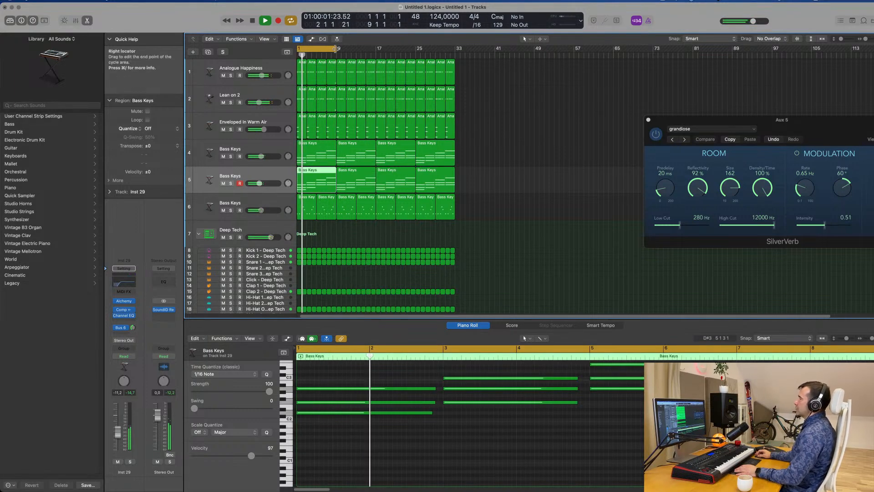
Extend the cycle range to the end of the arrangement at bar 33 and stop playback
{"action": "left_click_drag", "start_coordinate": [336, 49], "coordinate": [455, 60]}
{"action": "key", "text": "super+Right"}
{"action": "key", "text": "super+Right"}
{"action": "scroll", "coordinate": [540, 143], "scroll_direction": "down", "scroll_amount": 1}
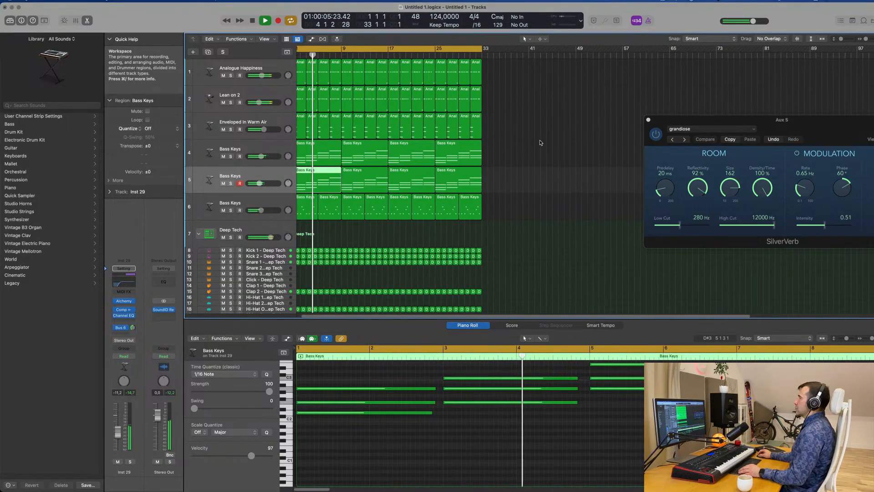
{"action": "scroll", "coordinate": [542, 142], "scroll_direction": "up", "scroll_amount": 4}
{"action": "key", "text": "space"}
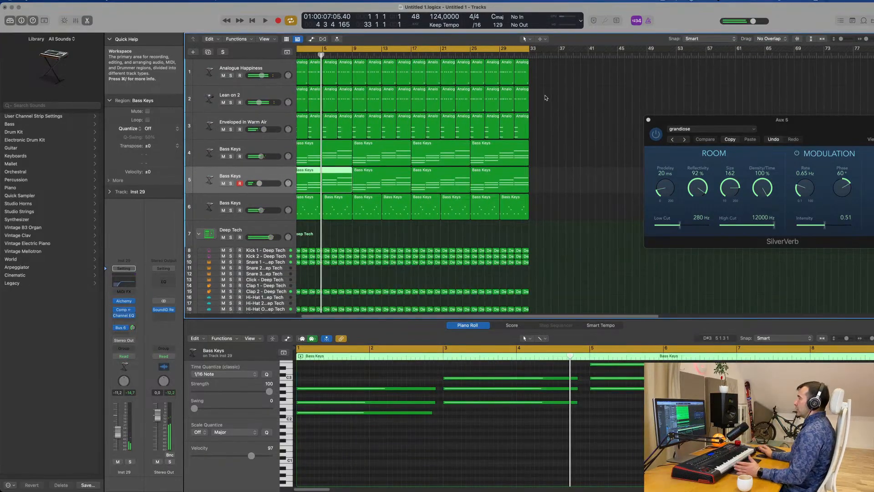
{"action": "scroll", "coordinate": [546, 98], "scroll_direction": "left", "scroll_amount": 1}
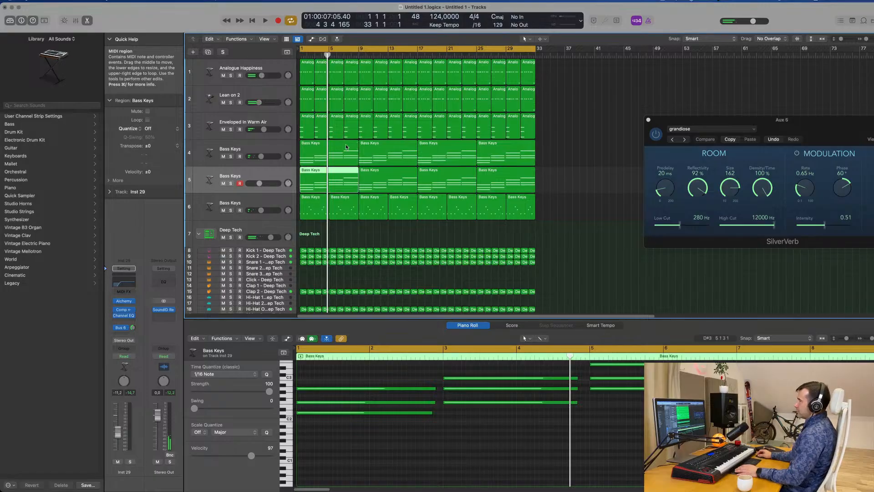
Duplicate the Analogue Happiness track and copy the first Bass Keys chord region from track 6 onto the new track at bar 1
{"action": "left_click", "coordinate": [274, 68]}
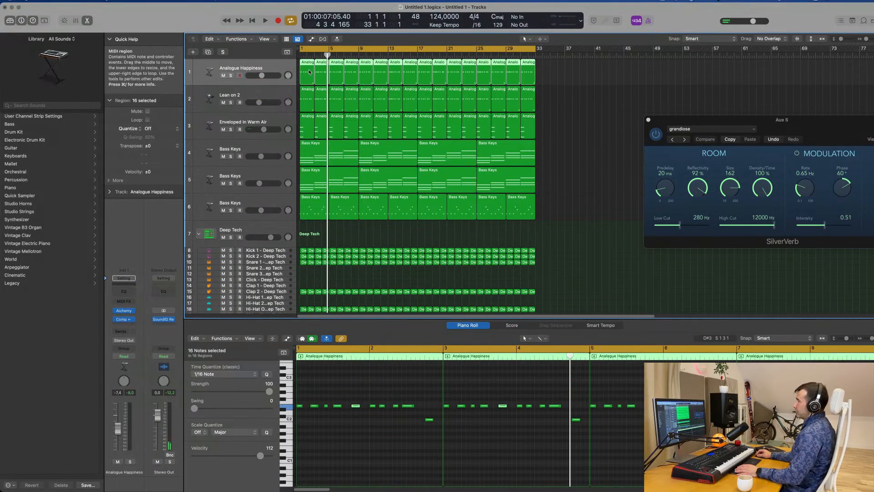
{"action": "scroll", "coordinate": [308, 72], "scroll_direction": "right", "scroll_amount": 1}
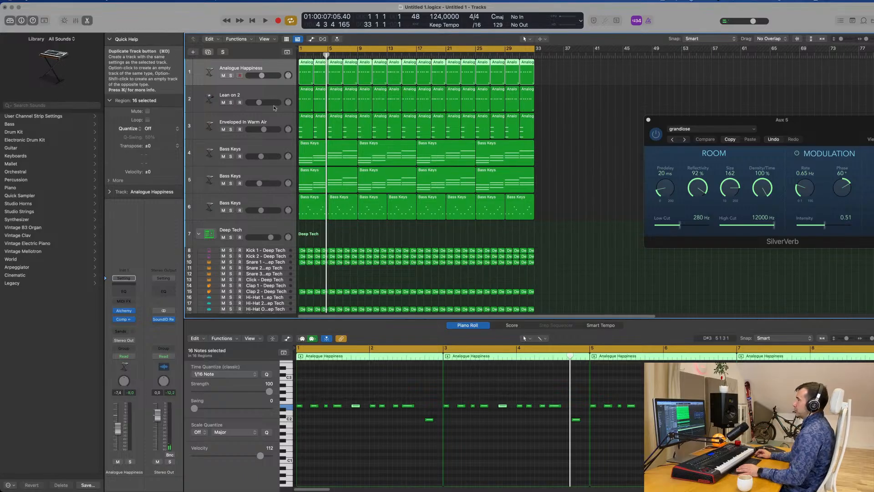
{"action": "key", "text": "super+d"}
{"action": "left_click", "coordinate": [333, 201]}
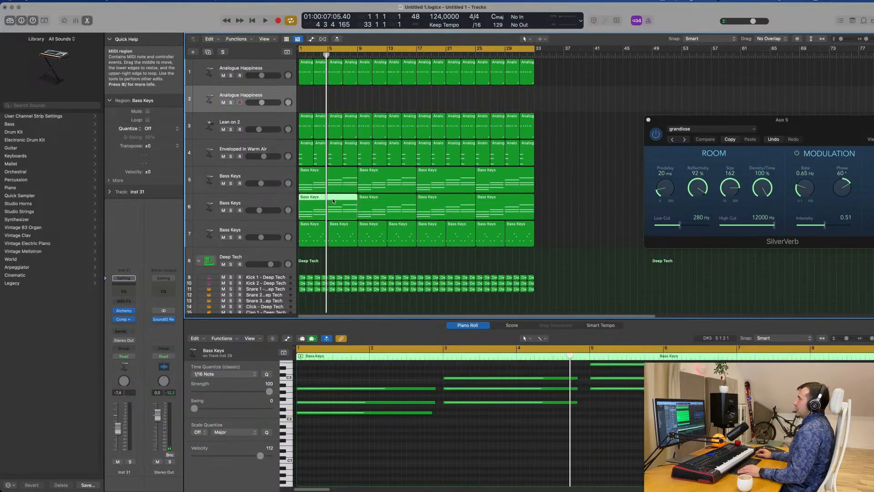
{"action": "left_click_drag", "start_coordinate": [334, 201], "coordinate": [334, 107]}
Delete the upper chord notes in the copied region on track 2, keeping only the lowest note of each chord
{"action": "scroll", "coordinate": [360, 427], "scroll_direction": "down", "scroll_amount": 5}
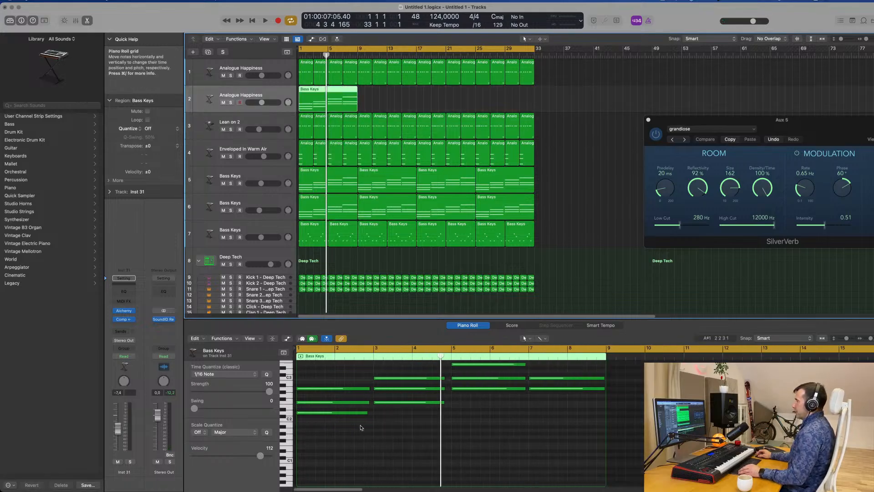
{"action": "left_click_drag", "start_coordinate": [325, 375], "coordinate": [399, 394]}
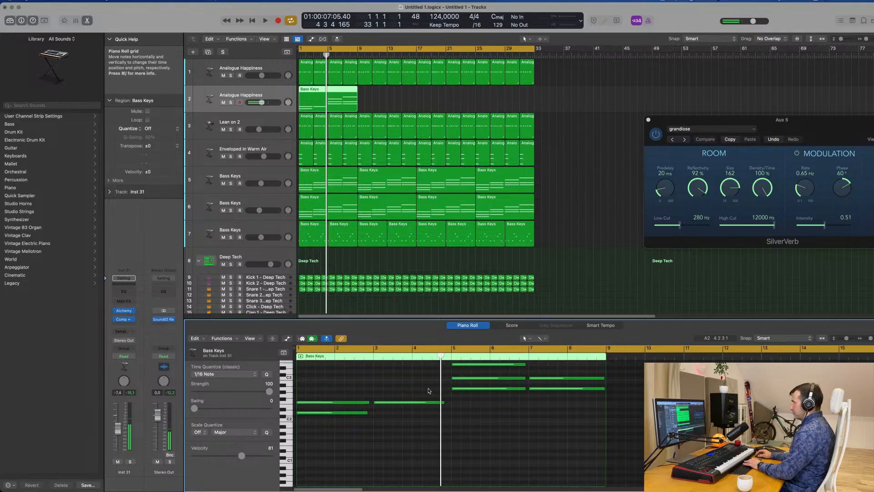
{"action": "scroll", "coordinate": [429, 391], "scroll_direction": "up", "scroll_amount": 3}
{"action": "left_click_drag", "start_coordinate": [444, 376], "coordinate": [588, 406]}
{"action": "key", "text": "Delete"}
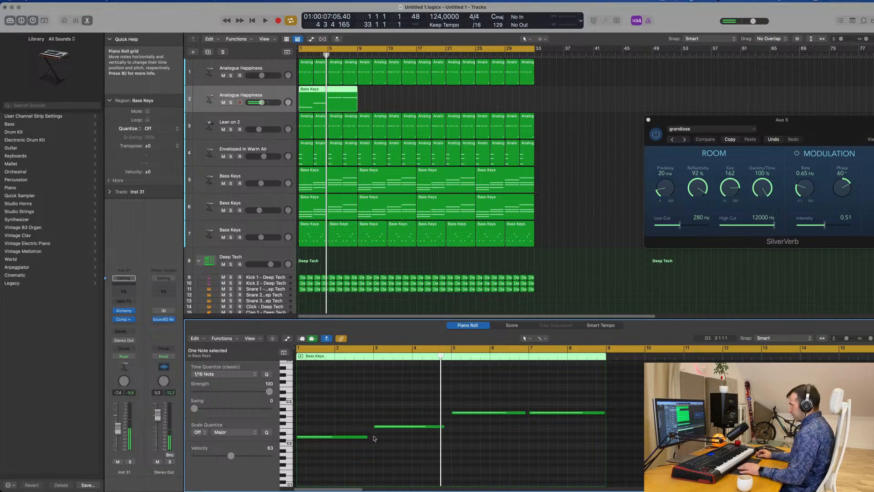
Lengthen the first three bass notes in the copied region so each reaches the start of the following note
{"action": "left_click_drag", "start_coordinate": [369, 439], "coordinate": [371, 437]}
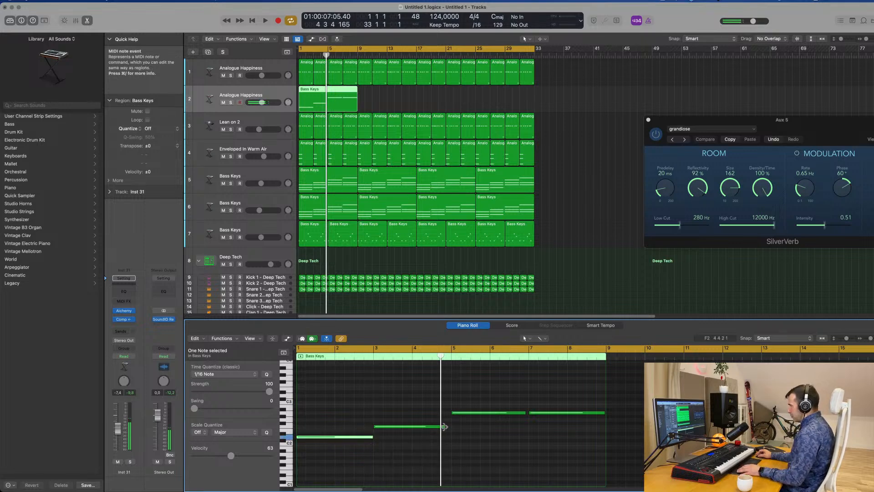
{"action": "left_click_drag", "start_coordinate": [444, 427], "coordinate": [451, 427]}
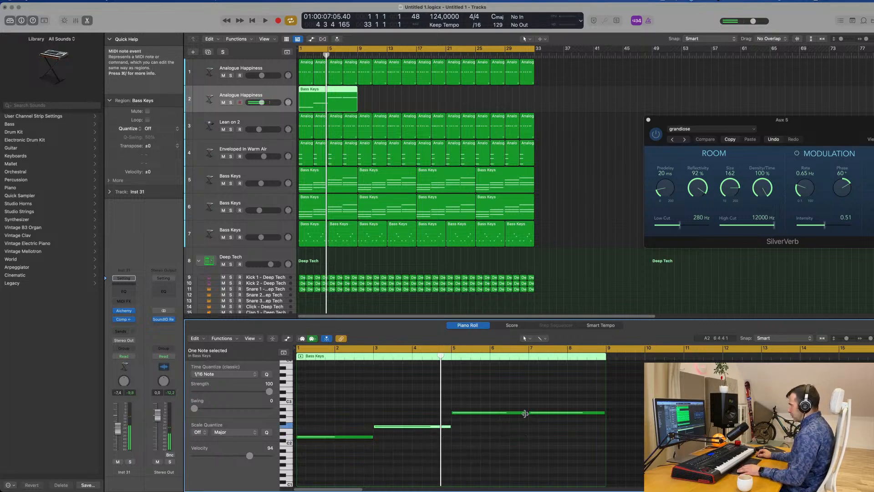
{"action": "left_click", "coordinate": [526, 413]}
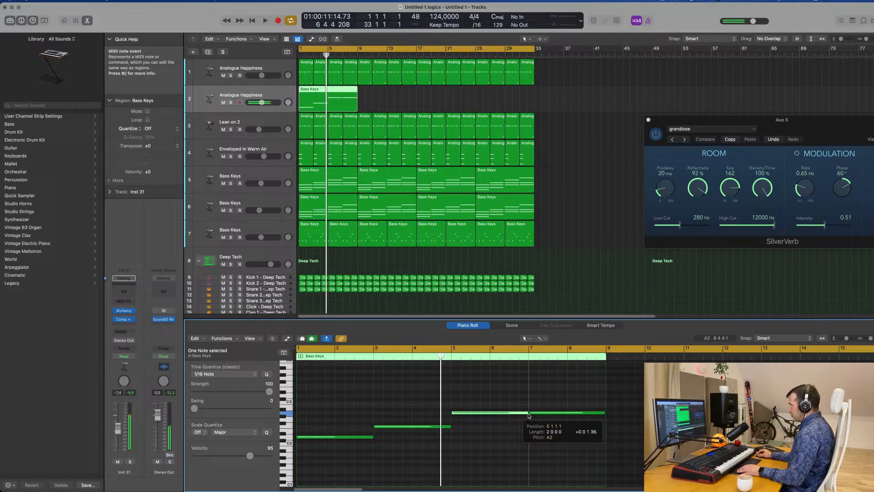
Mute the original Analogue Happiness track and lower the new track 2 bass to about -8.9 dB while auditioning it in the mix
{"action": "left_click", "coordinate": [223, 76]}
{"action": "key", "text": "space"}
{"action": "scroll", "coordinate": [350, 210], "scroll_direction": "up", "scroll_amount": 2}
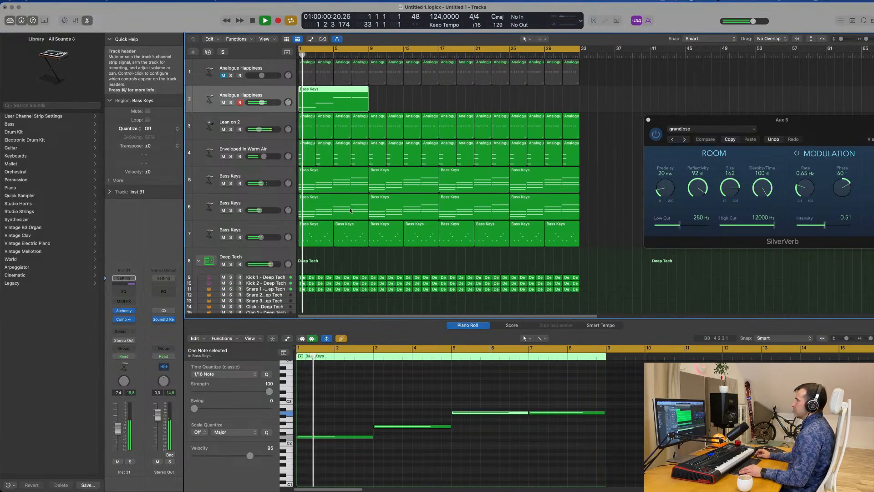
{"action": "scroll", "coordinate": [350, 210], "scroll_direction": "down", "scroll_amount": 2}
{"action": "scroll", "coordinate": [351, 400], "scroll_direction": "down", "scroll_amount": 1}
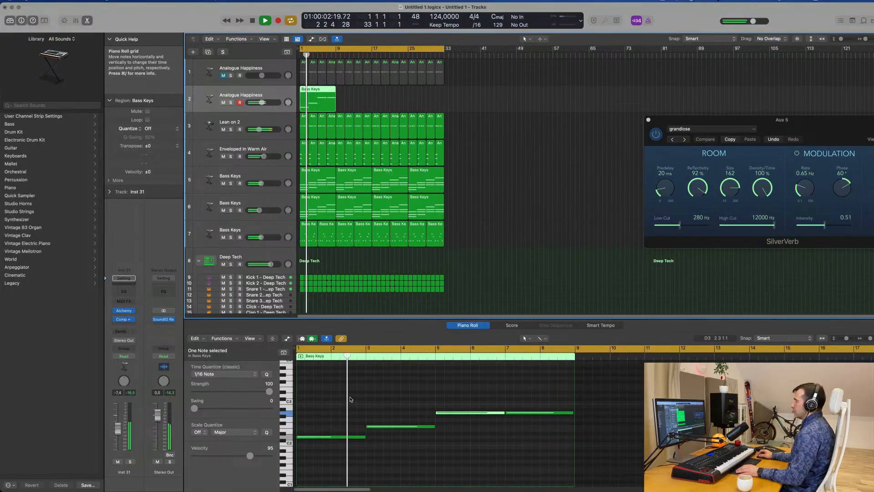
{"action": "scroll", "coordinate": [350, 399], "scroll_direction": "down", "scroll_amount": 1}
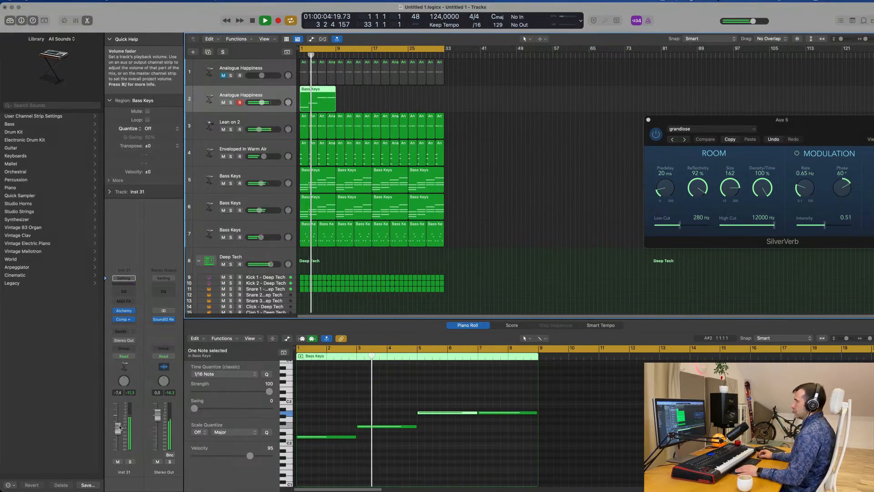
{"action": "left_click", "coordinate": [131, 462]}
{"action": "left_click", "coordinate": [131, 462]}
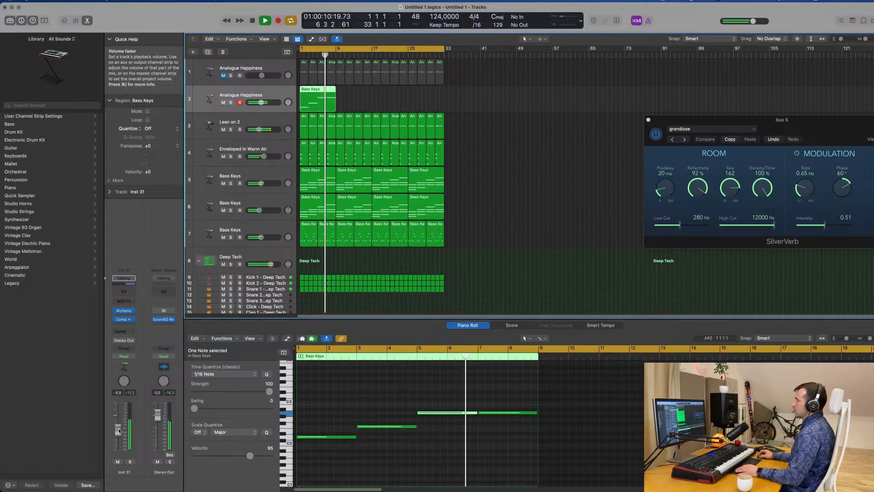
Mute the Lean on 2 track and replay the arrangement from the start with the sustained bass notes
{"action": "key", "text": "space"}
{"action": "left_click", "coordinate": [223, 130]}
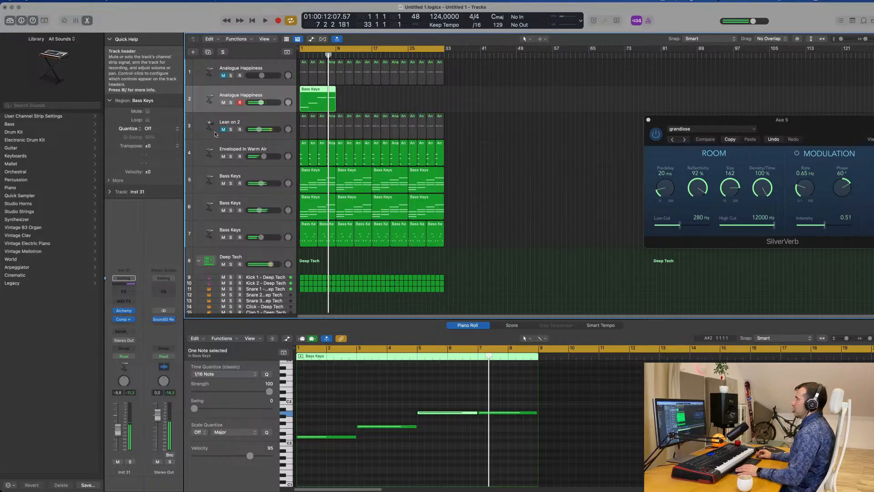
{"action": "key", "text": "space"}
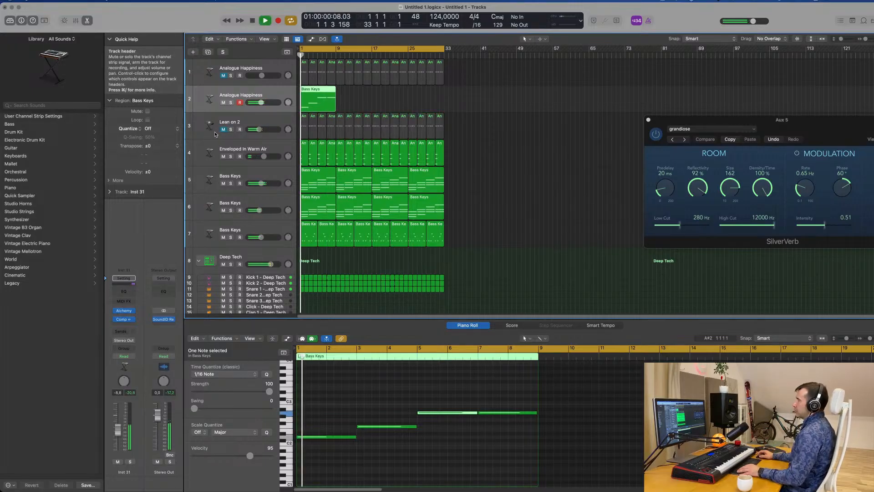
{"action": "scroll", "coordinate": [250, 127], "scroll_direction": "up", "scroll_amount": 5}
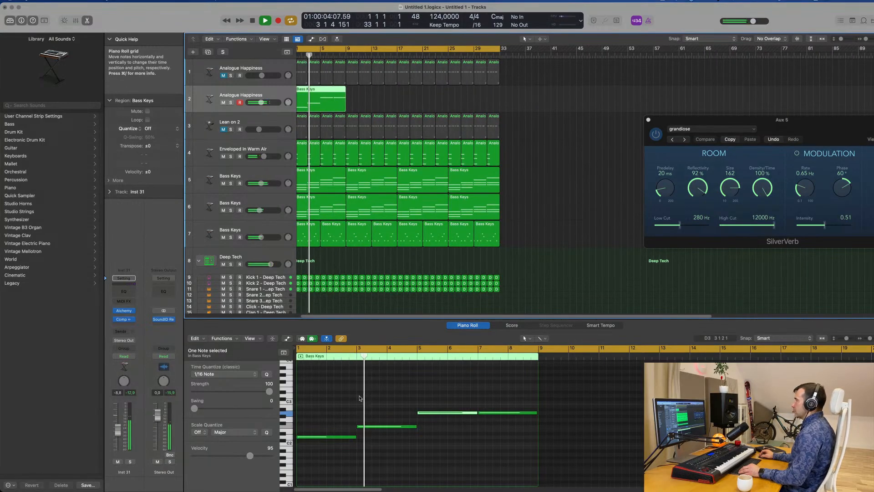
{"action": "scroll", "coordinate": [360, 398], "scroll_direction": "down", "scroll_amount": 1}
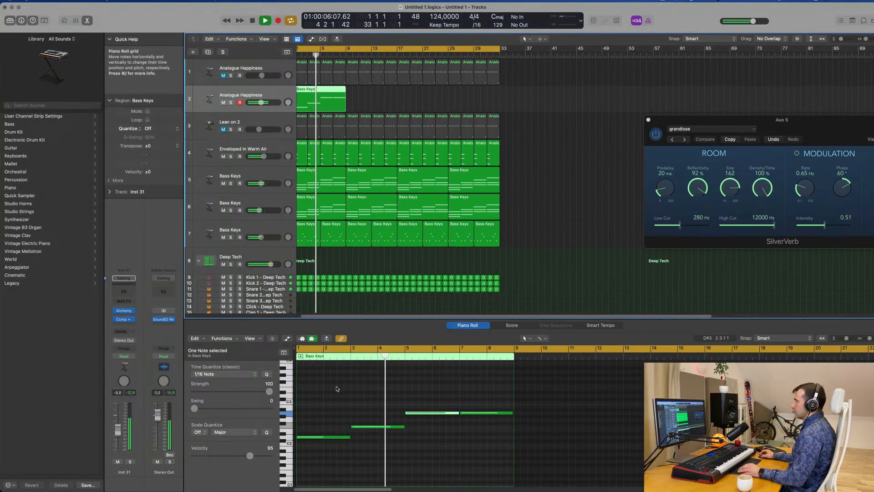
Open the Alchemy instrument on the track 2 bass, set its arpeggiator mode to Up and audition it
{"action": "left_click", "coordinate": [123, 311]}
{"action": "key", "text": "space"}
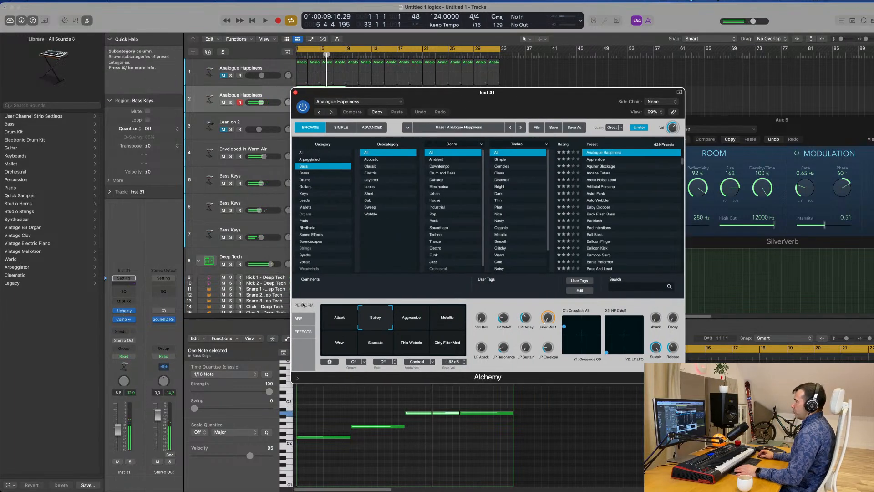
{"action": "left_click", "coordinate": [299, 317]}
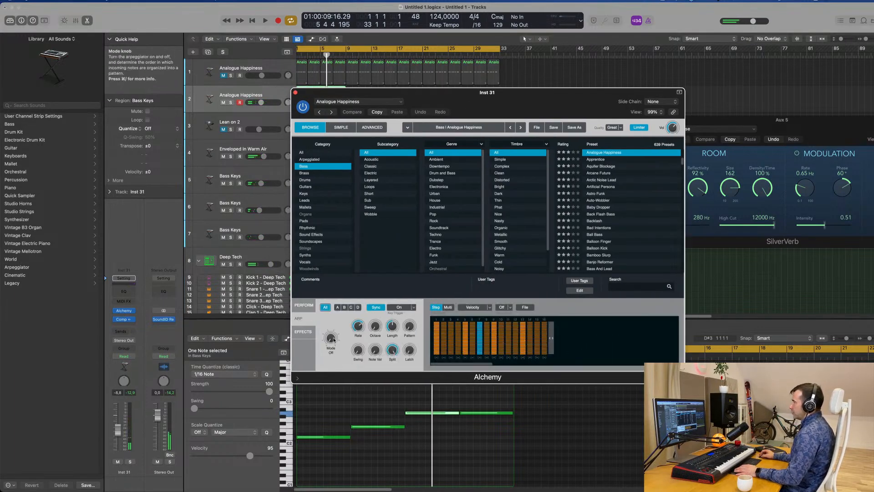
{"action": "key", "text": "space"}
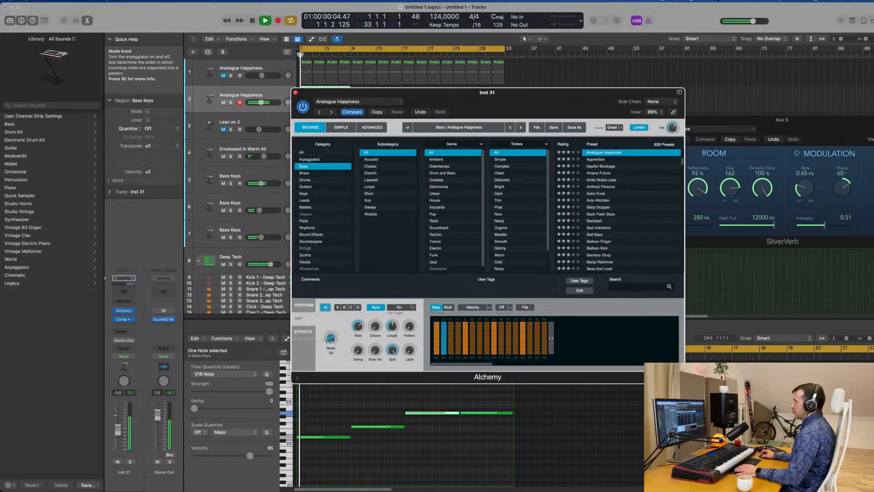
{"action": "left_click_drag", "start_coordinate": [527, 93], "coordinate": [625, 92]}
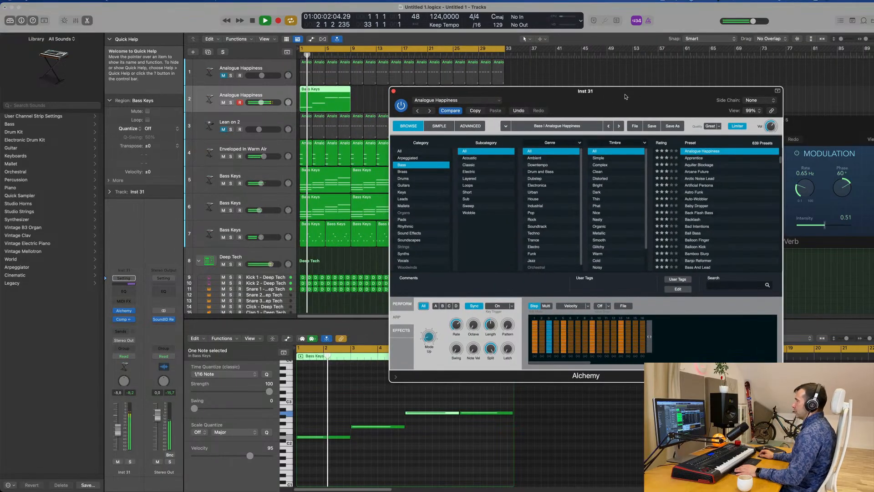
{"action": "key", "text": "space"}
{"action": "key", "text": "space"}
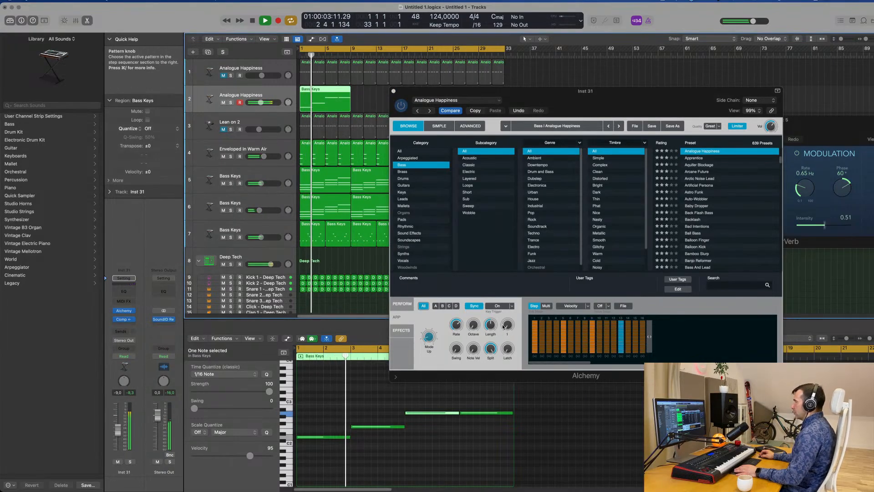
Set the arpeggiator's octave range to 2 and lower the bass track slightly while replaying from the start
{"action": "left_click_drag", "start_coordinate": [508, 324], "coordinate": [475, 312]}
{"action": "key", "text": "space"}
{"action": "key", "text": "space"}
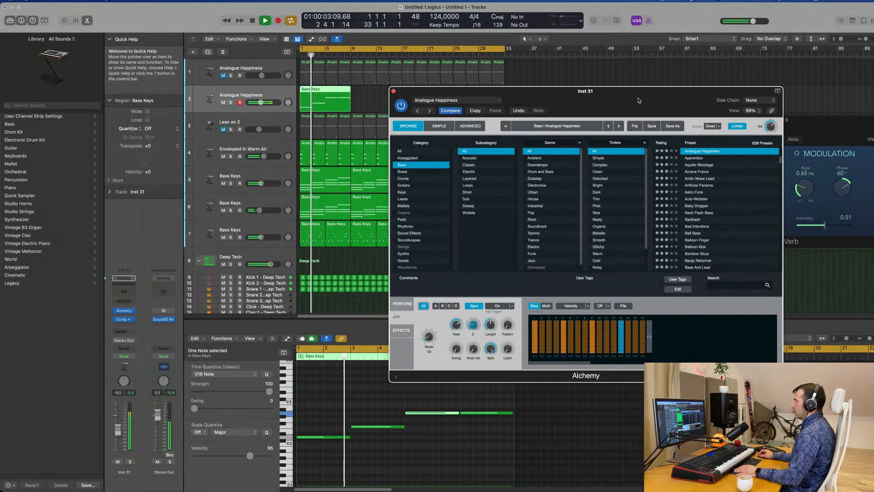
{"action": "left_click_drag", "start_coordinate": [608, 101], "coordinate": [665, 108]}
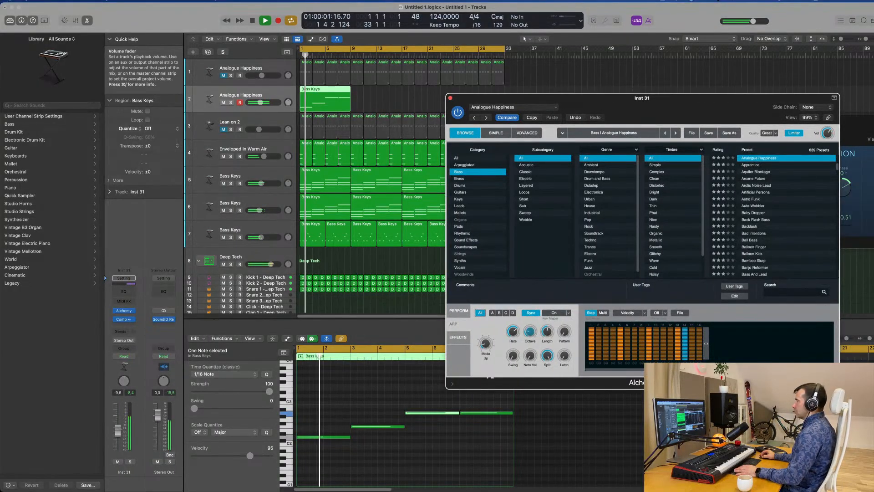
{"action": "left_click_drag", "start_coordinate": [261, 103], "coordinate": [260, 102]}
{"action": "key", "text": "Return"}
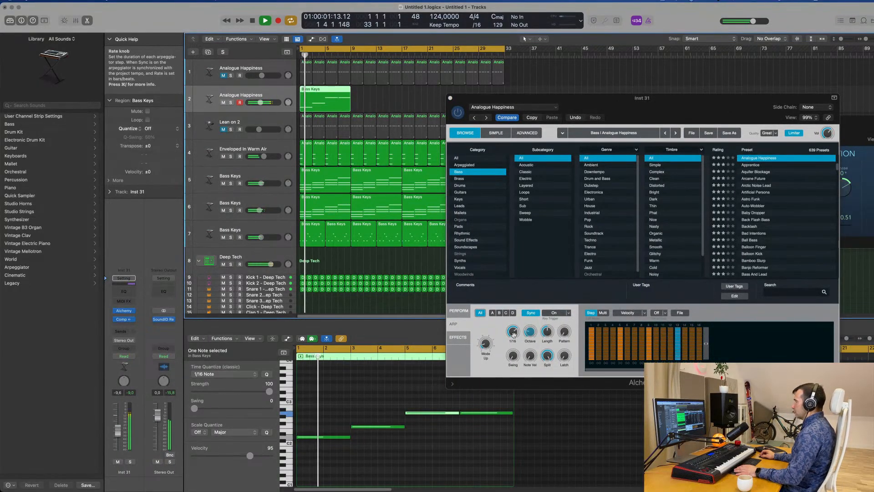
{"action": "left_click", "coordinate": [532, 352]}
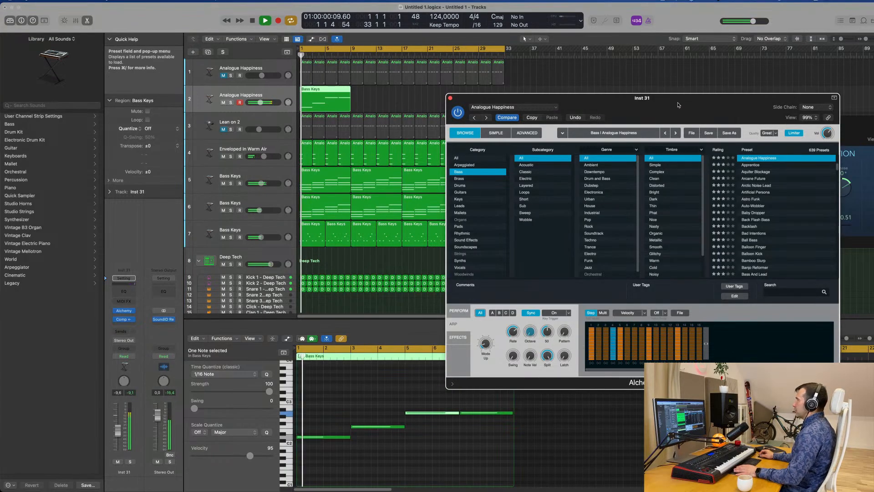
Try the Bouncing pattern preset in Alchemy's arpeggiator sequencer
{"action": "left_click_drag", "start_coordinate": [679, 99], "coordinate": [525, 111]}
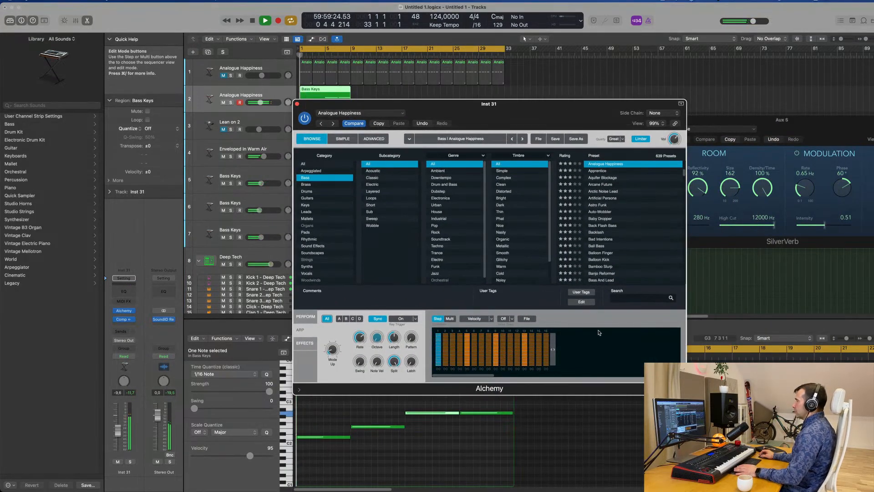
{"action": "left_click", "coordinate": [512, 319]}
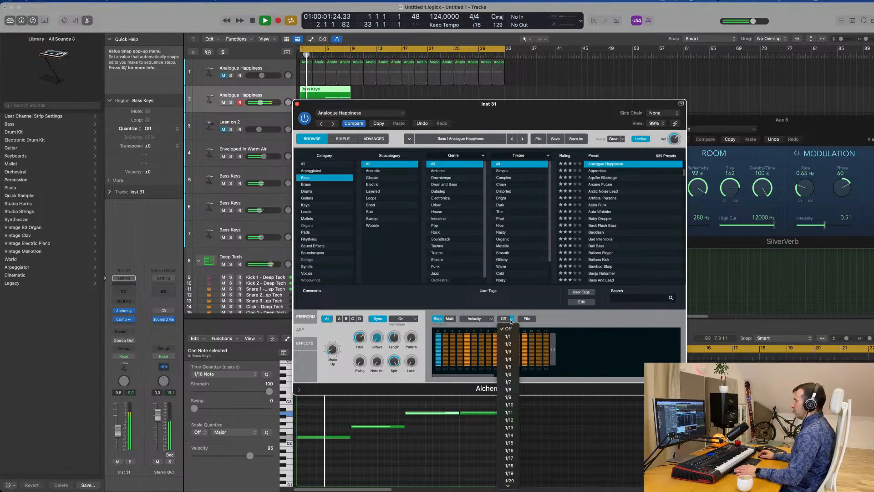
{"action": "left_click", "coordinate": [527, 320]}
{"action": "mouse_move", "coordinate": [539, 334]}
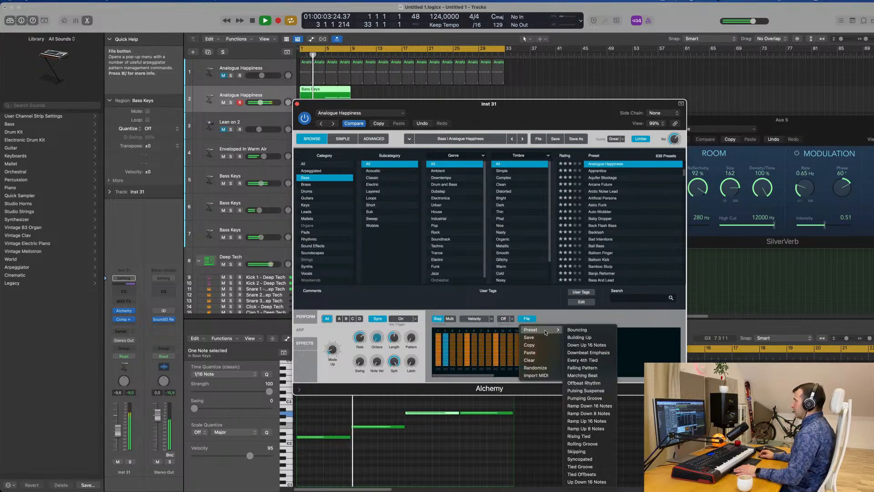
{"action": "left_click", "coordinate": [577, 340]}
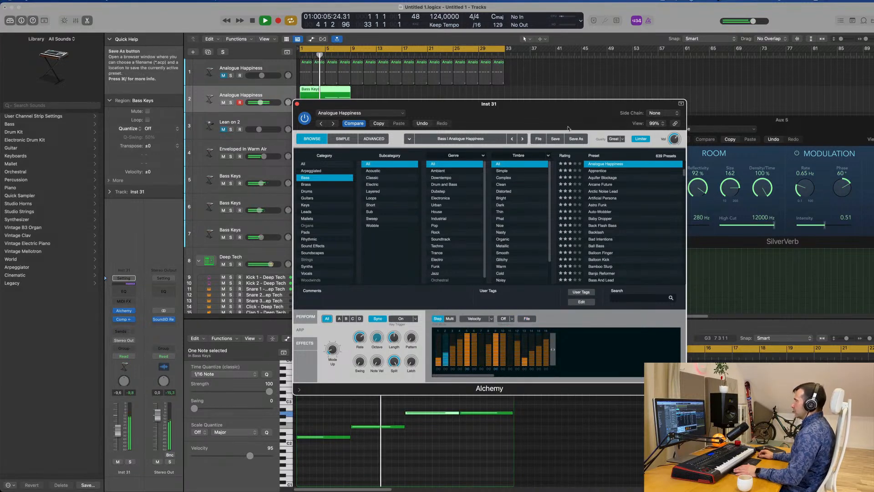
Try the Building Up arpeggiator pattern preset and replay from the start with the bass track at -9.4 dB
{"action": "left_click_drag", "start_coordinate": [568, 129], "coordinate": [697, 119]}
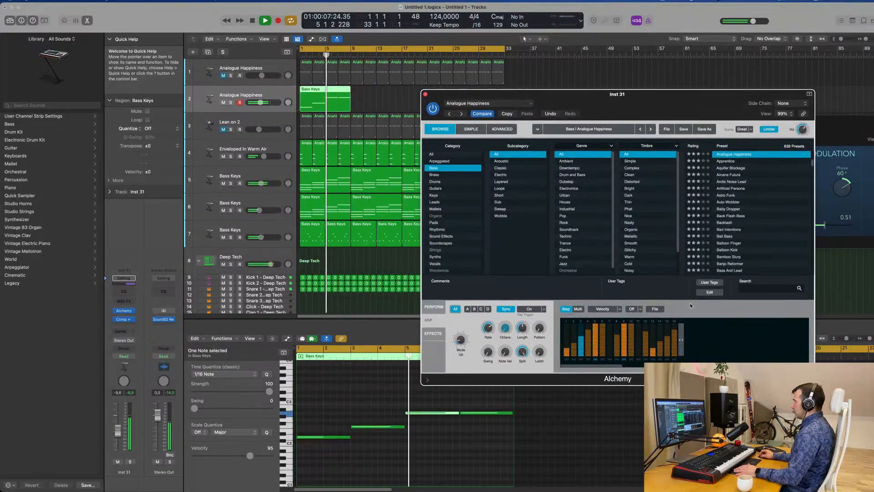
{"action": "left_click", "coordinate": [655, 308]}
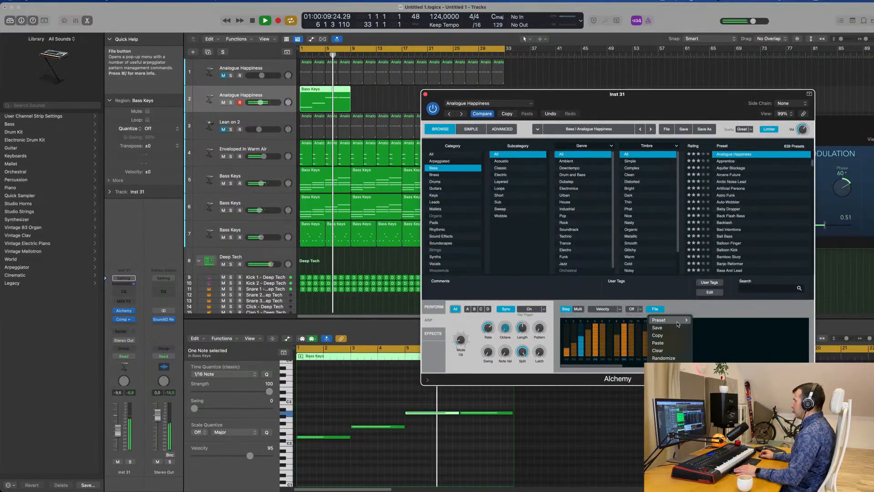
{"action": "mouse_move", "coordinate": [677, 324]}
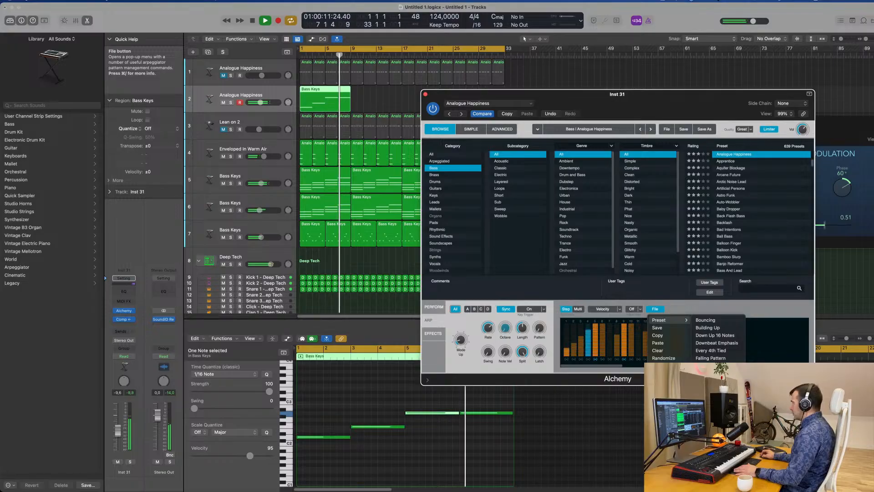
{"action": "left_click", "coordinate": [708, 327]}
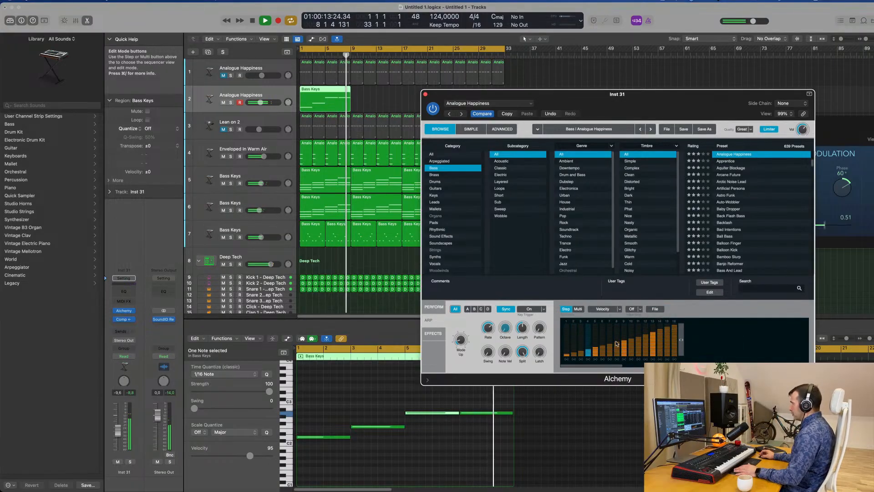
{"action": "left_click_drag", "start_coordinate": [673, 97], "coordinate": [622, 96]}
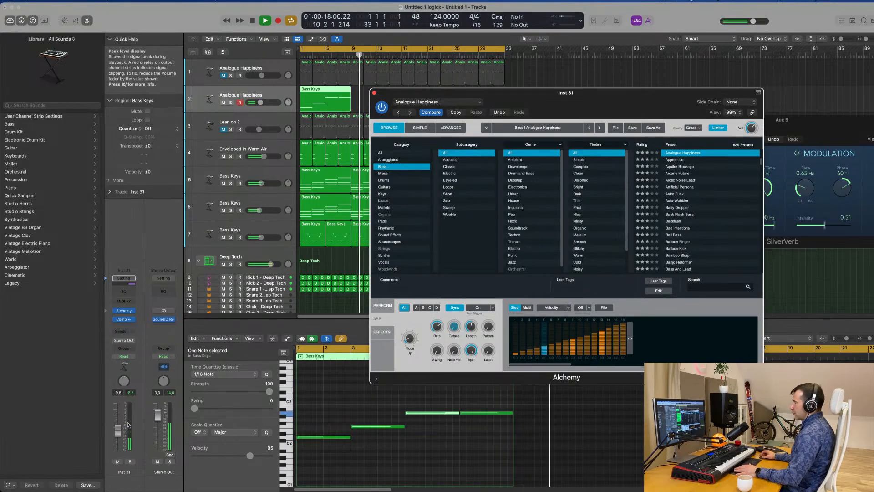
{"action": "key", "text": "Return"}
{"action": "left_click_drag", "start_coordinate": [491, 105], "coordinate": [566, 101]}
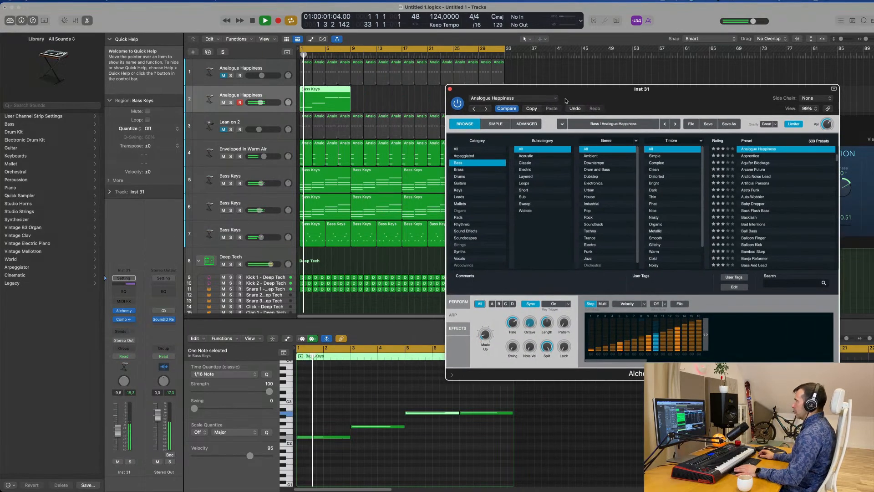
{"action": "left_click", "coordinate": [118, 432]}
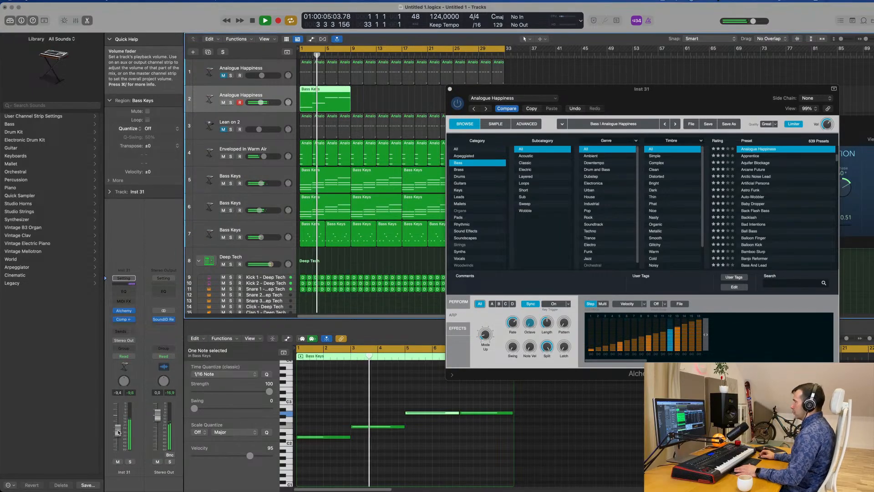
{"action": "key", "text": "space"}
Clear the arpeggiator step pattern and replay the arrangement from the start
{"action": "left_click", "coordinate": [681, 304]}
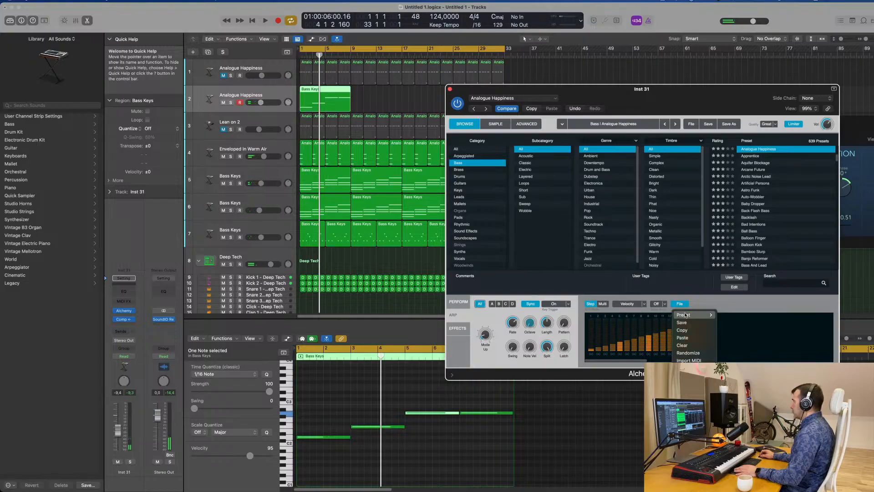
{"action": "mouse_move", "coordinate": [687, 317]}
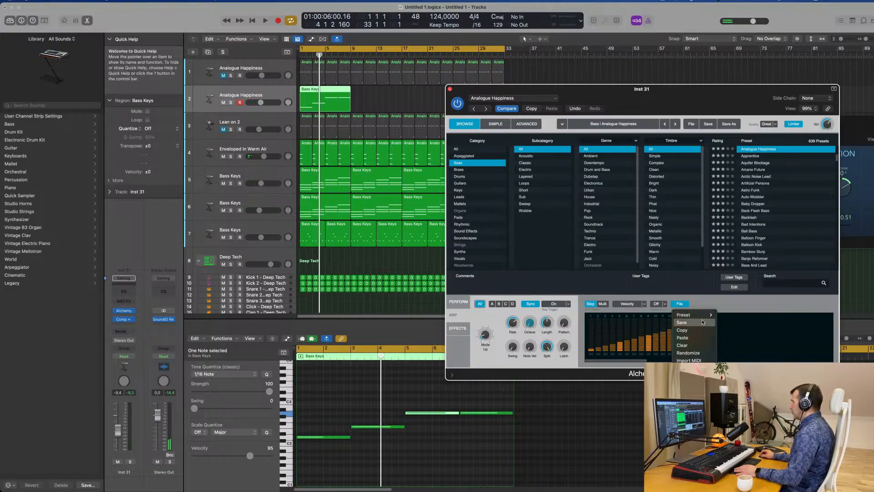
{"action": "left_click", "coordinate": [682, 345]}
{"action": "key", "text": "space"}
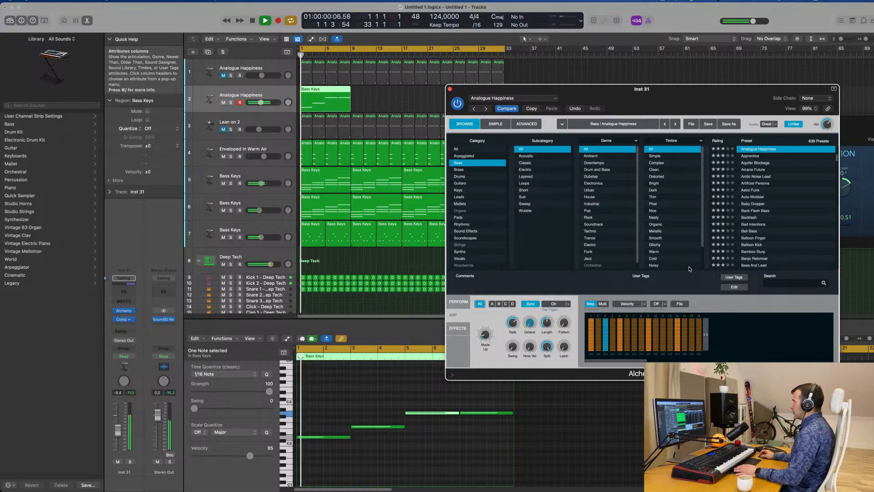
{"action": "left_click_drag", "start_coordinate": [721, 91], "coordinate": [618, 140]}
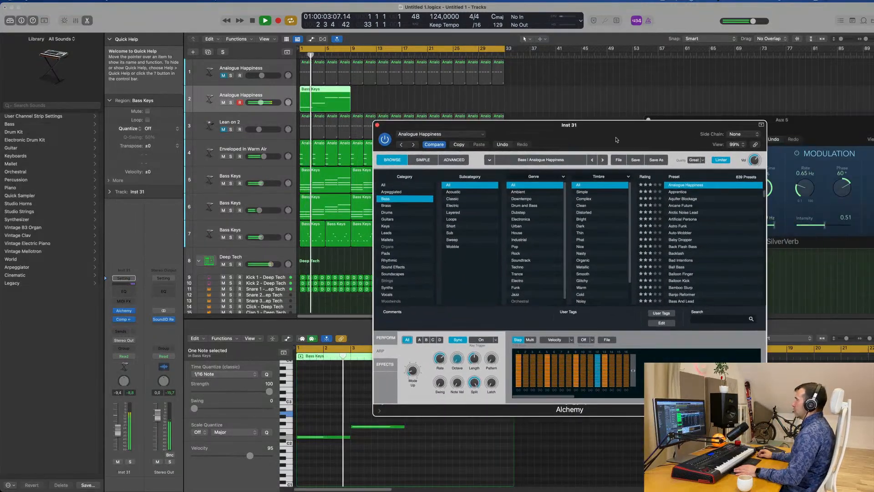
{"action": "left_click", "coordinate": [377, 124]}
{"action": "key", "text": "space"}
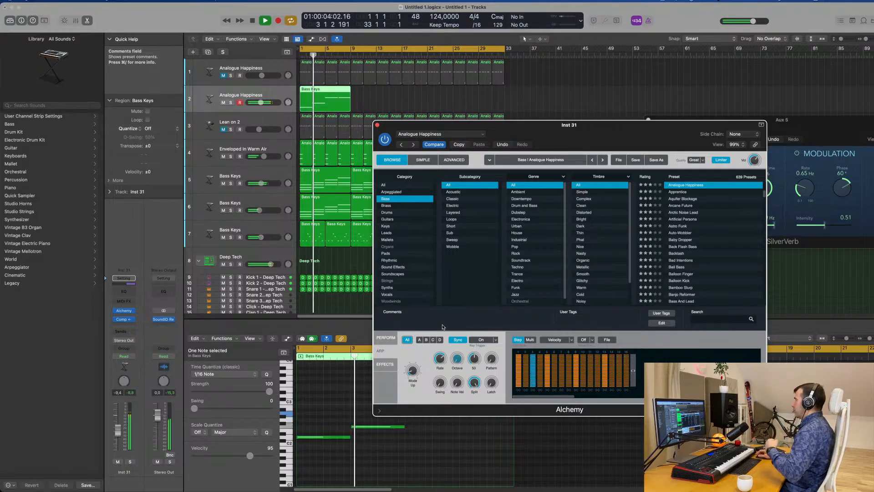
Lower the arpeggiated bass track to -11.2 dB while auditioning it in the mix
{"action": "mouse_move", "coordinate": [608, 127]}
{"action": "left_mouse_down"}
{"action": "mouse_move", "coordinate": [571, 138]}
{"action": "mouse_move", "coordinate": [602, 141]}
{"action": "left_mouse_up"}
{"action": "key", "text": "space"}
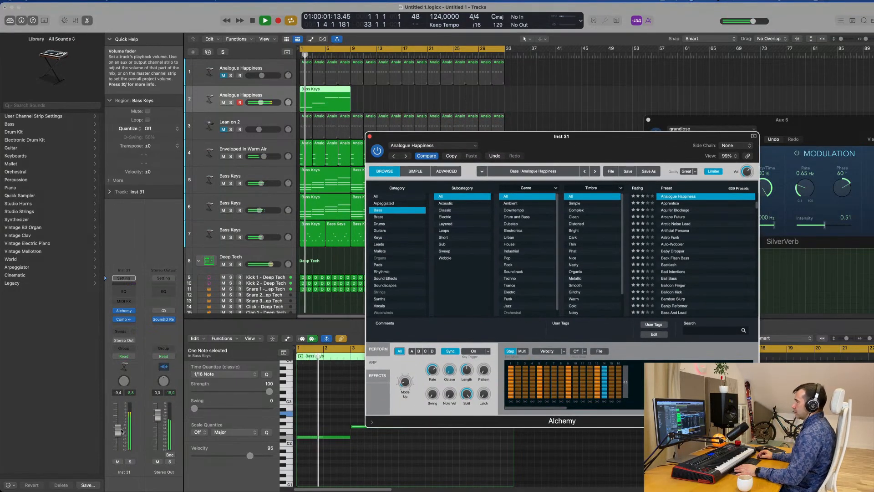
{"action": "left_click_drag", "start_coordinate": [122, 431], "coordinate": [118, 432]}
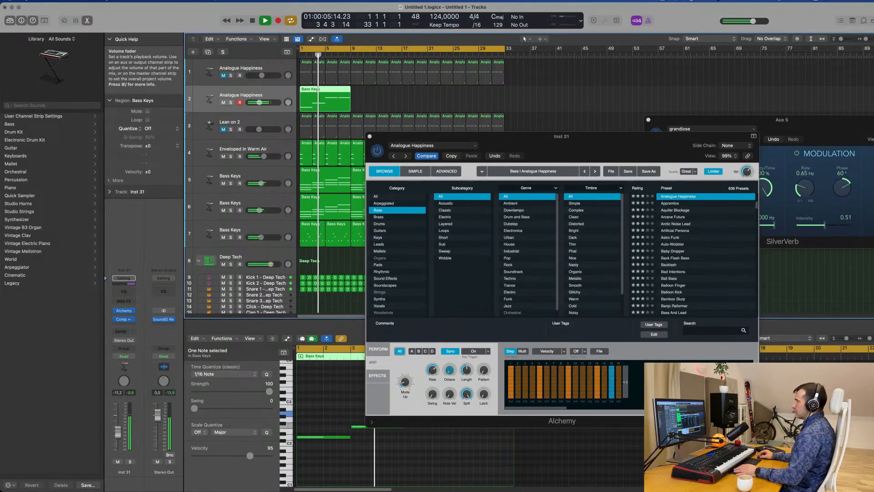
{"action": "left_click_drag", "start_coordinate": [569, 147], "coordinate": [672, 142]}
{"action": "key", "text": "space"}
{"action": "left_click", "coordinate": [273, 94]}
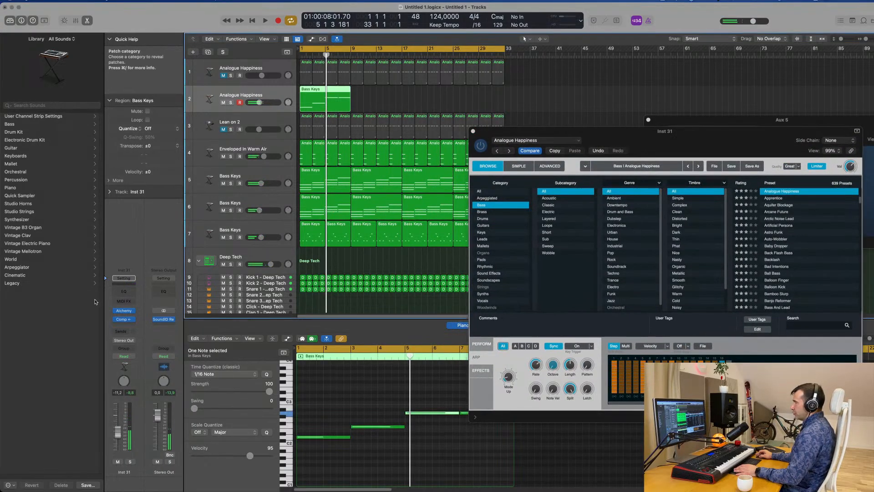
Reduce the output gain in the bass track's Compressor and raise the track's volume to about -5.1 dB
{"action": "key", "text": "space"}
{"action": "left_click", "coordinate": [124, 320]}
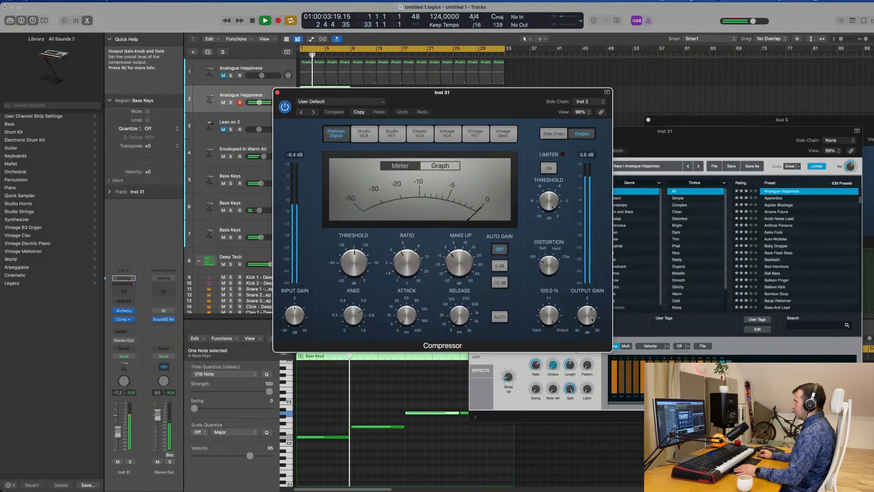
{"action": "left_click_drag", "start_coordinate": [590, 323], "coordinate": [591, 319]}
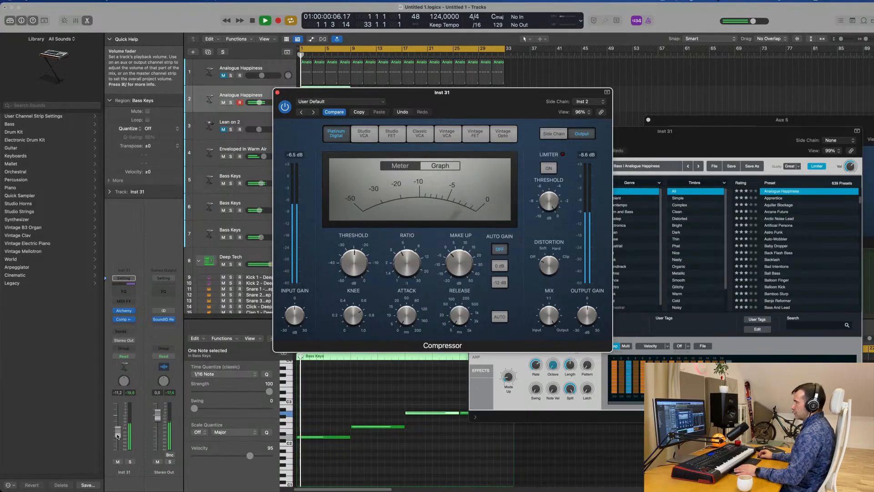
{"action": "left_click_drag", "start_coordinate": [117, 429], "coordinate": [118, 427]}
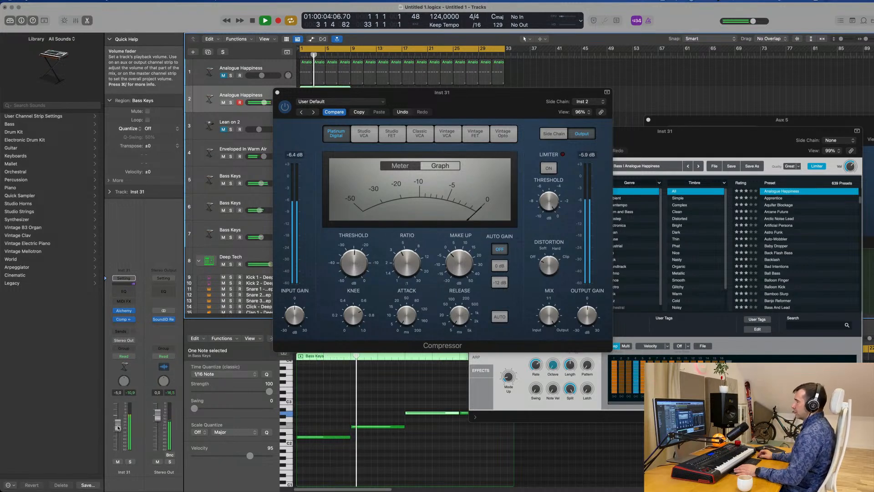
Compare the bass track soloed, muted and unmuted during playback, and lower its volume slightly
{"action": "left_click", "coordinate": [129, 462]}
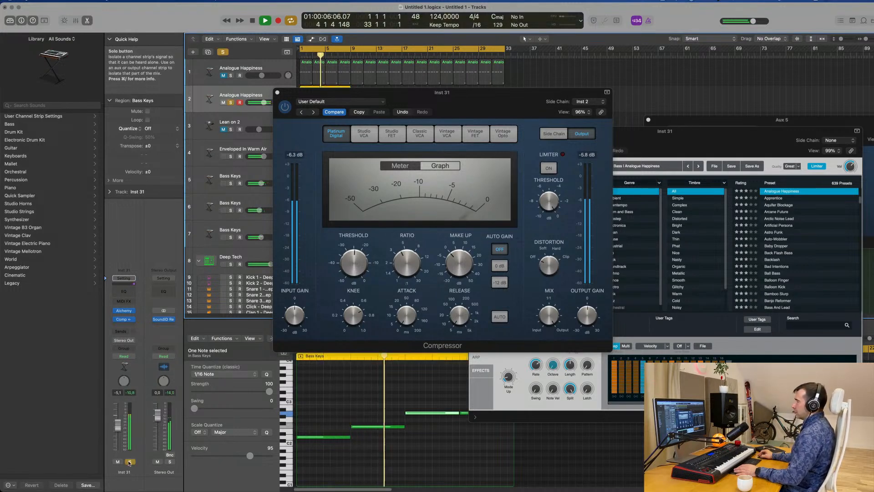
{"action": "left_click", "coordinate": [130, 461]}
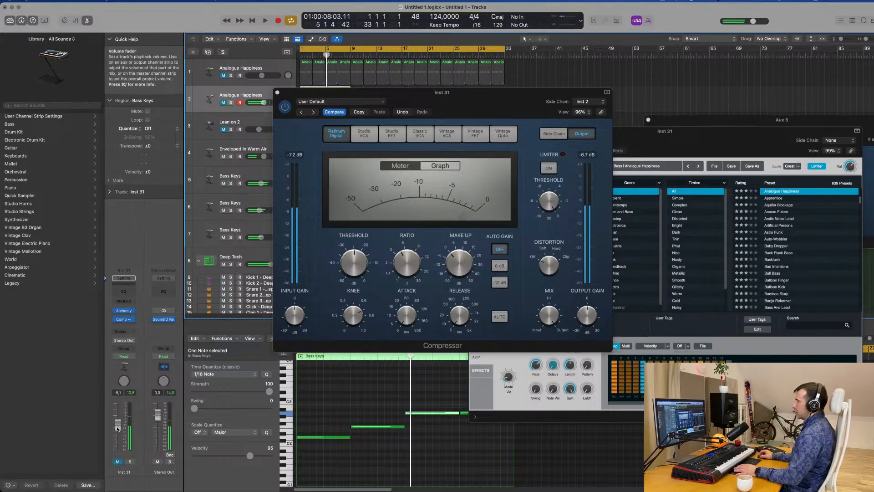
{"action": "key", "text": "space"}
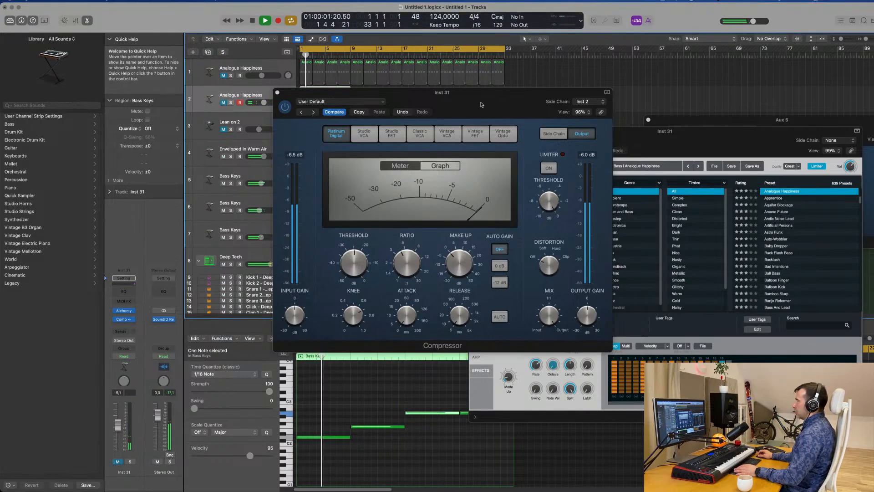
{"action": "left_click_drag", "start_coordinate": [473, 103], "coordinate": [681, 199]}
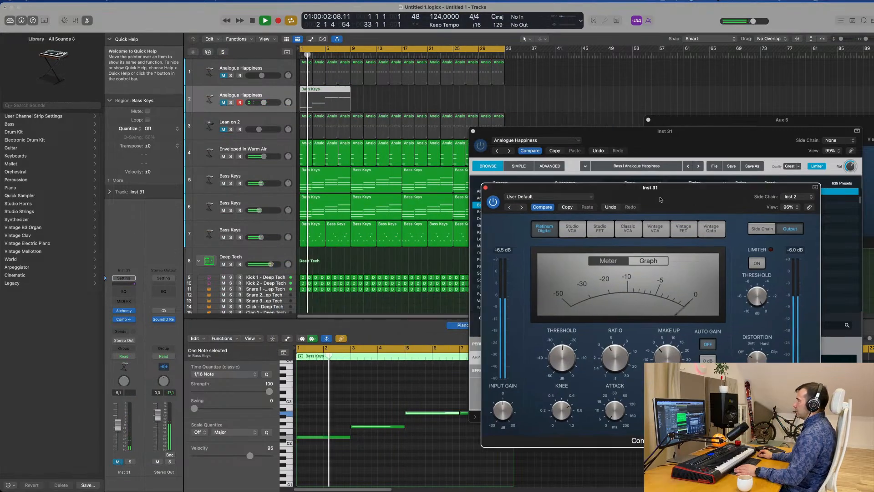
{"action": "left_click", "coordinate": [118, 462]}
{"action": "left_click_drag", "start_coordinate": [120, 431], "coordinate": [119, 432]}
Rearrange the Compressor and Alchemy windows so the tracks are visible and Alchemy is in front, and restart playback
{"action": "left_click_drag", "start_coordinate": [718, 203], "coordinate": [476, 212]}
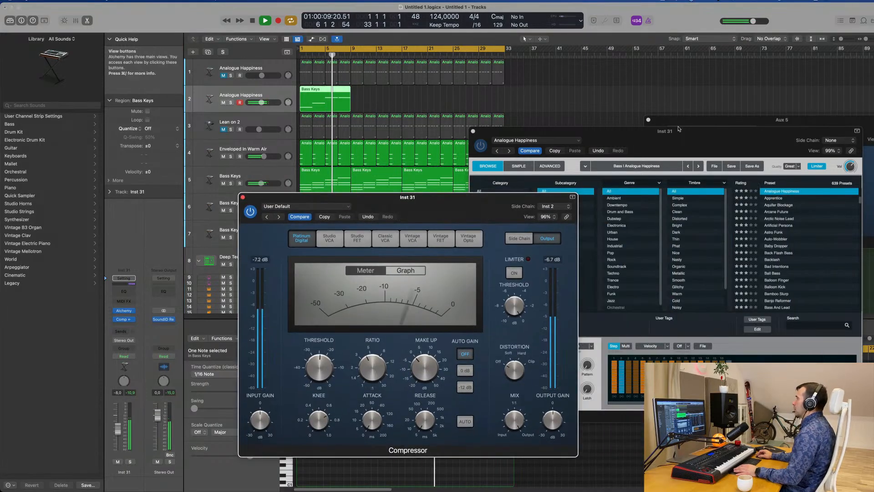
{"action": "left_click_drag", "start_coordinate": [679, 128], "coordinate": [774, 119]}
{"action": "left_click_drag", "start_coordinate": [465, 201], "coordinate": [685, 150]}
{"action": "key", "text": "space"}
{"action": "key", "text": "space"}
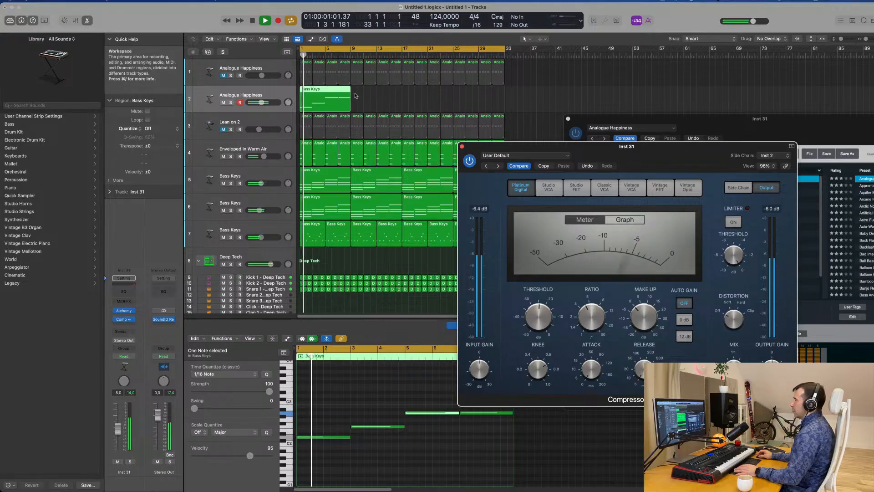
{"action": "left_click_drag", "start_coordinate": [682, 121], "coordinate": [527, 103]}
{"action": "key", "text": "space"}
Show Alchemy's performance controls for the bass and try the LP Cutoff and Decay knobs during playback
{"action": "key", "text": "space"}
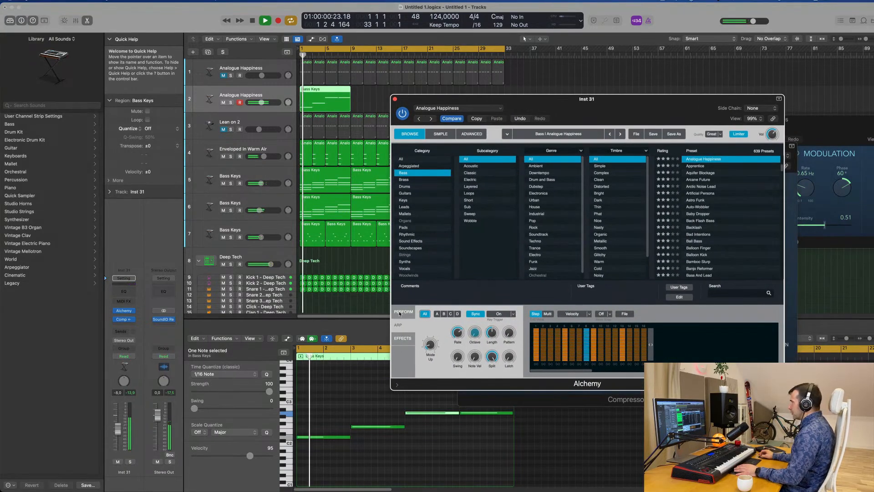
{"action": "left_click", "coordinate": [400, 314]}
{"action": "key", "text": "space"}
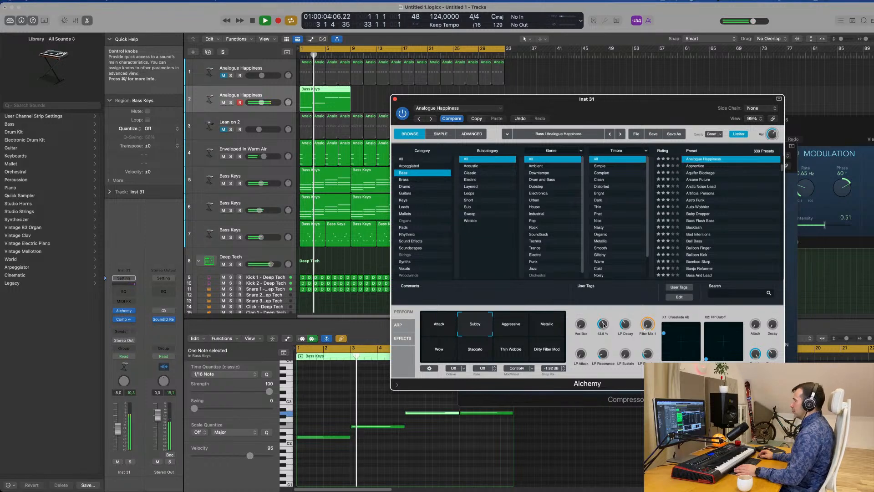
{"action": "key", "text": "space"}
{"action": "key", "text": "space"}
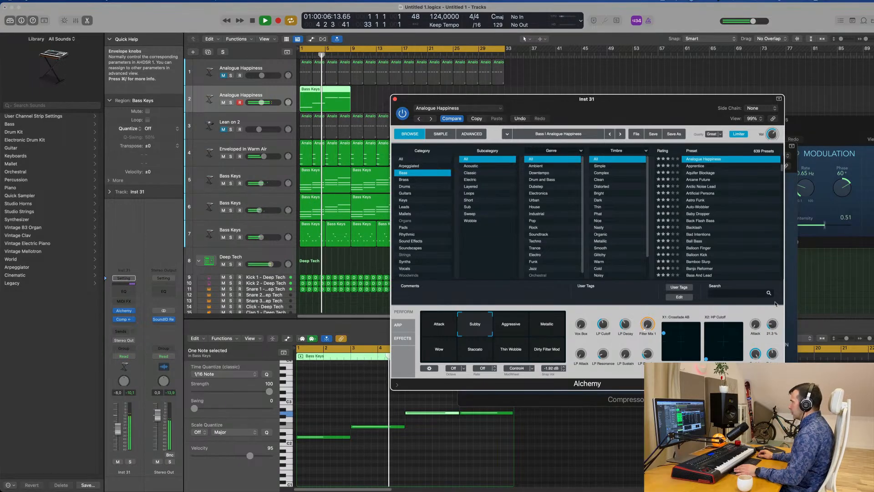
Lower the bass track to -10.4 dB, move Alchemy aside and replay the arrangement from the start
{"action": "left_click_drag", "start_coordinate": [413, 102], "coordinate": [465, 110]}
{"action": "key", "text": "space"}
{"action": "key", "text": "Return"}
{"action": "key", "text": "space"}
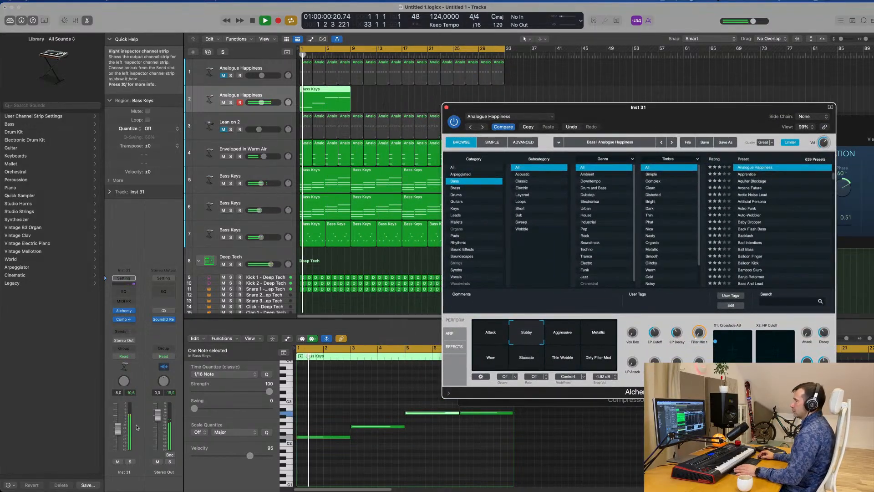
{"action": "key", "text": "space"}
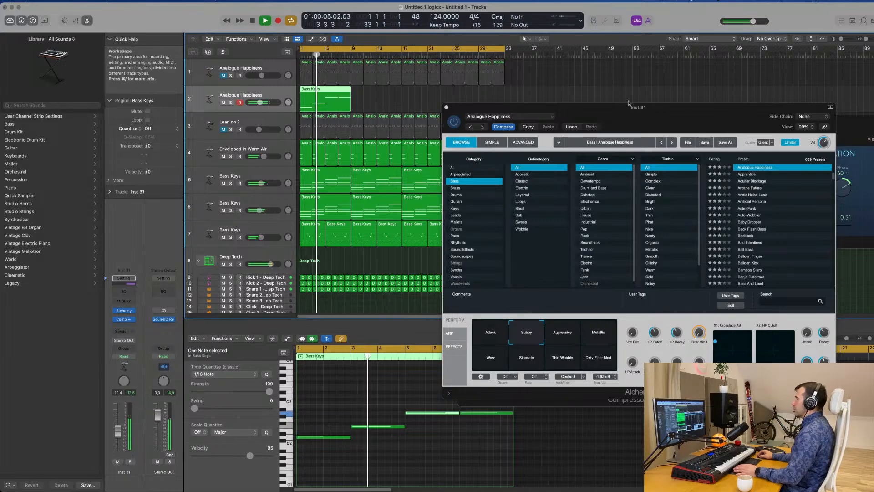
{"action": "left_click_drag", "start_coordinate": [627, 108], "coordinate": [732, 101]}
{"action": "key", "text": "space"}
{"action": "key", "text": "Return"}
{"action": "key", "text": "space"}
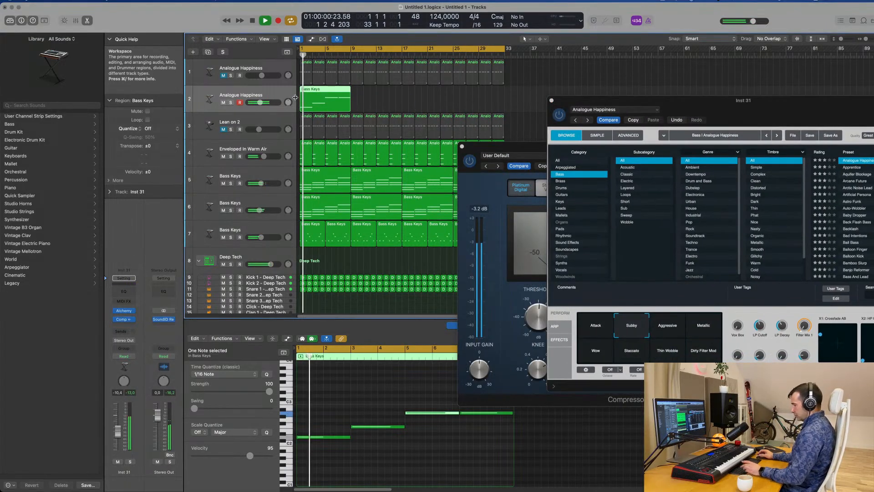
Repeat the eight-bar bass region on track 2 three times to fill the 32-bar arrangement
{"action": "key", "text": "super+r"}
{"action": "key", "text": "super+r"}
{"action": "key", "text": "super+r"}
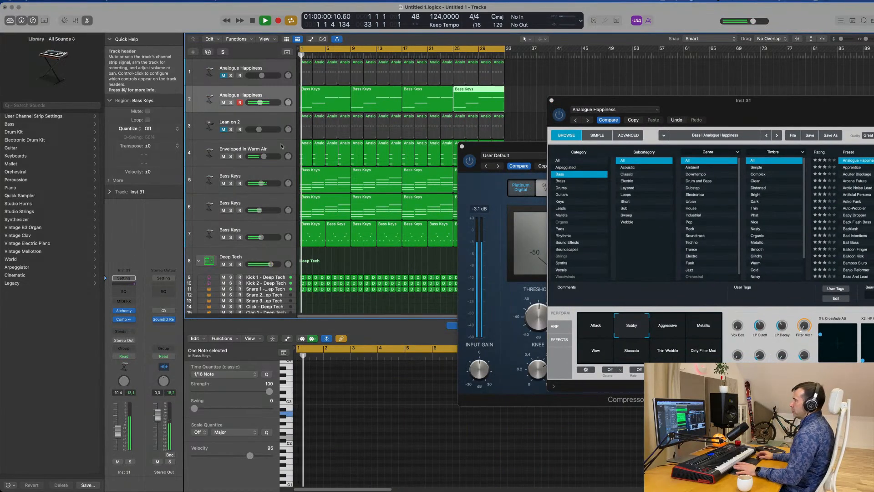
Mute the Bass Keys layer on track 6, close the bass's Alchemy window and move the Compressor away from the tracks
{"action": "left_click", "coordinate": [255, 204]}
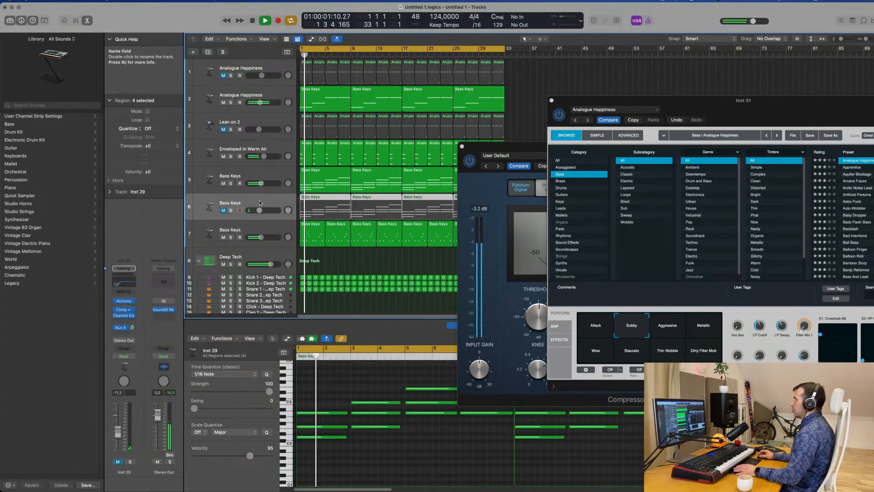
{"action": "left_click_drag", "start_coordinate": [750, 108], "coordinate": [515, 171]}
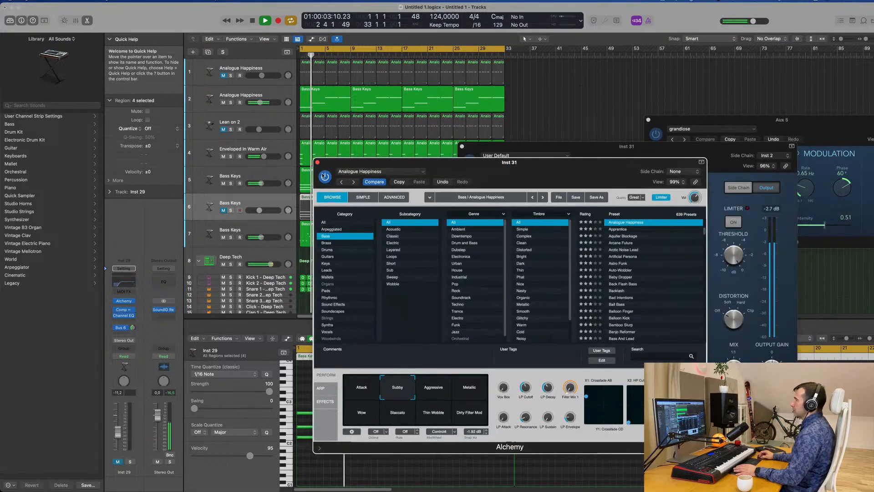
{"action": "left_click", "coordinate": [317, 162]}
{"action": "left_click_drag", "start_coordinate": [637, 151], "coordinate": [725, 87]}
Reopen Alchemy on the track 2 bass and display its arpeggiator settings
{"action": "left_click", "coordinate": [279, 95]}
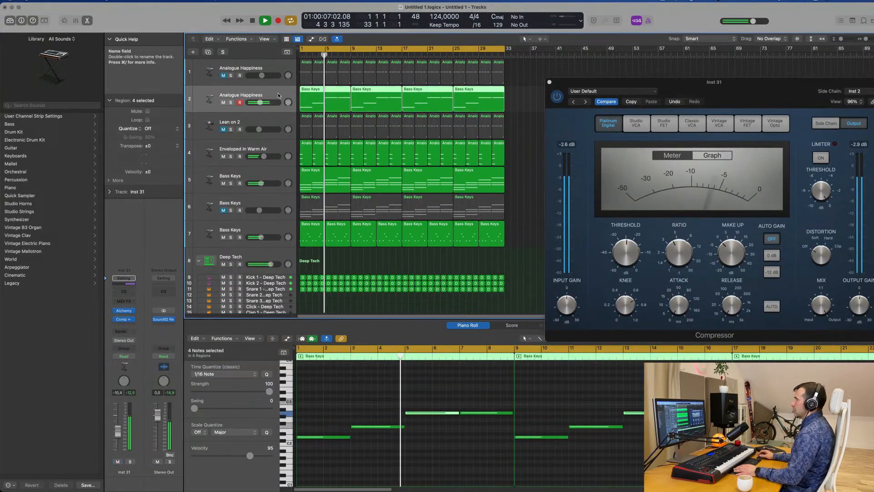
{"action": "left_click", "coordinate": [124, 312]}
{"action": "left_click_drag", "start_coordinate": [611, 168], "coordinate": [624, 75]}
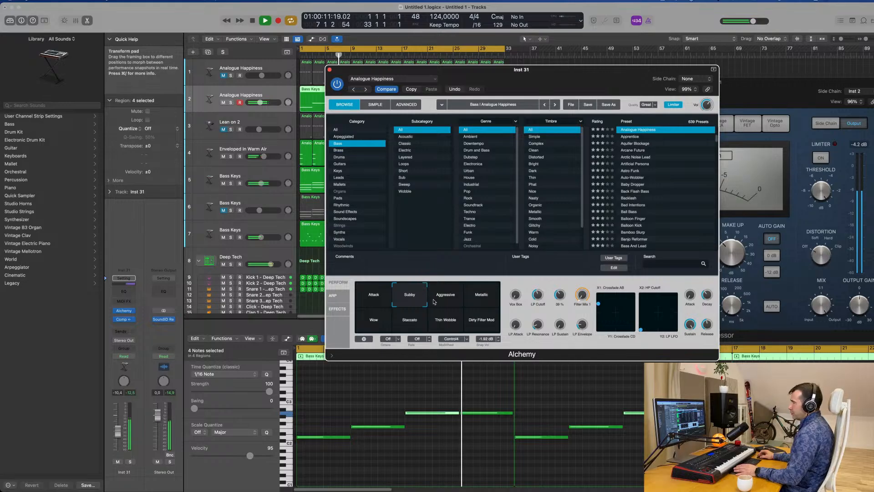
{"action": "left_click", "coordinate": [340, 296]}
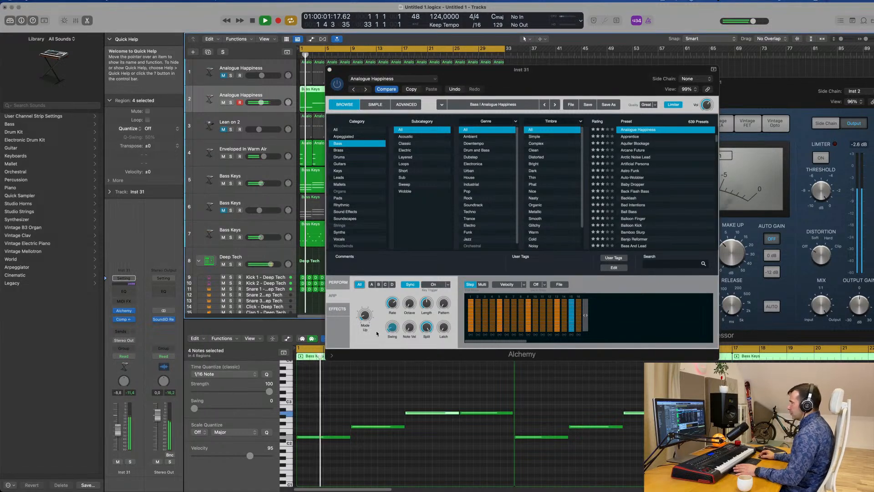
Fine-tune the bass arpeggiator's Swing and Length, and set the track's volume to -7.2 dB
{"action": "left_click", "coordinate": [394, 329]}
{"action": "left_click_drag", "start_coordinate": [396, 329], "coordinate": [393, 325]}
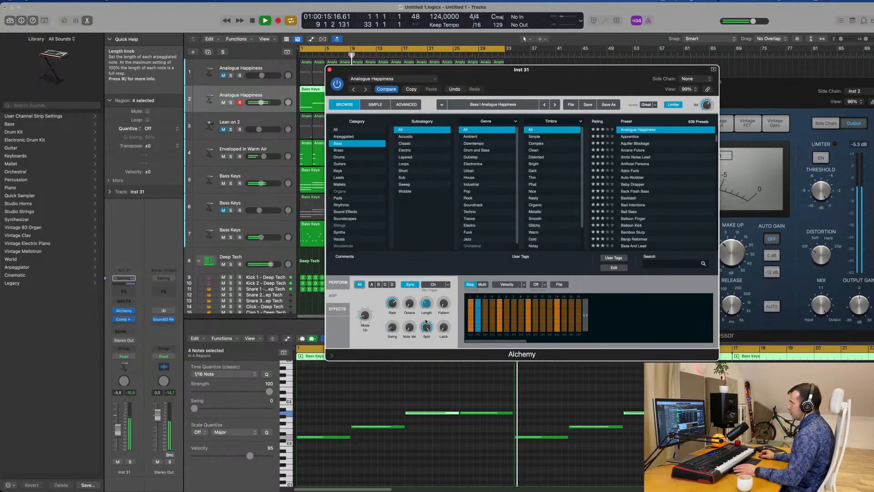
{"action": "left_click_drag", "start_coordinate": [427, 322], "coordinate": [427, 324]}
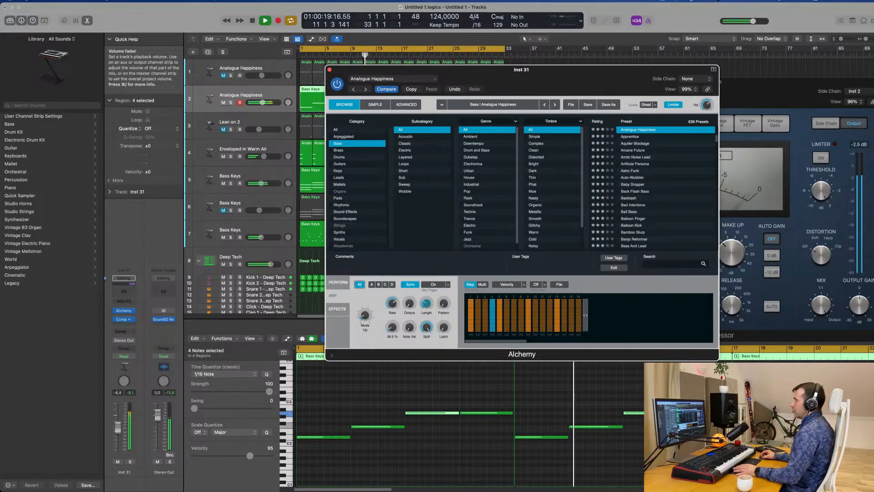
{"action": "left_click_drag", "start_coordinate": [120, 426], "coordinate": [120, 429]}
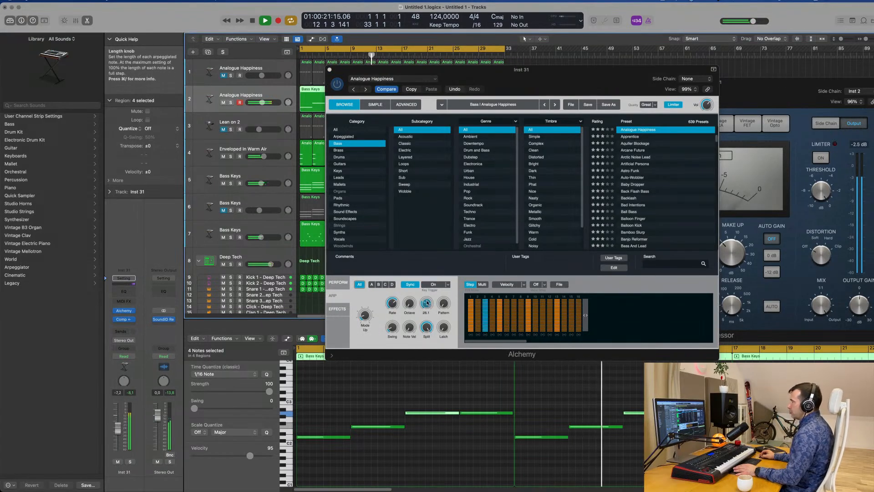
{"action": "left_click_drag", "start_coordinate": [427, 302], "coordinate": [428, 301]}
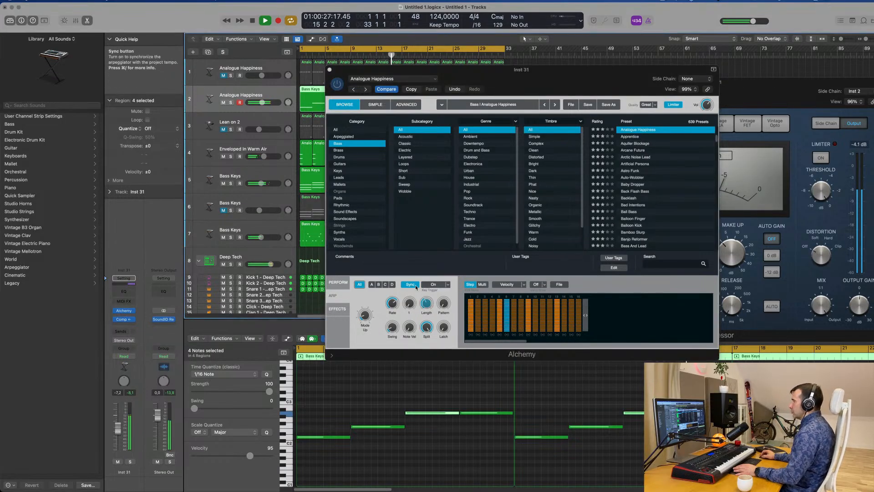
Check the filter knobs in Alchemy's performance controls for the bass and close the plug-in window
{"action": "left_click_drag", "start_coordinate": [544, 80], "coordinate": [509, 162]}
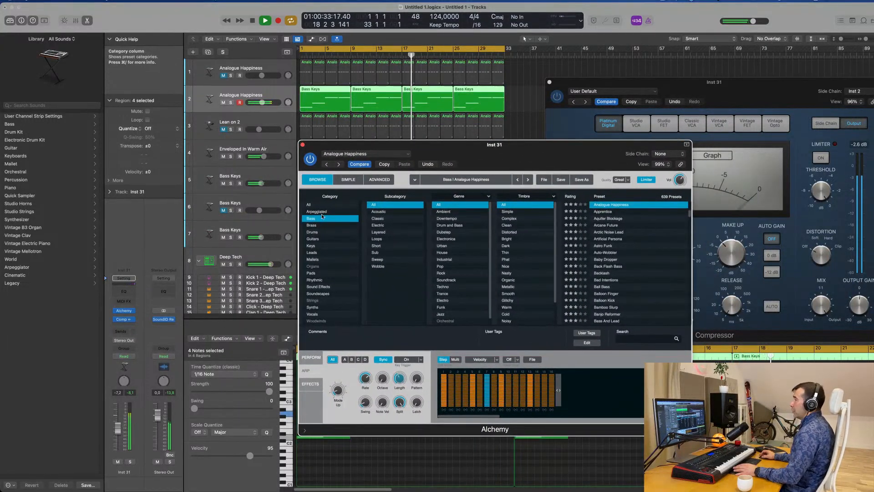
{"action": "left_click", "coordinate": [309, 360]}
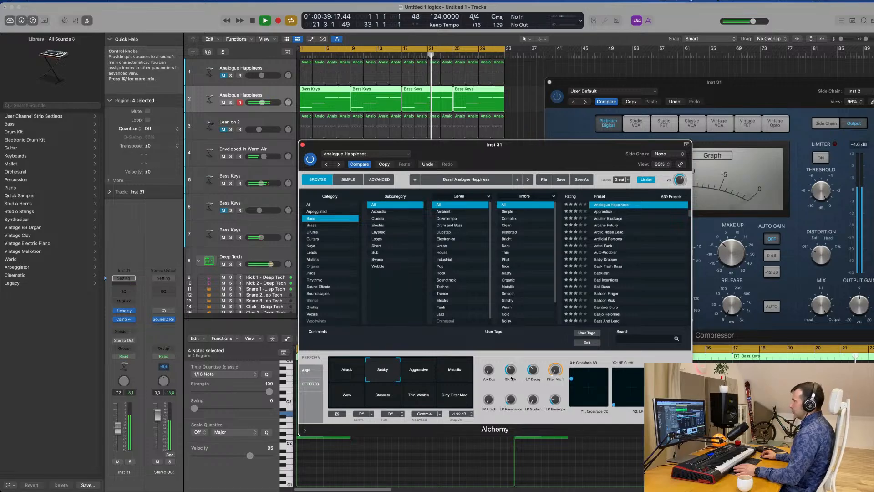
{"action": "left_click_drag", "start_coordinate": [310, 145], "coordinate": [280, 167]}
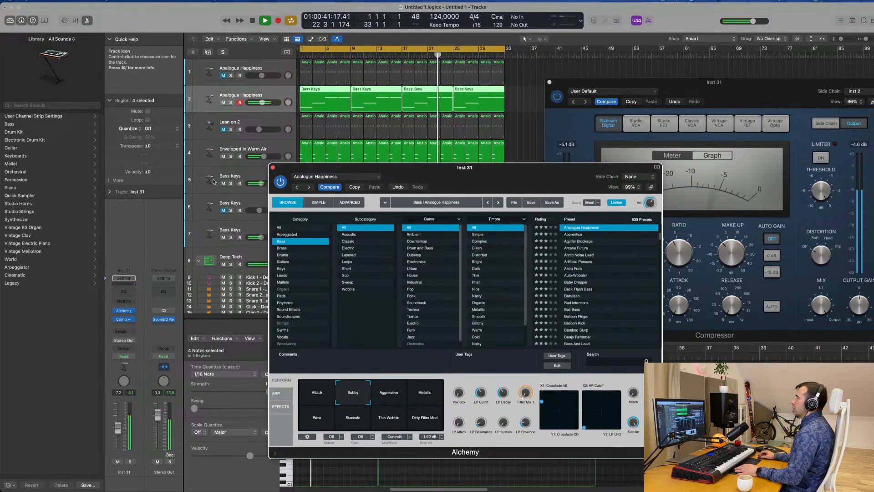
{"action": "left_click", "coordinate": [272, 167]}
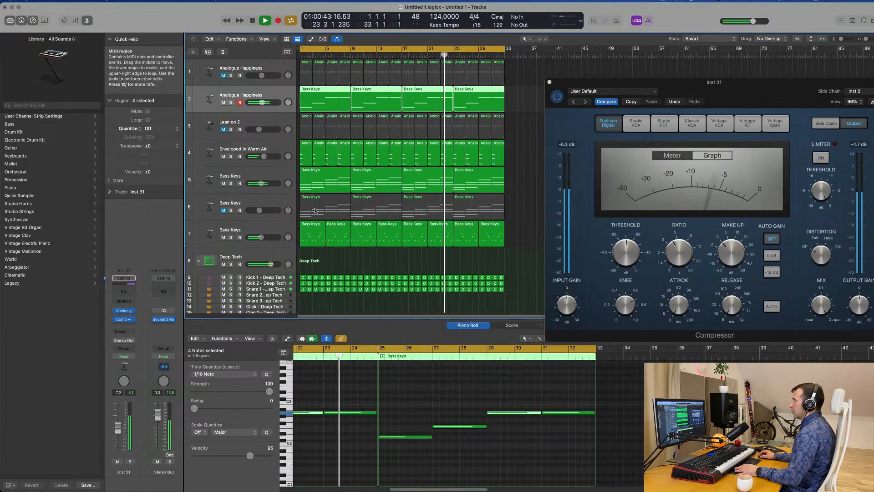
Audition the muted Bass Keys layer on track 6 in solo, and return it to its muted state
{"action": "left_click", "coordinate": [268, 232]}
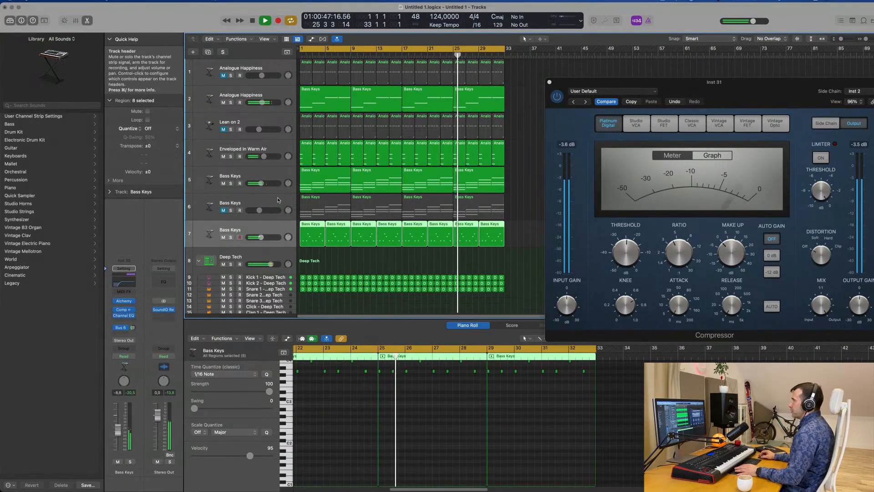
{"action": "left_click", "coordinate": [236, 208]}
{"action": "left_click", "coordinate": [230, 210]}
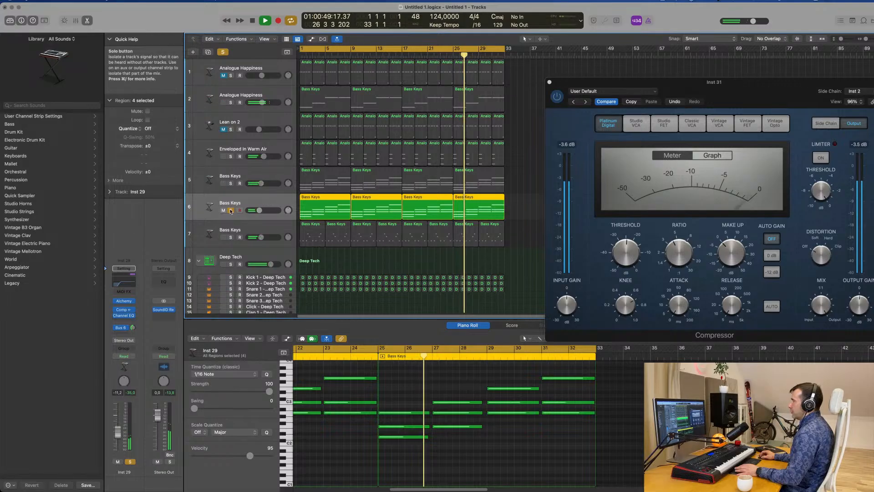
{"action": "left_click", "coordinate": [231, 211]}
{"action": "left_click", "coordinate": [223, 210]}
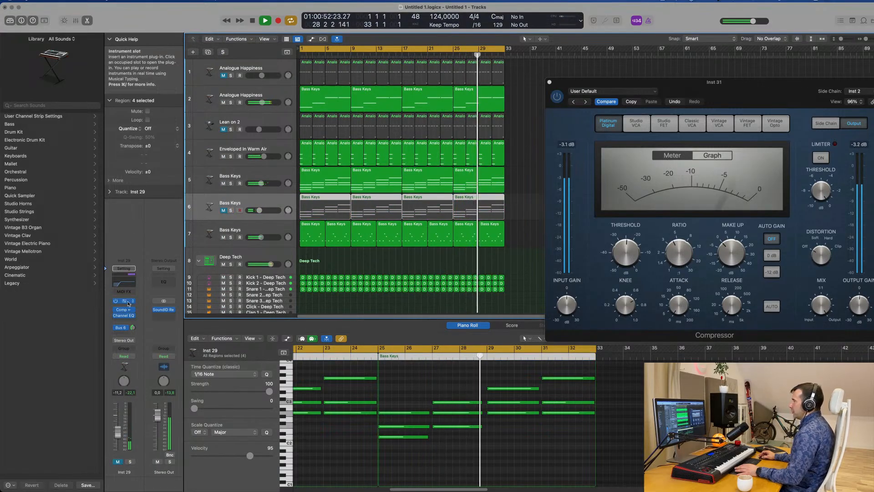
Inspect Alchemy on the track 6 Bass Keys layer, unmute the track at -11.6 dB and close the plug-in
{"action": "left_click", "coordinate": [123, 302]}
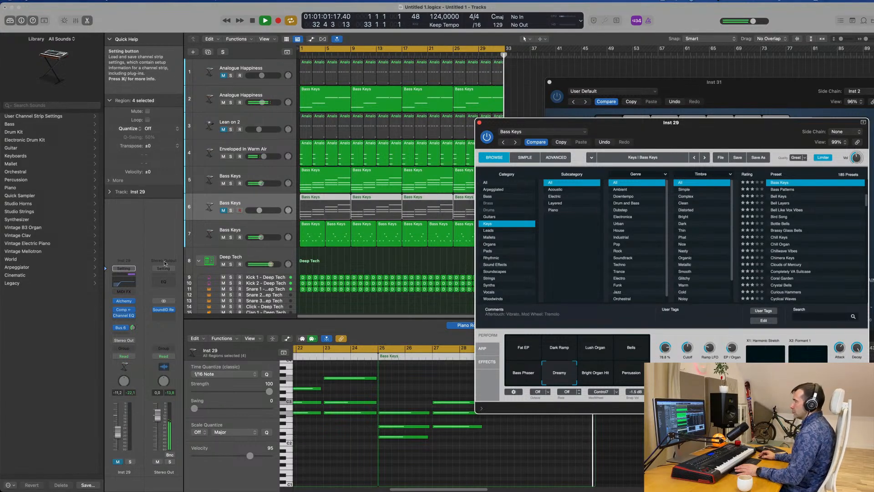
{"action": "left_click", "coordinate": [242, 203]}
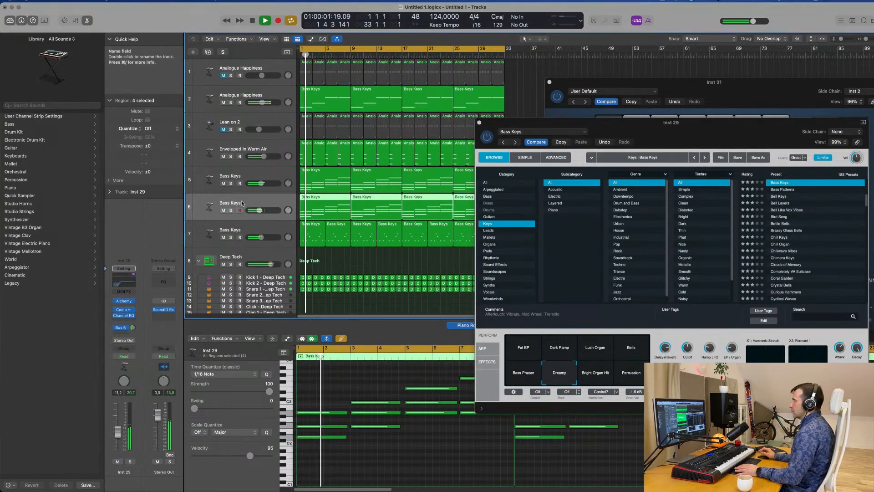
{"action": "left_click_drag", "start_coordinate": [118, 437], "coordinate": [117, 438]}
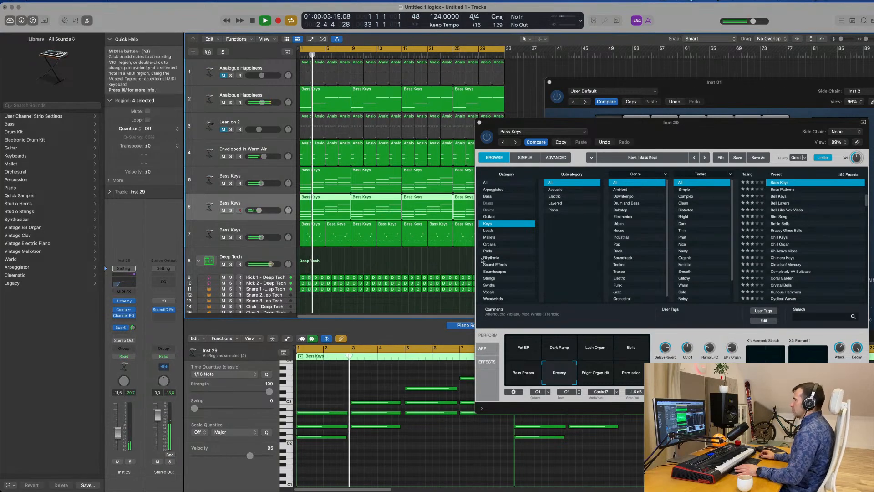
{"action": "left_click_drag", "start_coordinate": [510, 123], "coordinate": [377, 167]}
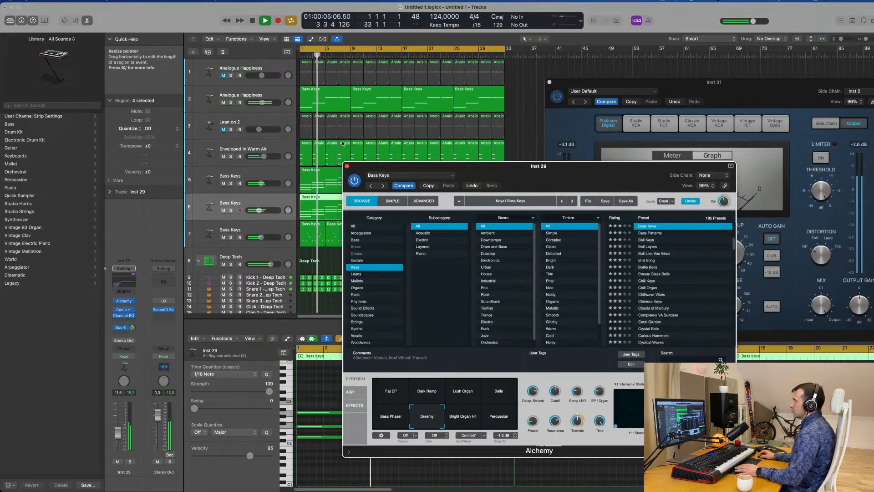
{"action": "left_click", "coordinate": [347, 166]}
Select the muted Lean on 2 track and stop playback
{"action": "scroll", "coordinate": [351, 106], "scroll_direction": "down", "scroll_amount": 1}
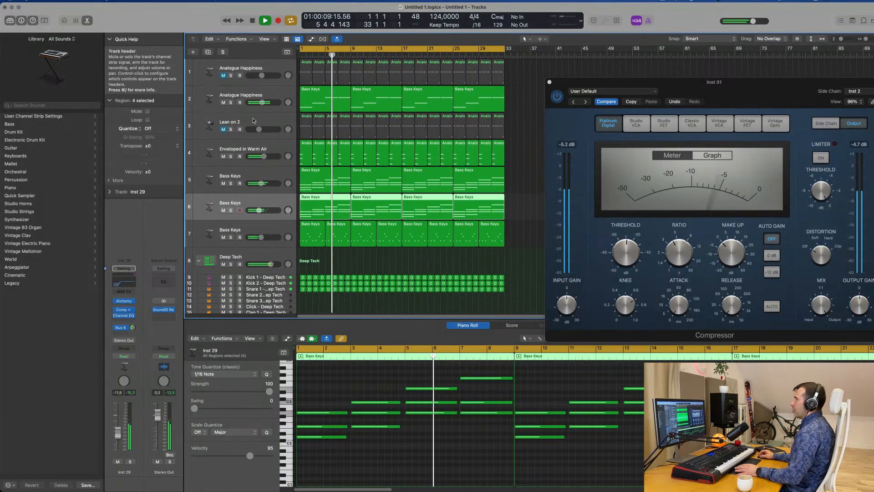
{"action": "left_click", "coordinate": [236, 127]}
{"action": "key", "text": "space"}
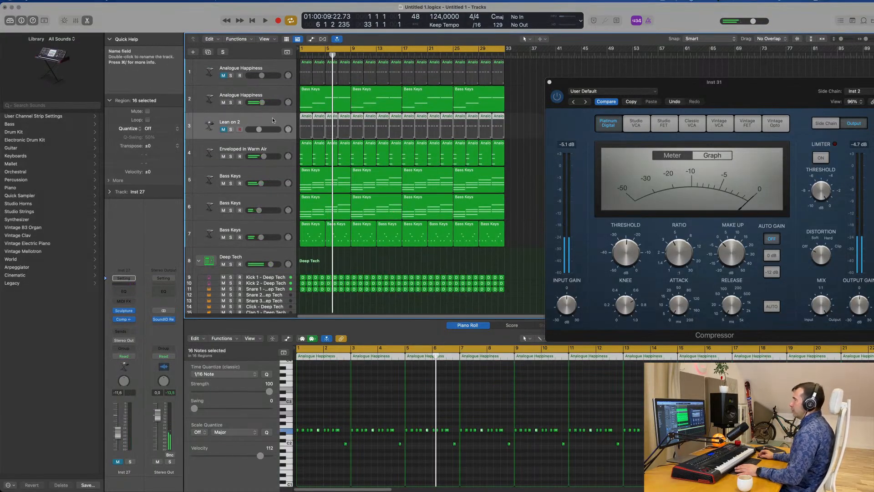
Duplicate the muted Lean on 2 track and copy the first Bass Keys region from track 2 onto the duplicate at bar 1
{"action": "key", "text": "super+d"}
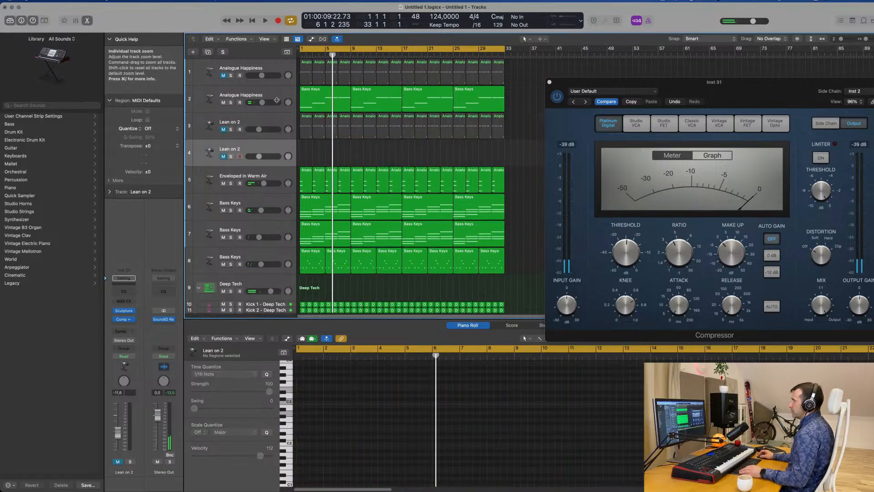
{"action": "left_click", "coordinate": [308, 99]}
{"action": "left_click_drag", "start_coordinate": [318, 100], "coordinate": [318, 146]}
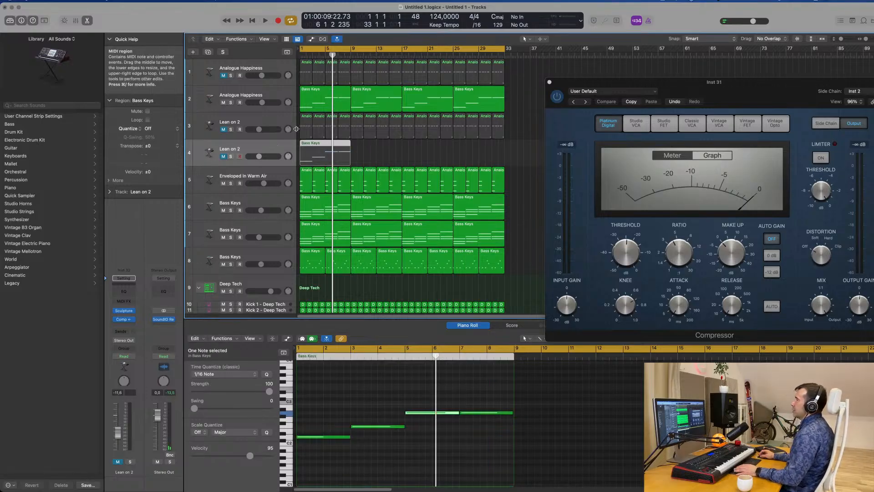
Unmute the duplicated Lean on 2 track on track 4 and play the arrangement from bar 1
{"action": "key", "text": "space"}
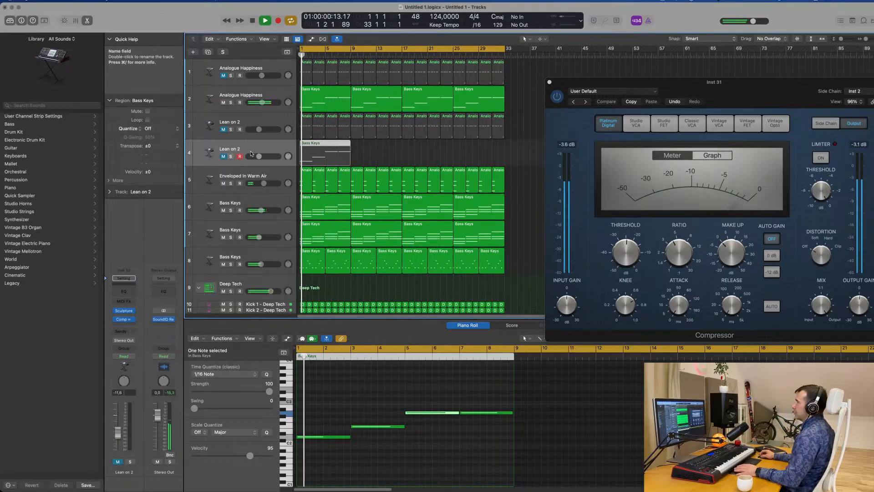
{"action": "key", "text": "space"}
{"action": "left_click", "coordinate": [223, 156]}
{"action": "key", "text": "space"}
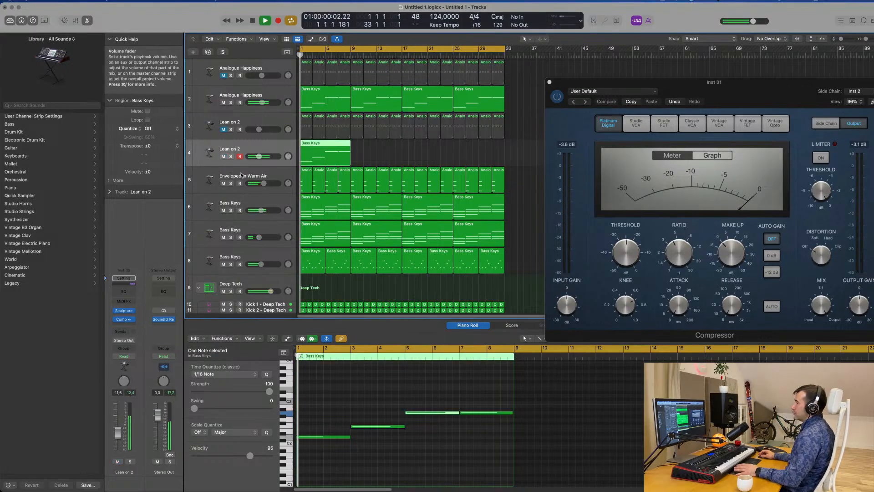
Inspect the Sculpture synth on the track 4 Lean on 2 layer while auditioning it with the mix
{"action": "left_click", "coordinate": [125, 312]}
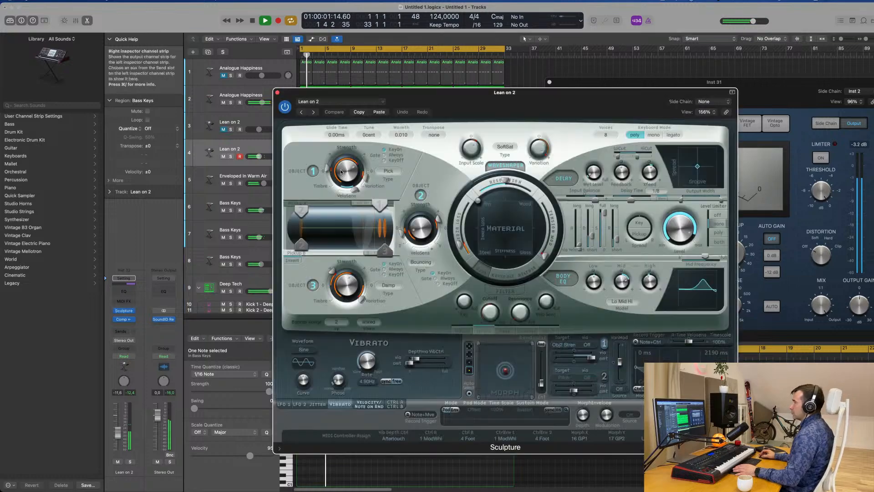
{"action": "left_click_drag", "start_coordinate": [502, 102], "coordinate": [711, 101]}
{"action": "key", "text": "space"}
{"action": "key", "text": "space"}
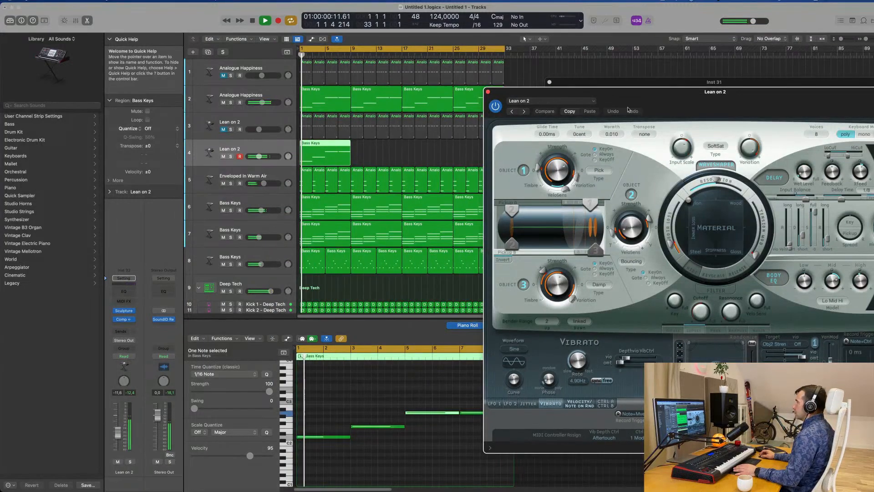
{"action": "mouse_move", "coordinate": [569, 91]}
{"action": "left_mouse_down"}
{"action": "mouse_move", "coordinate": [394, 89]}
{"action": "mouse_move", "coordinate": [404, 84]}
{"action": "left_mouse_up"}
{"action": "key", "text": "space"}
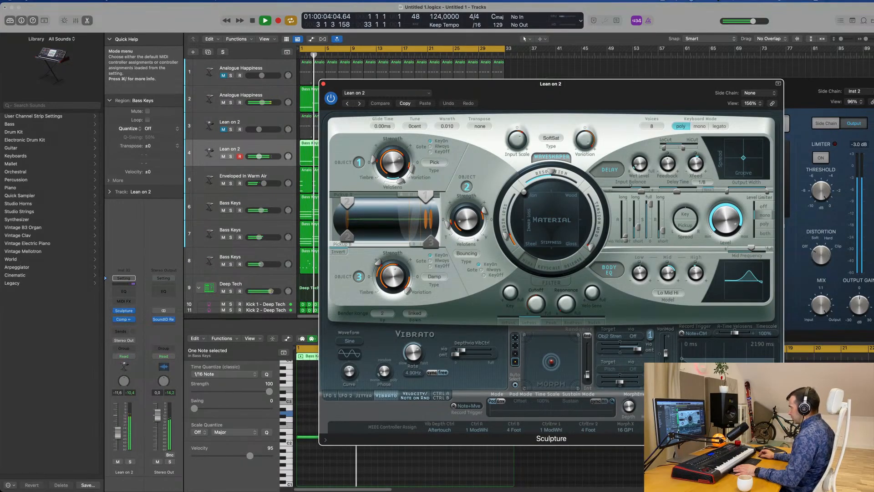
{"action": "key", "text": "space"}
Insert an Arpeggiator MIDI effect on the track 4 Lean on 2 layer and close the Sculpture window
{"action": "left_click", "coordinate": [128, 303]}
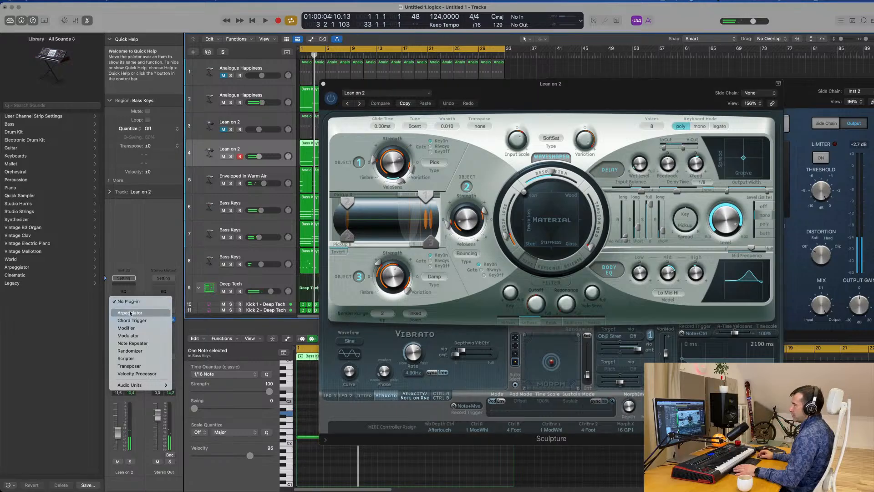
{"action": "left_click", "coordinate": [131, 313]}
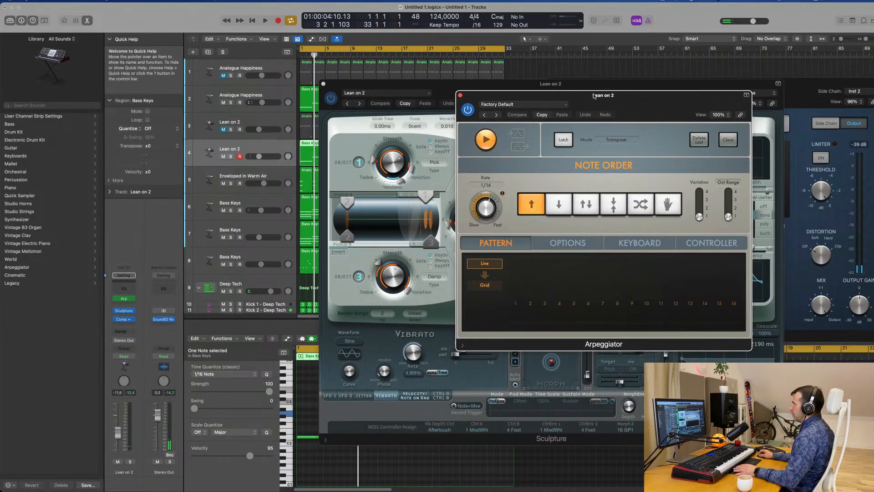
{"action": "left_click_drag", "start_coordinate": [583, 99], "coordinate": [735, 86]}
{"action": "left_click_drag", "start_coordinate": [502, 95], "coordinate": [353, 216]}
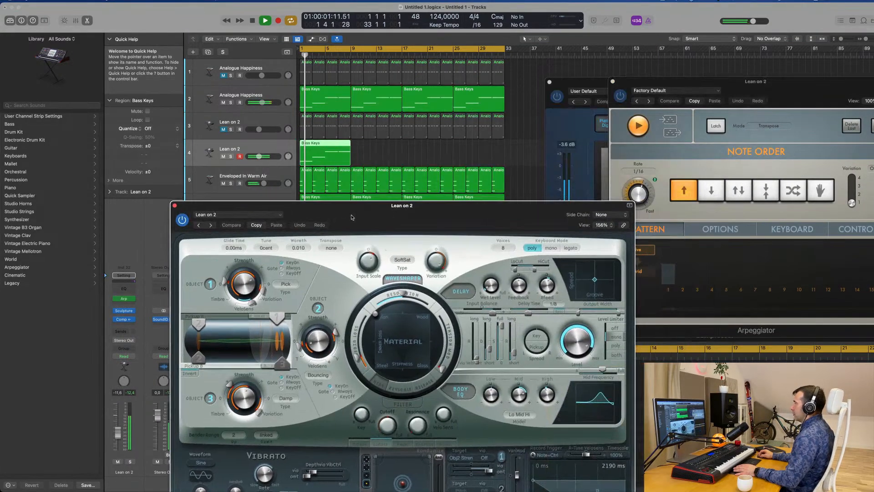
{"action": "key", "text": "space"}
{"action": "left_click", "coordinate": [174, 205]}
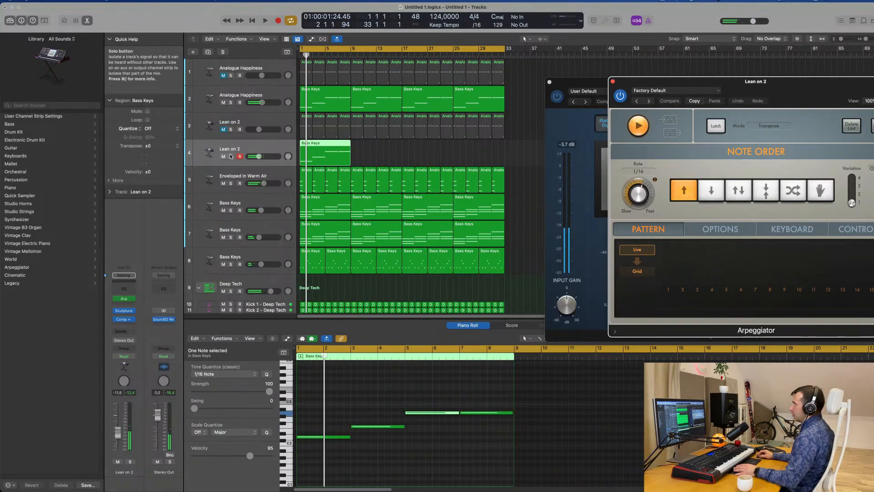
Audition the arpeggiated Lean on 2 layer on track 4 in solo and within the full mix
{"action": "left_click", "coordinate": [231, 156]}
{"action": "key", "text": "space"}
{"action": "left_click_drag", "start_coordinate": [768, 91], "coordinate": [602, 45]}
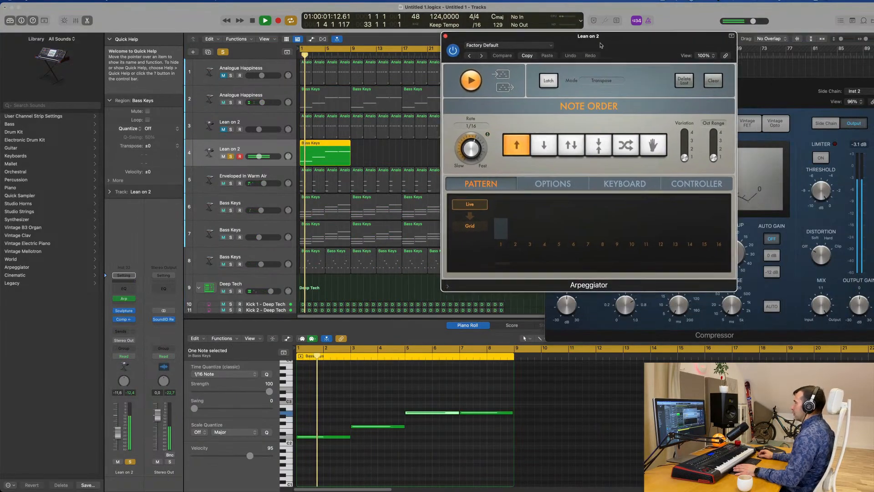
{"action": "key", "text": "space"}
{"action": "left_click", "coordinate": [231, 156]}
{"action": "key", "text": "space"}
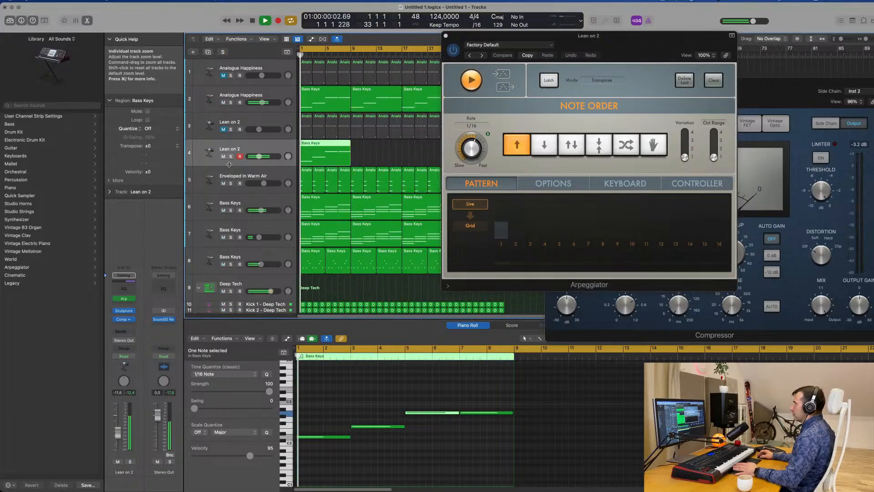
{"action": "left_click_drag", "start_coordinate": [590, 59], "coordinate": [739, 76]}
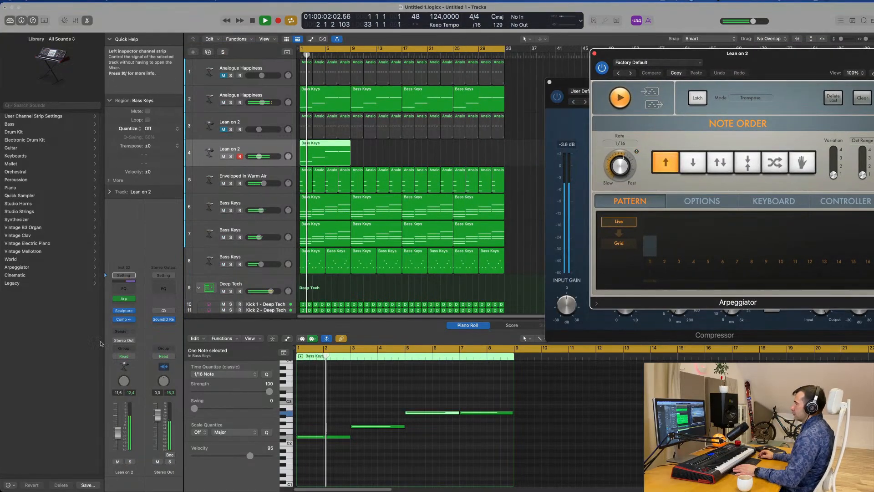
{"action": "left_click", "coordinate": [130, 462]}
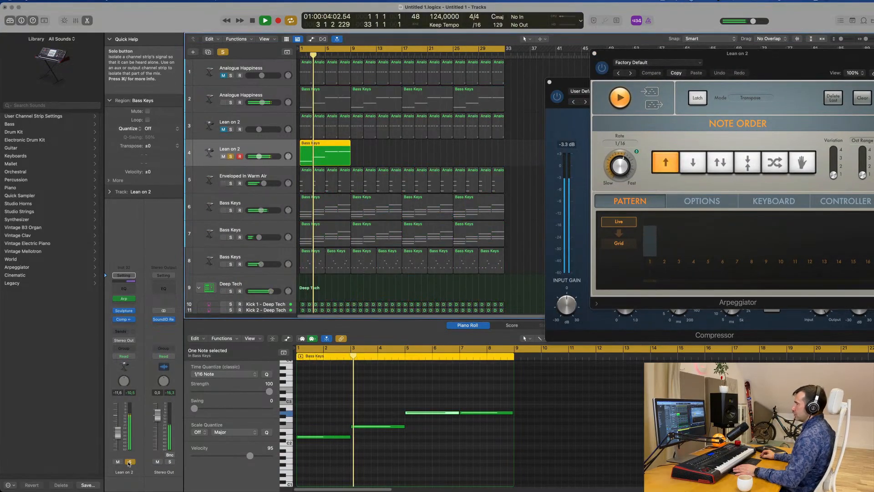
{"action": "left_click", "coordinate": [129, 462]}
Add a Channel EQ low cut at 366 Hz with a 24 dB/Oct slope to track 4 and lower its volume to -12.6 dB
{"action": "left_click", "coordinate": [125, 289]}
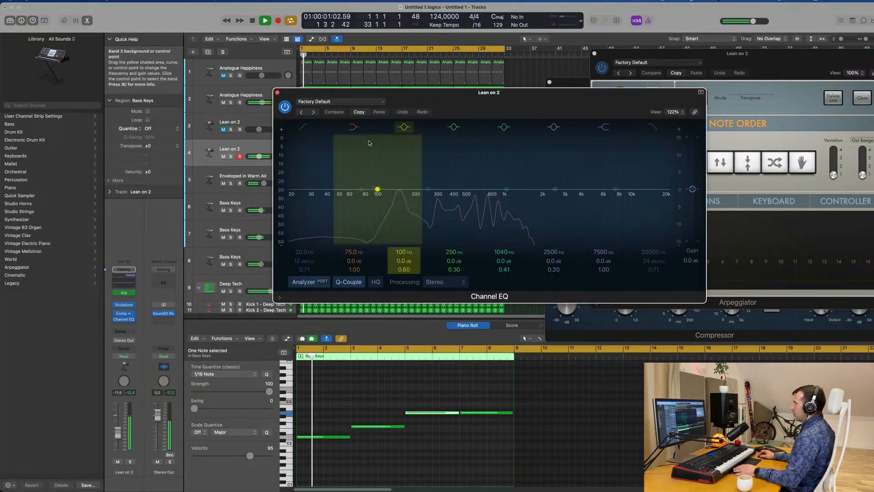
{"action": "left_click", "coordinate": [304, 127]}
{"action": "left_click_drag", "start_coordinate": [311, 212], "coordinate": [349, 232]}
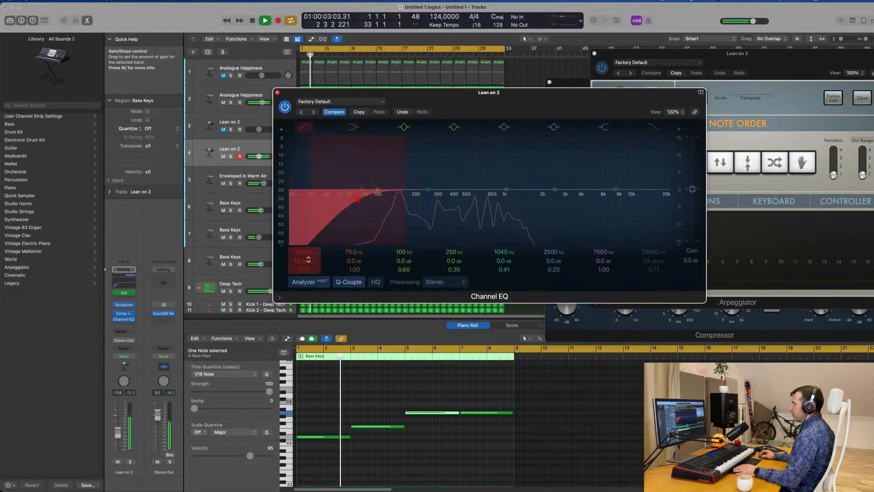
{"action": "left_click_drag", "start_coordinate": [307, 261], "coordinate": [307, 256]}
{"action": "left_click_drag", "start_coordinate": [357, 200], "coordinate": [426, 197]}
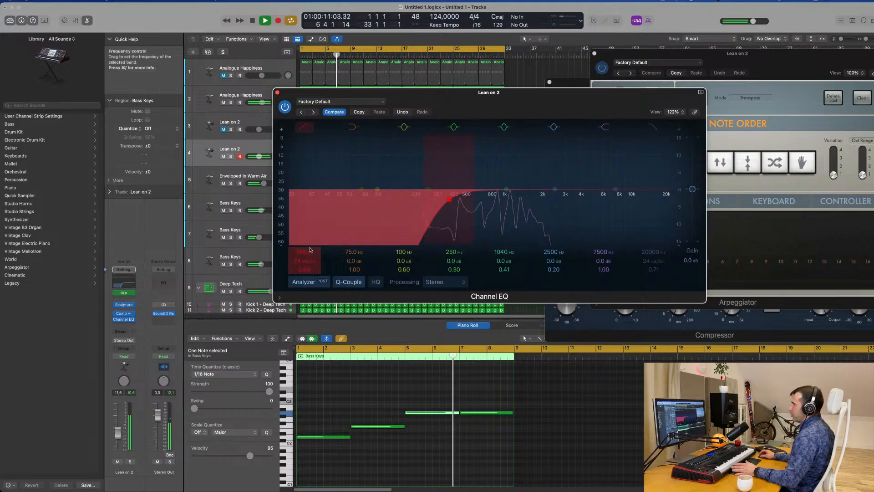
{"action": "left_click", "coordinate": [119, 434]}
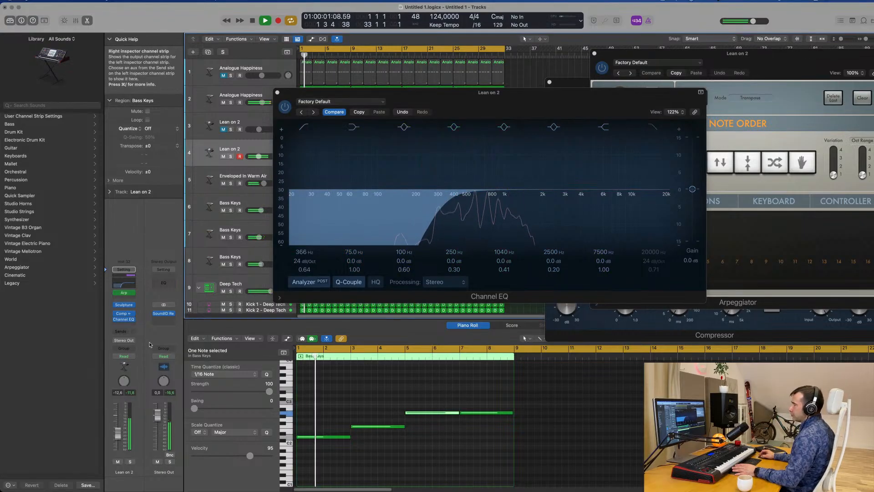
Send track 4 to Bus 5 at -10.0 dB and insert a Stereo Delay on the bus's aux channel
{"action": "left_click", "coordinate": [122, 335]}
{"action": "mouse_move", "coordinate": [125, 342]}
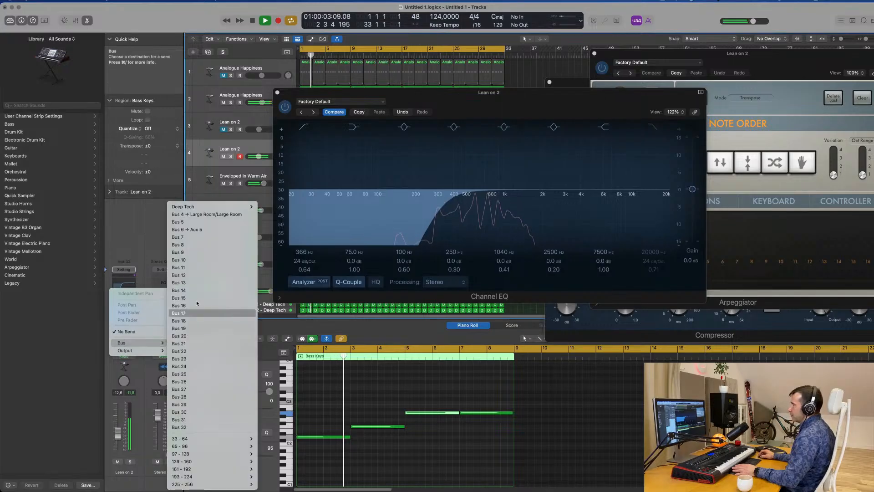
{"action": "left_click", "coordinate": [177, 227]}
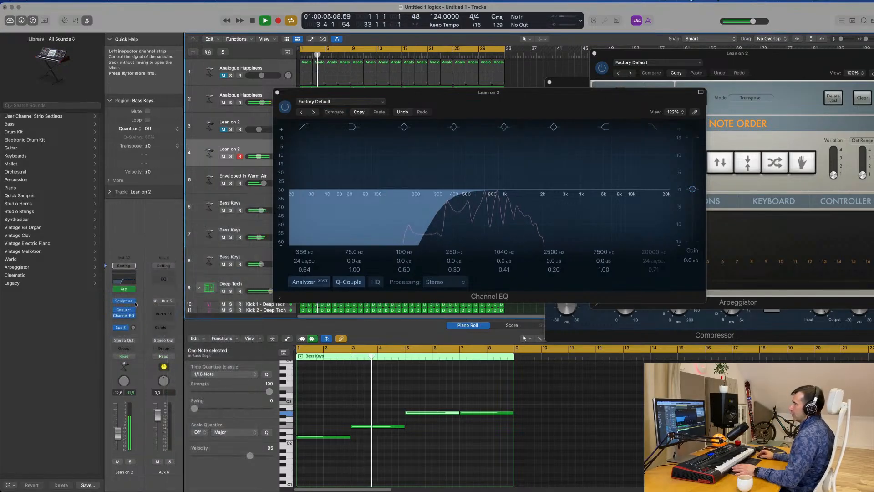
{"action": "left_click", "coordinate": [166, 312]}
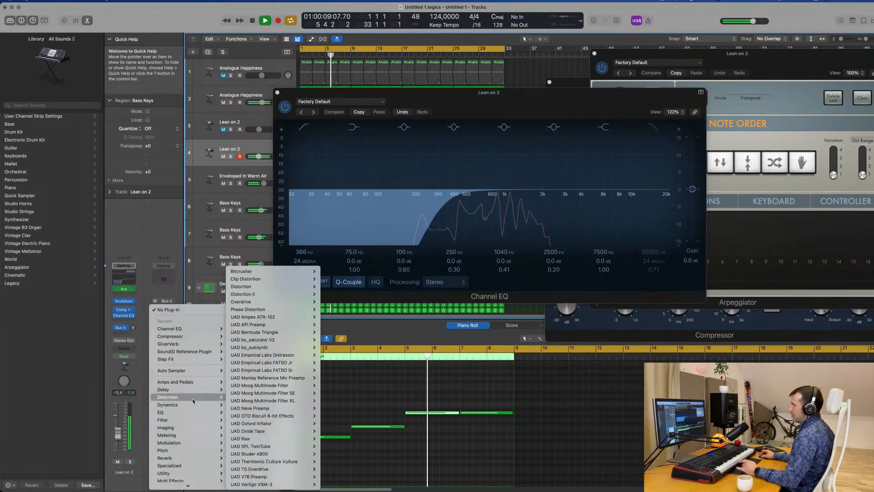
{"action": "mouse_move", "coordinate": [197, 386]}
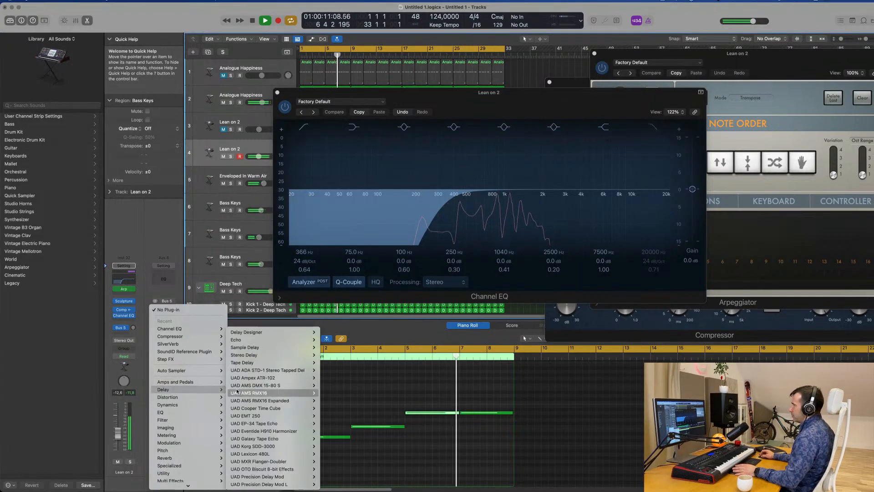
{"action": "mouse_move", "coordinate": [264, 354]}
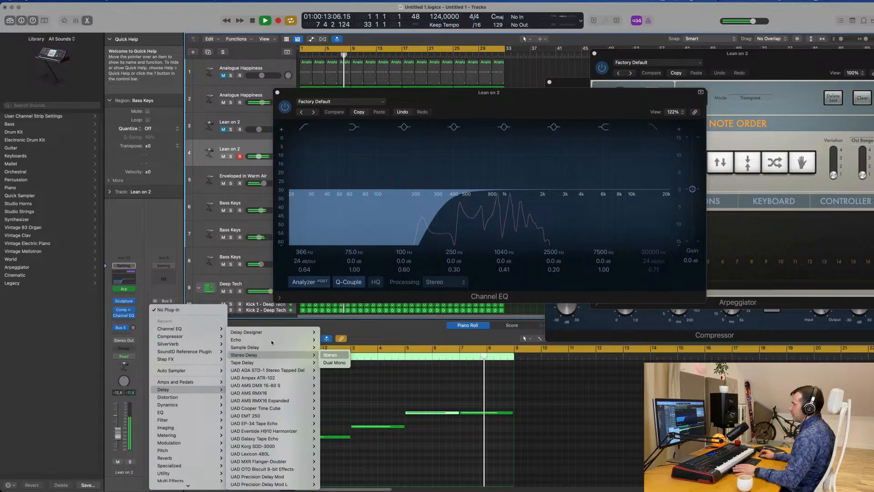
{"action": "left_click", "coordinate": [328, 355]}
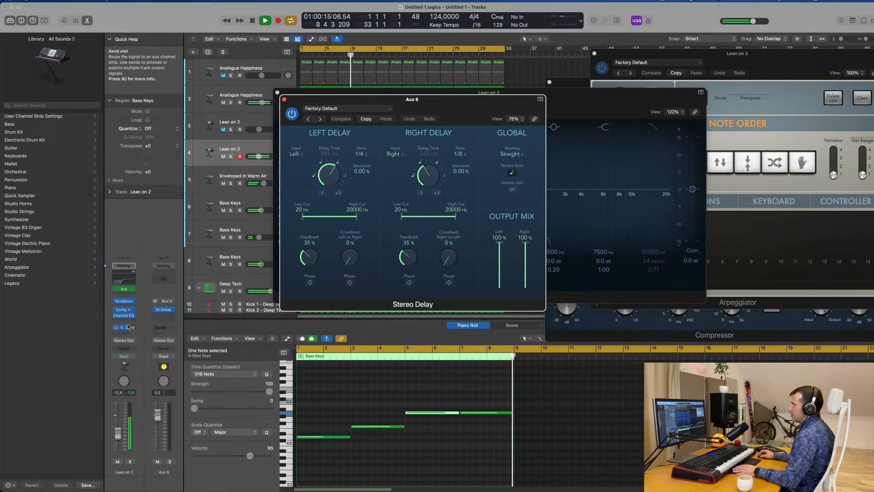
{"action": "left_click_drag", "start_coordinate": [133, 327], "coordinate": [133, 308]}
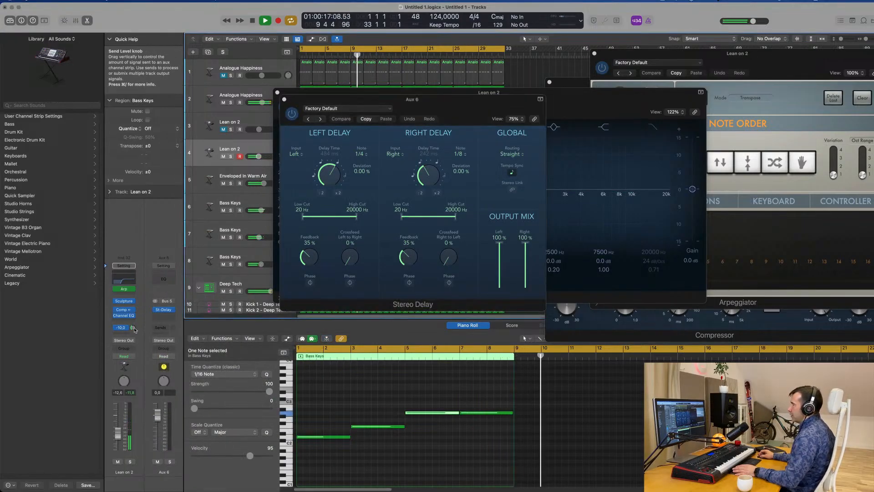
Close the Channel EQ, move the Stereo Delay window clear of the track headers and solo the track 4 Lean on 2 layer
{"action": "left_click_drag", "start_coordinate": [431, 107], "coordinate": [772, 135]}
{"action": "left_click_drag", "start_coordinate": [507, 102], "coordinate": [554, 171]}
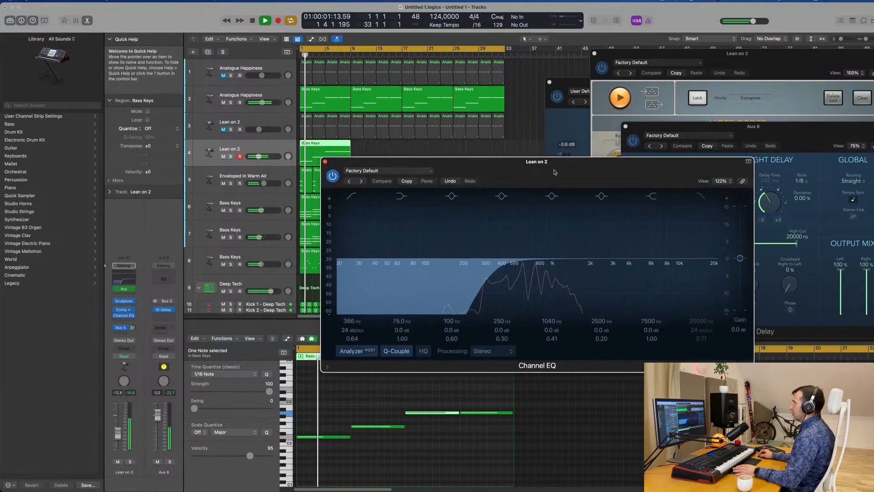
{"action": "left_click", "coordinate": [325, 161]}
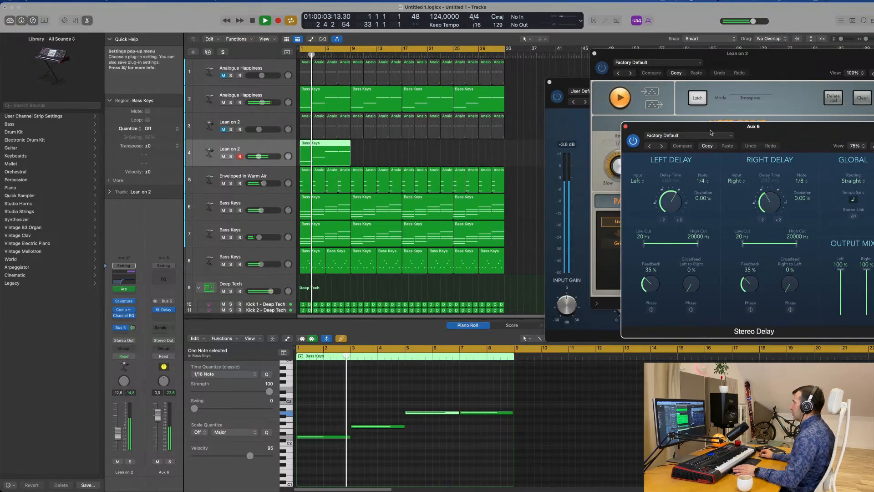
{"action": "left_click_drag", "start_coordinate": [712, 132], "coordinate": [542, 248]}
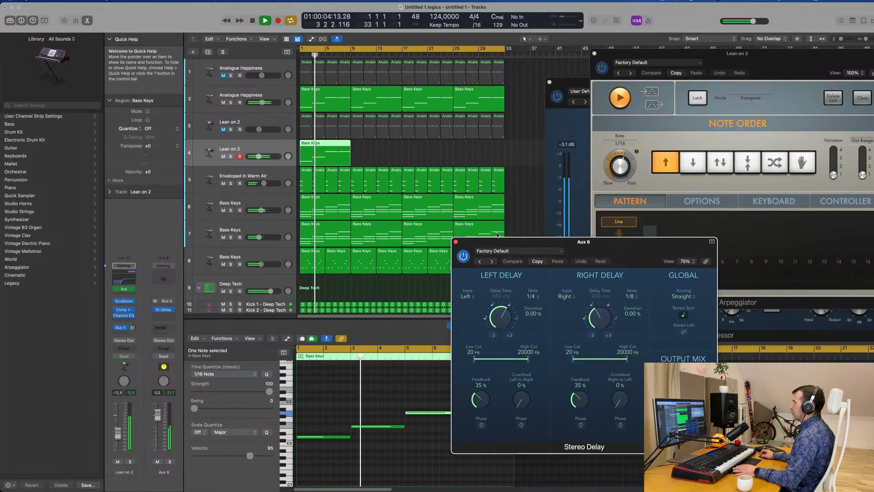
{"action": "left_click", "coordinate": [230, 102]}
{"action": "left_click", "coordinate": [230, 102]}
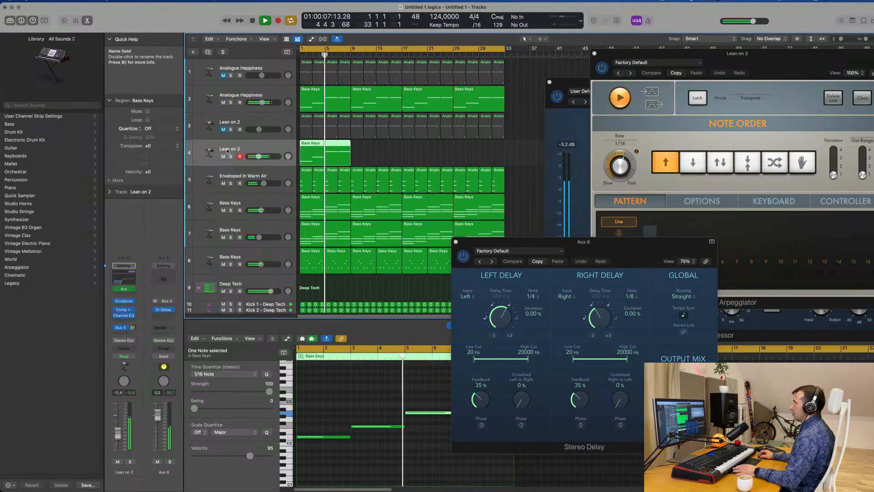
{"action": "left_click", "coordinate": [231, 157]}
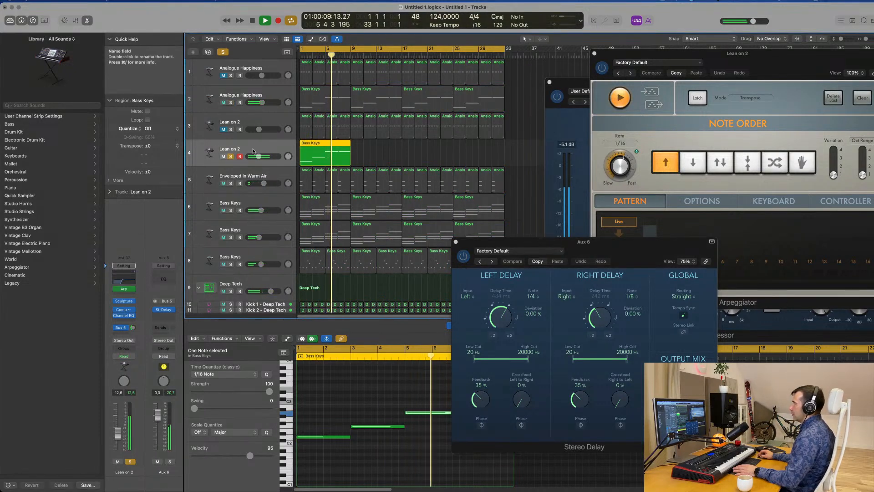
Load the Dual 1/16 Slap preset in the Stereo Delay and set track 4's Bus 5 send to -5.9 dB
{"action": "left_click_drag", "start_coordinate": [132, 328], "coordinate": [134, 324]}
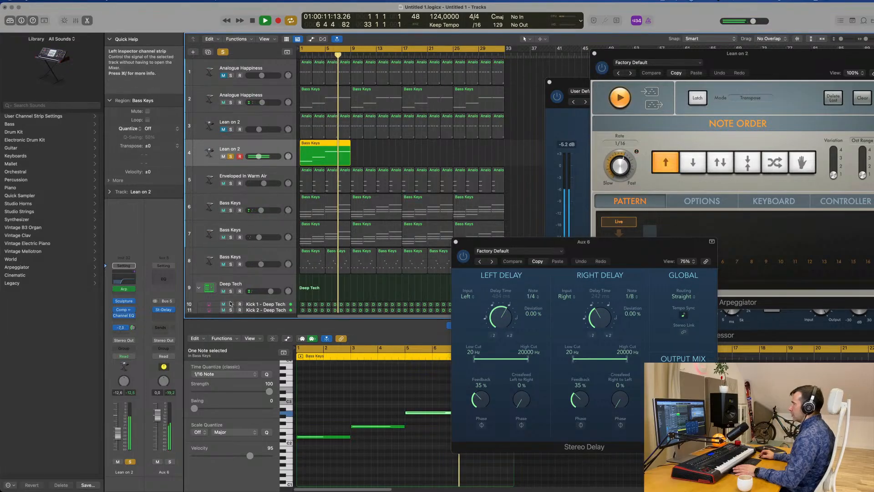
{"action": "left_click_drag", "start_coordinate": [570, 246], "coordinate": [428, 218]}
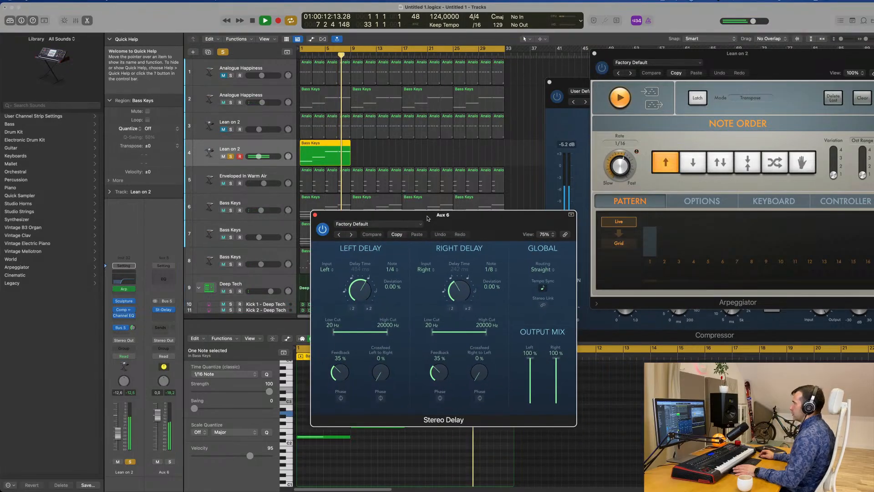
{"action": "left_click", "coordinate": [340, 235]}
{"action": "left_click", "coordinate": [340, 235]}
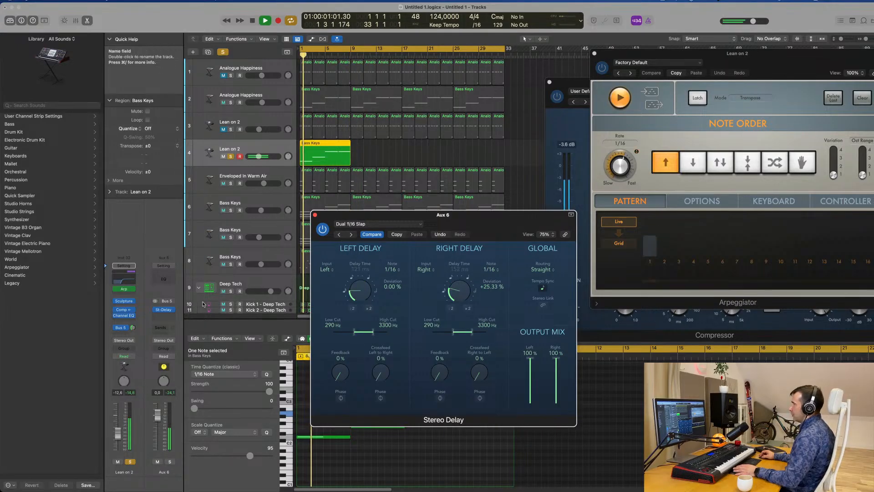
{"action": "left_click_drag", "start_coordinate": [133, 327], "coordinate": [133, 322]}
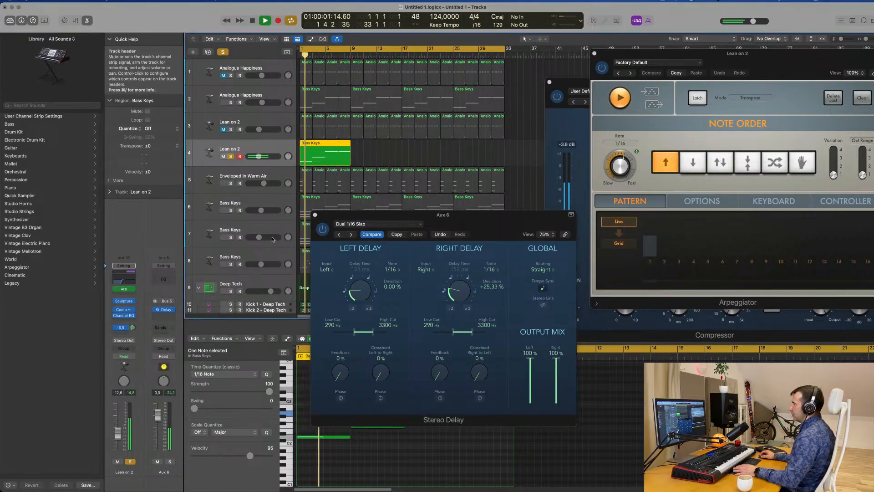
Unsolo the track 4 Lean on 2 layer, lower its volume to -14.0 dB in the full mix and close the Stereo Delay
{"action": "left_click", "coordinate": [323, 229]}
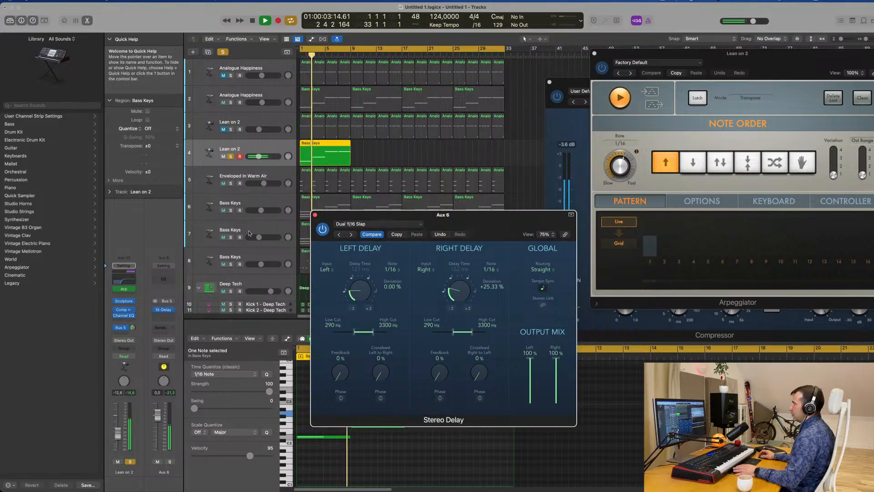
{"action": "key", "text": "Return"}
{"action": "key", "text": "space"}
{"action": "left_click", "coordinate": [130, 462]}
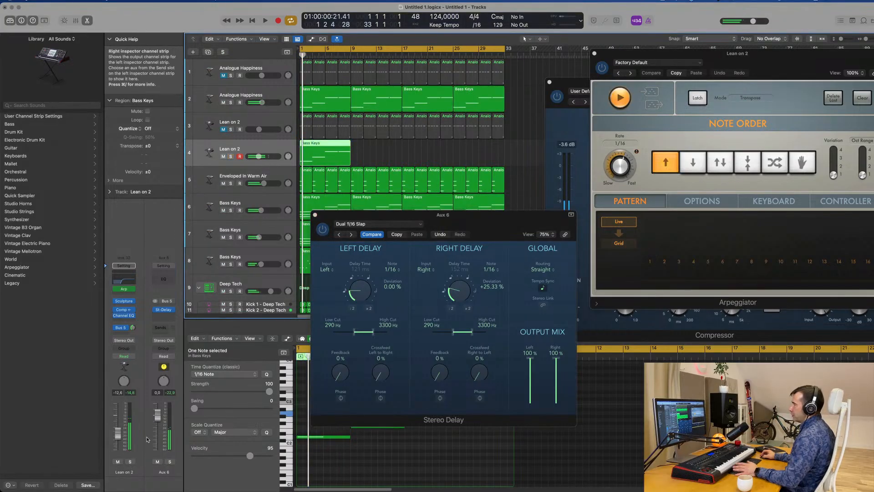
{"action": "key", "text": "space"}
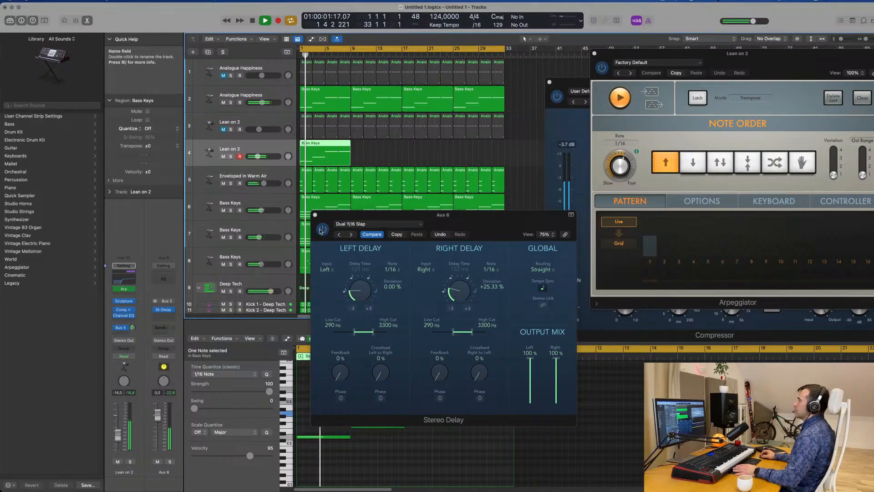
{"action": "left_click", "coordinate": [315, 215]}
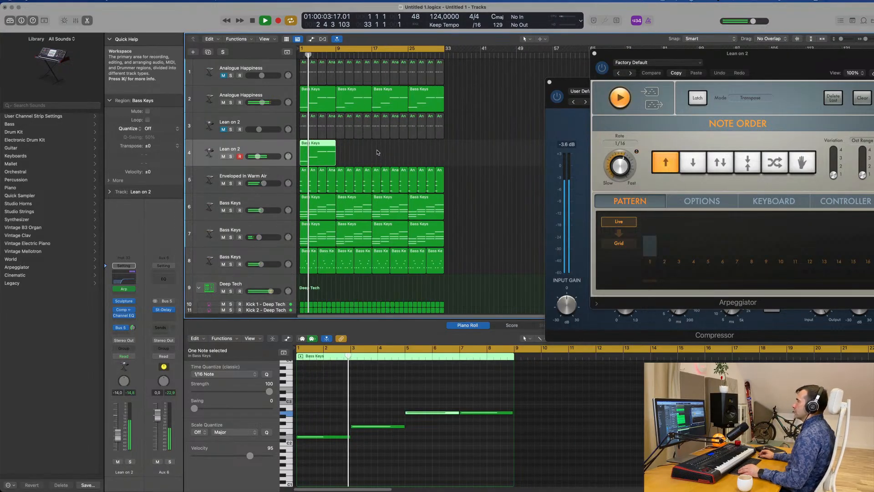
Repeat track 4's eight-bar Bass Keys region three times so the Lean on 2 layer fills all 32 bars
{"action": "key", "text": "super+Left"}
{"action": "key", "text": "super+r"}
{"action": "key", "text": "super+r"}
{"action": "key", "text": "super+r"}
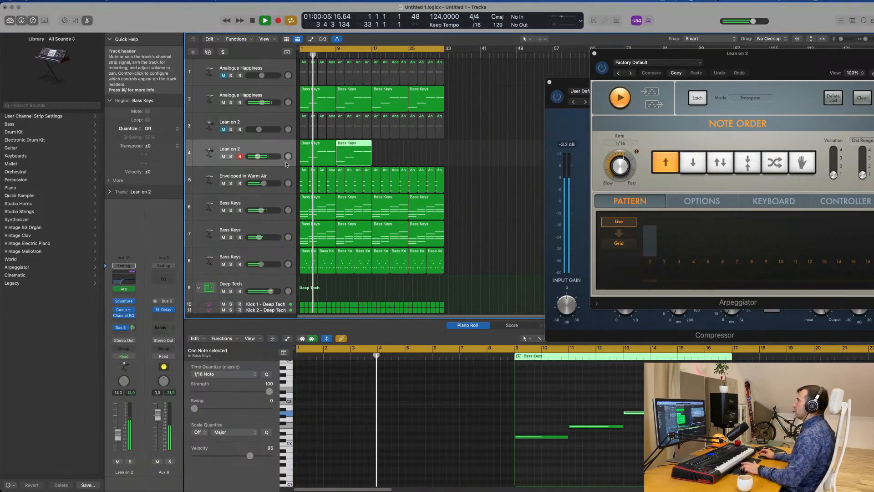
{"action": "key", "text": "super+Right"}
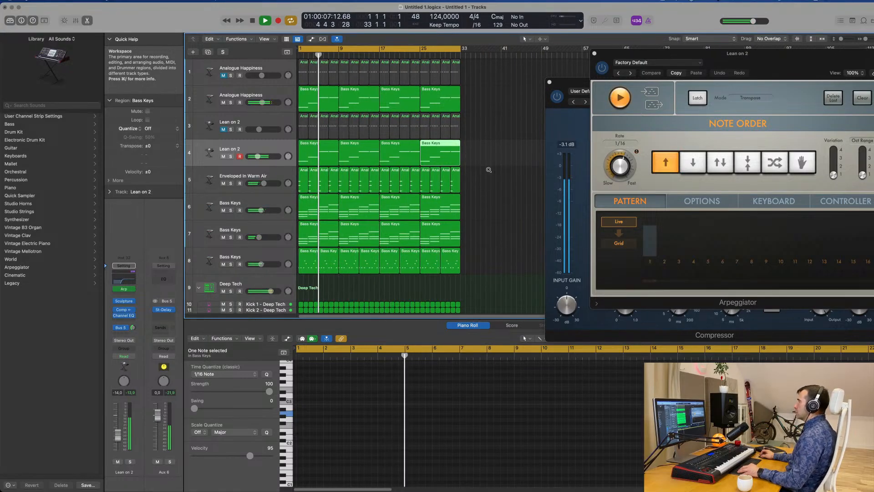
Look over the complete 32-bar arrangement during playback, from the Analogue Happiness layers to the Deep Tech drum tracks
{"action": "key", "text": "super+Up"}
{"action": "scroll", "coordinate": [495, 167], "scroll_direction": "down", "scroll_amount": 3}
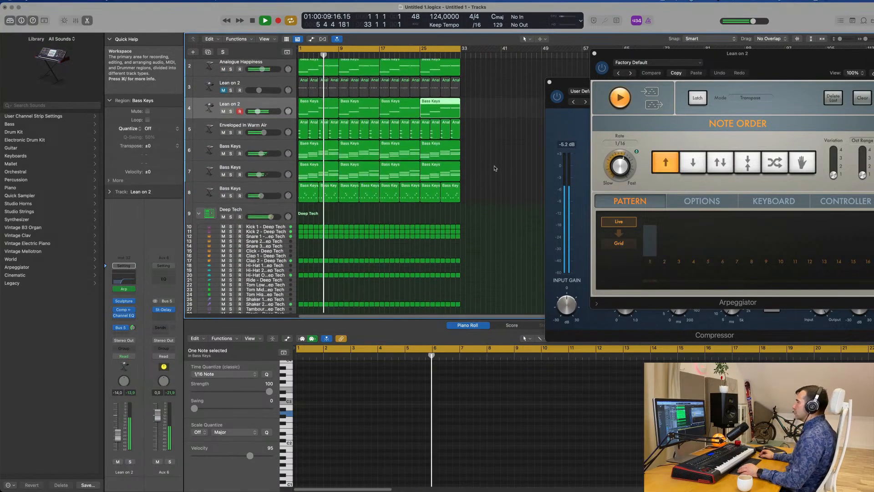
{"action": "scroll", "coordinate": [495, 167], "scroll_direction": "up", "scroll_amount": 2}
{"action": "scroll", "coordinate": [495, 167], "scroll_direction": "down", "scroll_amount": 1}
{"action": "scroll", "coordinate": [448, 168], "scroll_direction": "down", "scroll_amount": 1}
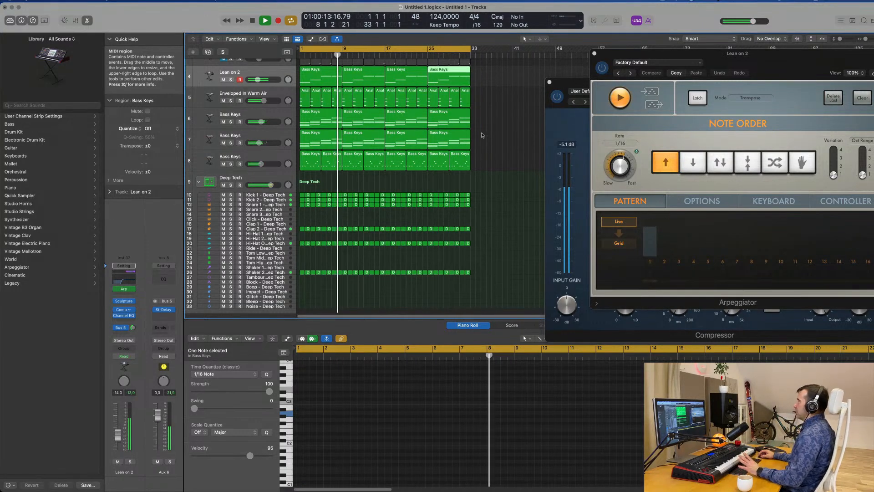
{"action": "left_click", "coordinate": [663, 1]}
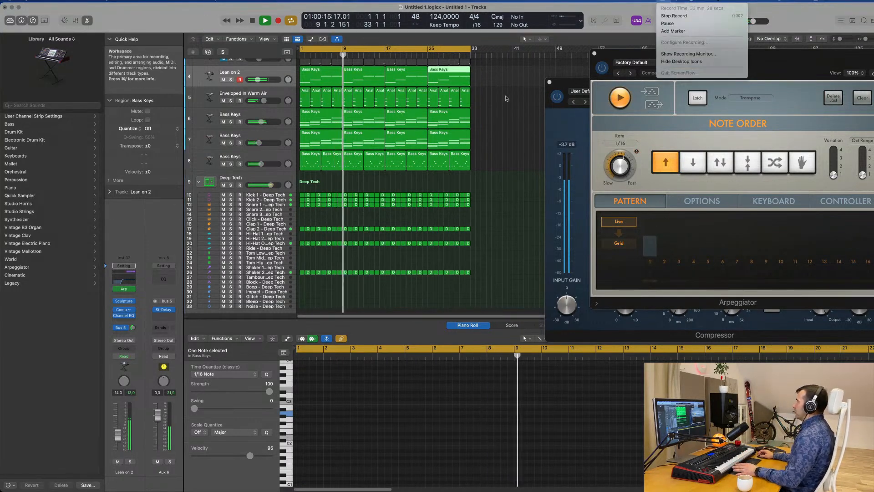
{"action": "left_click", "coordinate": [501, 110]}
{"action": "scroll", "coordinate": [508, 123], "scroll_direction": "up", "scroll_amount": 3}
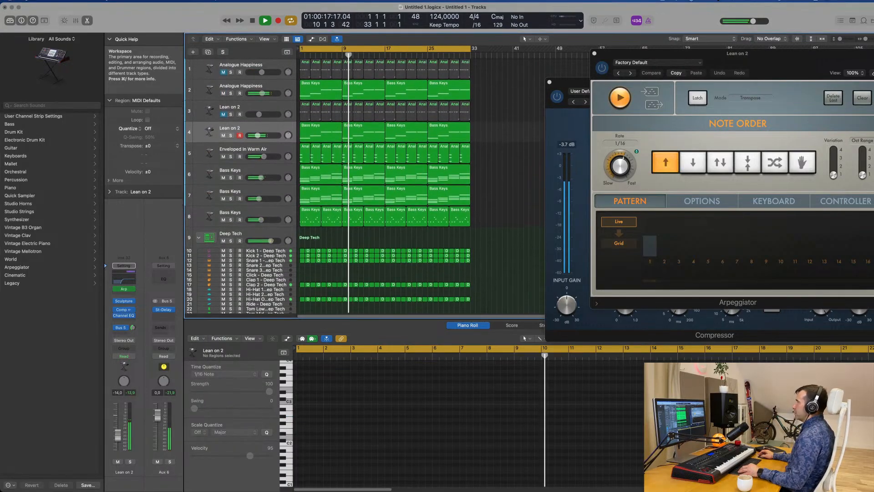